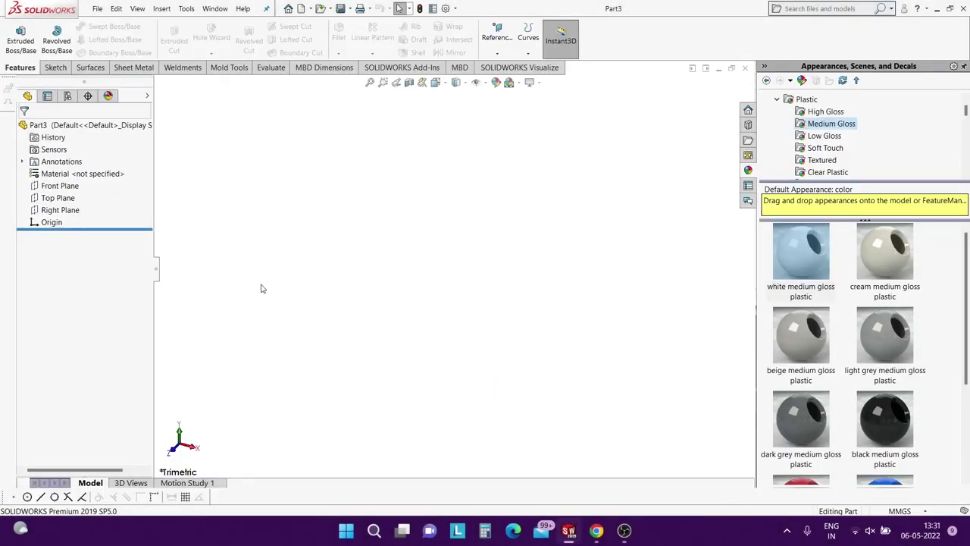
# Sketch a circle centred on the origin of the Top Plane, deleting a stray extra circle.
pyautogui.click(59, 199)
pyautogui.click(120, 186)
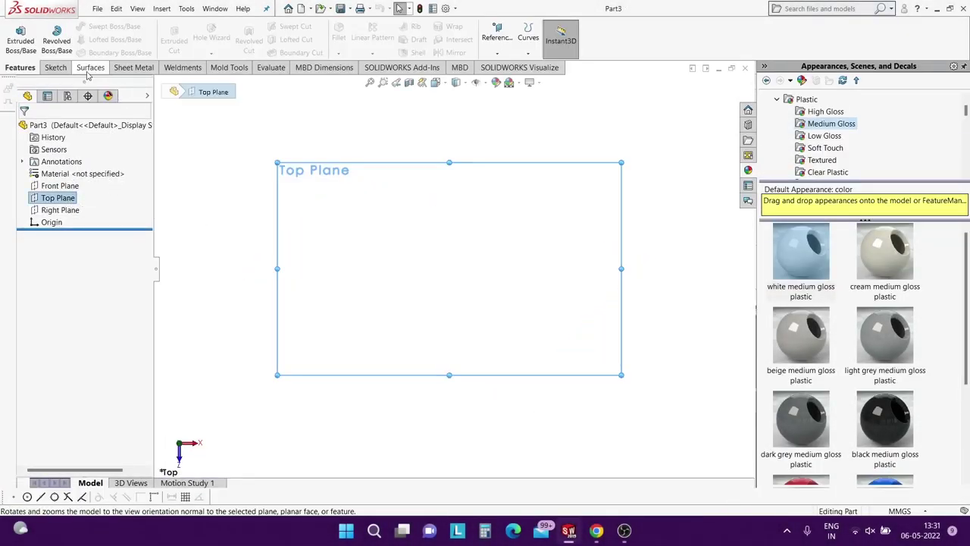
pyautogui.click(56, 66)
pyautogui.click(115, 26)
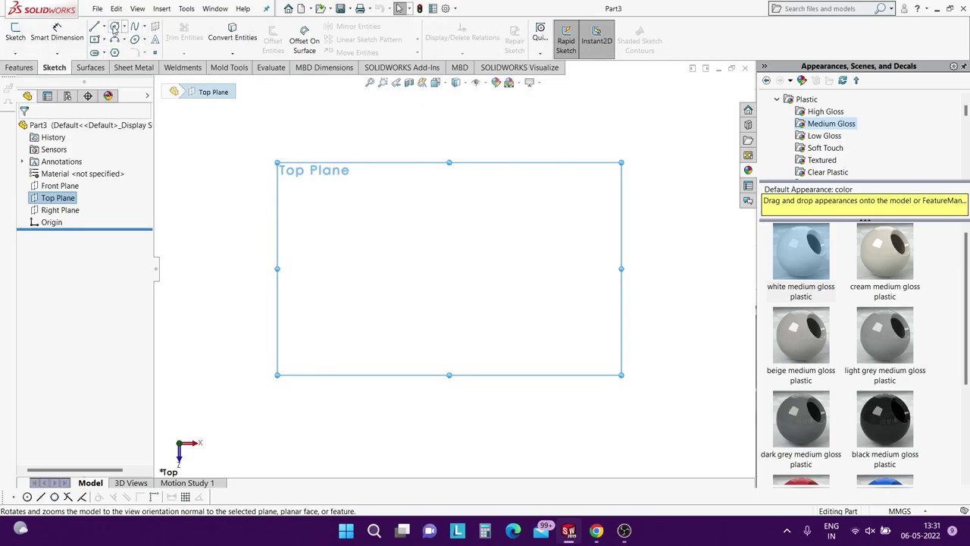
pyautogui.click(450, 269)
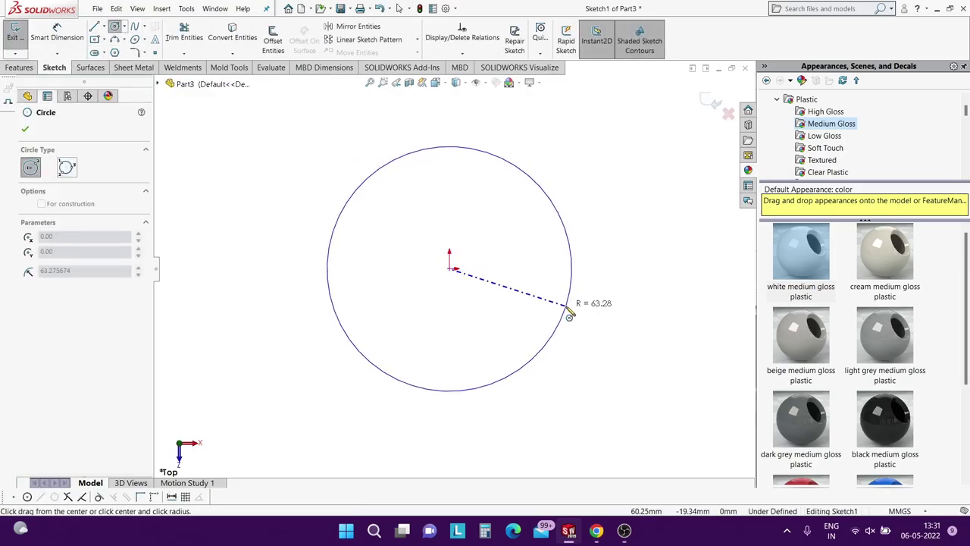
pyautogui.click(569, 316)
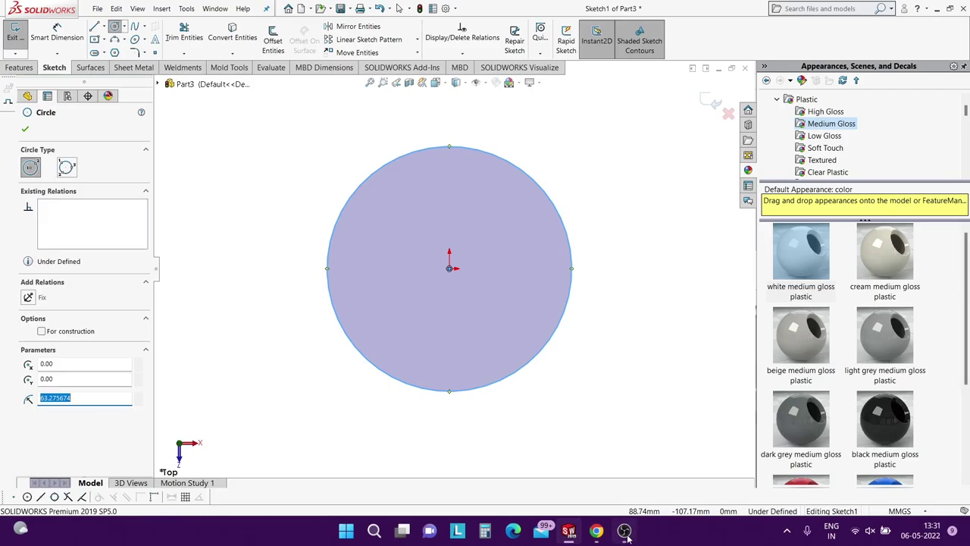
pyautogui.click(628, 281)
pyautogui.click(631, 219)
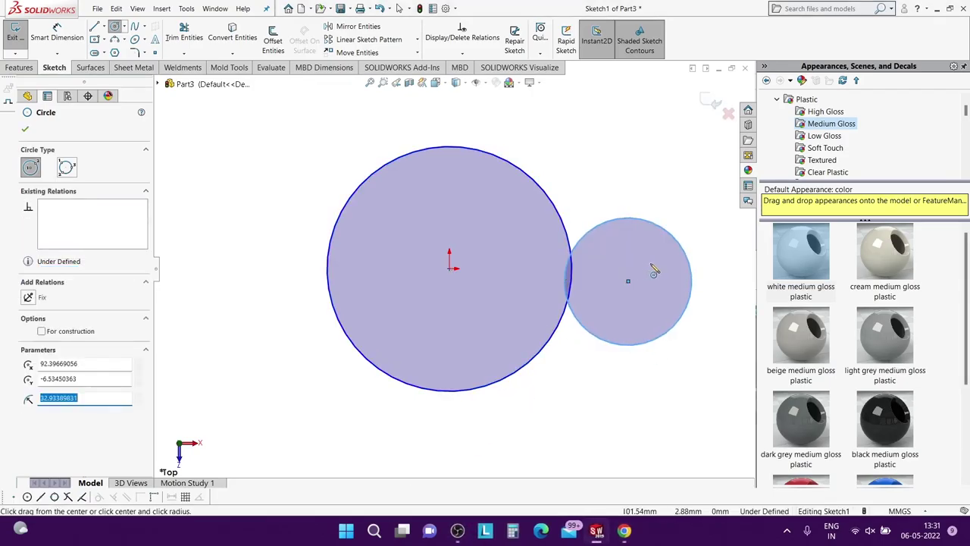
pyautogui.press('Escape')
pyautogui.press('Delete')
# Dimension the circle's diameter to 3.5 mm.
pyautogui.click(571, 260)
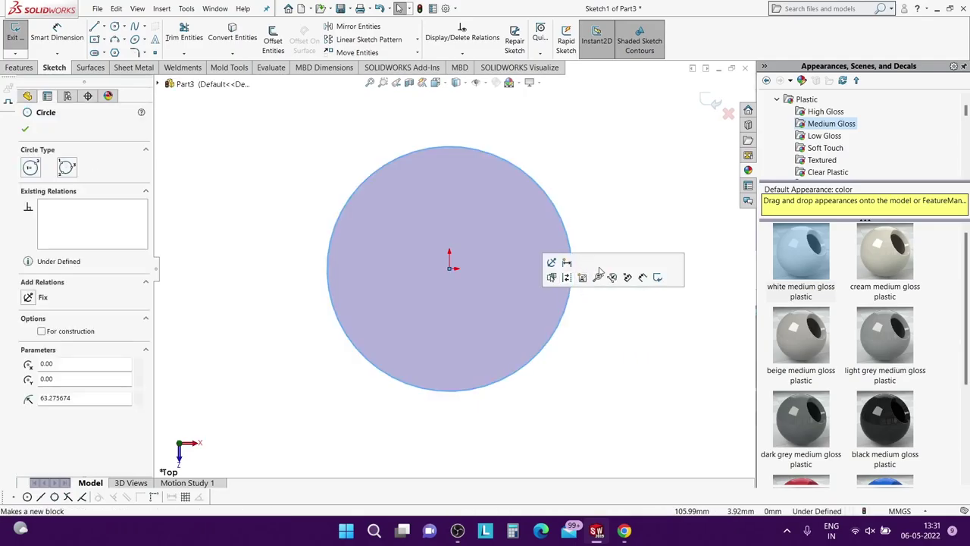
pyautogui.press('d')
pyautogui.click(573, 245)
pyautogui.click(645, 274)
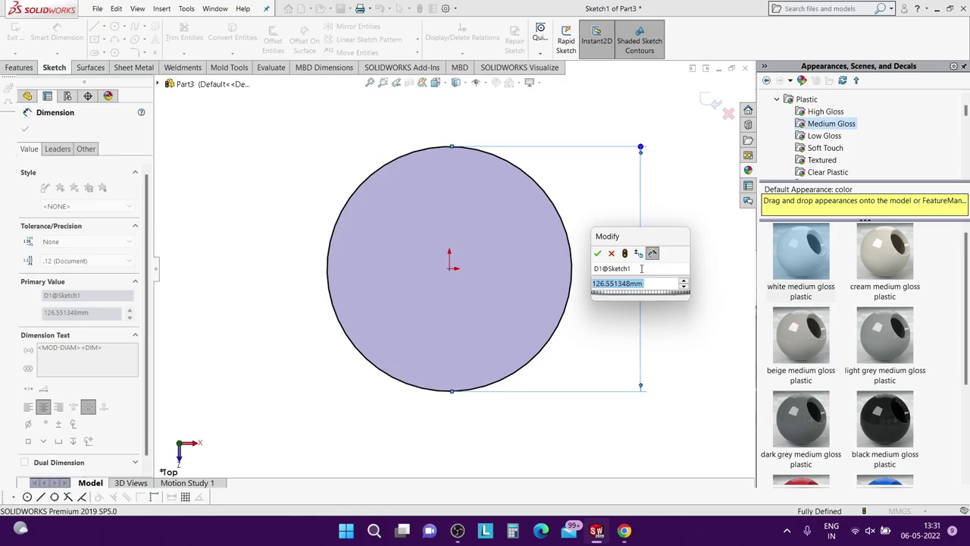
pyautogui.write('3.5')
pyautogui.press('Return')
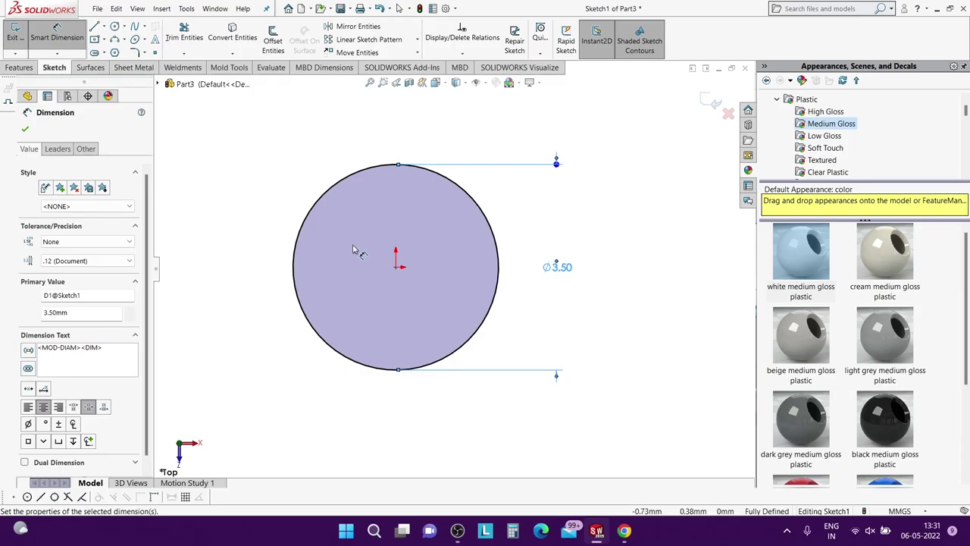
# Extrude the circle sketch into a solid cylinder with Extruded Boss/Base.
pyautogui.rightClick(362, 268)
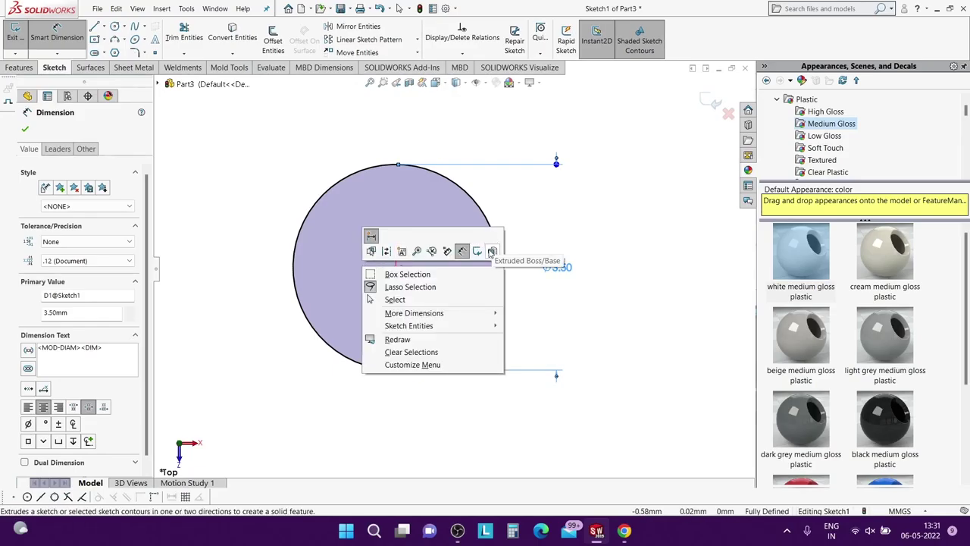
pyautogui.click(487, 251)
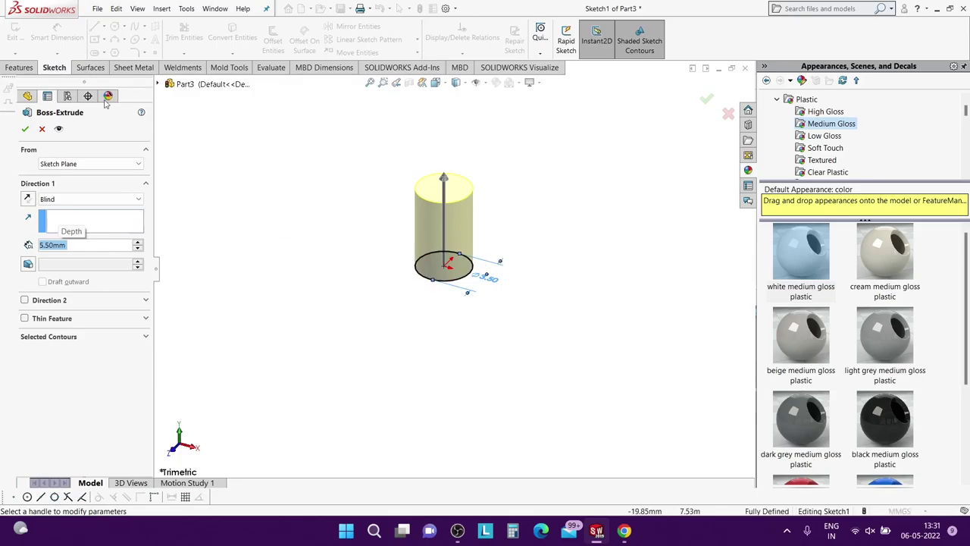
pyautogui.click(371, 201)
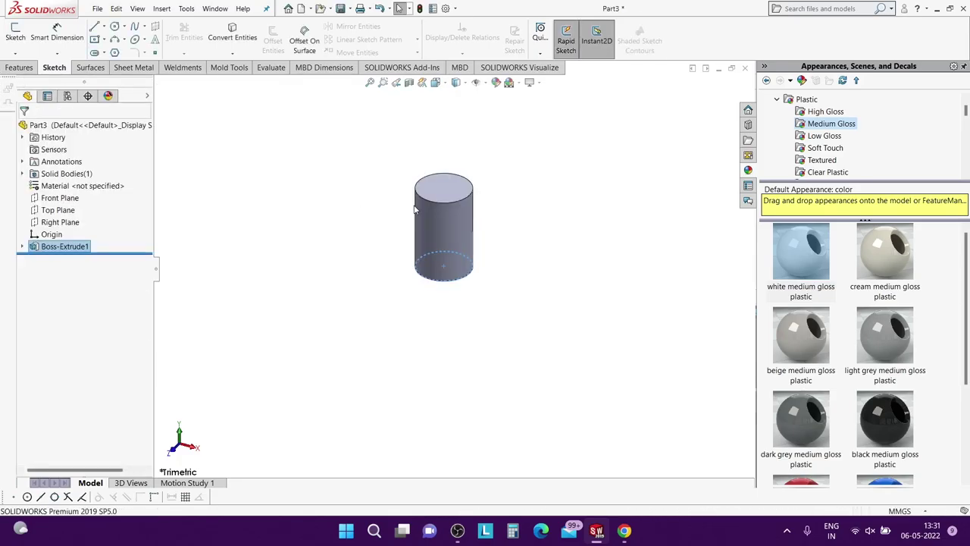
# Accept the extrusion, then draw two lines across the cylinder on the Front Plane.
pyautogui.click(56, 210)
pyautogui.click(49, 198)
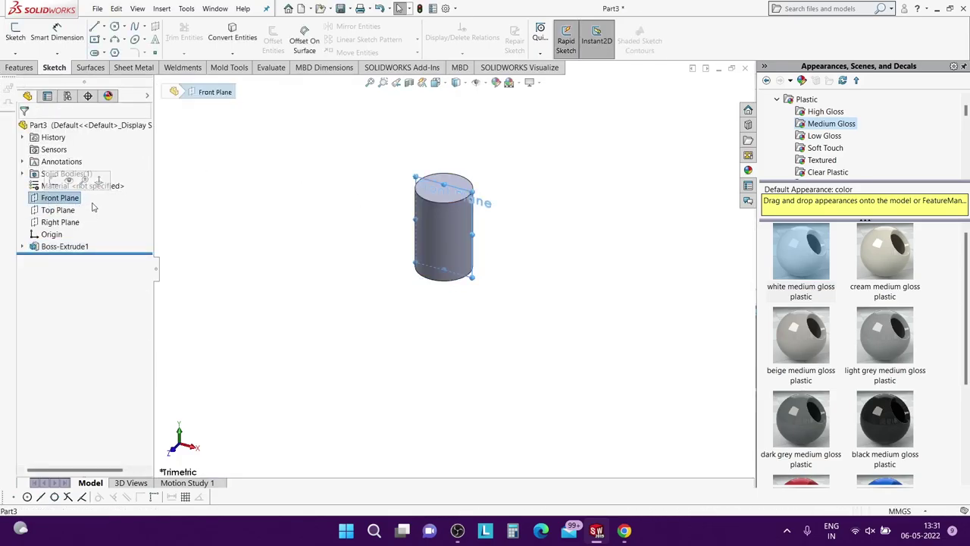
pyautogui.click(103, 180)
pyautogui.click(94, 27)
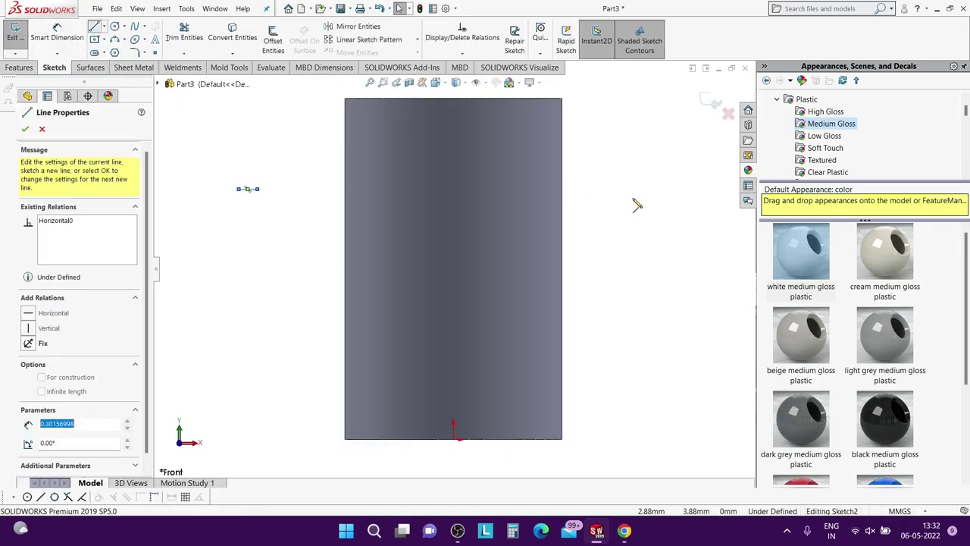
pyautogui.click(239, 189)
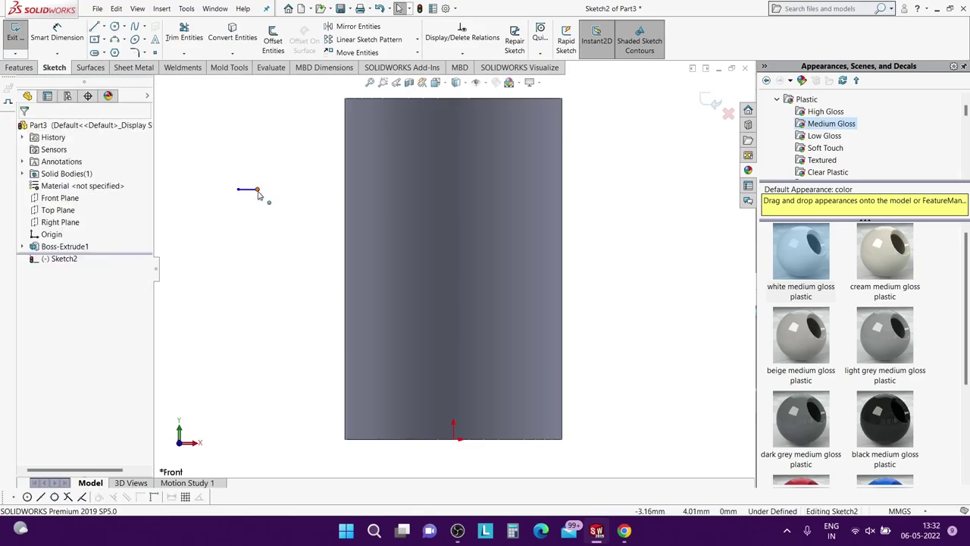
pyautogui.click(692, 198)
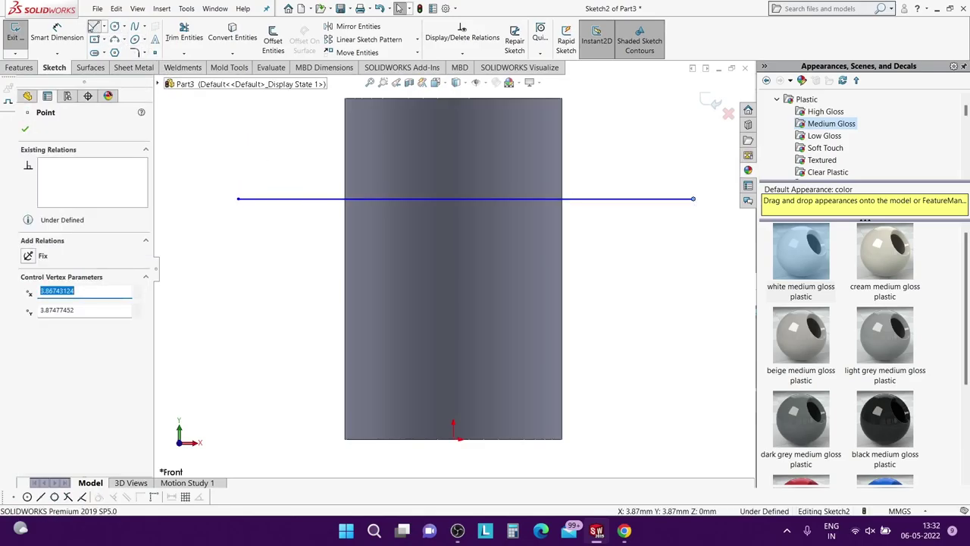
pyautogui.click(94, 27)
pyautogui.click(231, 258)
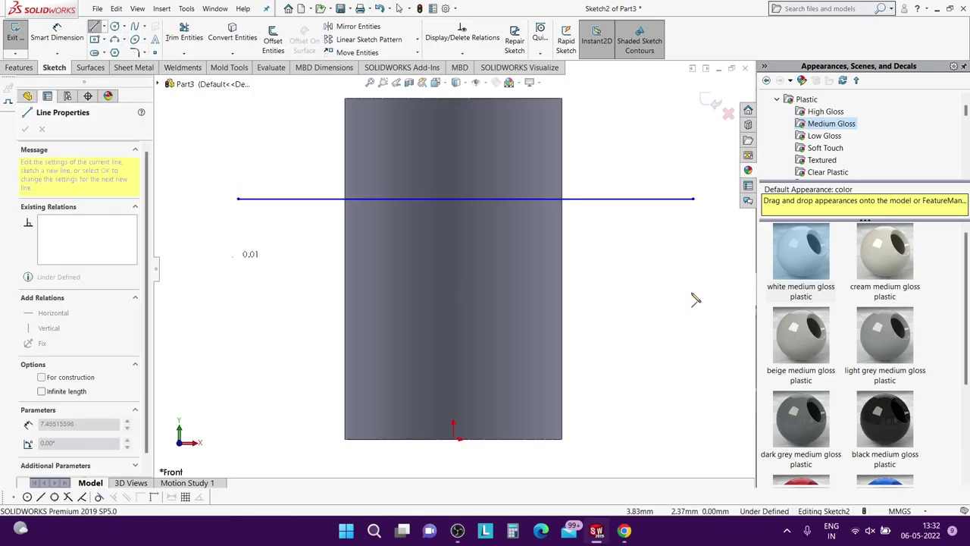
pyautogui.click(693, 292)
pyautogui.press('Escape')
# Make the lower line horizontal and dimension the upper line 3.20 above the cylinder's base.
pyautogui.click(638, 292)
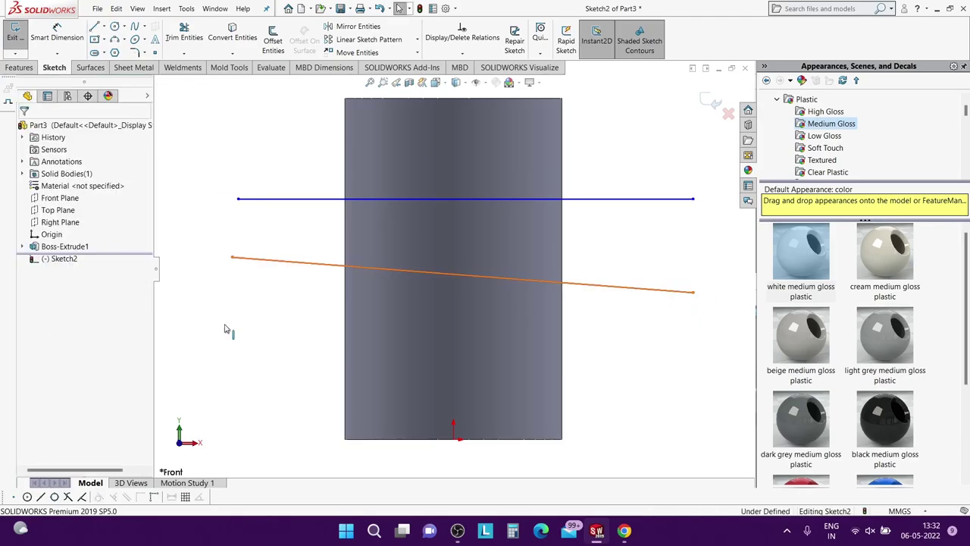
pyautogui.click(29, 259)
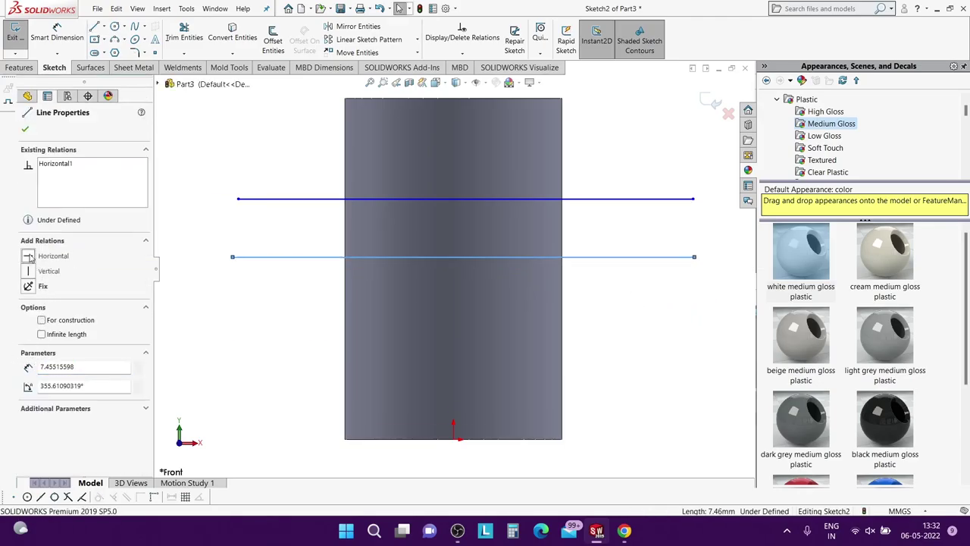
pyautogui.press('Escape')
pyautogui.press('d')
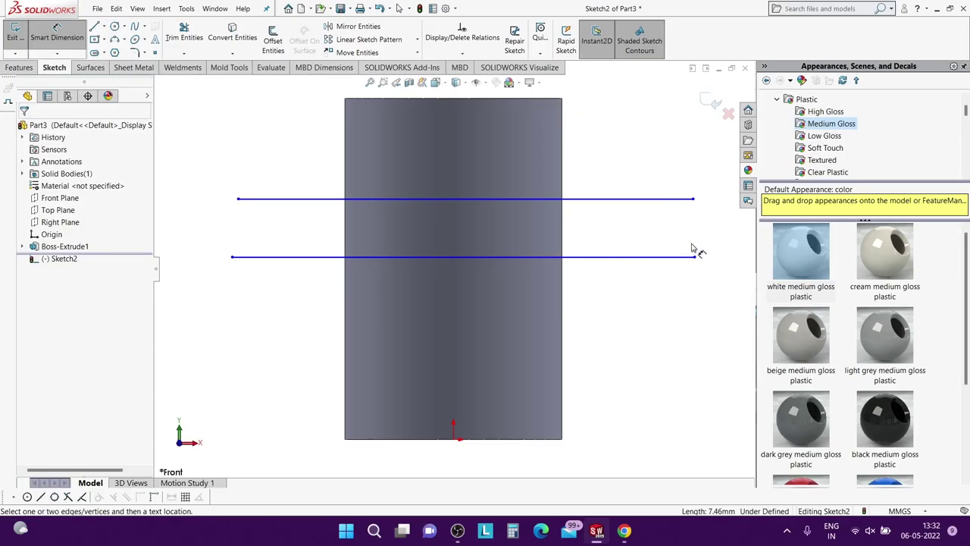
pyautogui.click(670, 200)
pyautogui.click(555, 439)
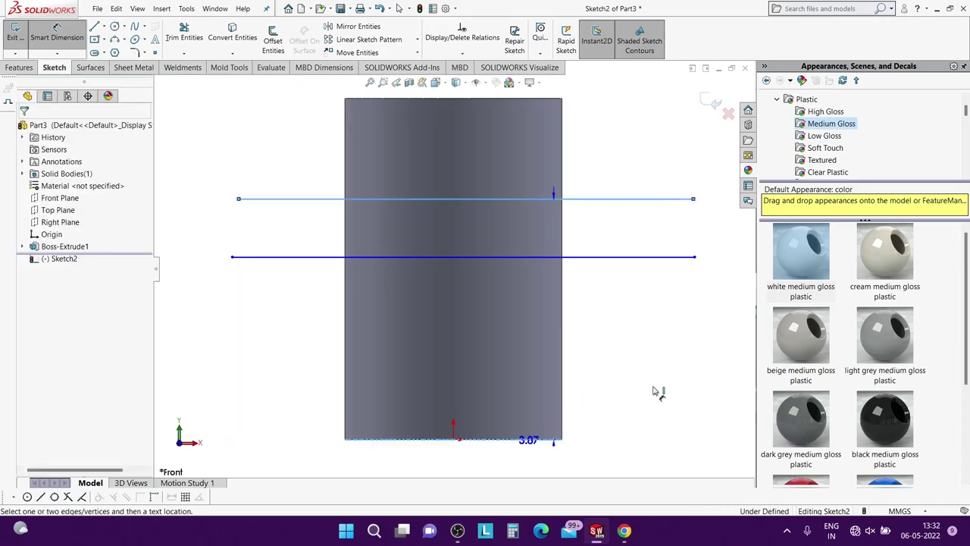
pyautogui.click(651, 338)
pyautogui.write('3.2')
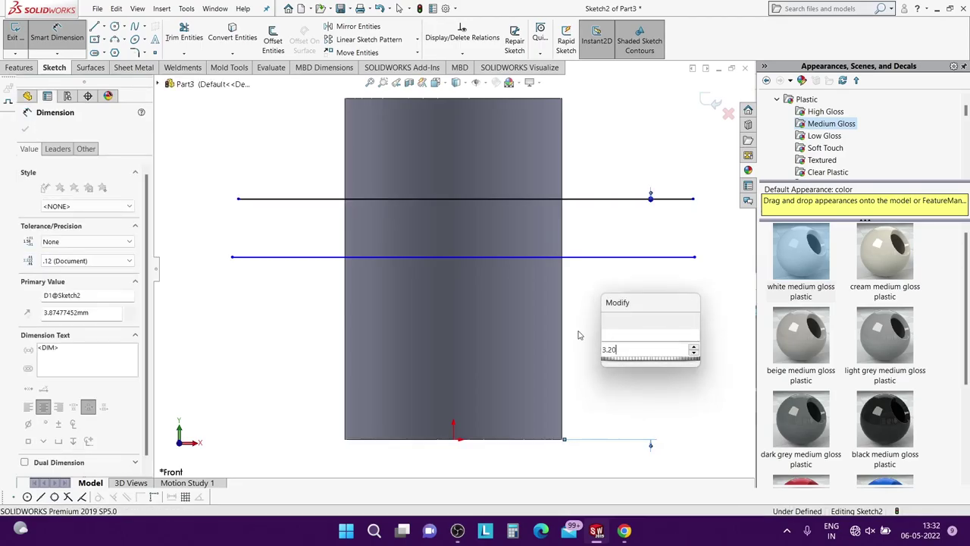
pyautogui.press('Return')
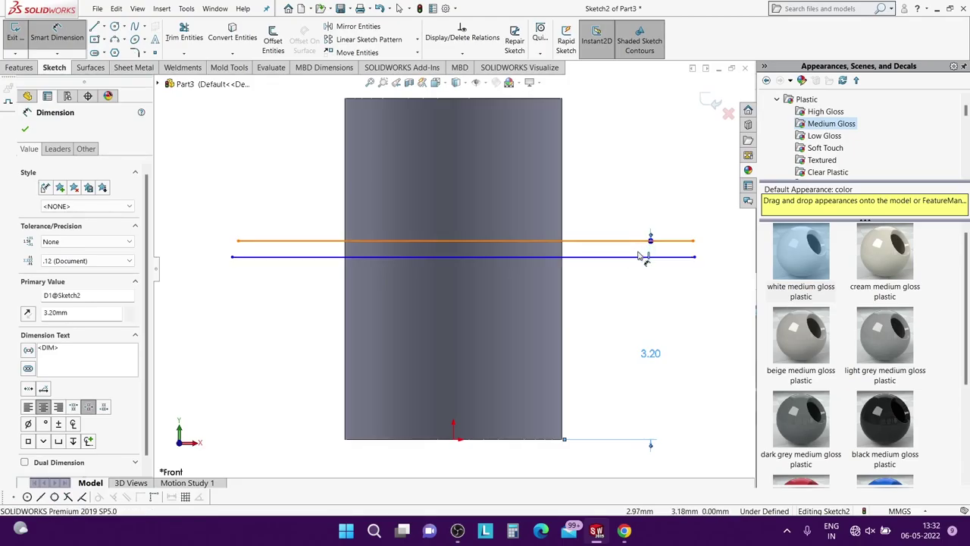
# Dimension the spacing between the two lines to 0.7 mm.
pyautogui.click(644, 246)
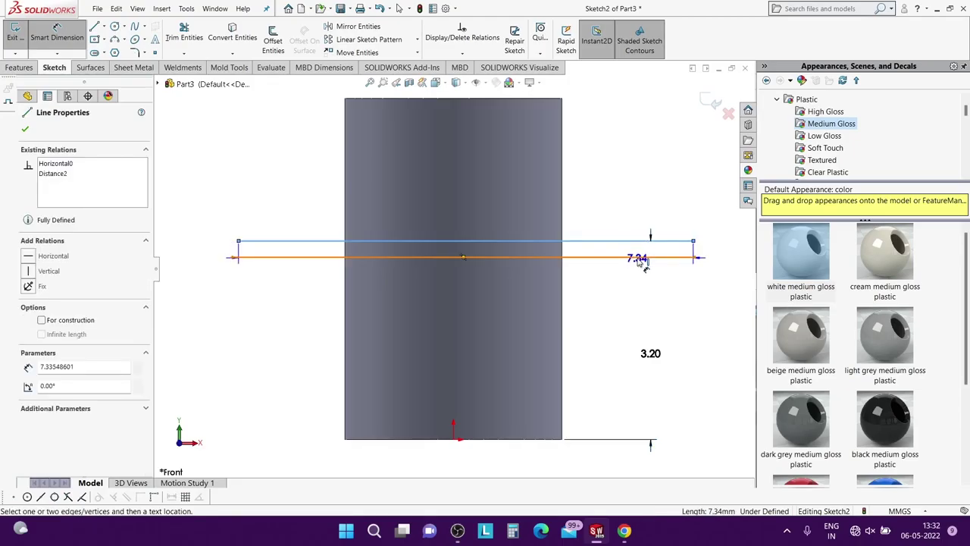
pyautogui.click(641, 259)
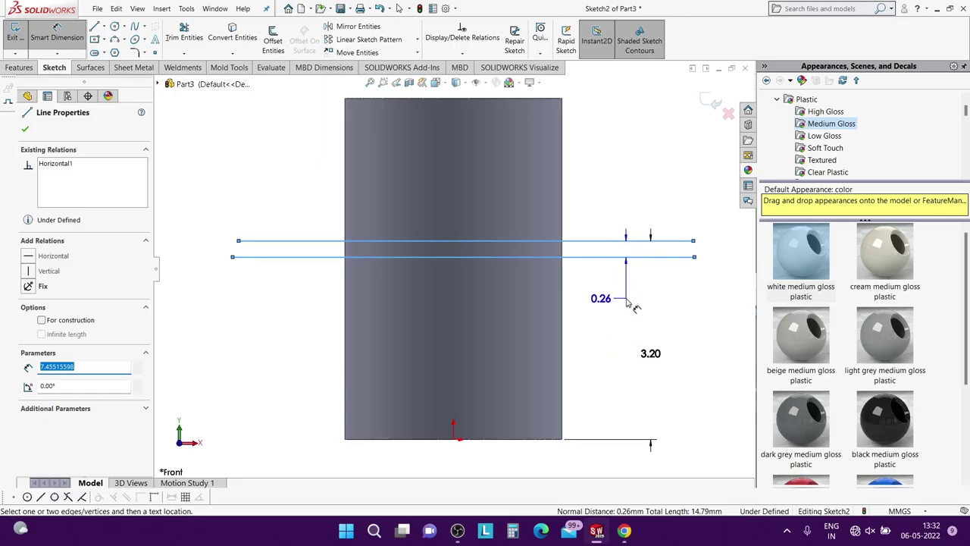
pyautogui.click(626, 301)
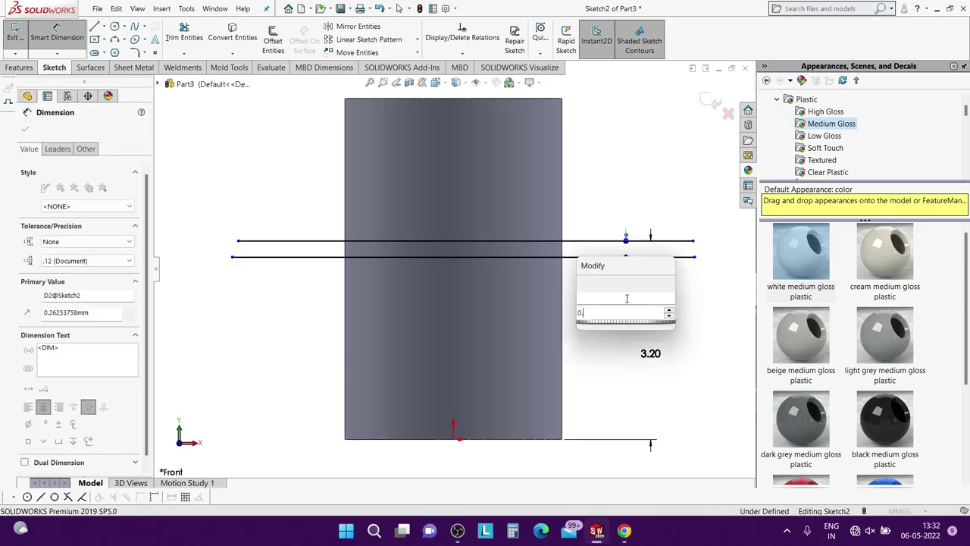
pyautogui.write('0.7')
pyautogui.press('Return')
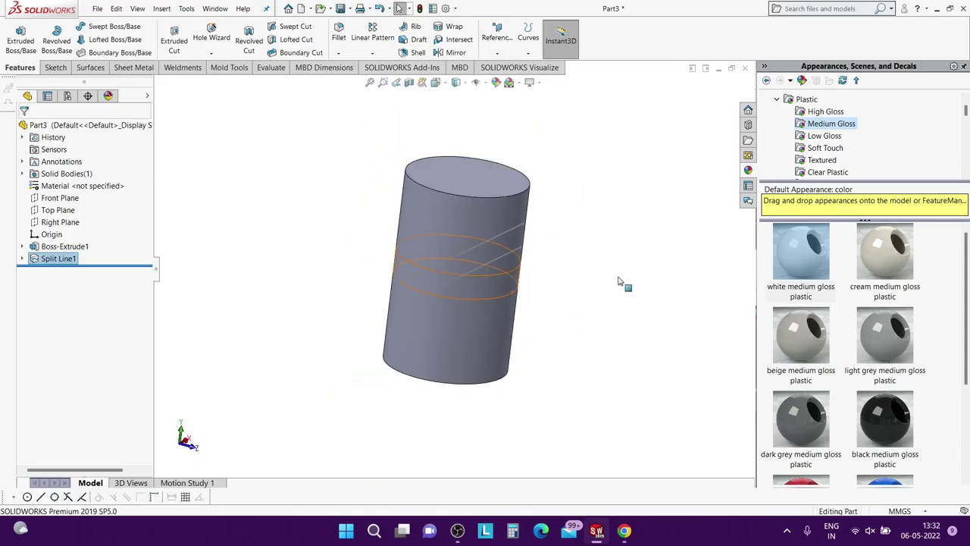
# Orbit the cylinder into an upright view.
pyautogui.moveTo(520, 329)
pyautogui.mouseDown(button='middle')
pyautogui.moveTo(536, 234)
pyautogui.moveTo(527, 284)
pyautogui.mouseUp(button='middle')
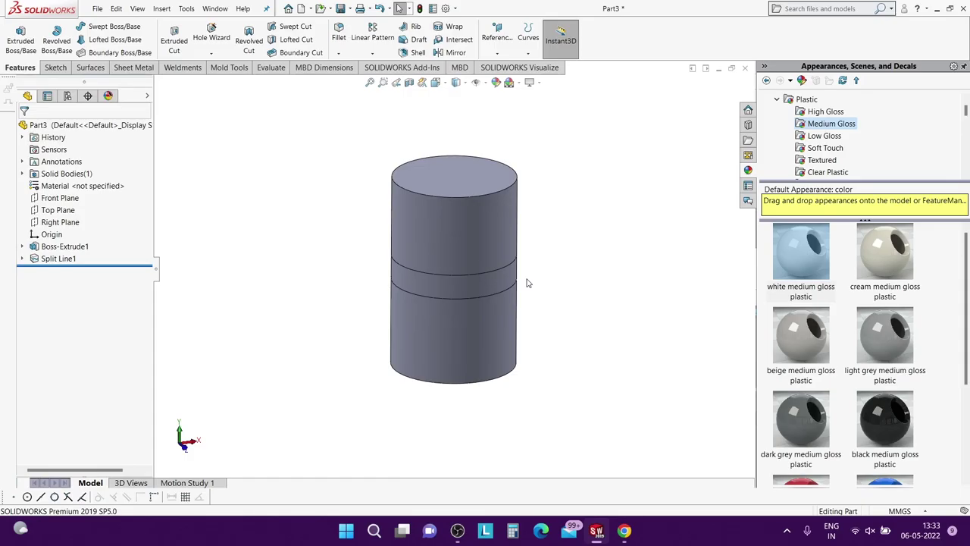
# Turn the view Normal To the cylinder's top face.
pyautogui.rightClick(454, 170)
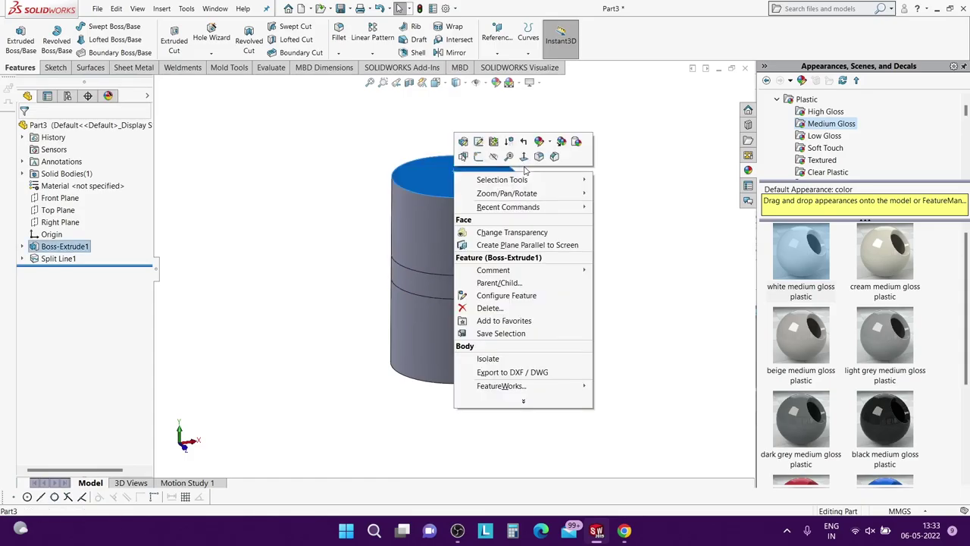
pyautogui.click(520, 164)
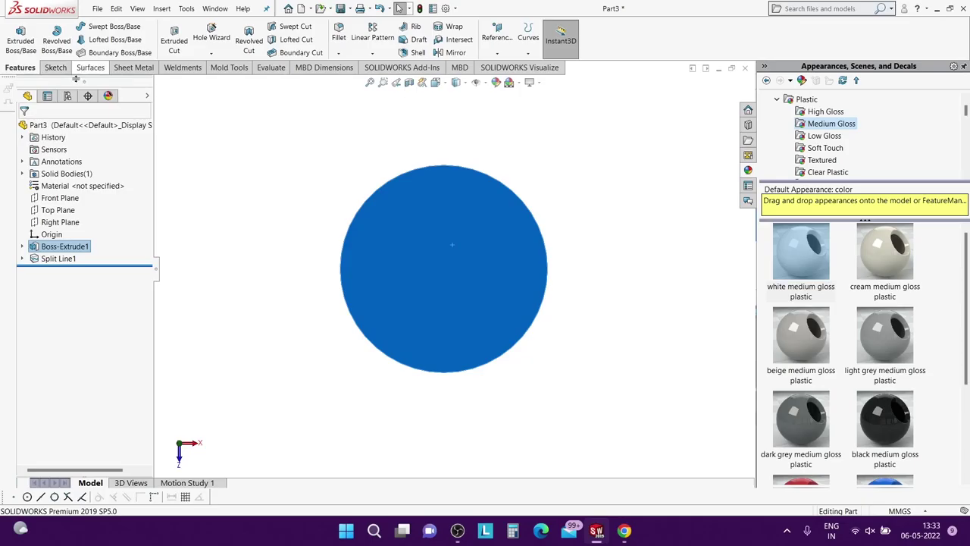
# Sketch a circle on the cylinder's top face and extrude it as a 0.70 mm boss.
pyautogui.click(55, 67)
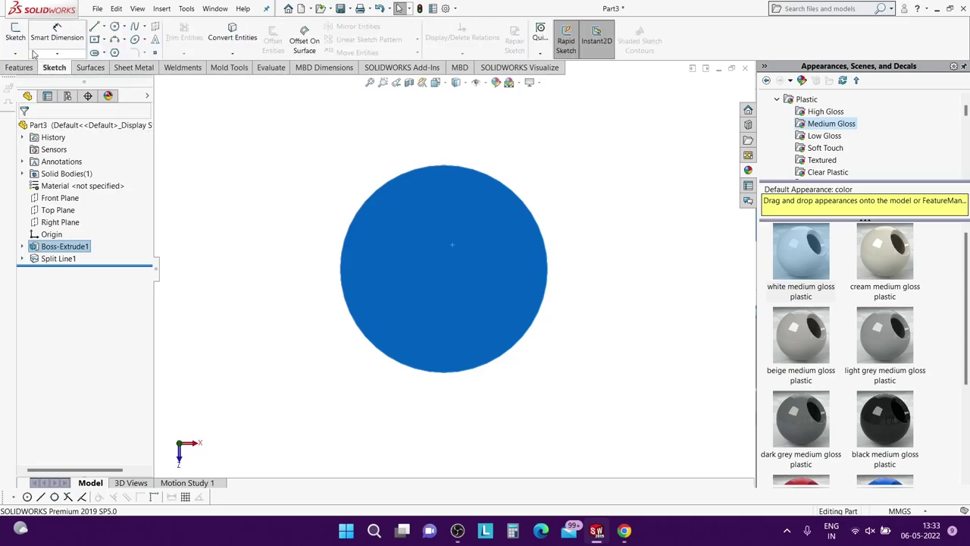
pyautogui.click(15, 34)
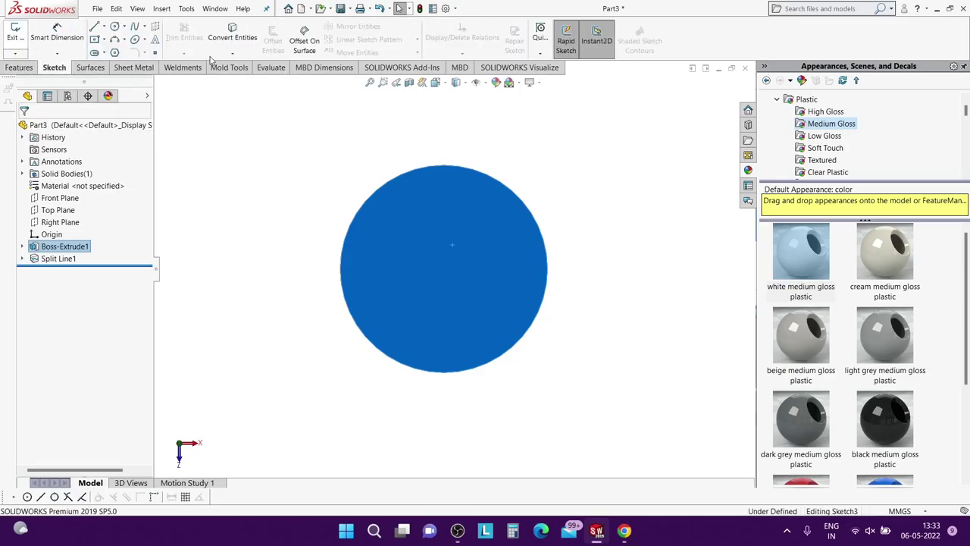
pyautogui.rightClick(478, 207)
pyautogui.click(561, 195)
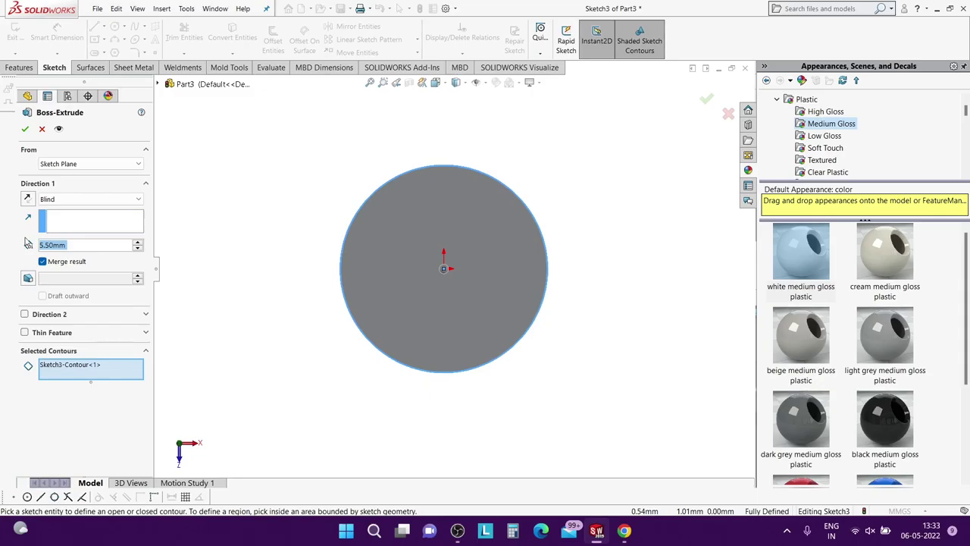
pyautogui.moveTo(395, 227)
pyautogui.mouseDown(button='middle')
pyautogui.moveTo(433, 252)
pyautogui.moveTo(410, 254)
pyautogui.mouseUp(button='middle')
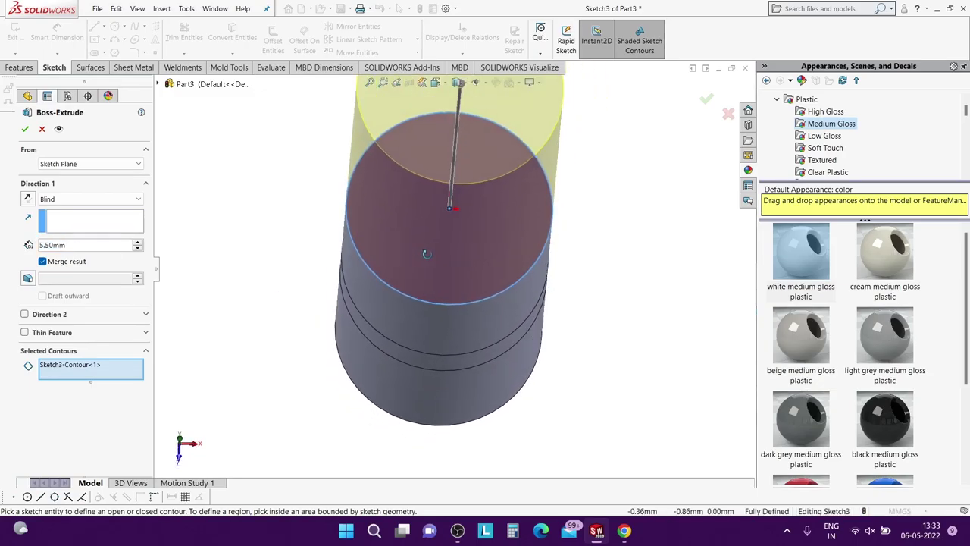
pyautogui.click(70, 246)
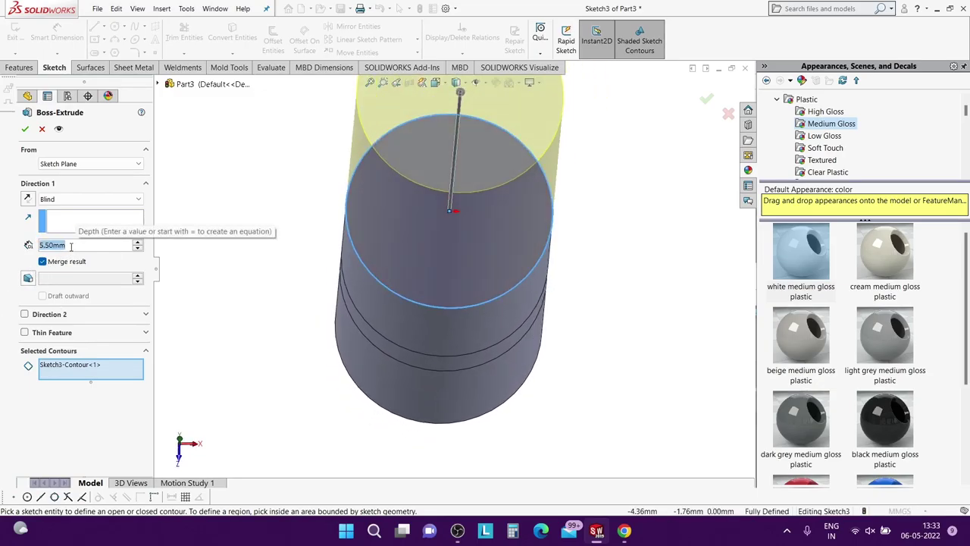
pyautogui.write('0')
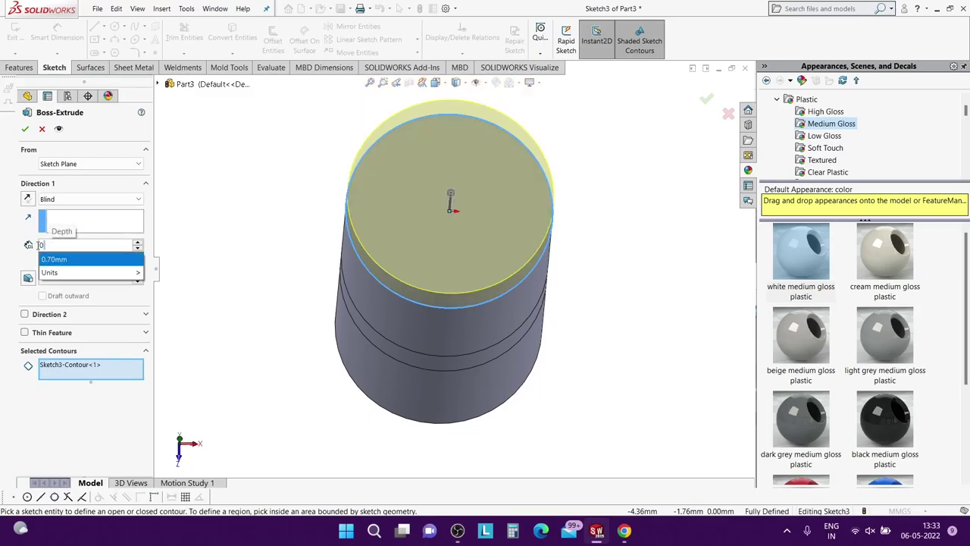
pyautogui.write('.70')
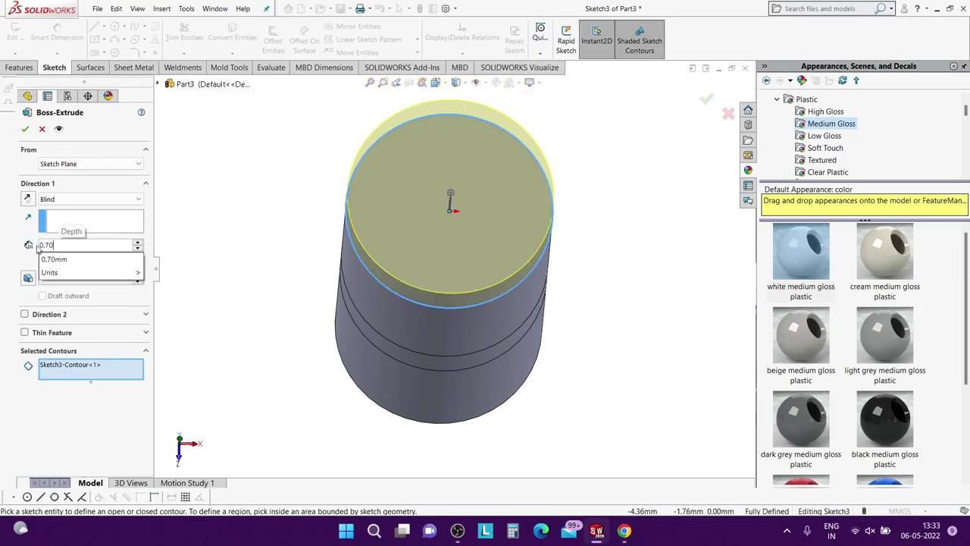
pyautogui.press('Return')
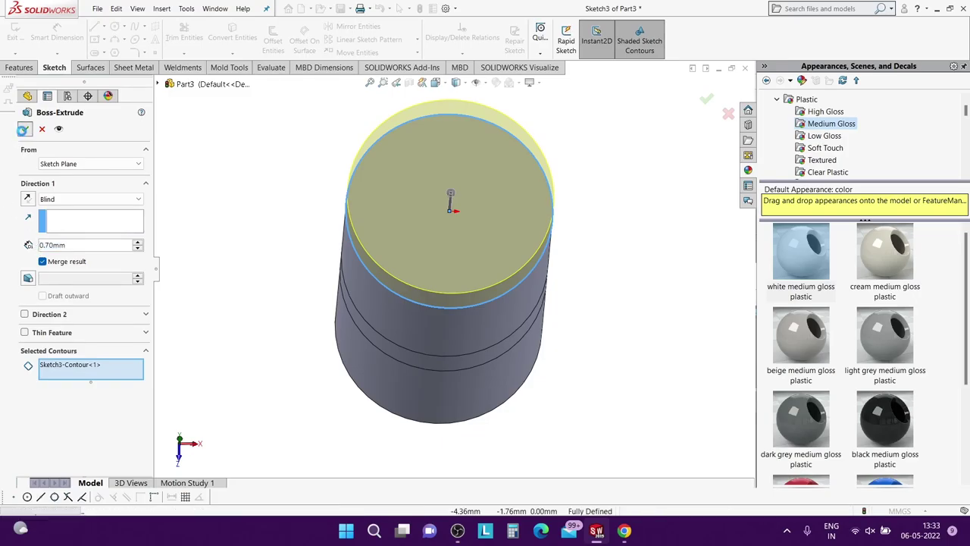
pyautogui.click(25, 129)
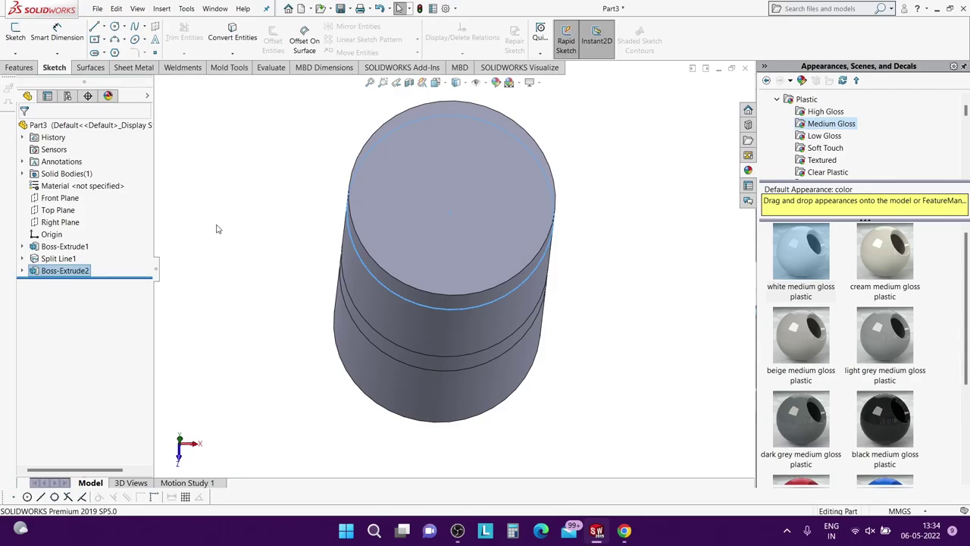
# Draw a horizontal line across the body on the Front Plane.
pyautogui.click(295, 221)
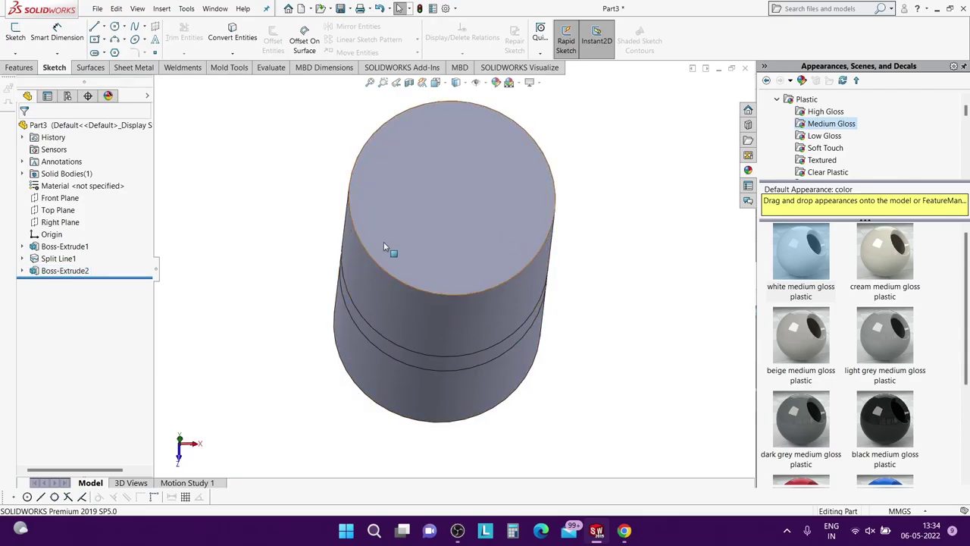
pyautogui.click(57, 197)
pyautogui.click(115, 183)
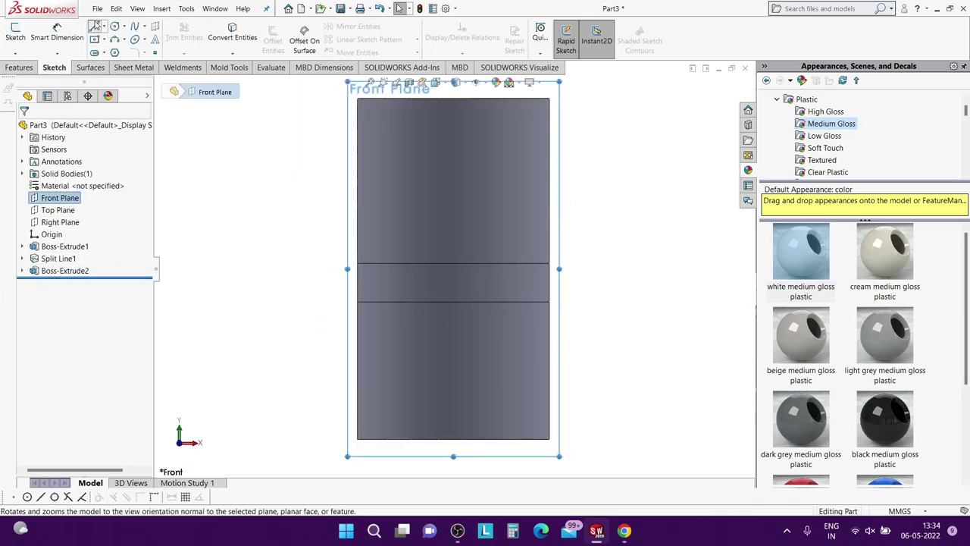
pyautogui.click(94, 26)
pyautogui.click(333, 122)
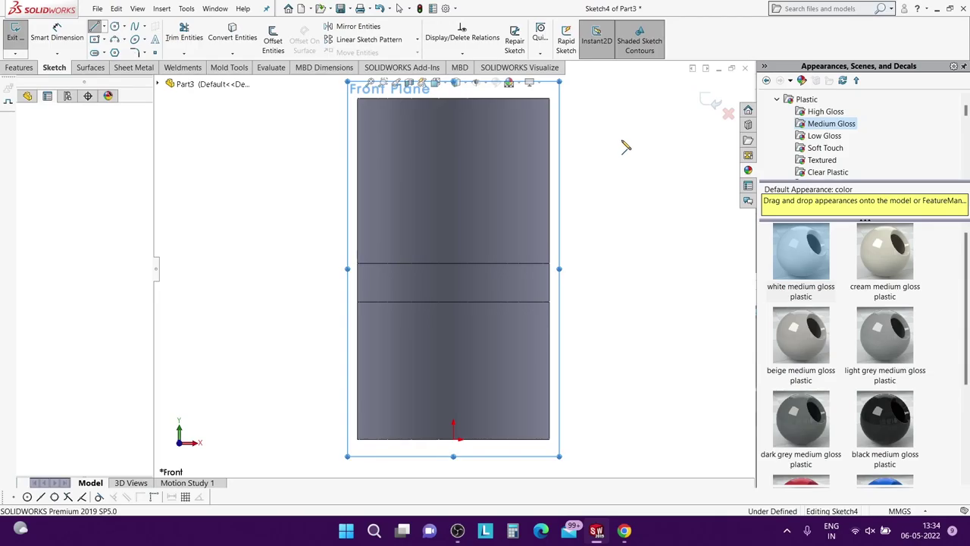
pyautogui.click(639, 122)
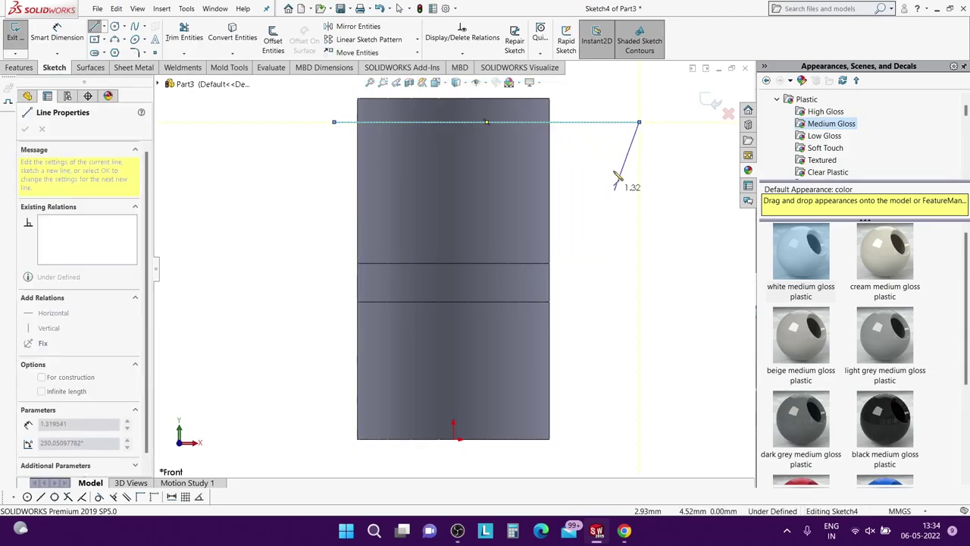
pyautogui.press('Escape')
# Dimension the line 0.70 below the body's top edge.
pyautogui.press('d')
pyautogui.click(541, 99)
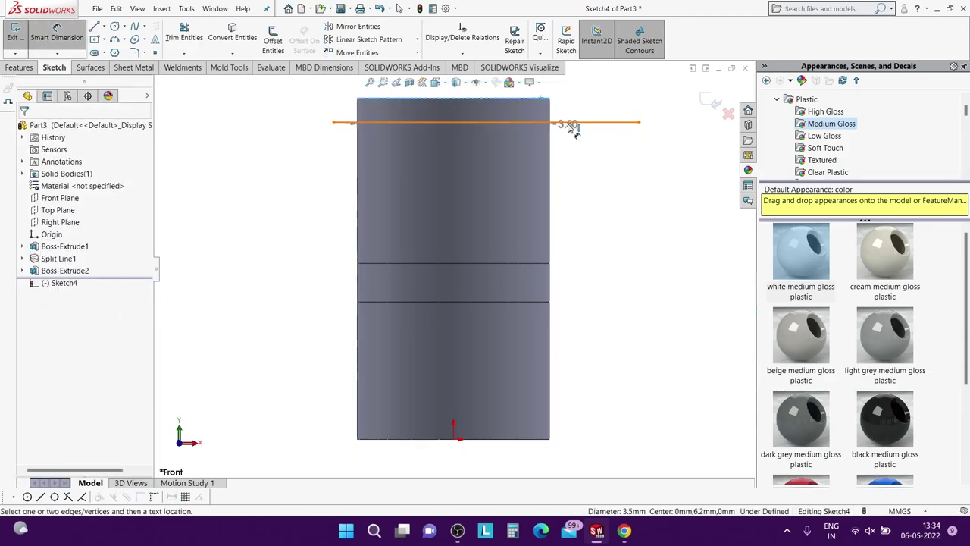
pyautogui.click(569, 122)
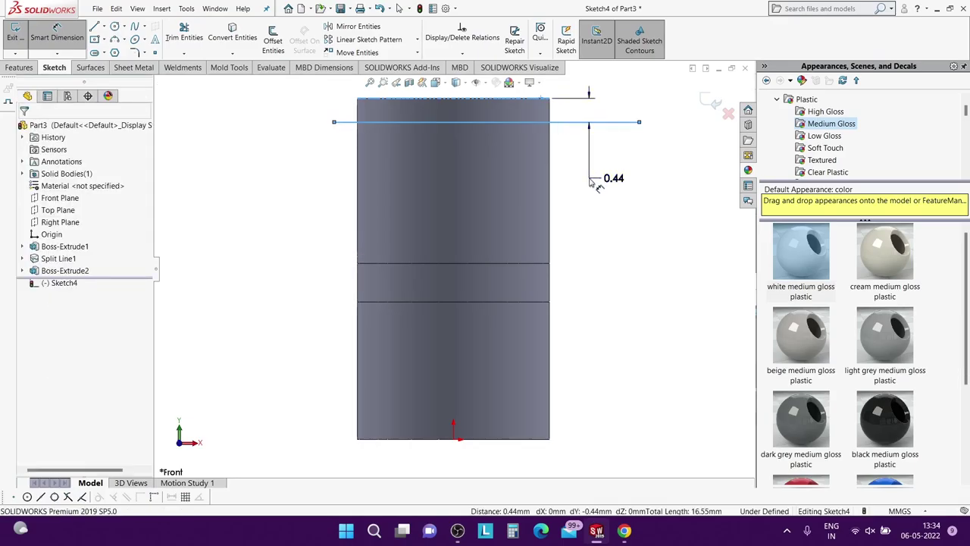
pyautogui.click(591, 184)
pyautogui.write('0.7')
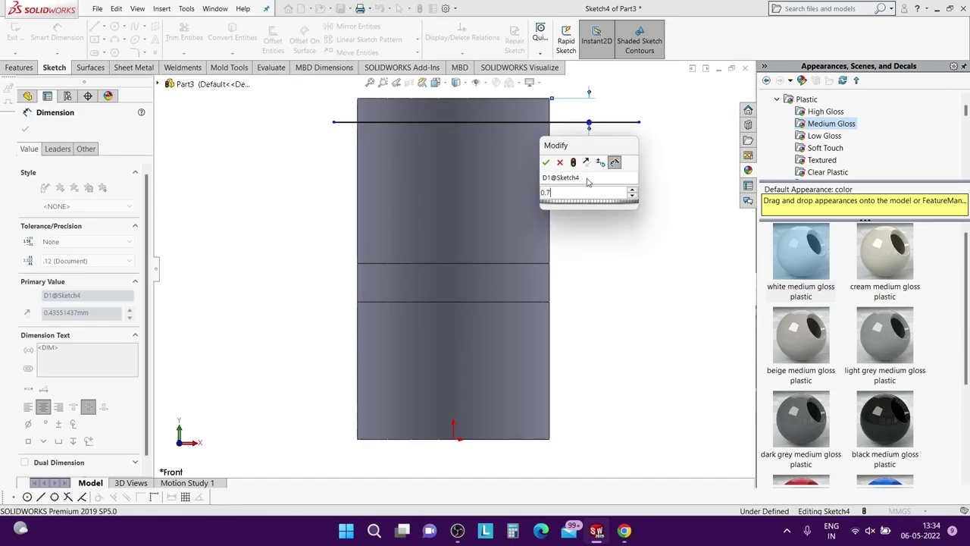
pyautogui.press('Return')
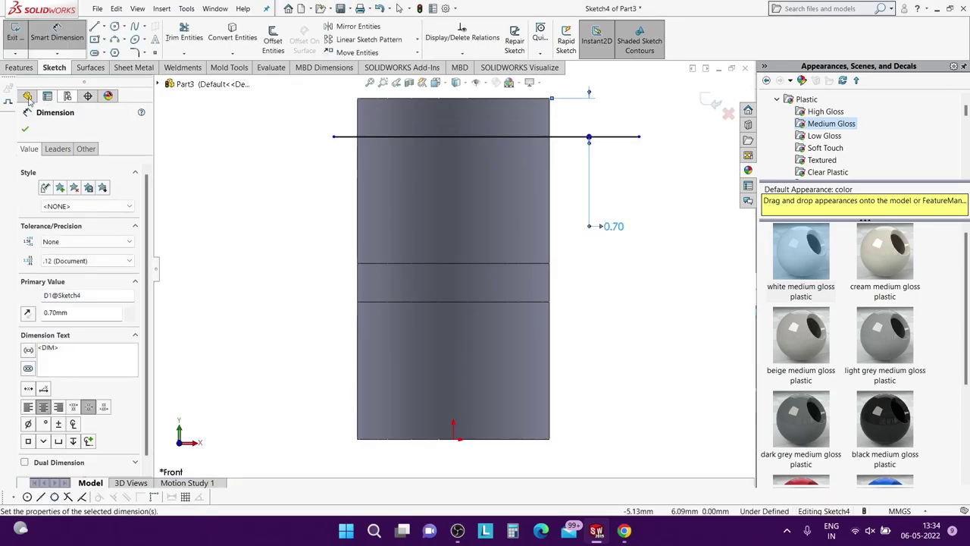
pyautogui.click(25, 129)
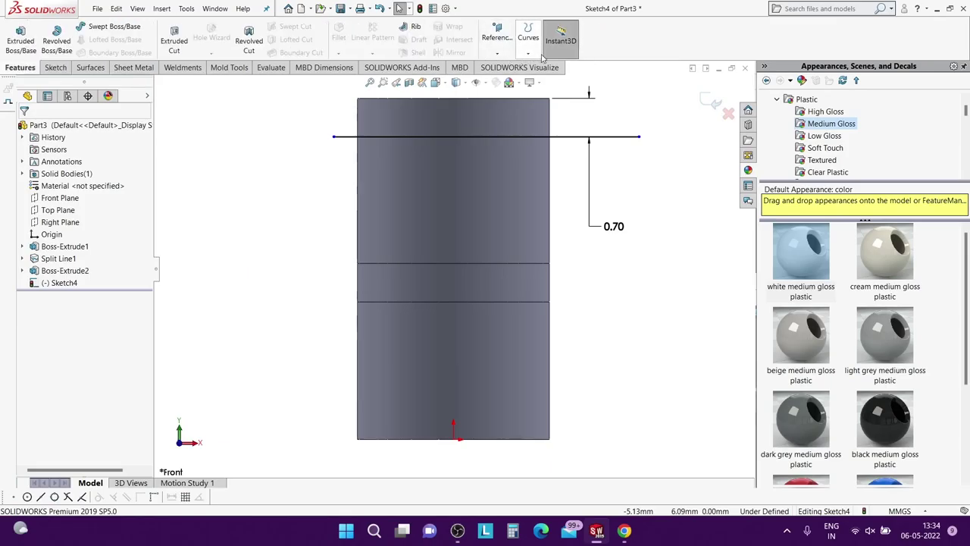
# Split the upper cylinder face with the line using Split Line.
pyautogui.click(527, 52)
pyautogui.click(551, 67)
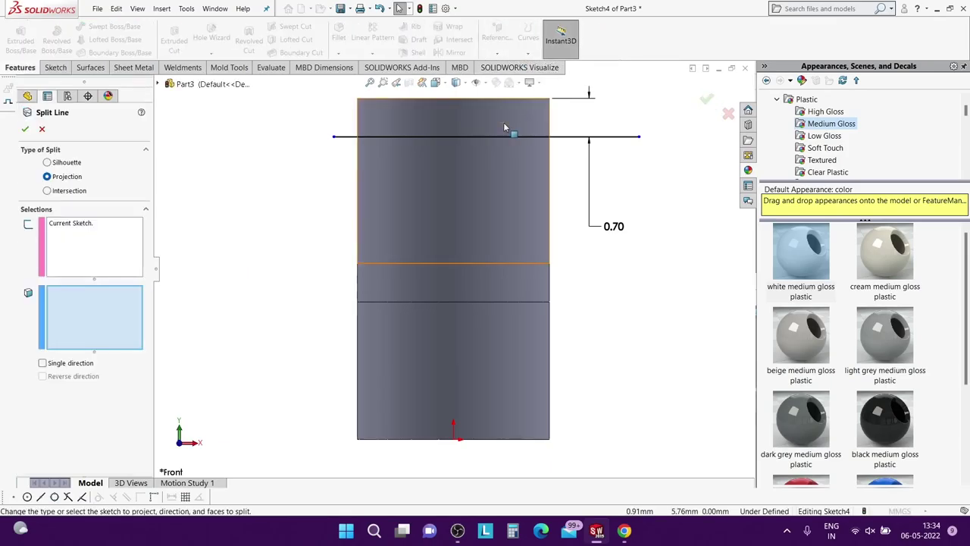
pyautogui.click(503, 122)
pyautogui.click(25, 129)
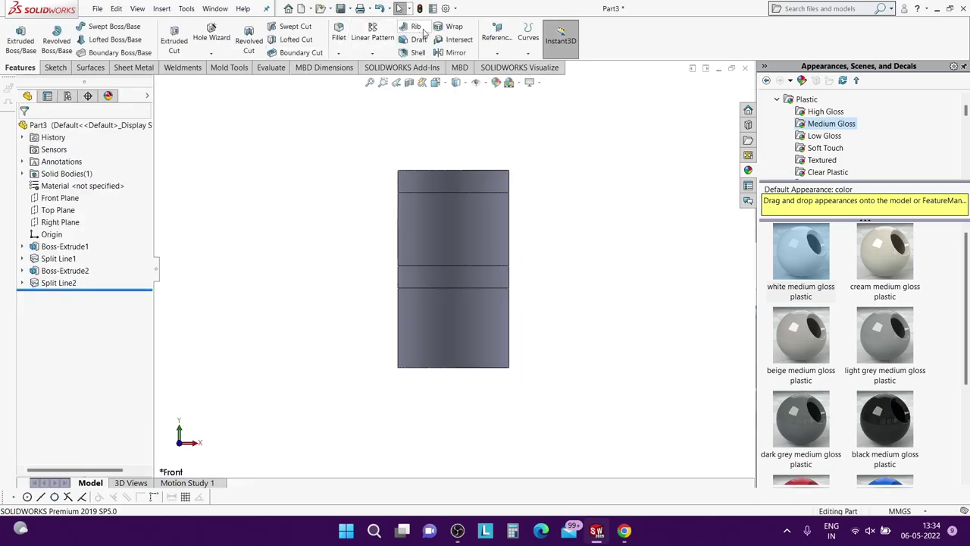
# Create Plane1 offset 8.50 mm from the bottom face, flipped to sit above the top.
pyautogui.click(498, 37)
pyautogui.click(504, 71)
pyautogui.moveTo(459, 372); pyautogui.dragTo(461, 318, button='middle')
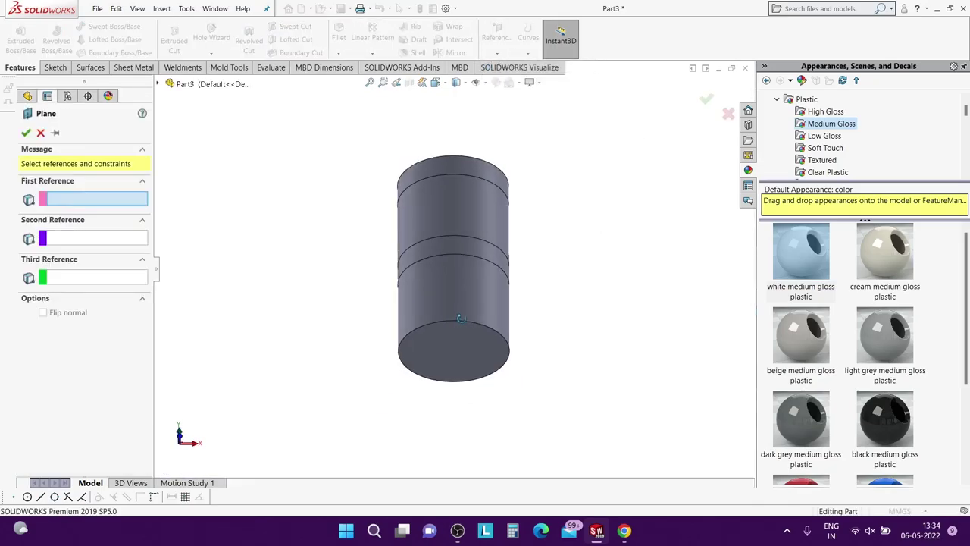
pyautogui.click(451, 356)
pyautogui.moveTo(452, 357); pyautogui.dragTo(453, 402, button='middle')
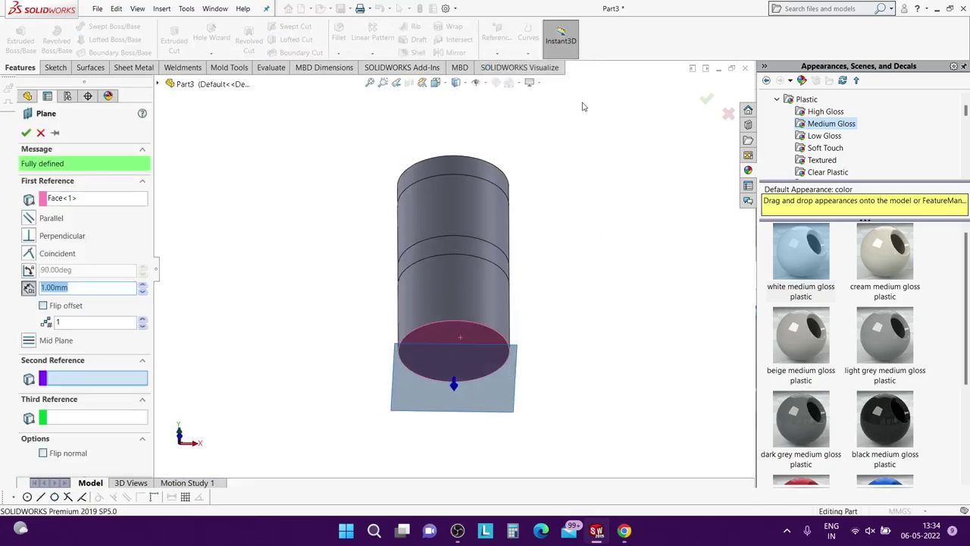
pyautogui.click(44, 304)
pyautogui.write('8.5')
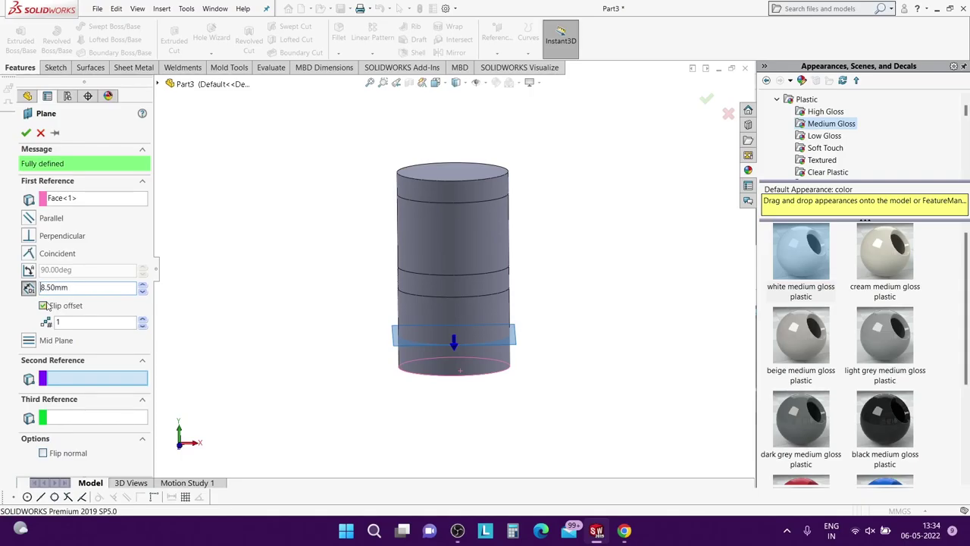
pyautogui.click(26, 133)
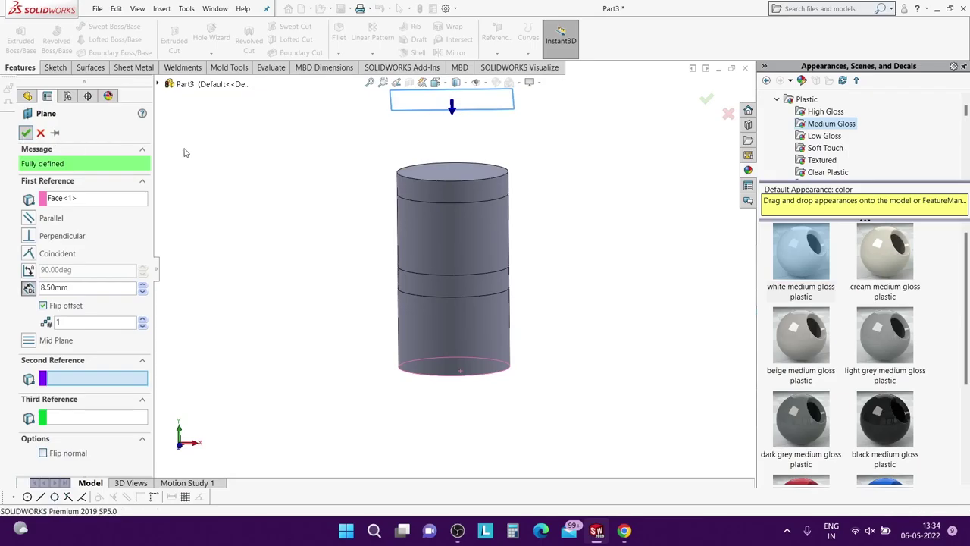
pyautogui.moveTo(445, 163); pyautogui.dragTo(445, 187, button='middle')
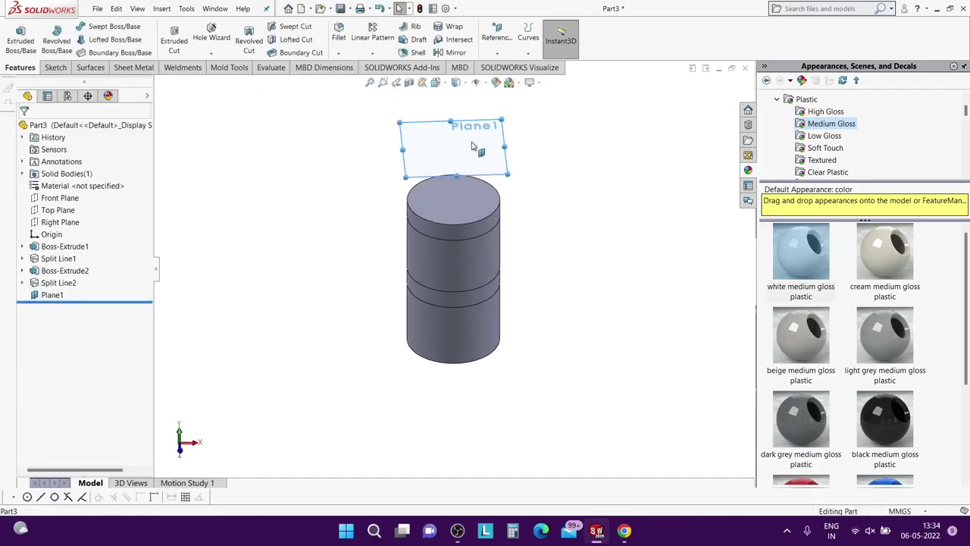
# View Plane1 face-on and sketch a circle centred on the origin.
pyautogui.rightClick(447, 129)
pyautogui.click(515, 133)
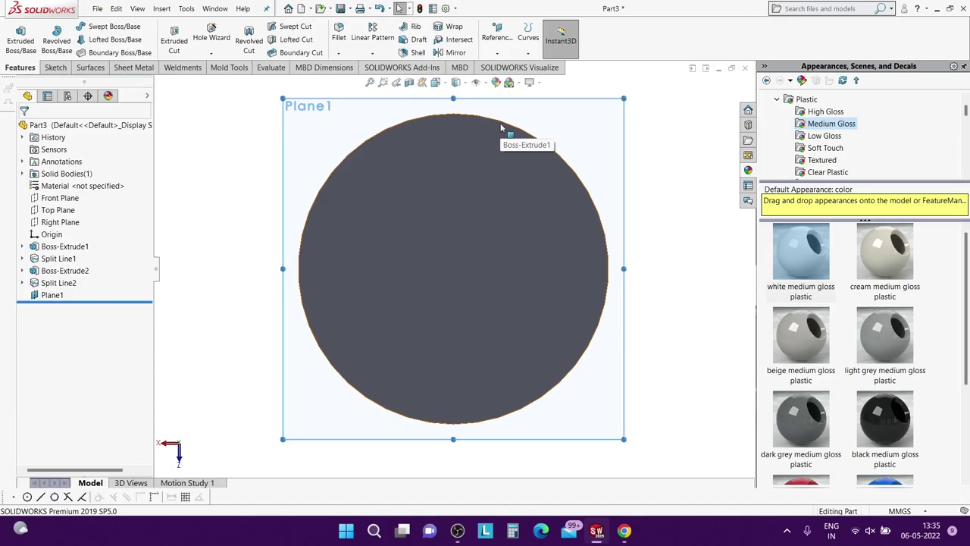
pyautogui.click(55, 67)
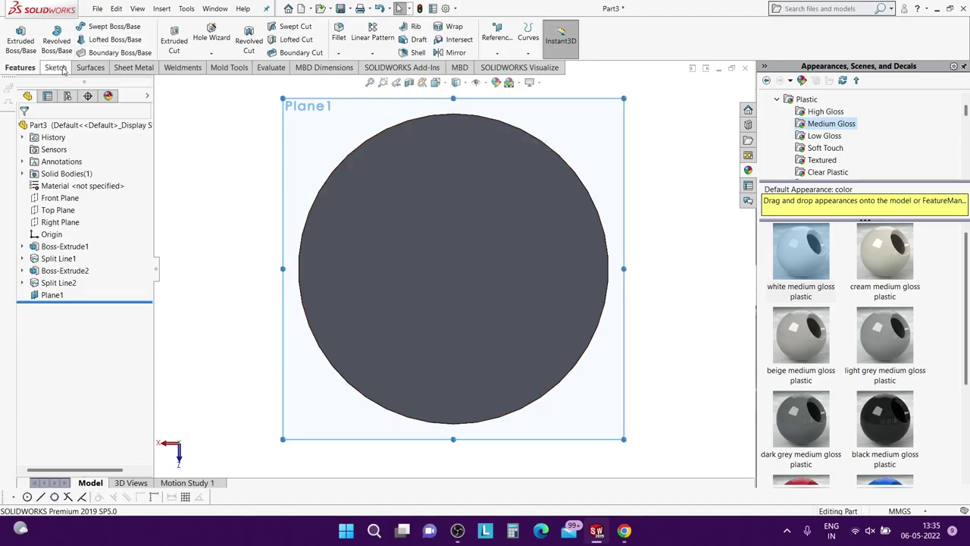
pyautogui.click(113, 27)
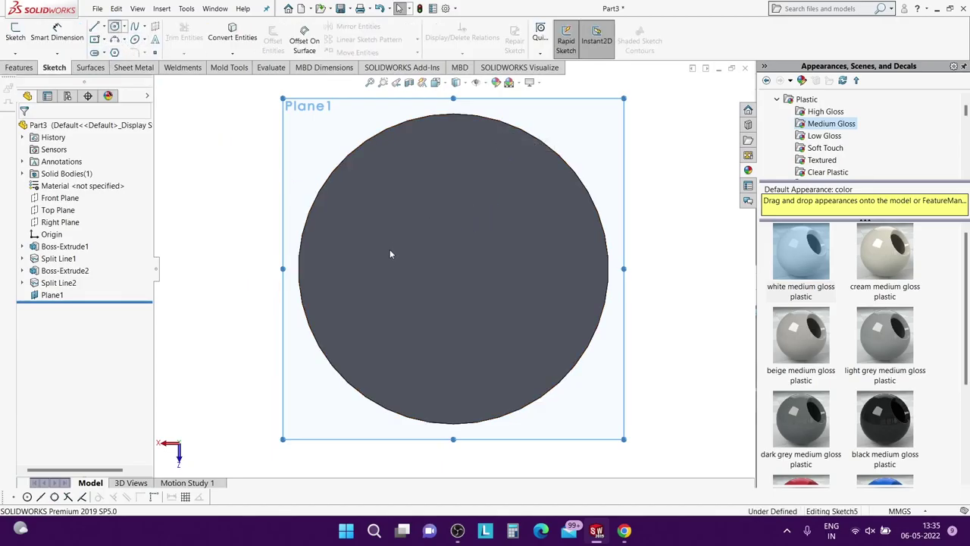
pyautogui.click(453, 269)
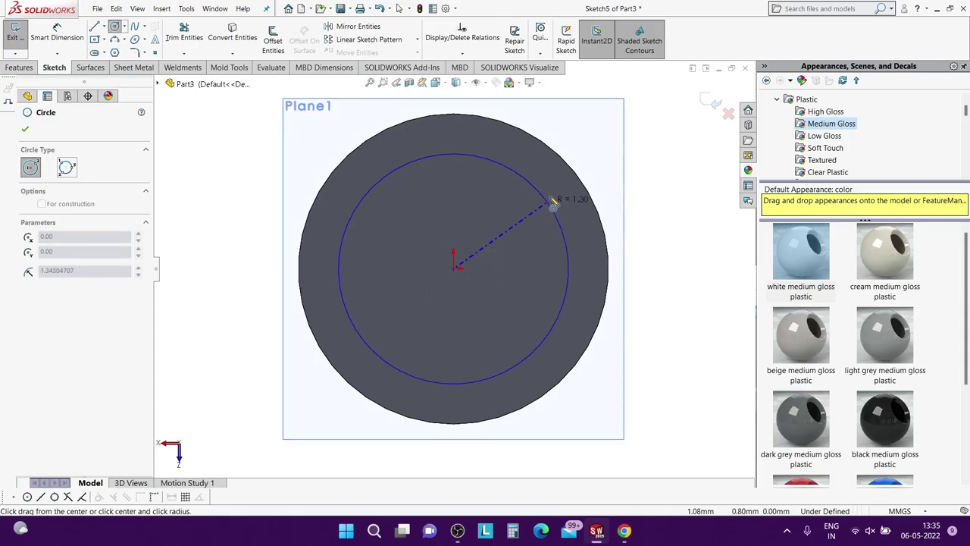
pyautogui.click(554, 200)
# Dimension the circle's diameter to 3.40 mm.
pyautogui.click(563, 211)
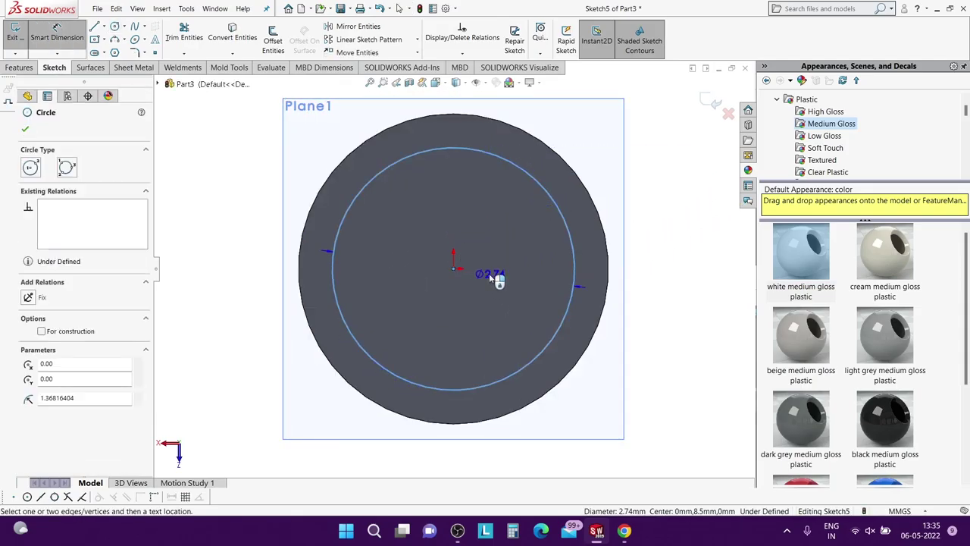
pyautogui.press('Escape')
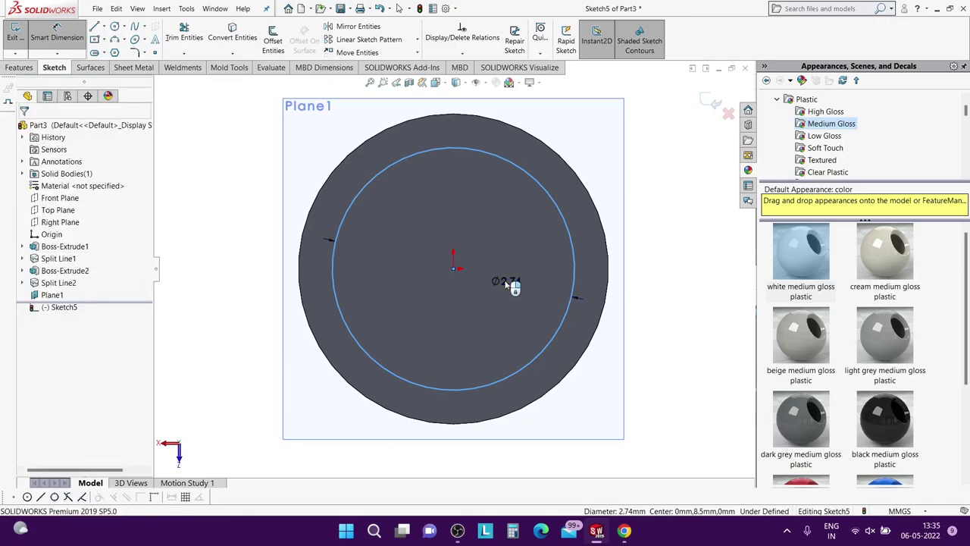
pyautogui.click(505, 283)
pyautogui.write('3.4')
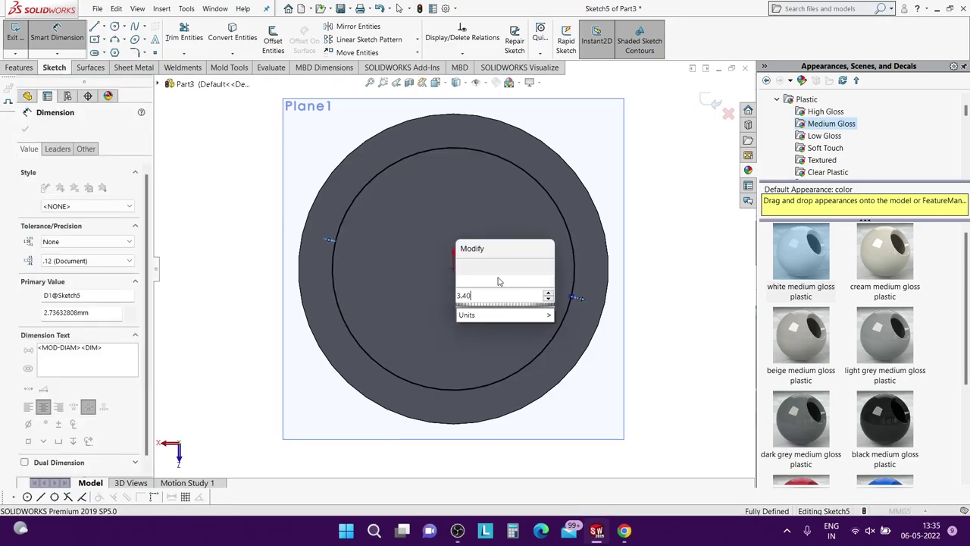
pyautogui.press('Return')
pyautogui.write('3.4')
pyautogui.press('Return')
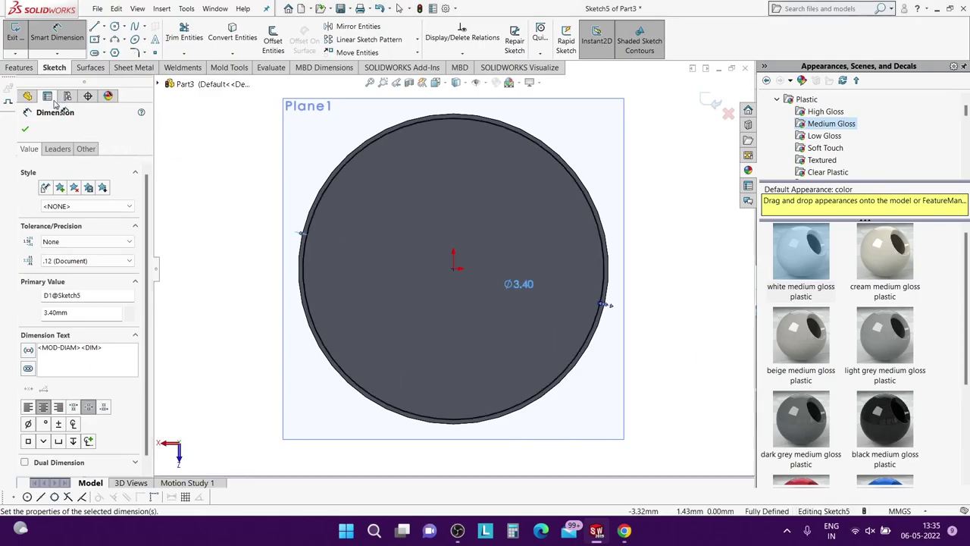
pyautogui.click(27, 130)
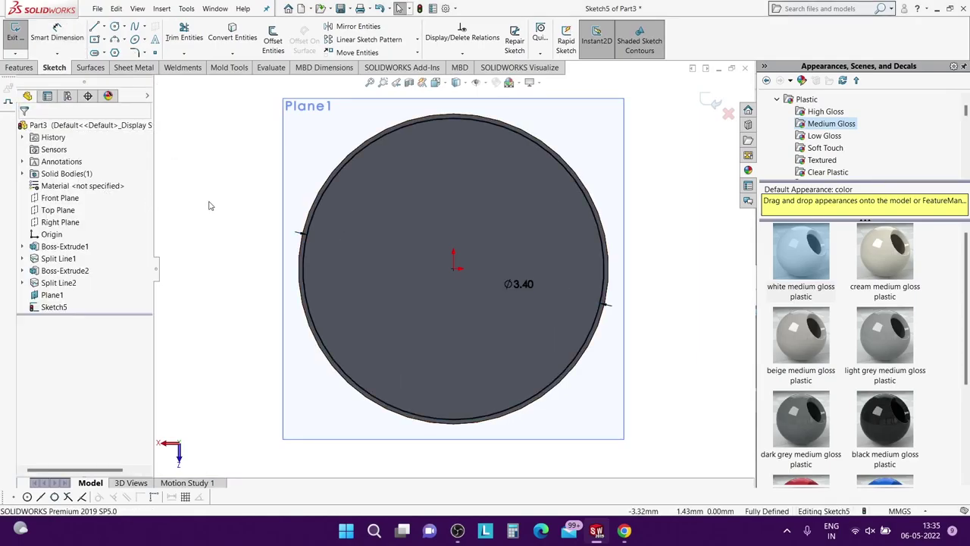
pyautogui.click(17, 66)
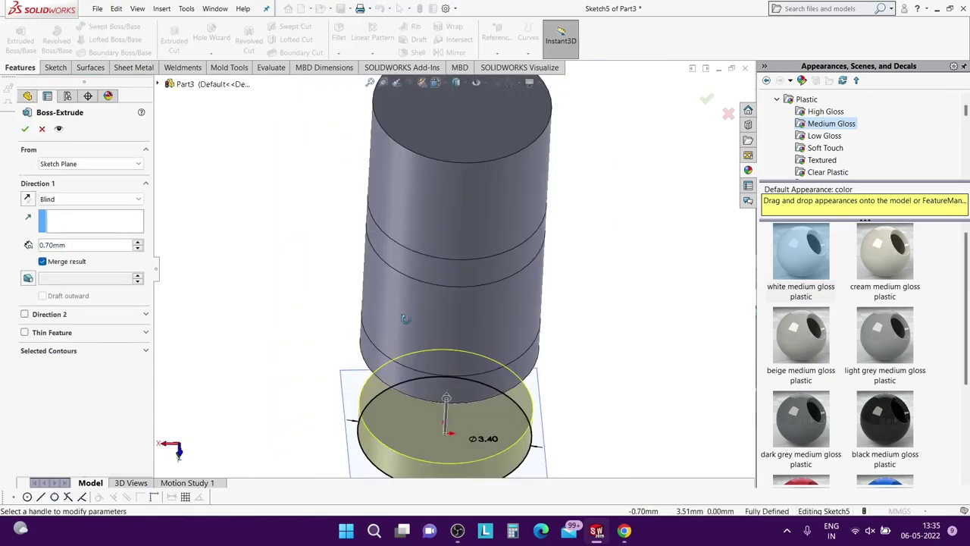
# Extrude the 3.40 mm circle Up To Next so it joins the cylinder's top.
pyautogui.moveTo(406, 318); pyautogui.dragTo(449, 310, button='middle')
pyautogui.click(89, 199)
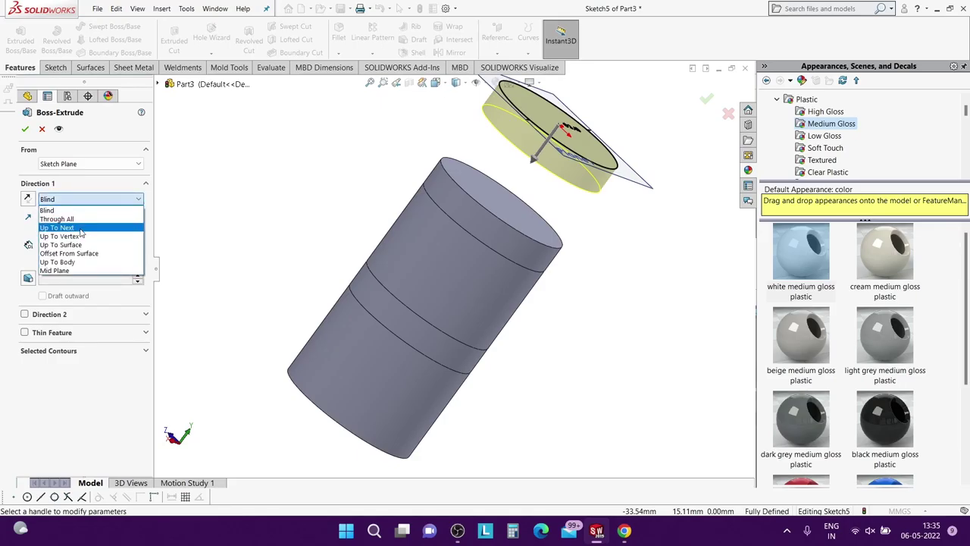
pyautogui.click(58, 227)
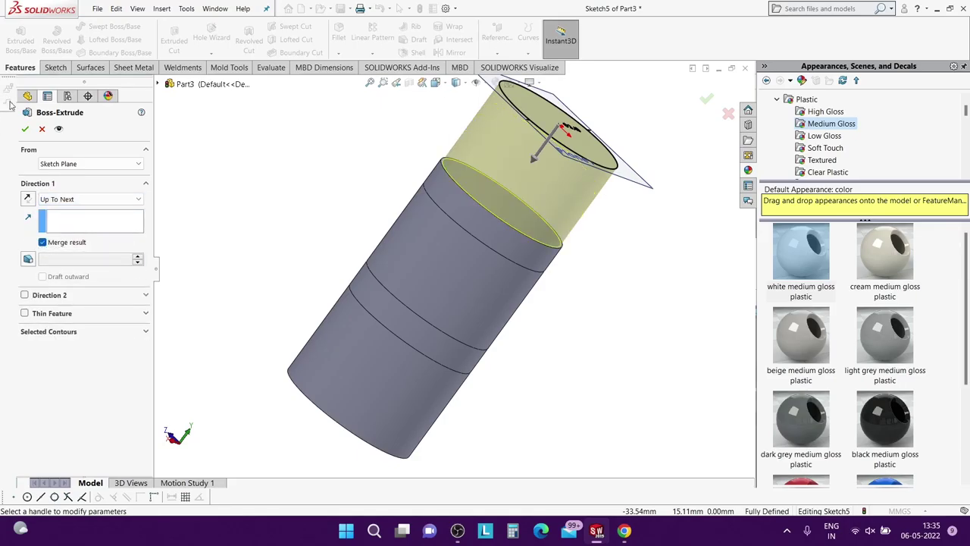
pyautogui.click(25, 128)
pyautogui.moveTo(522, 189)
pyautogui.mouseDown(button='middle')
pyautogui.moveTo(538, 230)
pyautogui.moveTo(555, 160)
pyautogui.mouseUp(button='middle')
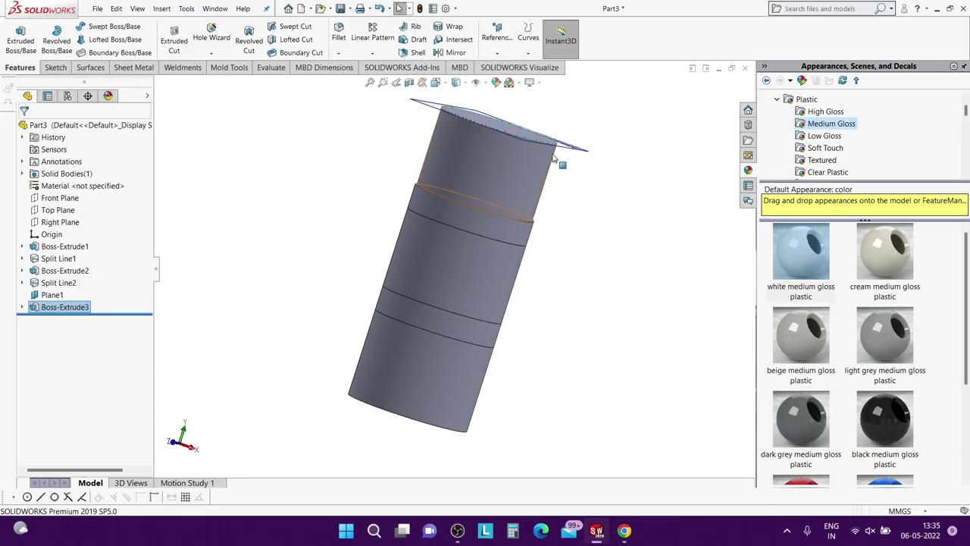
pyautogui.moveTo(549, 145)
pyautogui.mouseDown(button='middle')
pyautogui.moveTo(521, 187)
pyautogui.moveTo(485, 159)
pyautogui.mouseUp(button='middle')
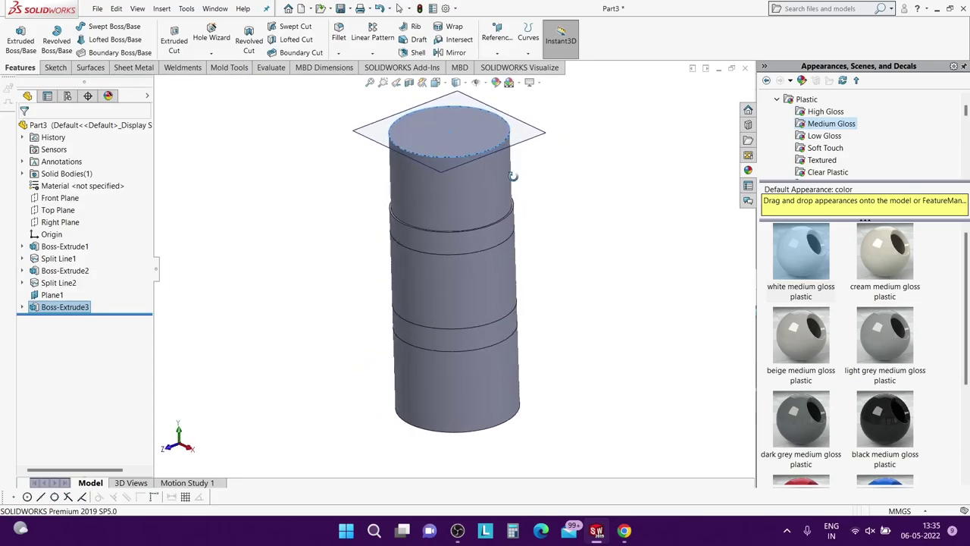
# Face the new extrusion's top face and sketch a circle centred on the origin.
pyautogui.rightClick(437, 134)
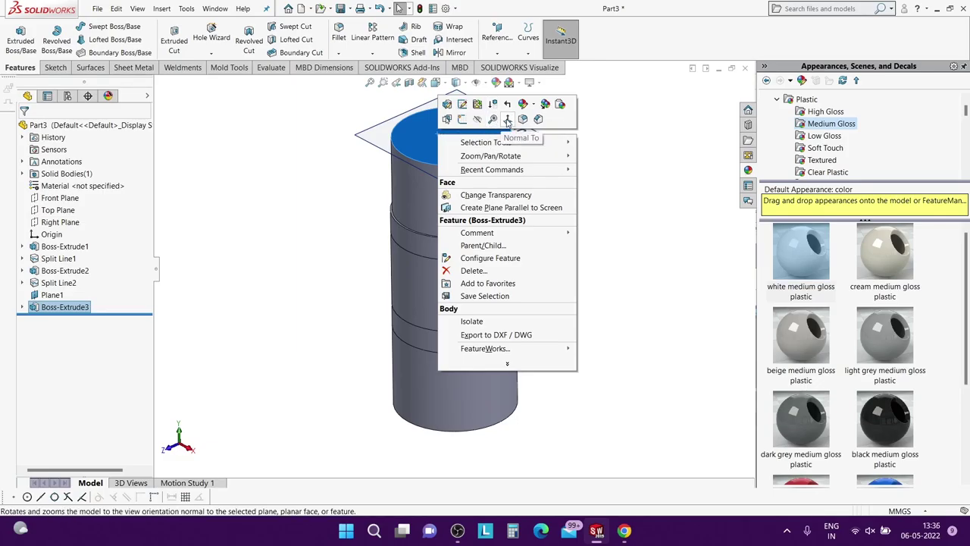
pyautogui.click(508, 121)
pyautogui.click(47, 68)
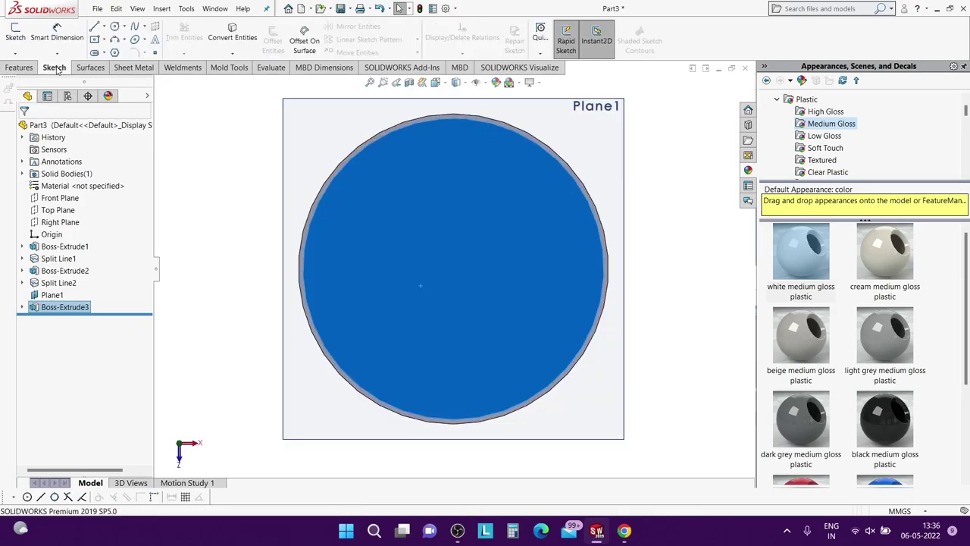
pyautogui.click(14, 37)
pyautogui.click(115, 26)
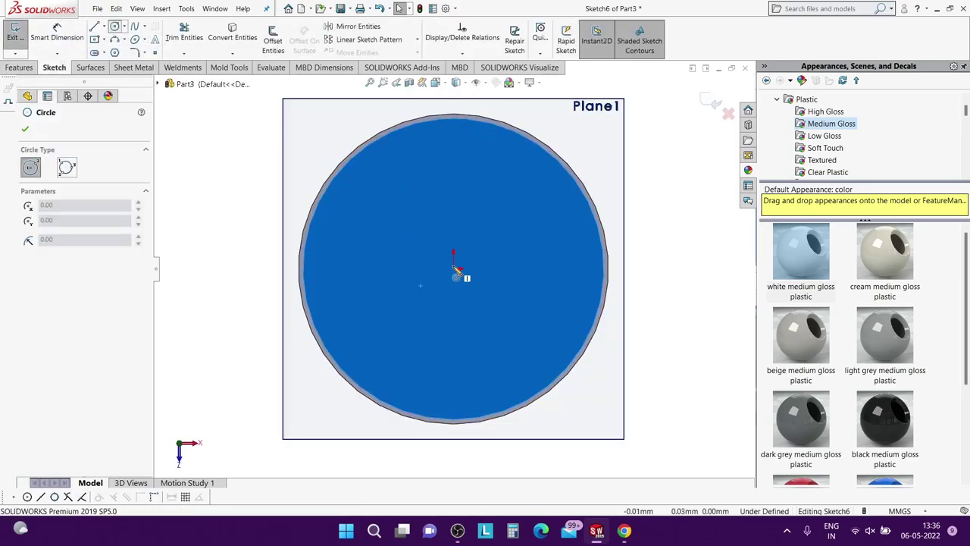
pyautogui.click(453, 265)
pyautogui.click(579, 231)
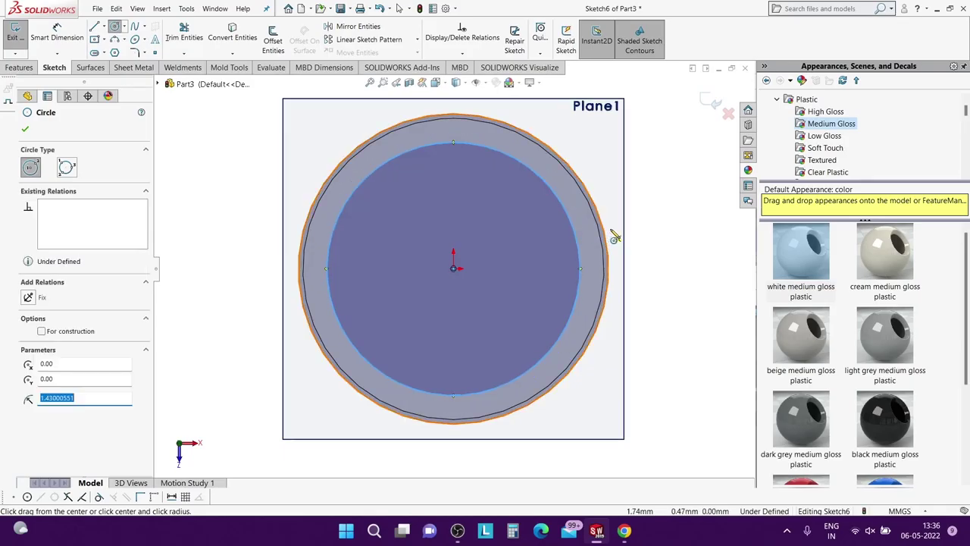
pyautogui.press('Escape')
# Dimension the circle's diameter to 3.15 mm and begin extruding it.
pyautogui.press('d')
pyautogui.click(559, 204)
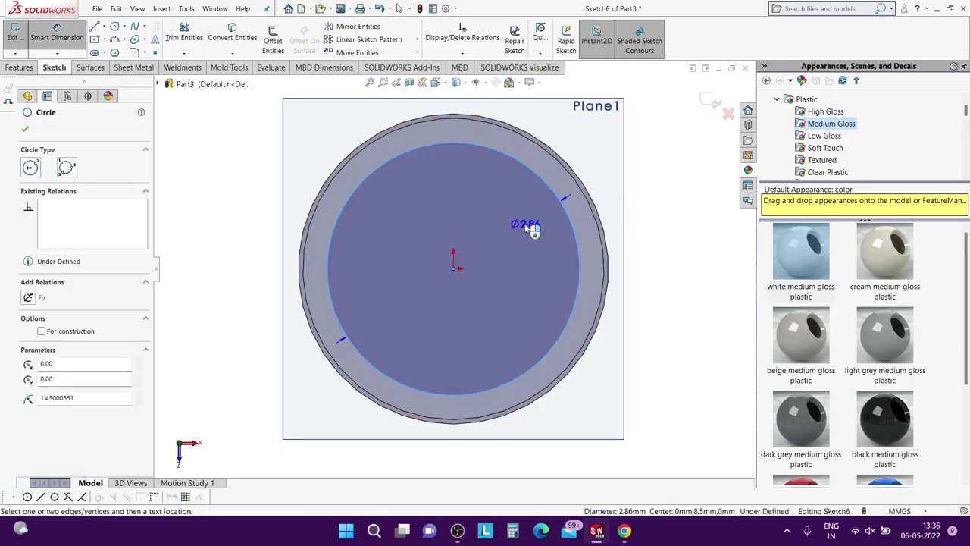
pyautogui.click(528, 228)
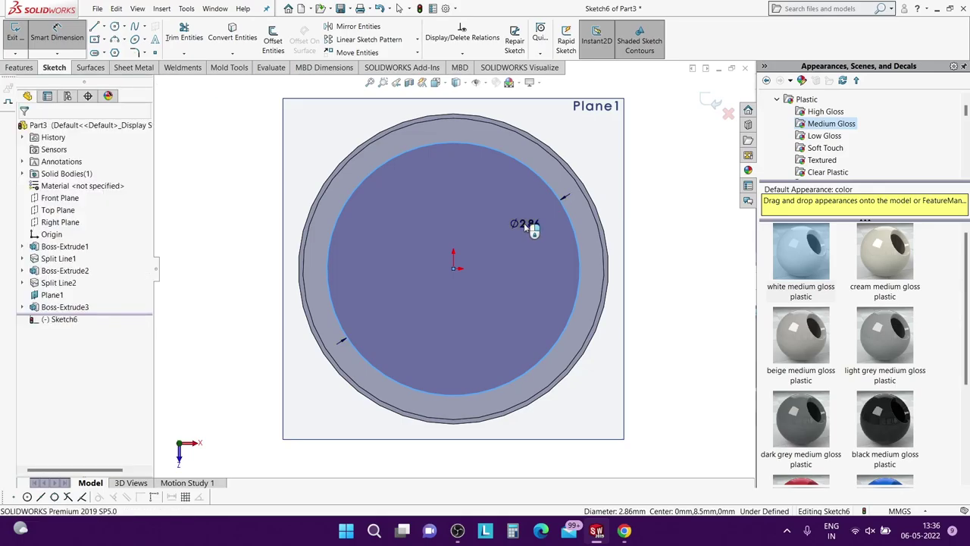
pyautogui.click(527, 227)
pyautogui.write('3.15')
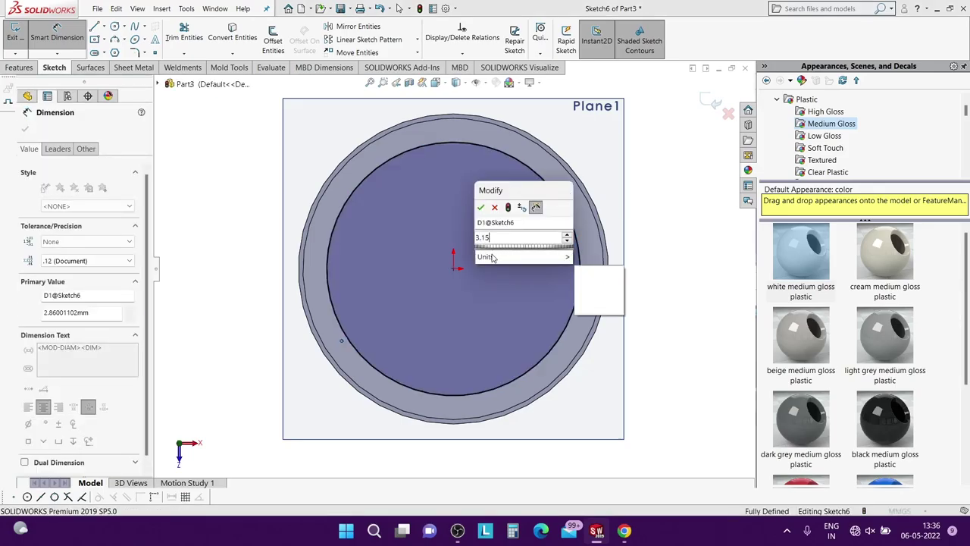
pyautogui.click(483, 207)
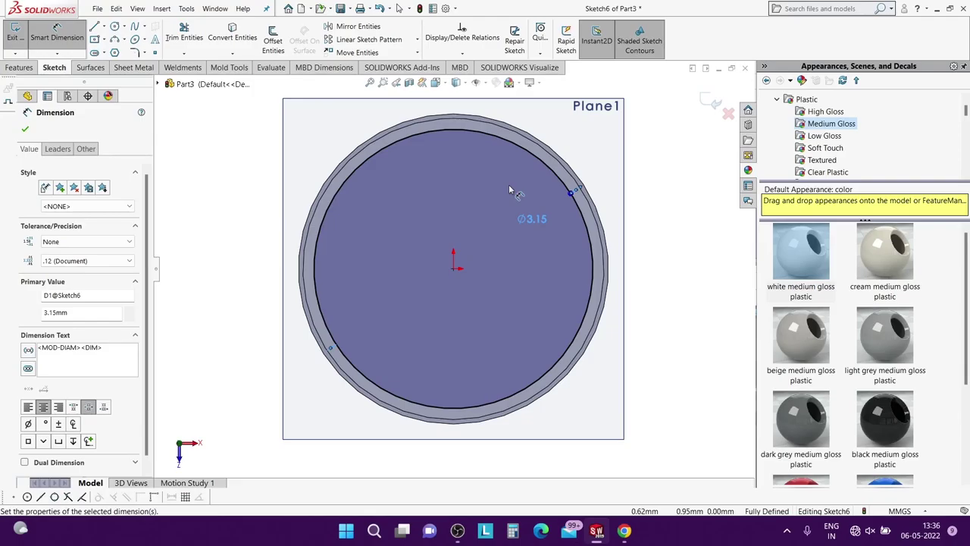
pyautogui.rightClick(479, 225)
pyautogui.click(612, 206)
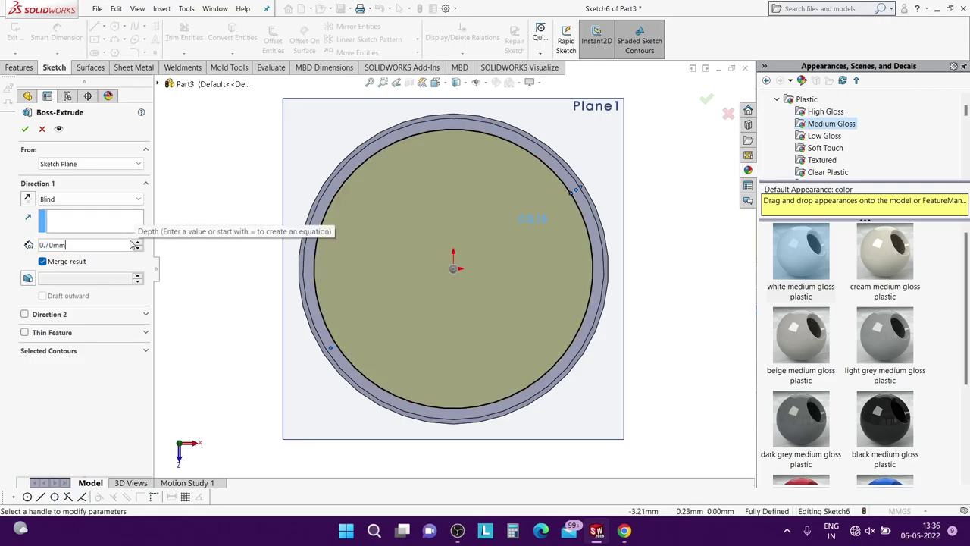
# Increase the boss extrusion depth from 0.70 mm to 1.10 mm and accept it.
pyautogui.write('+')
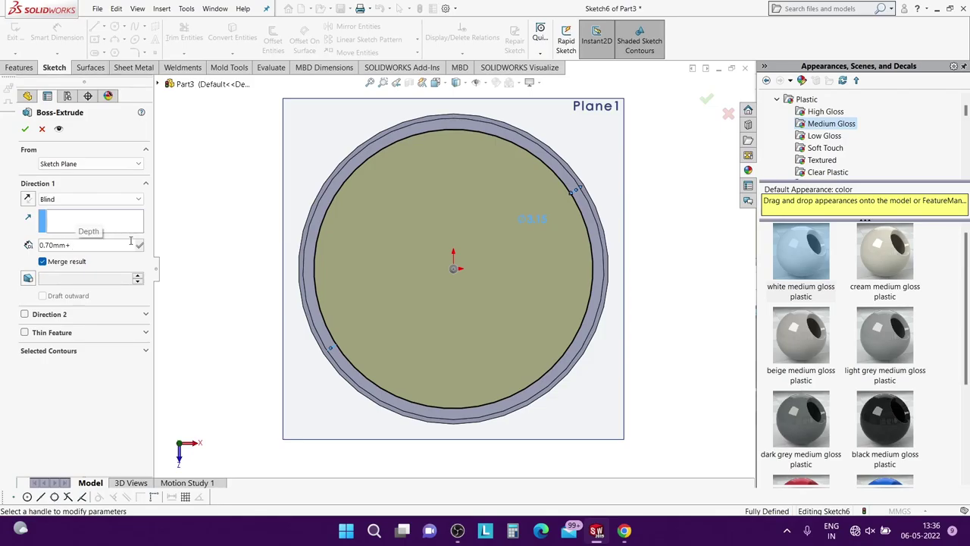
pyautogui.write('0.4')
pyautogui.press('Return')
pyautogui.click(25, 129)
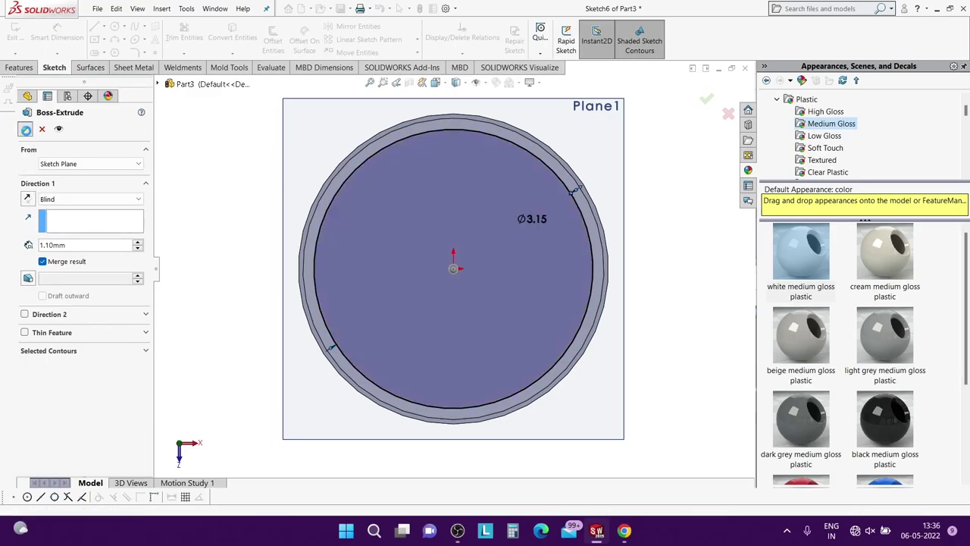
pyautogui.moveTo(437, 201); pyautogui.dragTo(441, 135, button='middle')
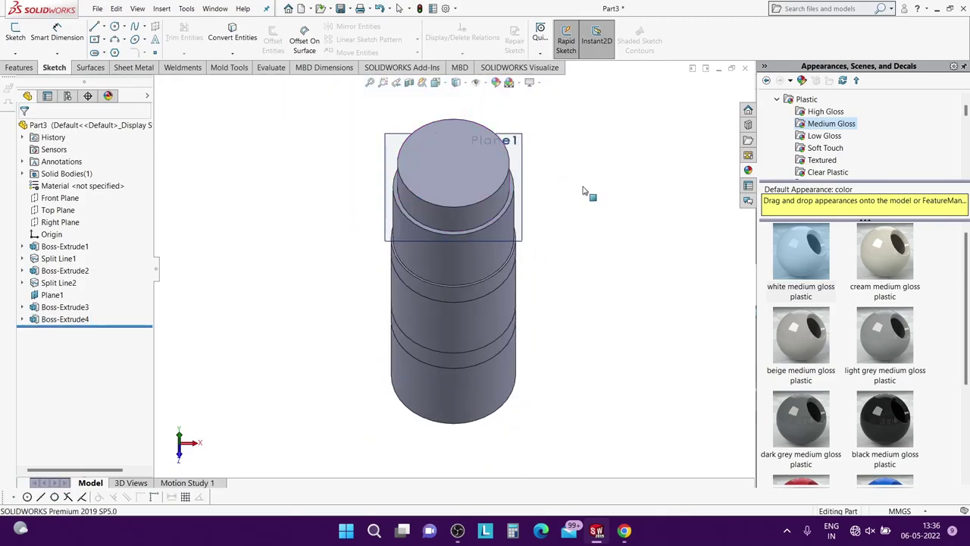
pyautogui.moveTo(587, 195); pyautogui.dragTo(585, 129, button='middle')
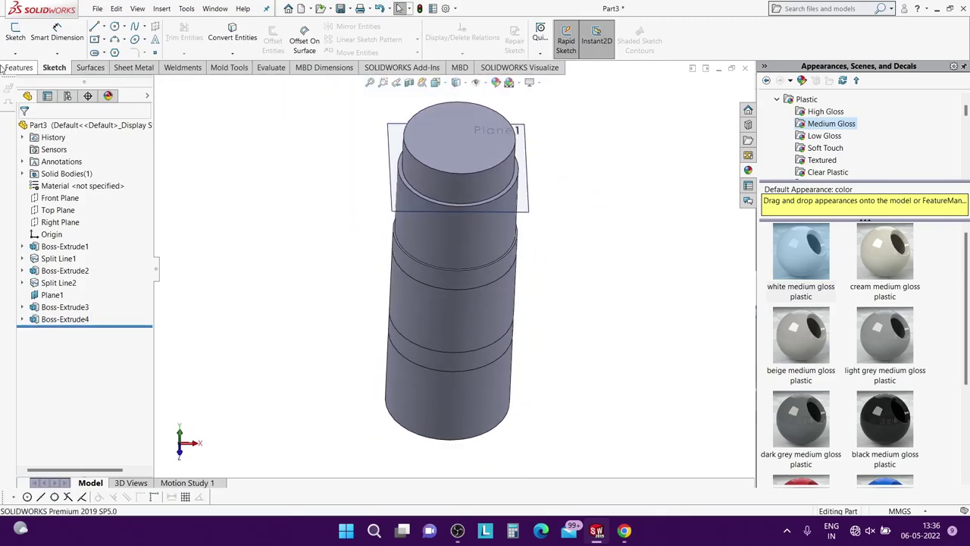
# Sketch a horizontal line across the top step on the Front Plane.
pyautogui.click(16, 67)
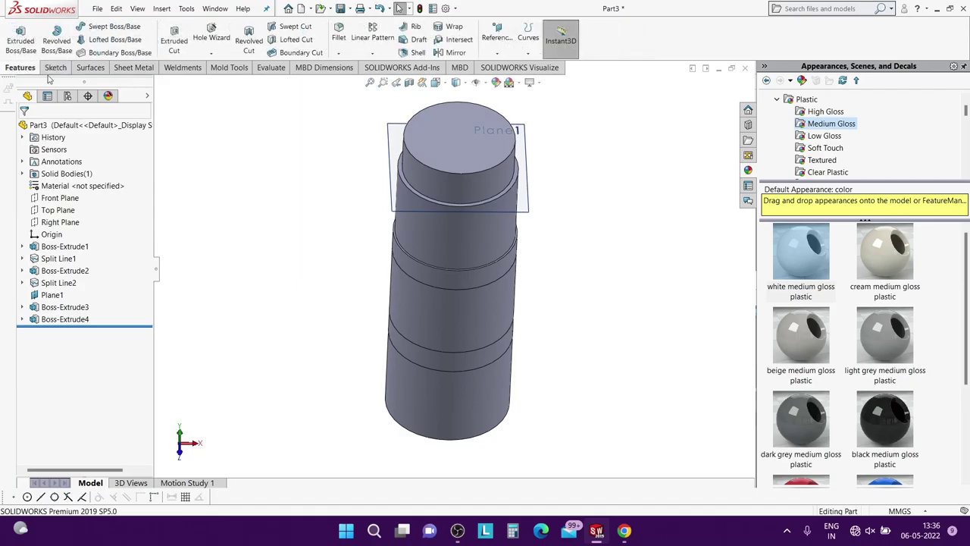
pyautogui.click(112, 198)
pyautogui.click(110, 181)
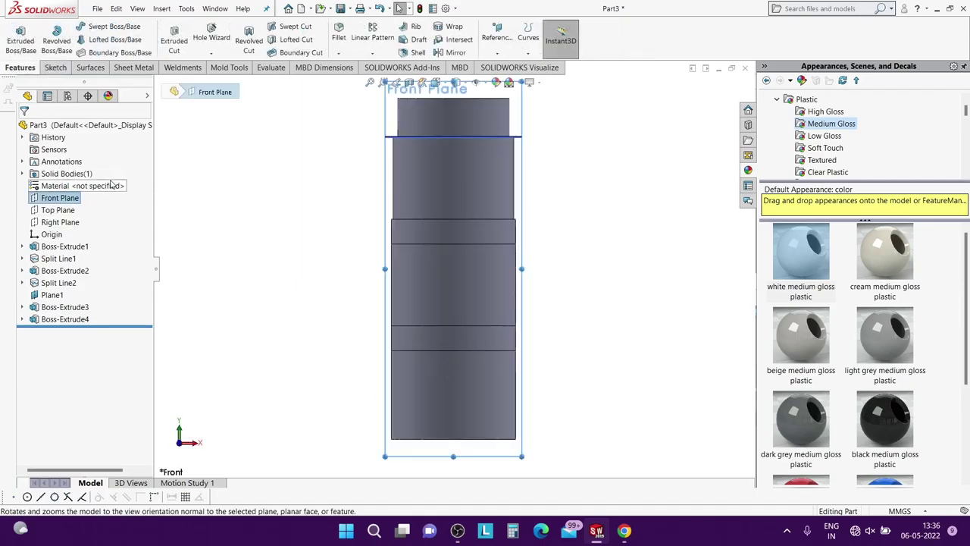
pyautogui.click(65, 71)
pyautogui.click(94, 27)
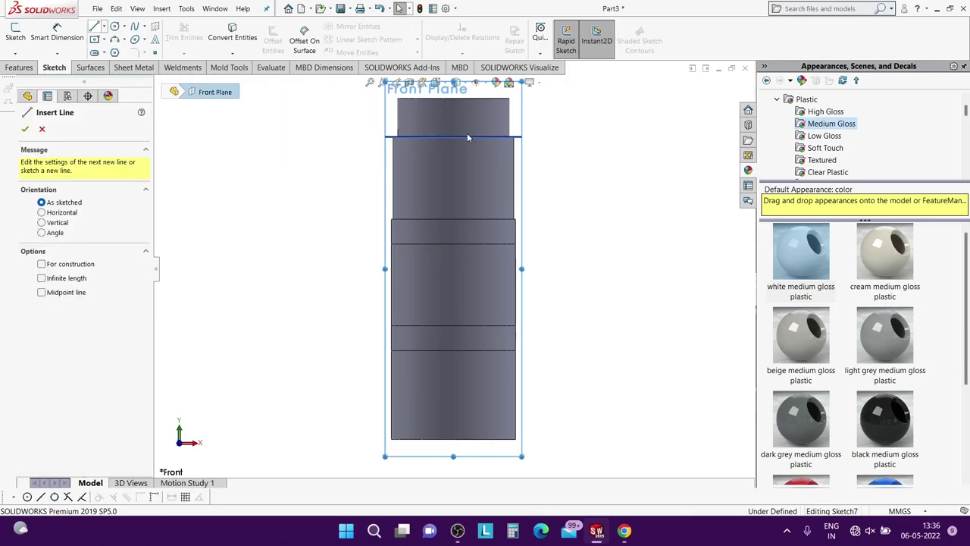
pyautogui.scroll(-2, 512, 142)
pyautogui.click(328, 184)
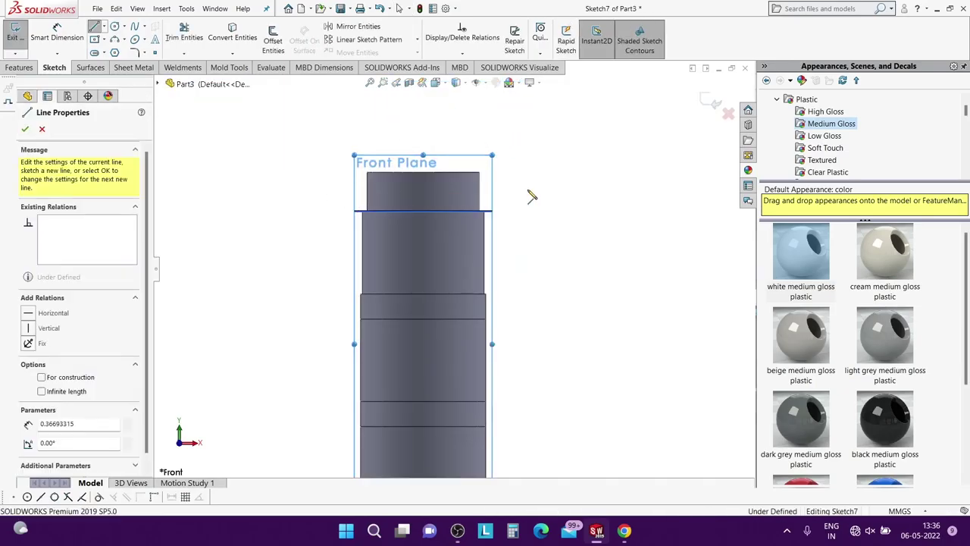
pyautogui.click(531, 183)
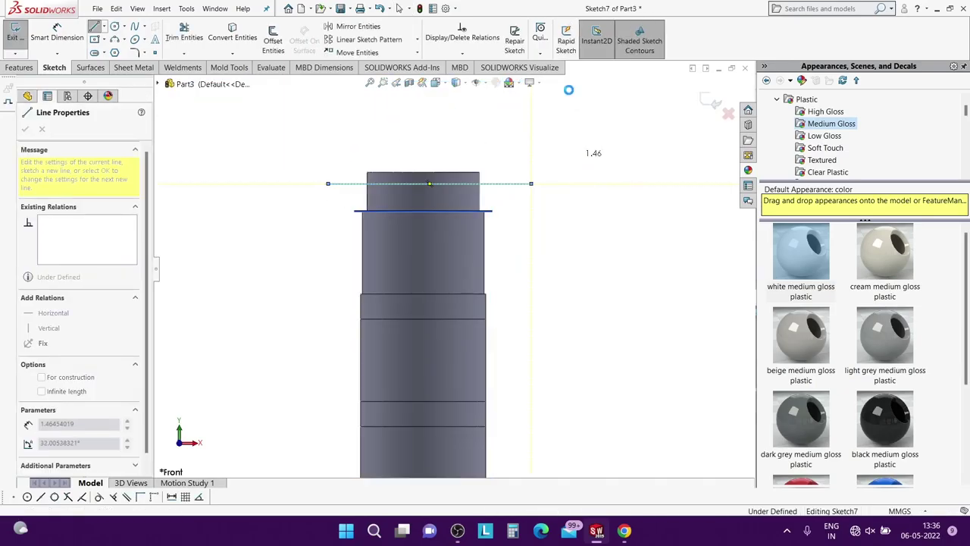
pyautogui.press('Escape')
# Dimension the sketch line 0.40 mm below the top of the boss.
pyautogui.press('d')
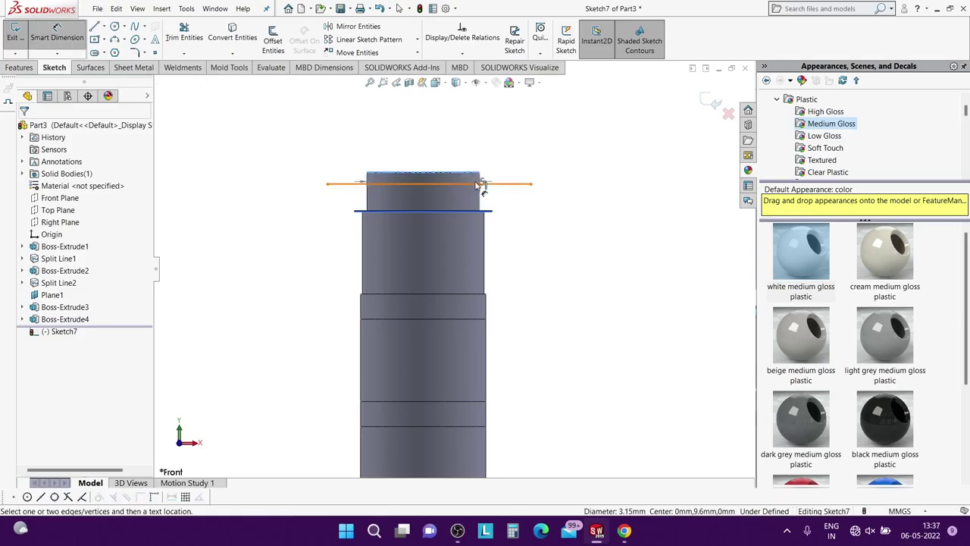
pyautogui.click(526, 169)
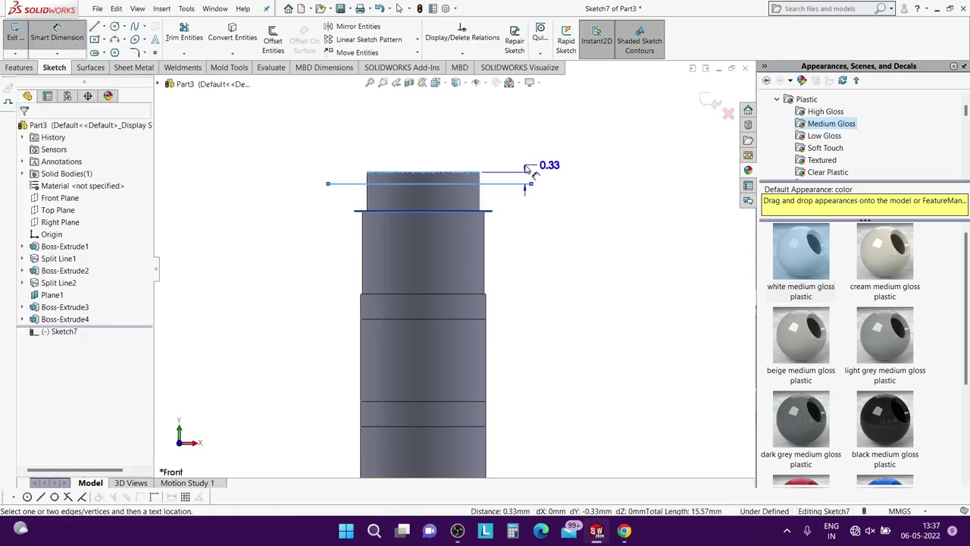
pyautogui.click(526, 170)
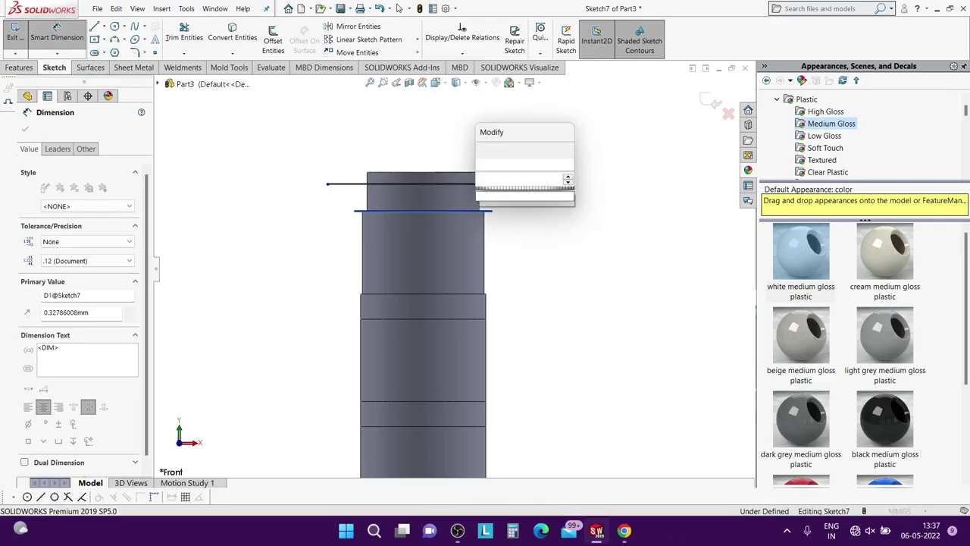
pyautogui.press('Return')
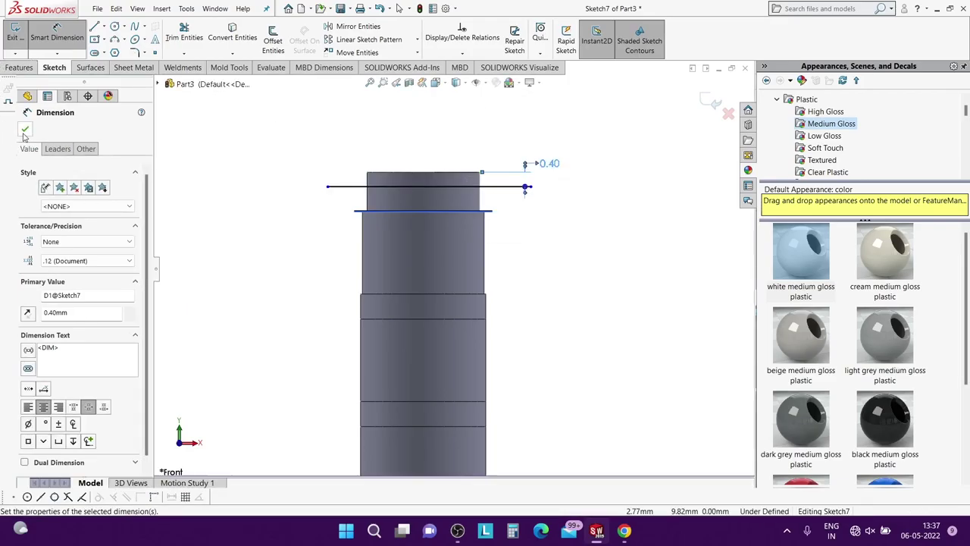
pyautogui.press('Escape')
# Start a projected Split Line from the sketch onto the top step's face.
pyautogui.press('z')
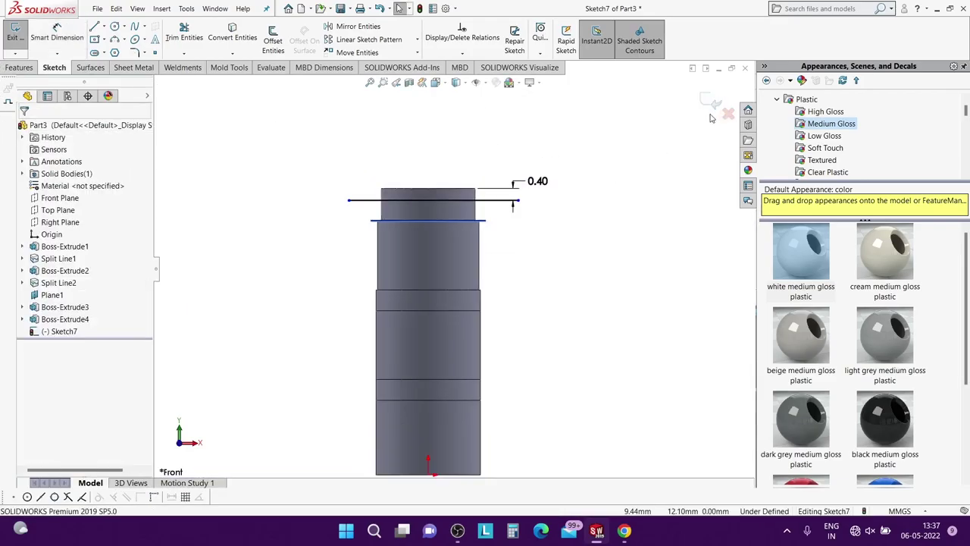
pyautogui.click(11, 67)
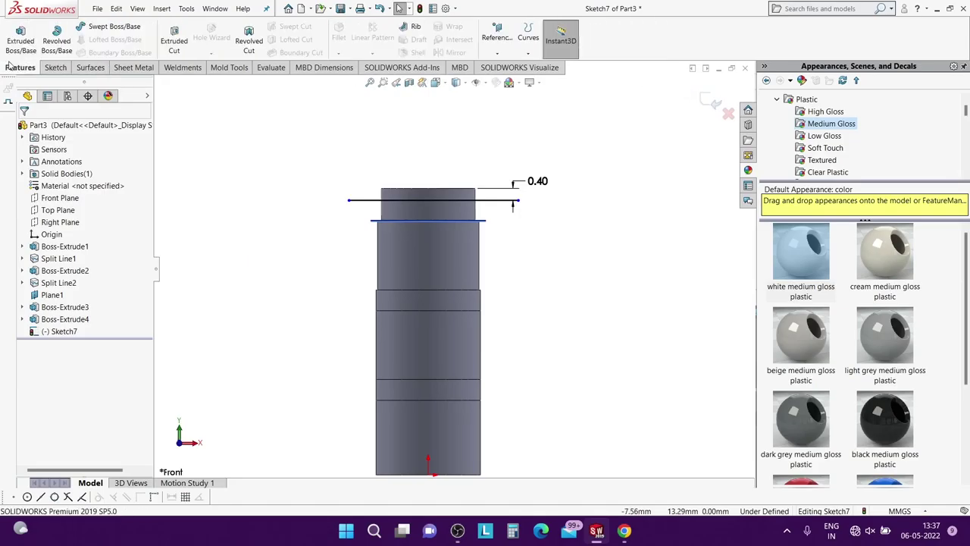
pyautogui.click(528, 53)
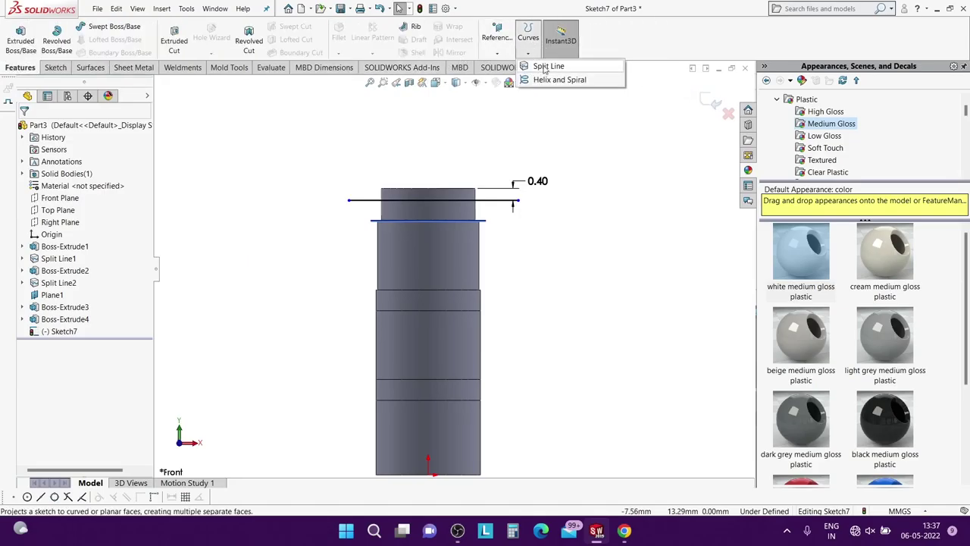
pyautogui.click(548, 66)
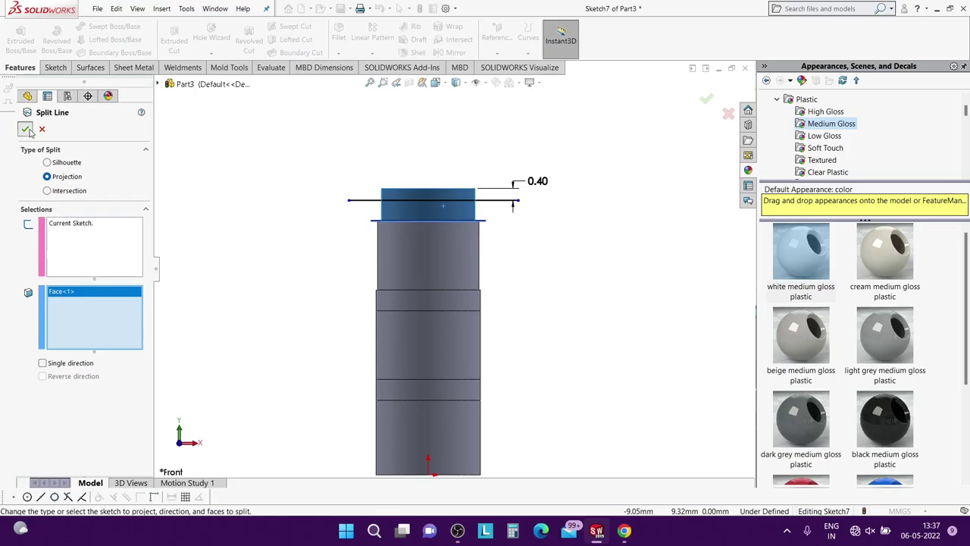
# Finish Split Line3 on the top step and hide Plane1.
pyautogui.click(25, 130)
pyautogui.moveTo(582, 243); pyautogui.dragTo(574, 293, button='middle')
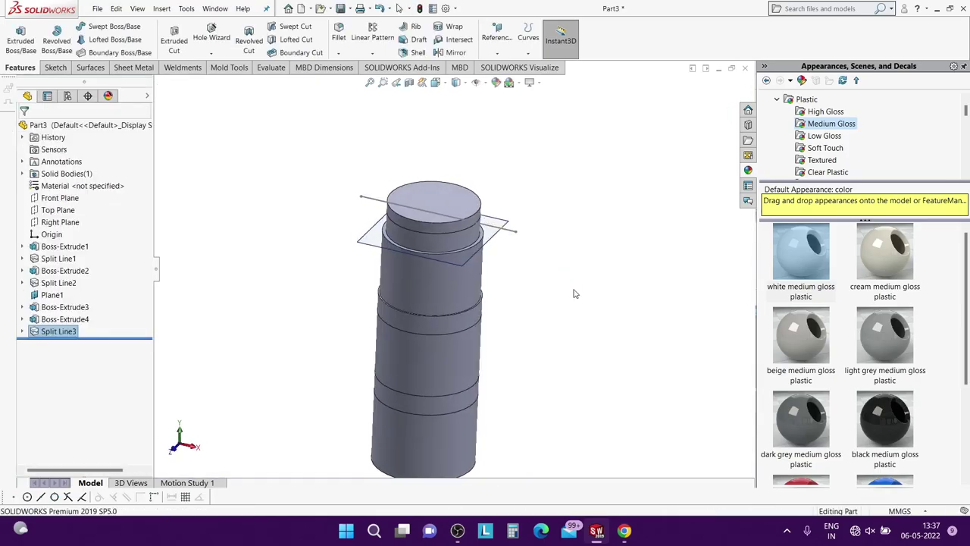
pyautogui.click(259, 217)
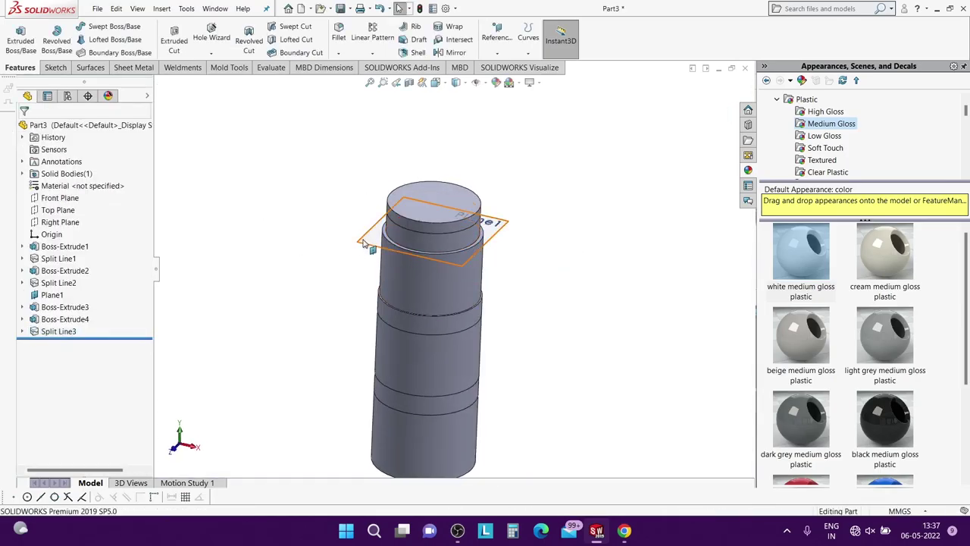
pyautogui.rightClick(399, 255)
pyautogui.click(405, 229)
pyautogui.moveTo(510, 245)
pyautogui.mouseDown(button='middle')
pyautogui.moveTo(494, 162)
pyautogui.moveTo(476, 220)
pyautogui.mouseUp(button='middle')
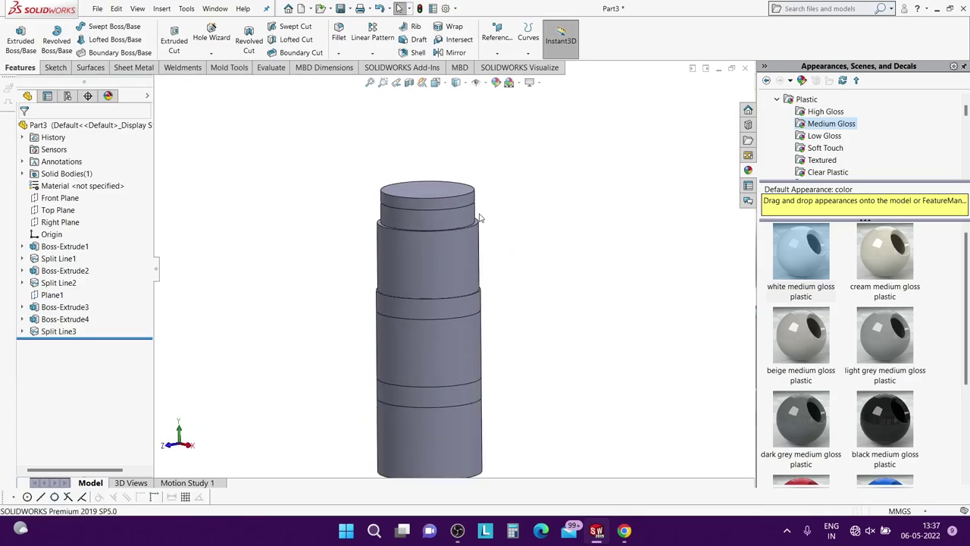
# Add Plane2 offset 13.00 mm upward from the cylinder's bottom face.
pyautogui.click(498, 34)
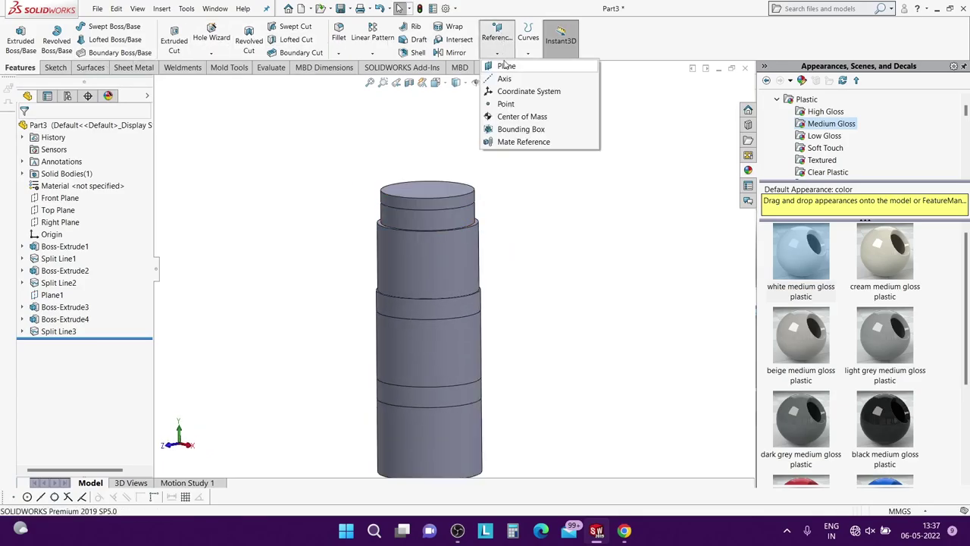
pyautogui.click(507, 68)
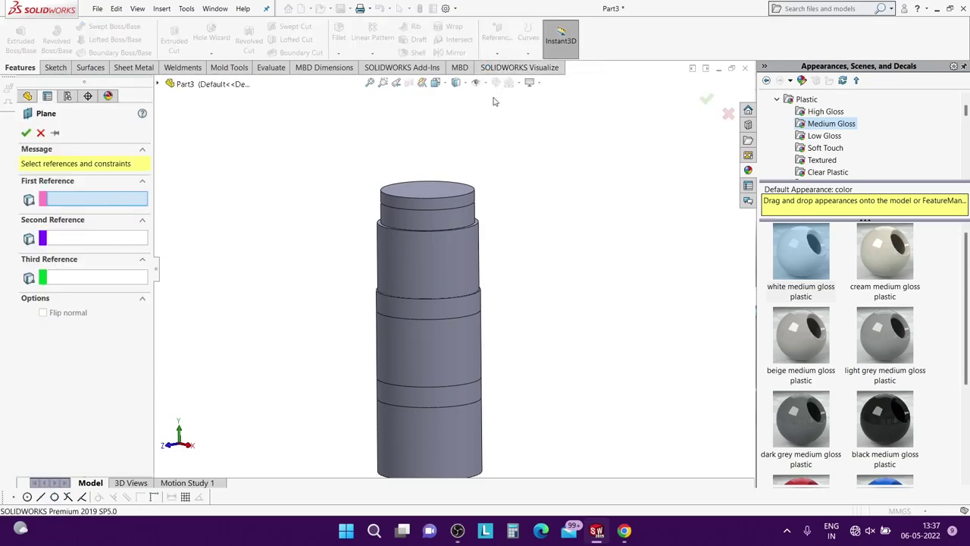
pyautogui.moveTo(480, 341); pyautogui.dragTo(460, 392, button='middle')
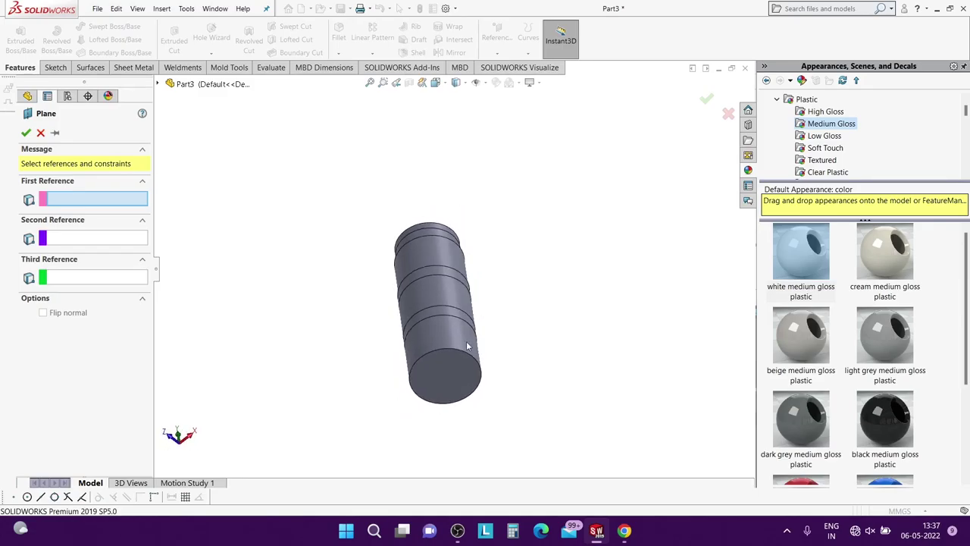
pyautogui.click(458, 391)
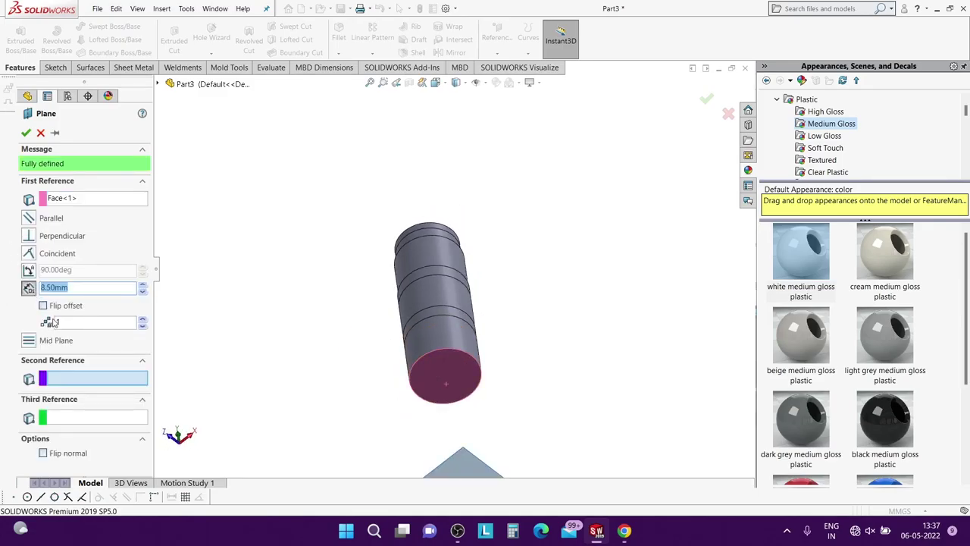
pyautogui.click(44, 305)
pyautogui.moveTo(344, 303); pyautogui.dragTo(357, 288, button='middle')
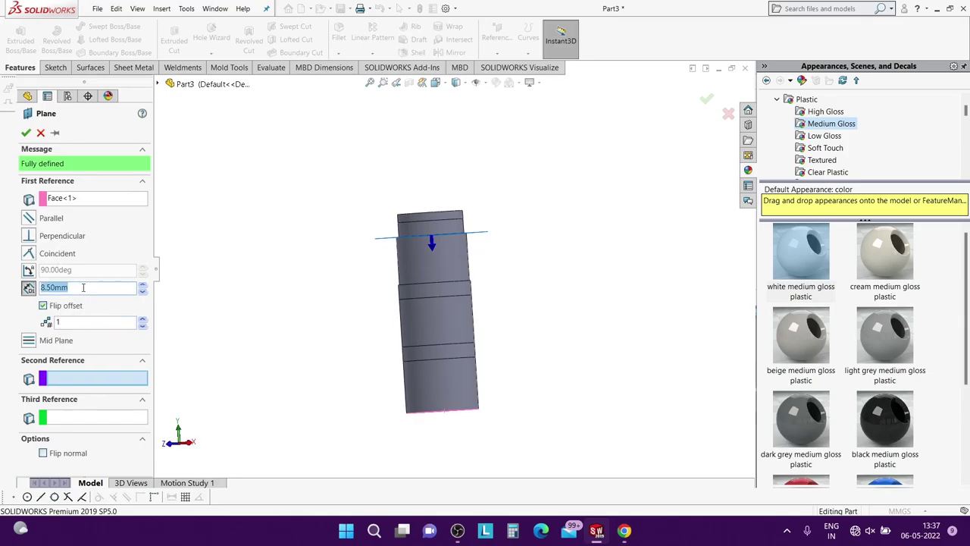
pyautogui.write('13')
pyautogui.press('Return')
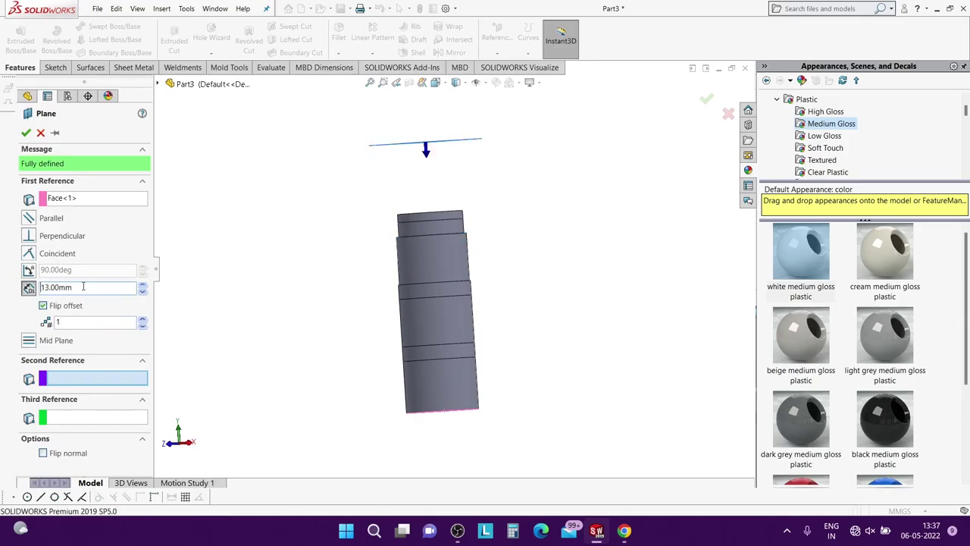
pyautogui.click(27, 133)
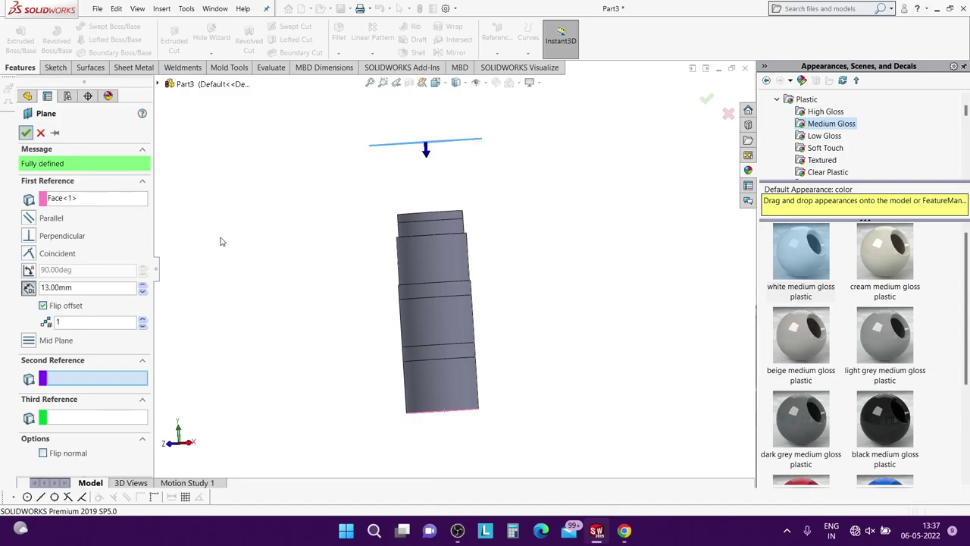
pyautogui.moveTo(379, 225); pyautogui.dragTo(455, 250, button='middle')
# Sketch a circle centred on the origin on the plane above the cylinder.
pyautogui.click(455, 252)
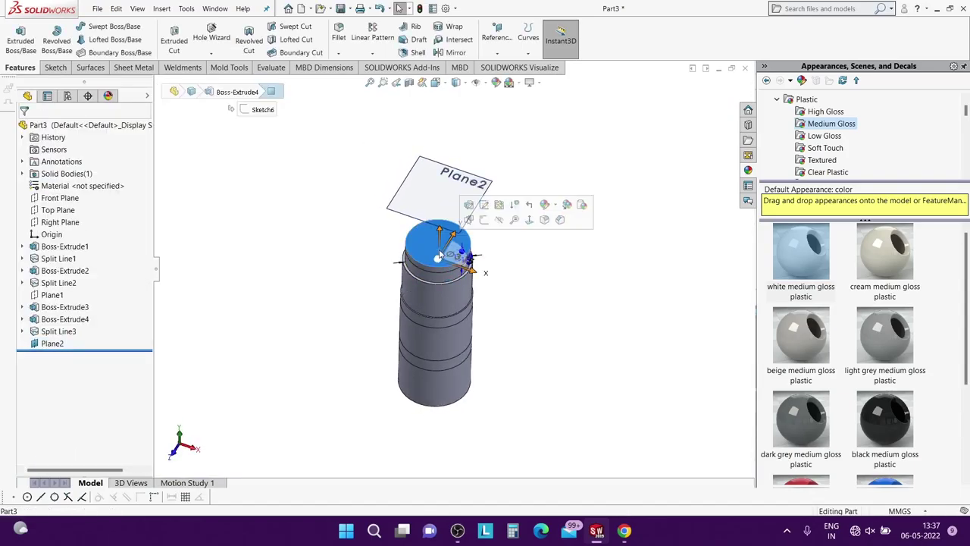
pyautogui.click(520, 225)
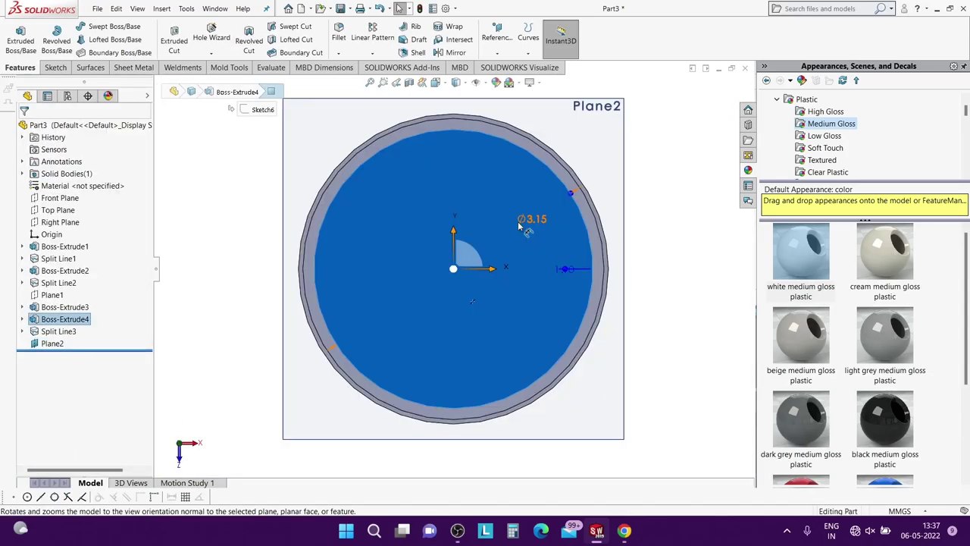
pyautogui.click(55, 67)
pyautogui.click(114, 26)
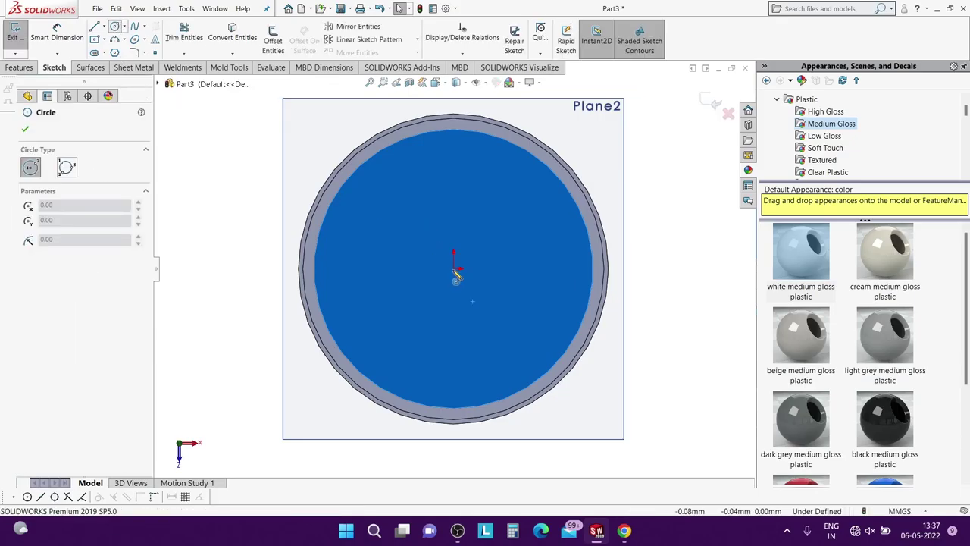
pyautogui.click(453, 267)
pyautogui.click(558, 245)
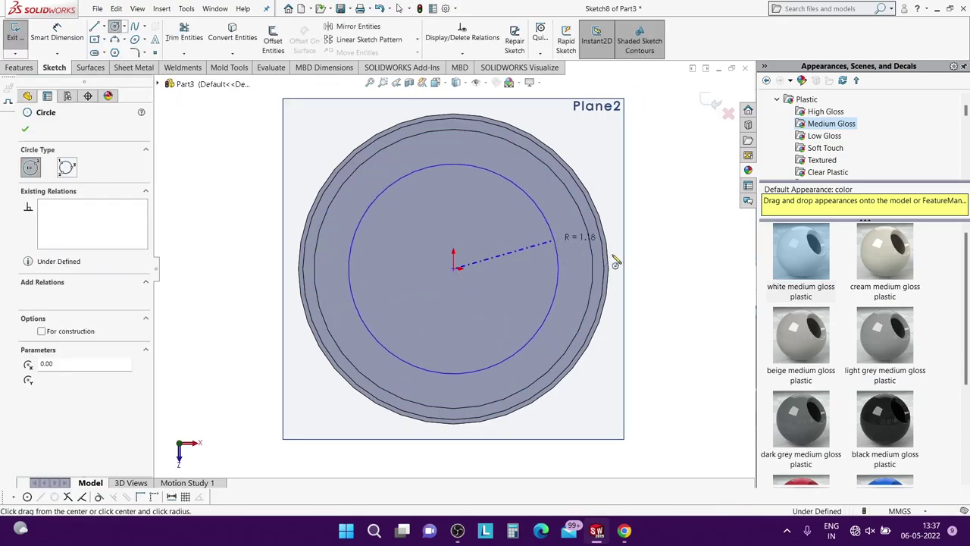
# Dimension the circle's diameter to 2.60 mm.
pyautogui.click(530, 202)
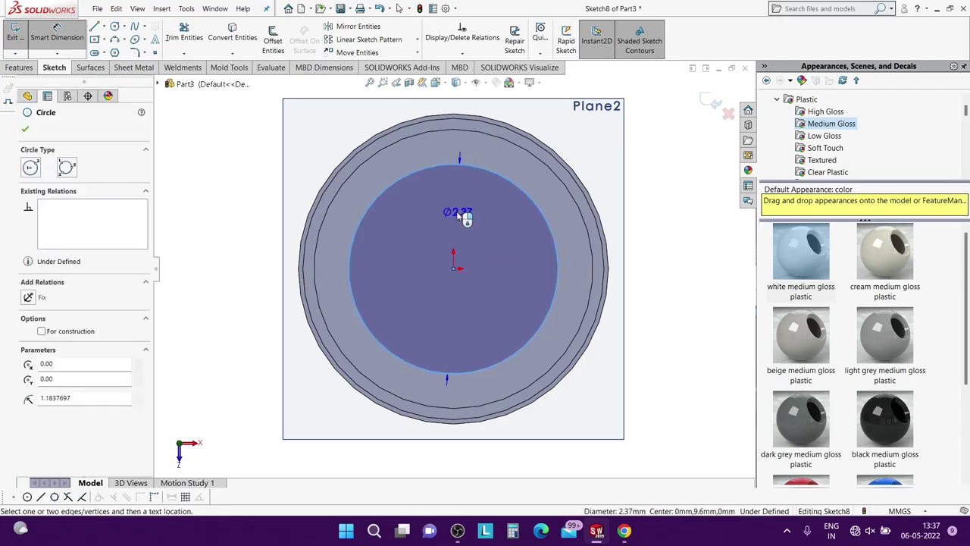
pyautogui.click(439, 220)
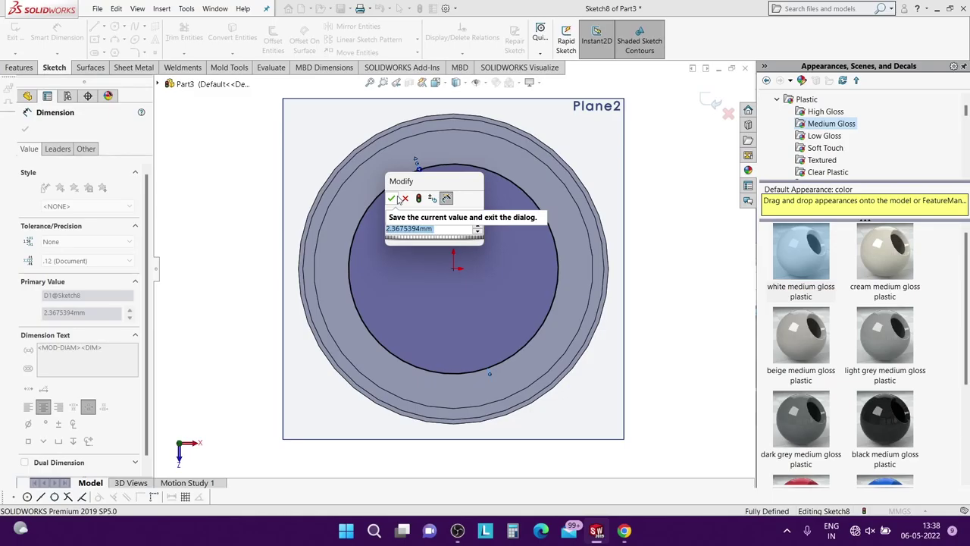
pyautogui.write('2.6')
pyautogui.click(397, 197)
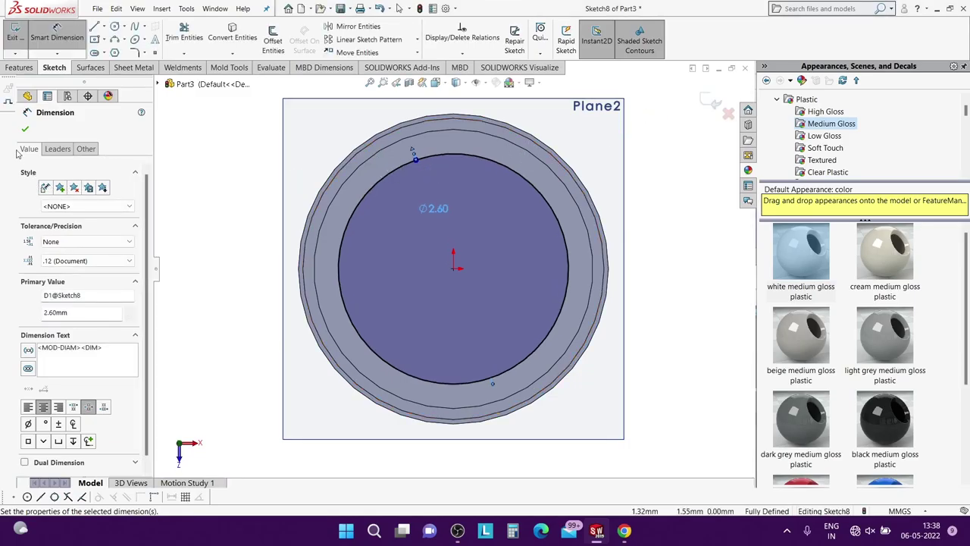
pyautogui.click(25, 129)
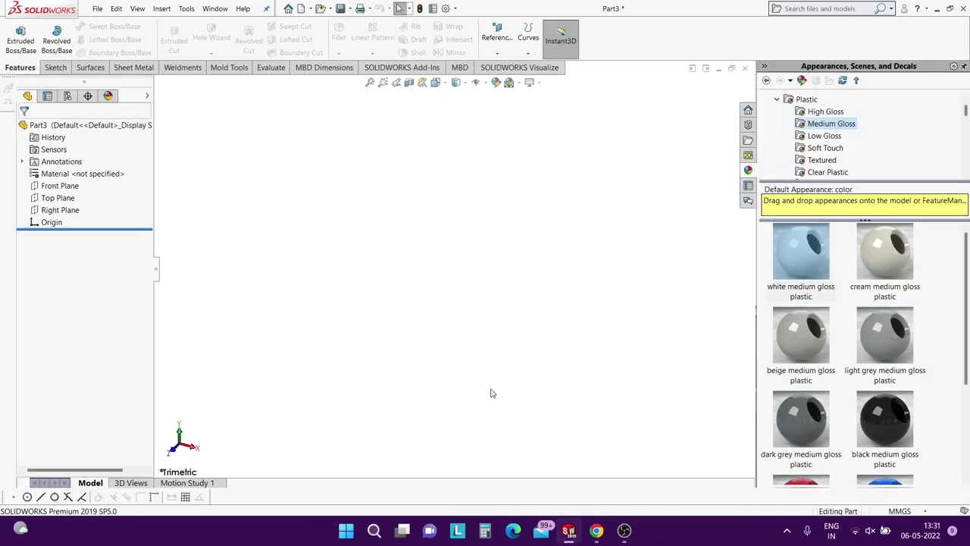
# Sketch an origin-centred circle on the Top Plane, removing a stray second circle.
pyautogui.click(67, 200)
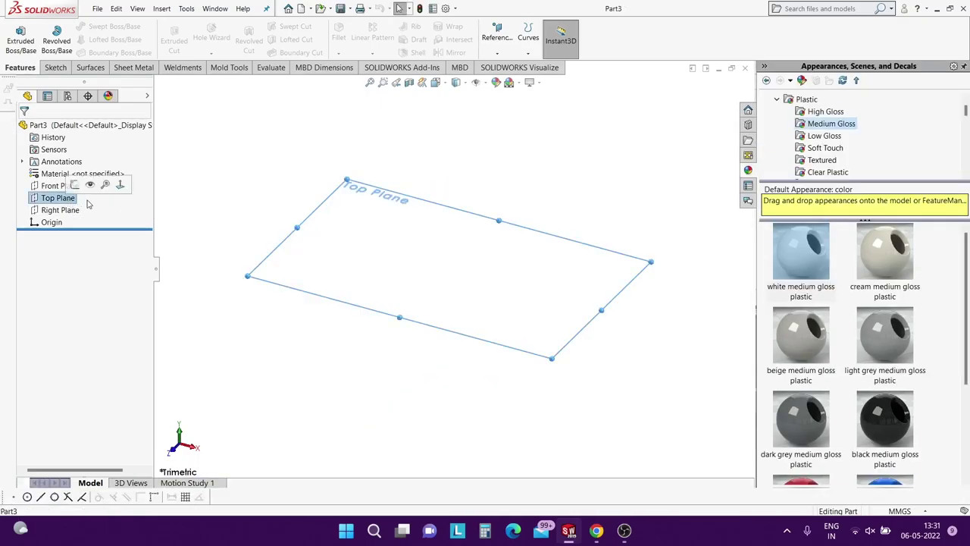
pyautogui.click(113, 187)
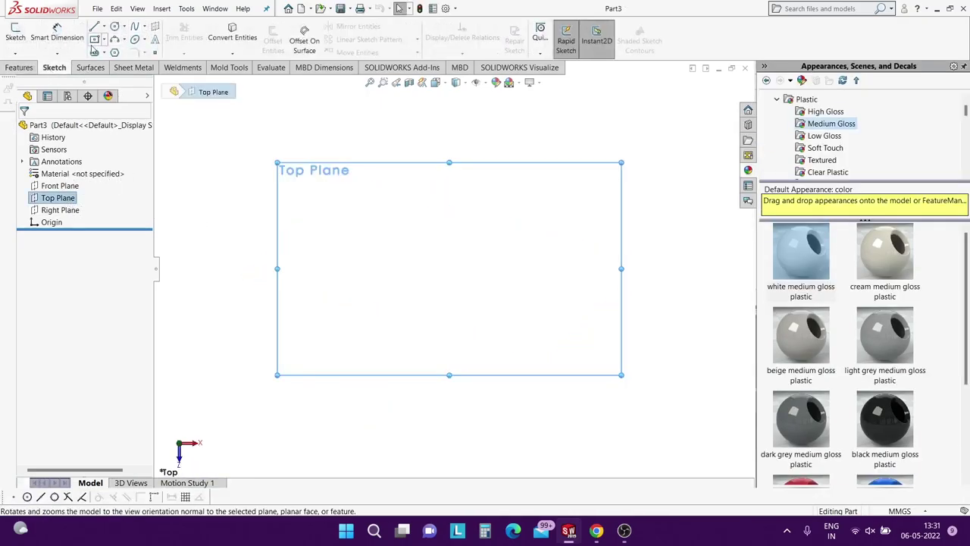
pyautogui.click(114, 26)
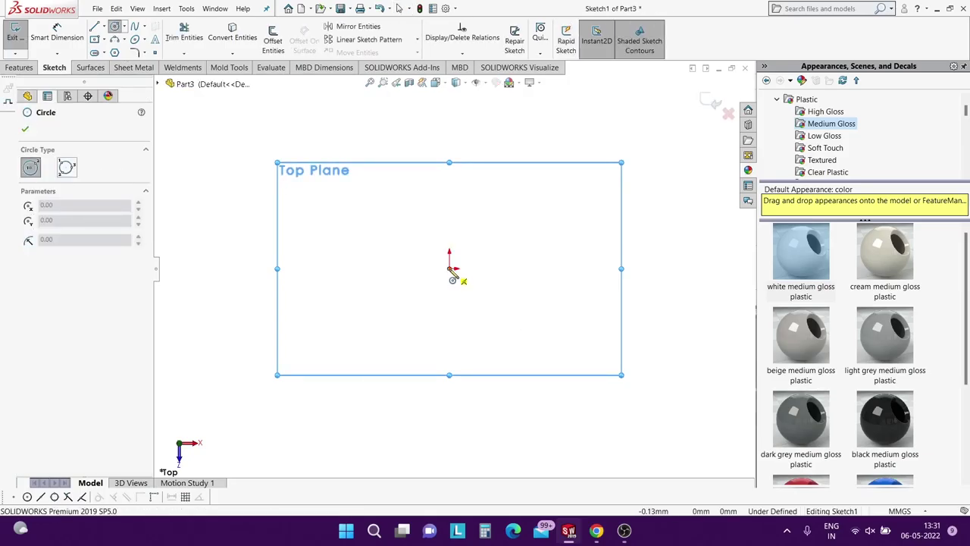
pyautogui.click(449, 270)
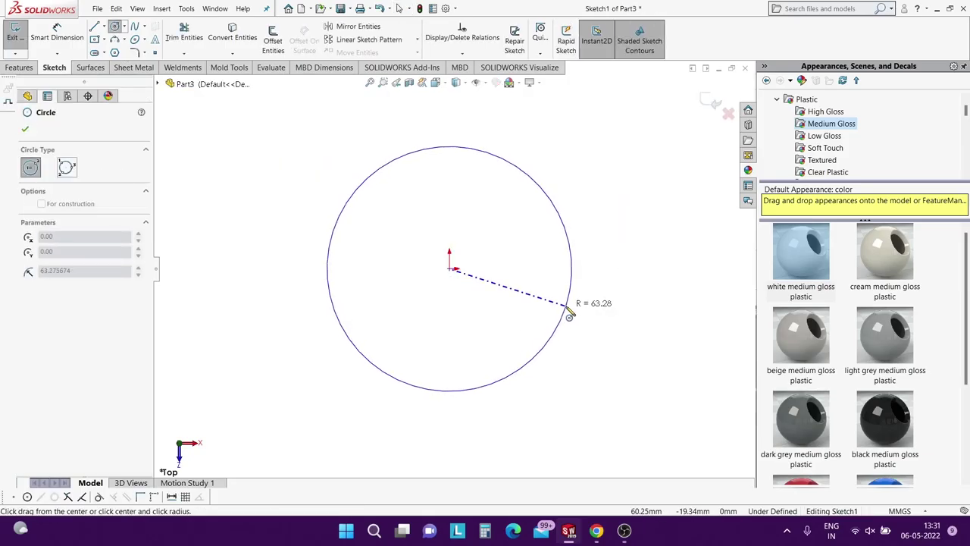
pyautogui.click(570, 309)
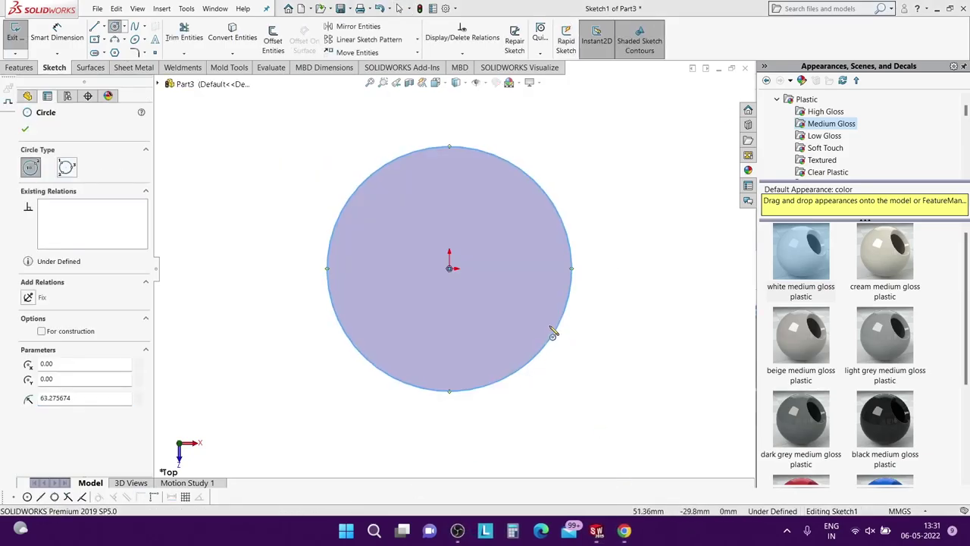
pyautogui.click(627, 280)
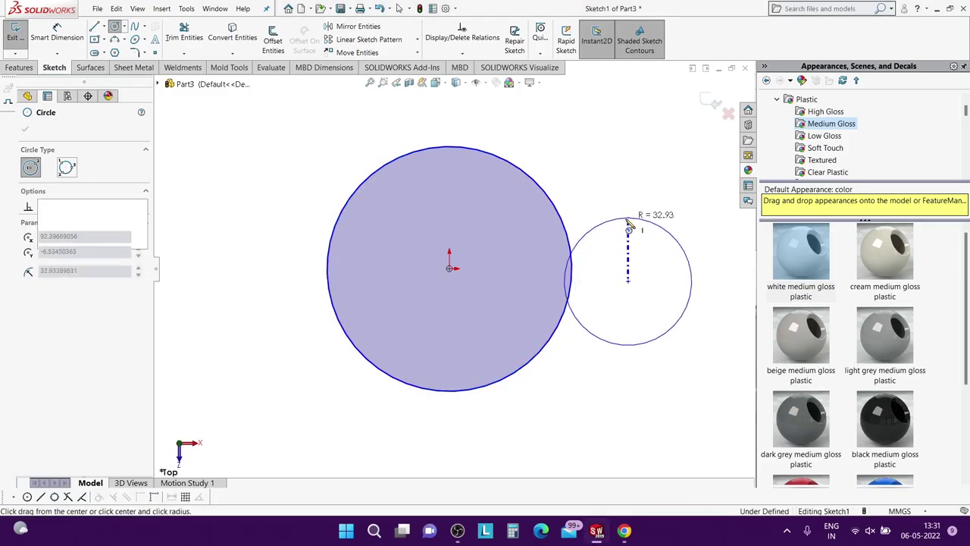
pyautogui.click(628, 224)
pyautogui.press('Escape')
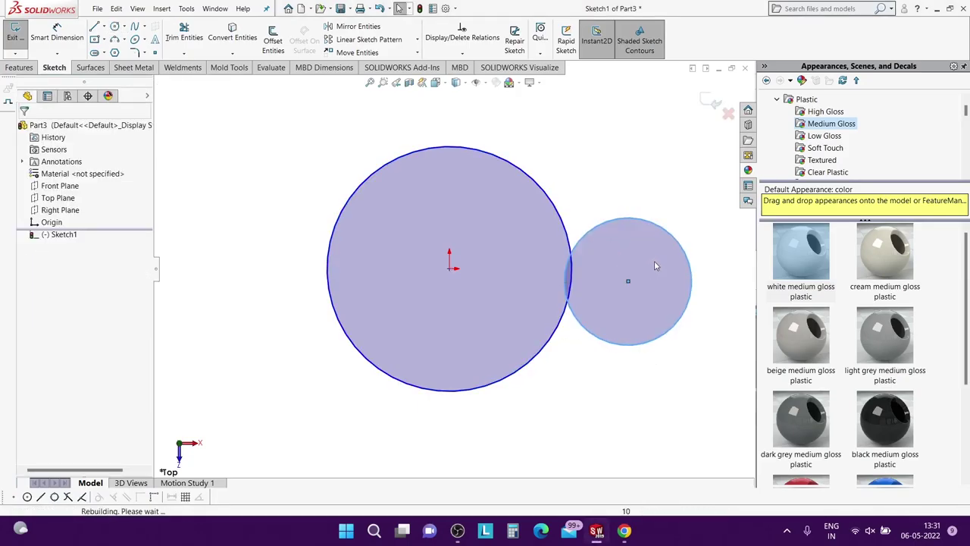
pyautogui.moveTo(609, 275); pyautogui.dragTo(614, 197, button='right')
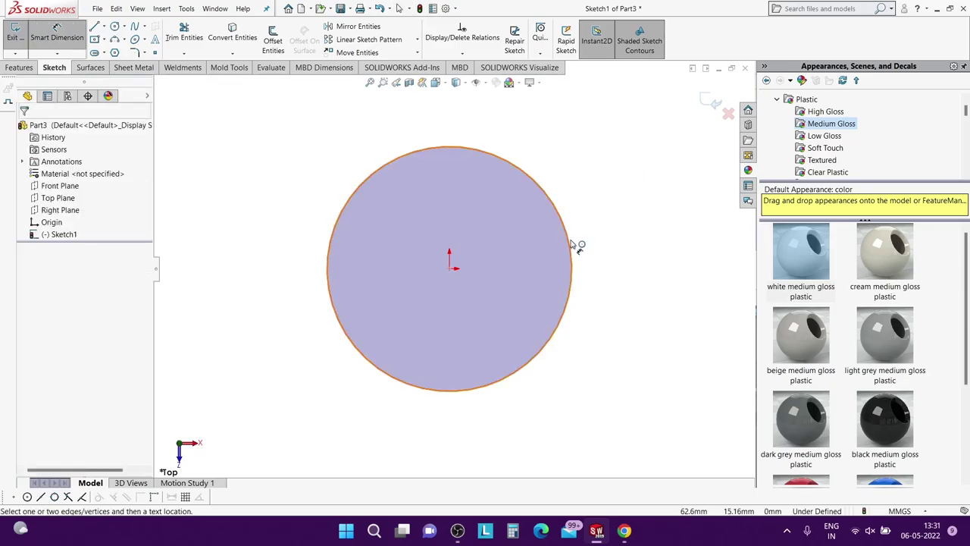
# Dimension the circle to a 3.5 mm diameter.
pyautogui.click(574, 245)
pyautogui.click(642, 272)
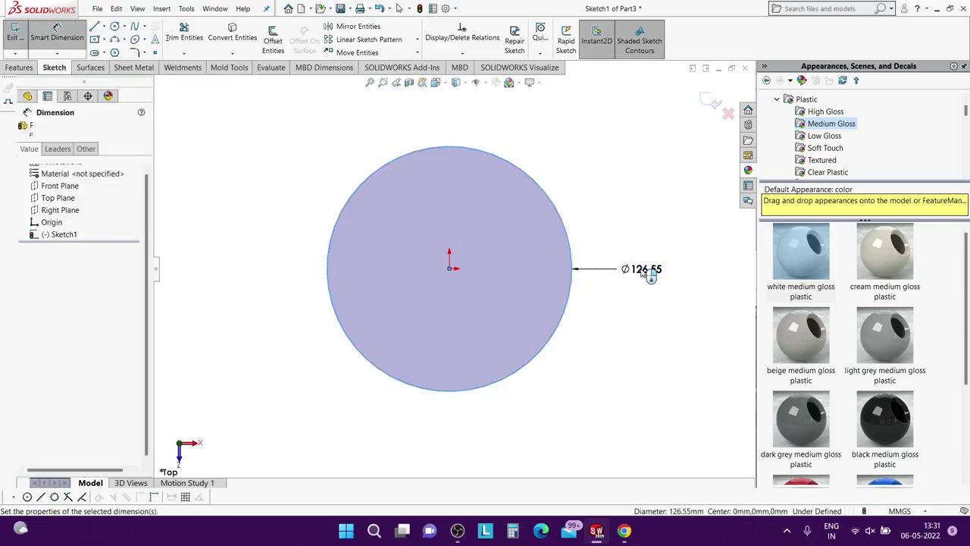
pyautogui.write('3.5')
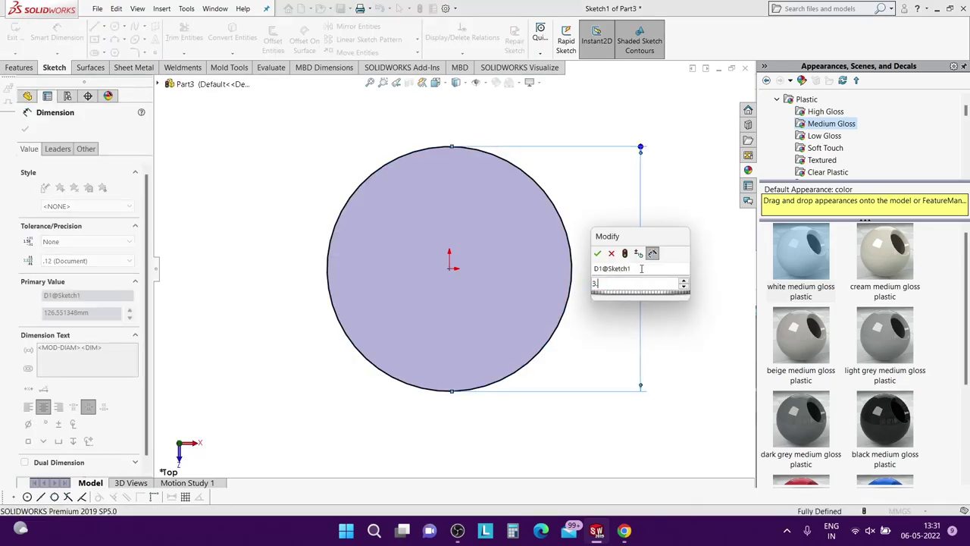
pyautogui.press('Return')
pyautogui.scroll(-1, 523, 284)
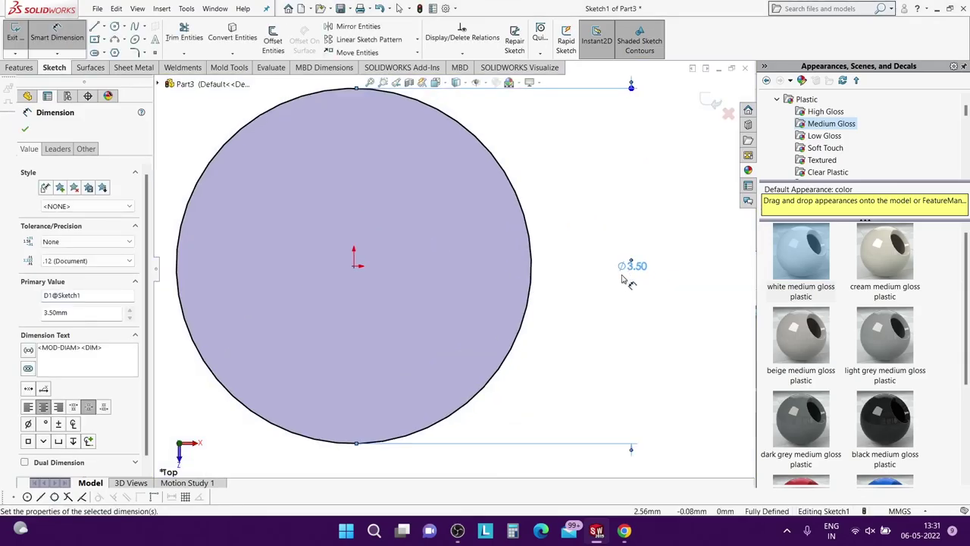
pyautogui.scroll(1, 516, 282)
pyautogui.scroll(1, 392, 182)
pyautogui.scroll(1, 364, 243)
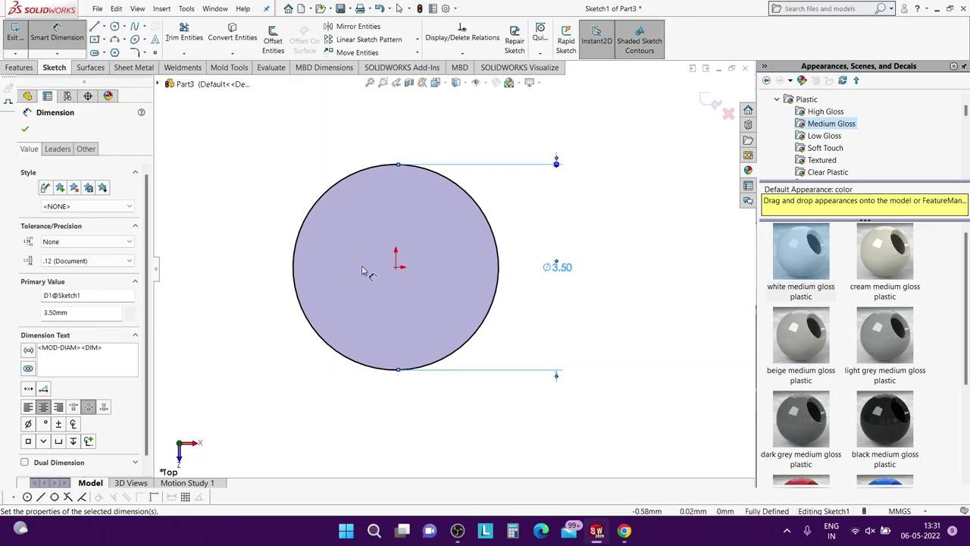
# Extrude the circle sketch 5.50 mm into a solid cylinder.
pyautogui.rightClick(365, 266)
pyautogui.click(489, 251)
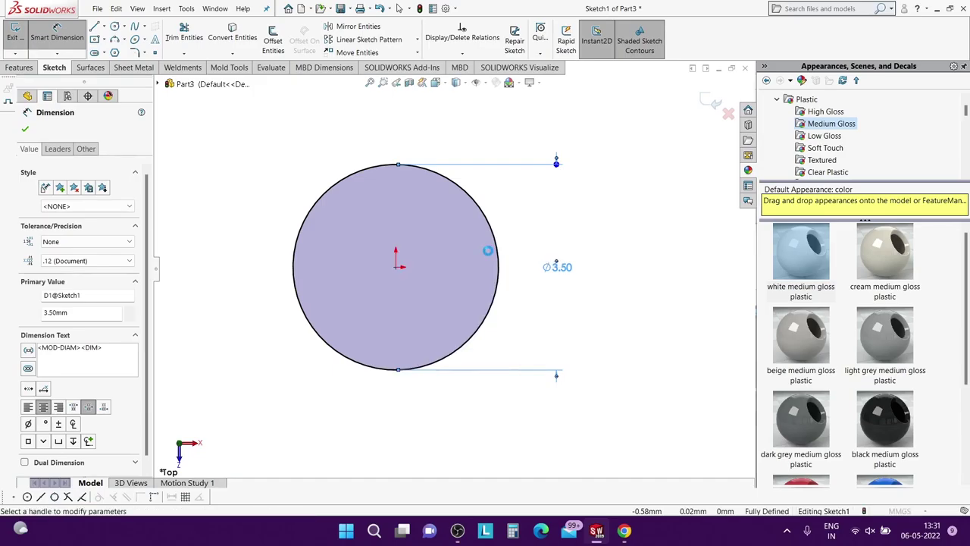
pyautogui.write('5.50')
pyautogui.press('Return')
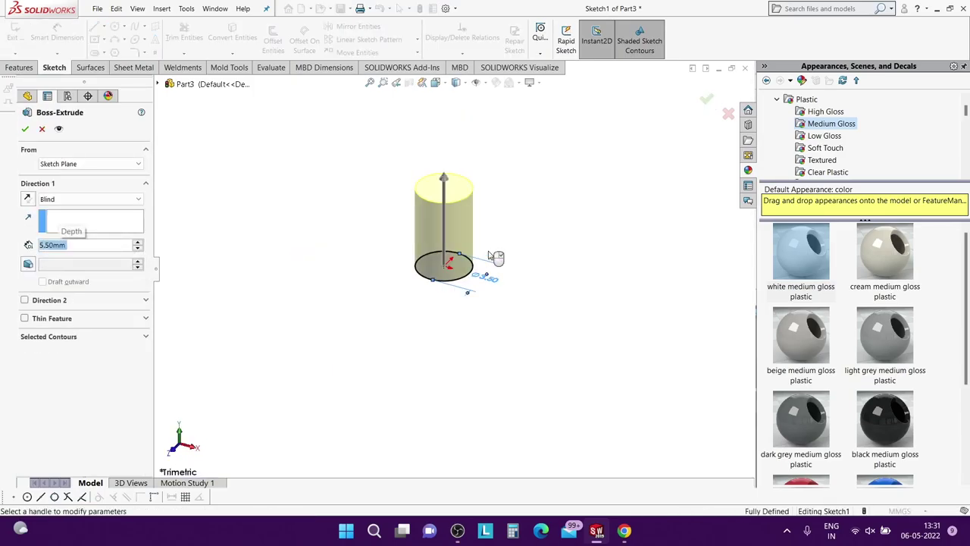
pyautogui.click(25, 130)
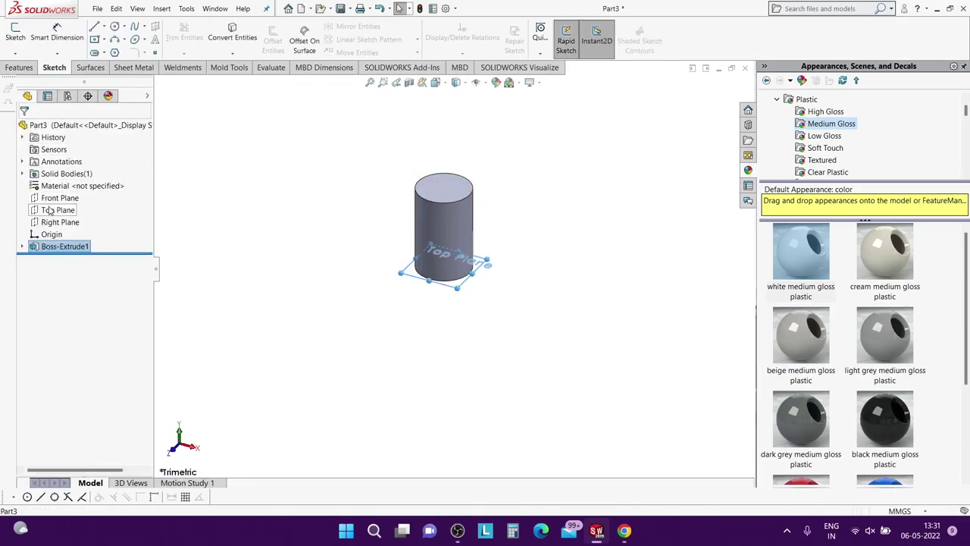
pyautogui.click(58, 210)
# Sketch a horizontal line across the cylinder's front on the Front Plane.
pyautogui.click(59, 198)
pyautogui.click(98, 180)
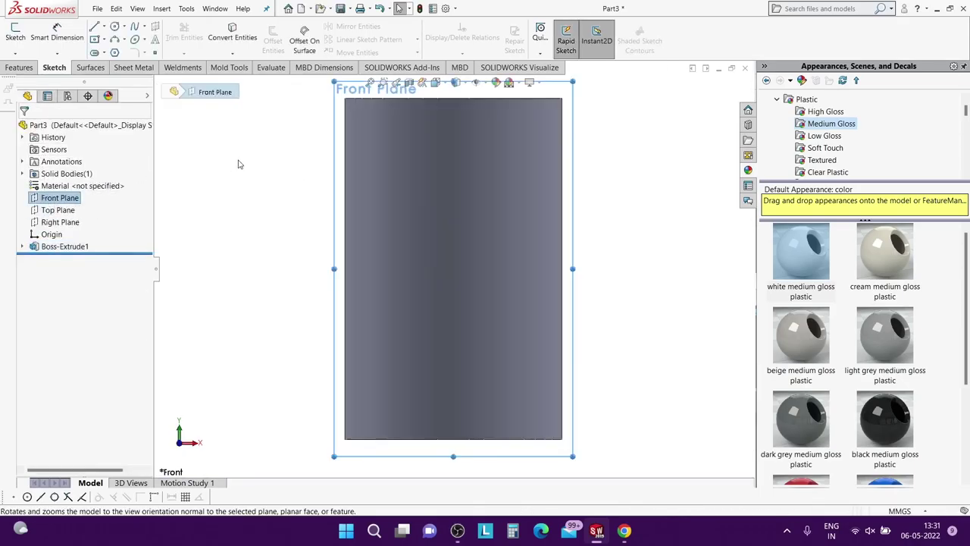
pyautogui.click(94, 27)
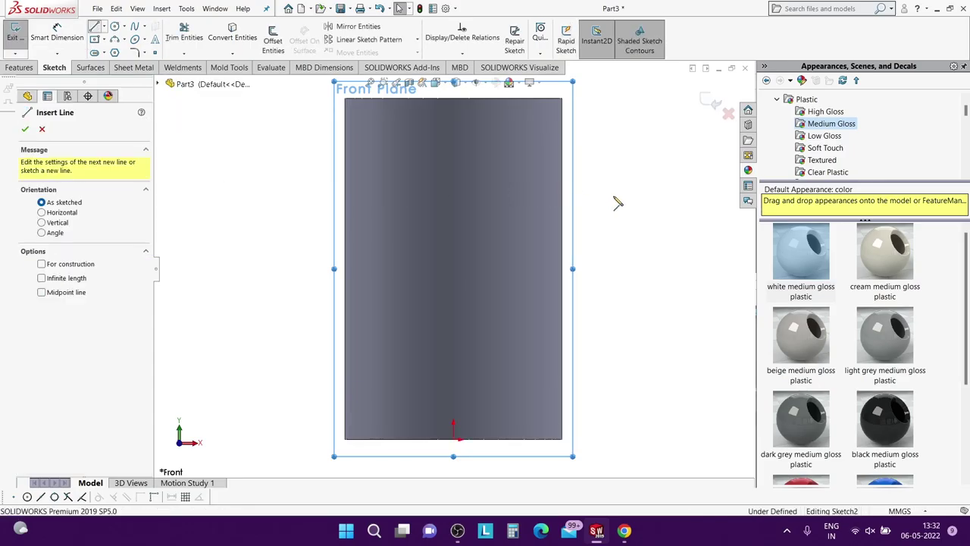
pyautogui.moveTo(238, 189); pyautogui.dragTo(258, 189)
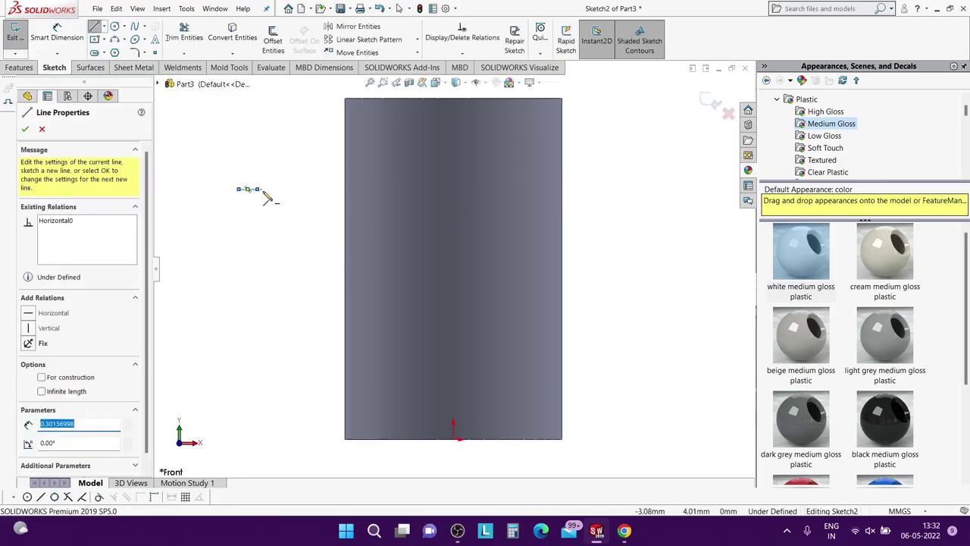
pyautogui.press('Escape')
pyautogui.press('Escape')
pyautogui.click(258, 189)
pyautogui.moveTo(258, 188); pyautogui.dragTo(693, 198)
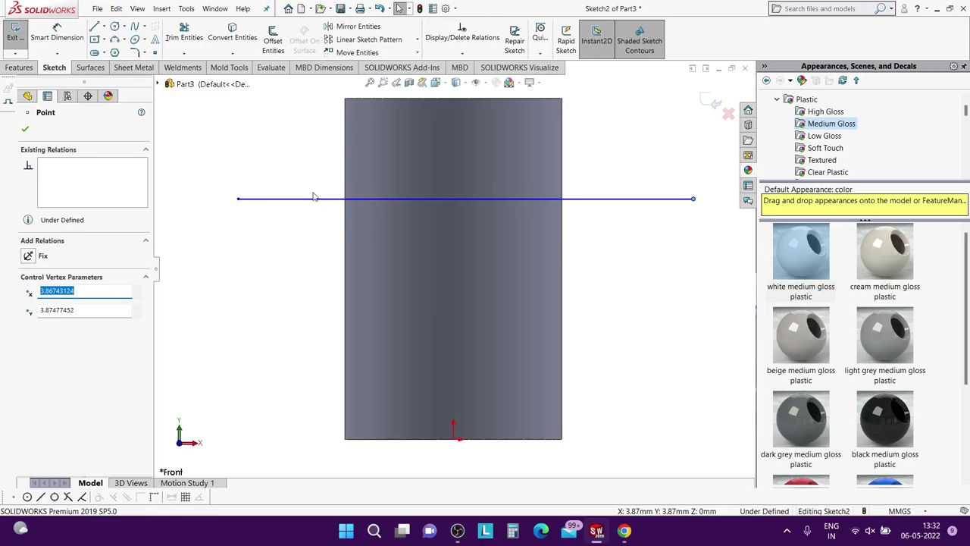
# Draw a second, lower line across the cylinder and make it horizontal.
pyautogui.click(94, 26)
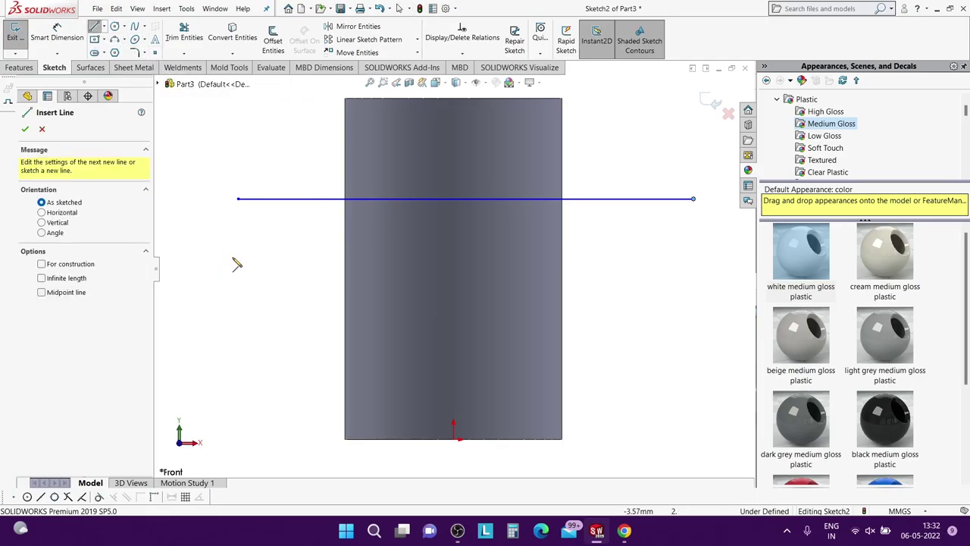
pyautogui.moveTo(232, 257); pyautogui.dragTo(693, 291)
pyautogui.press('Escape')
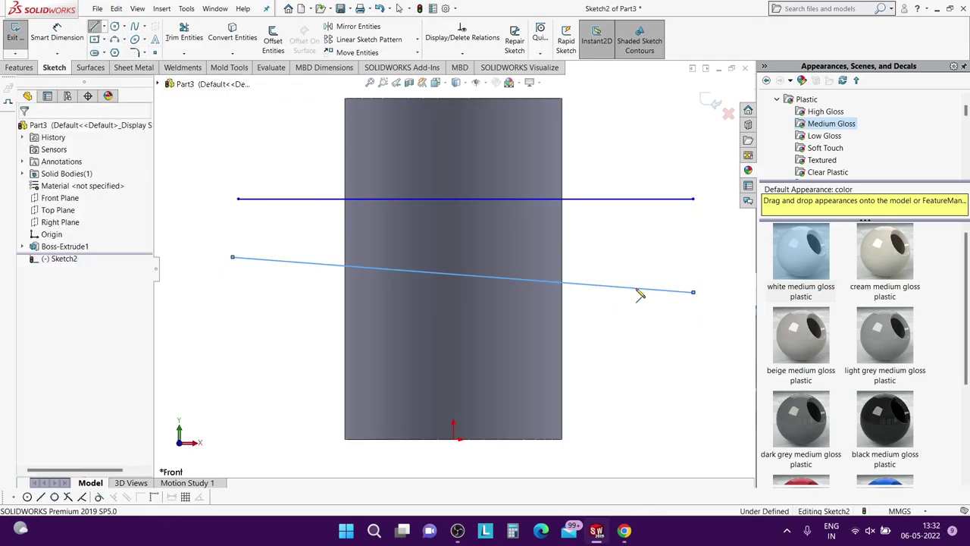
pyautogui.click(682, 291)
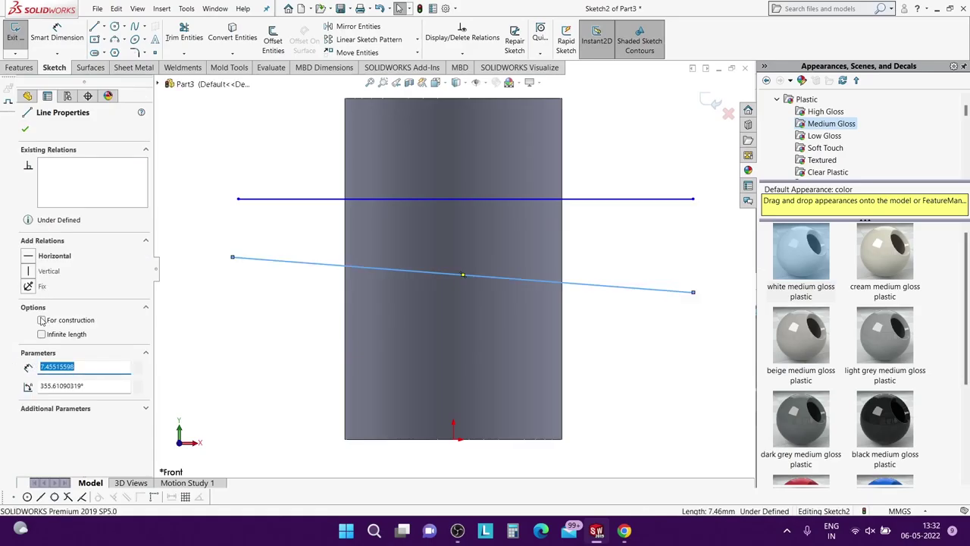
pyautogui.click(34, 257)
pyautogui.click(663, 281)
# Dimension the upper line 3.20 mm above the cylinder's base.
pyautogui.press('d')
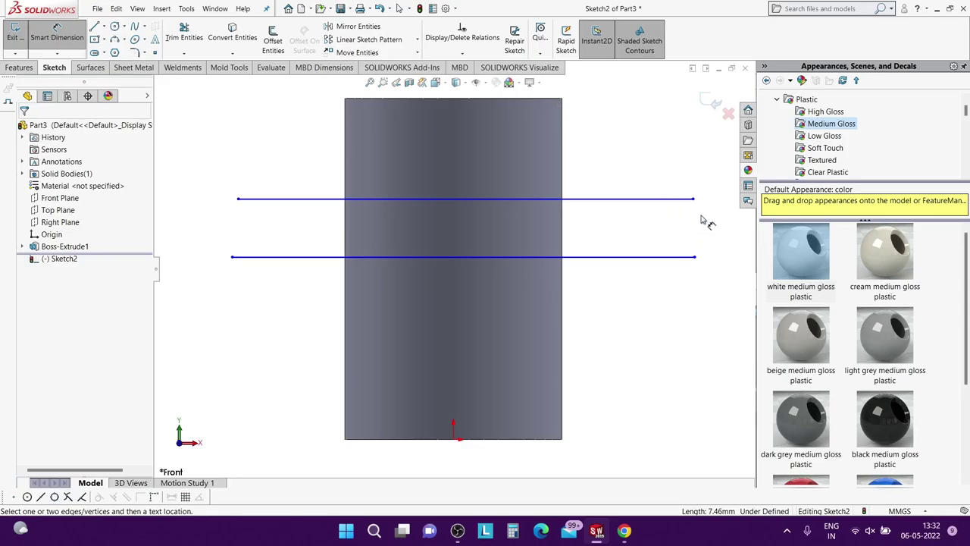
pyautogui.click(664, 199)
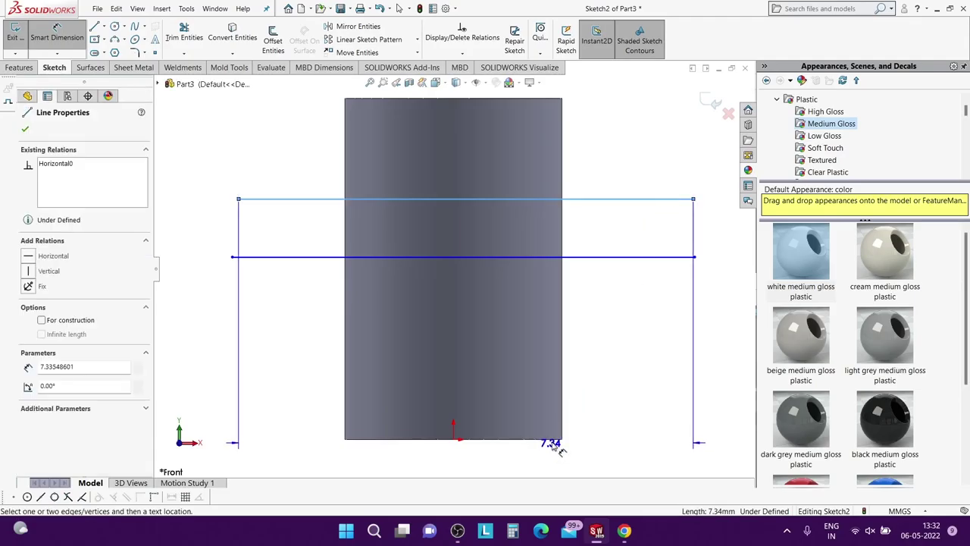
pyautogui.click(553, 439)
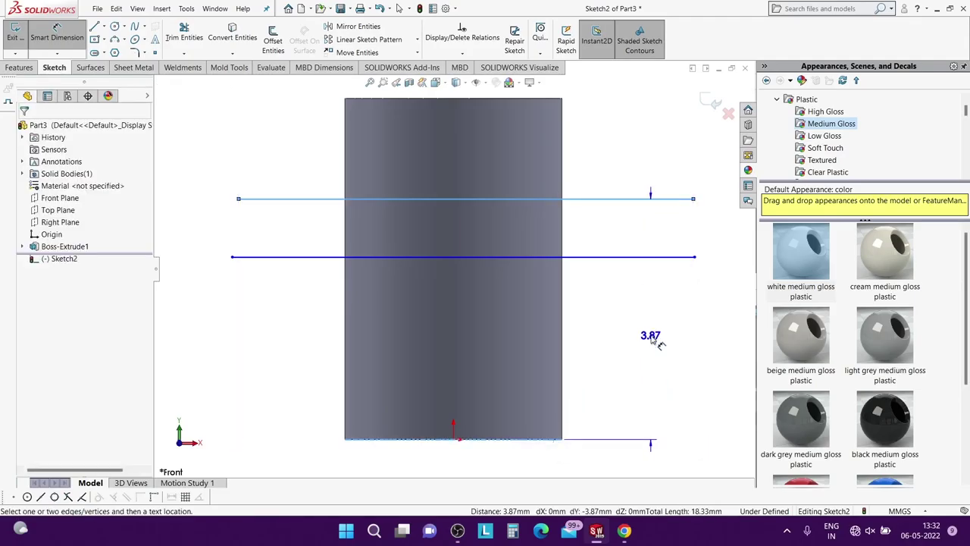
pyautogui.click(652, 339)
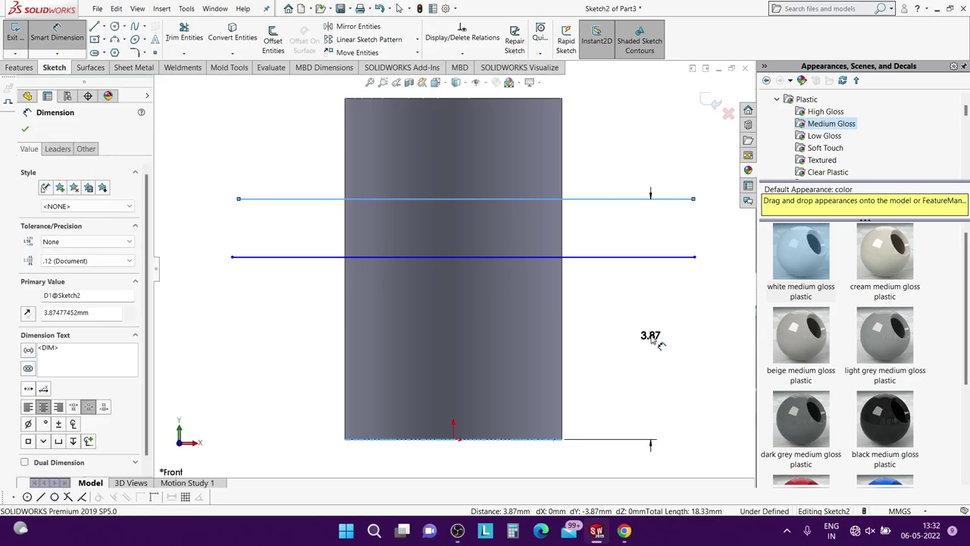
pyautogui.press('Return')
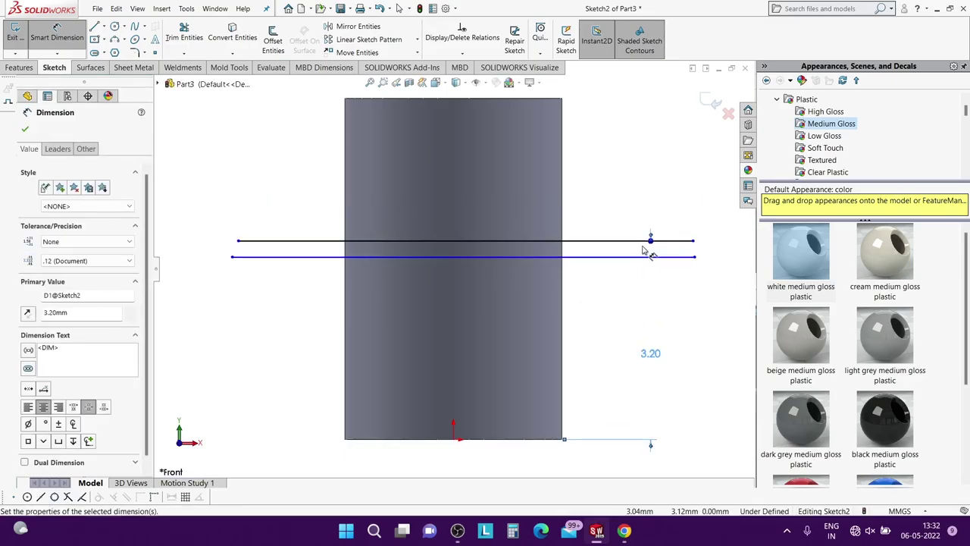
# Set the gap between the two lines to 0.70 mm.
pyautogui.click(641, 258)
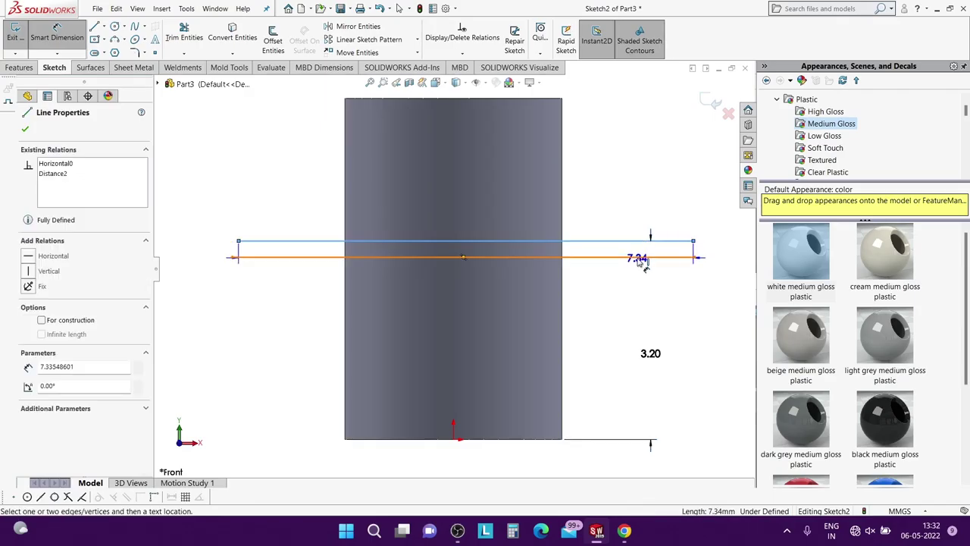
pyautogui.click(642, 241)
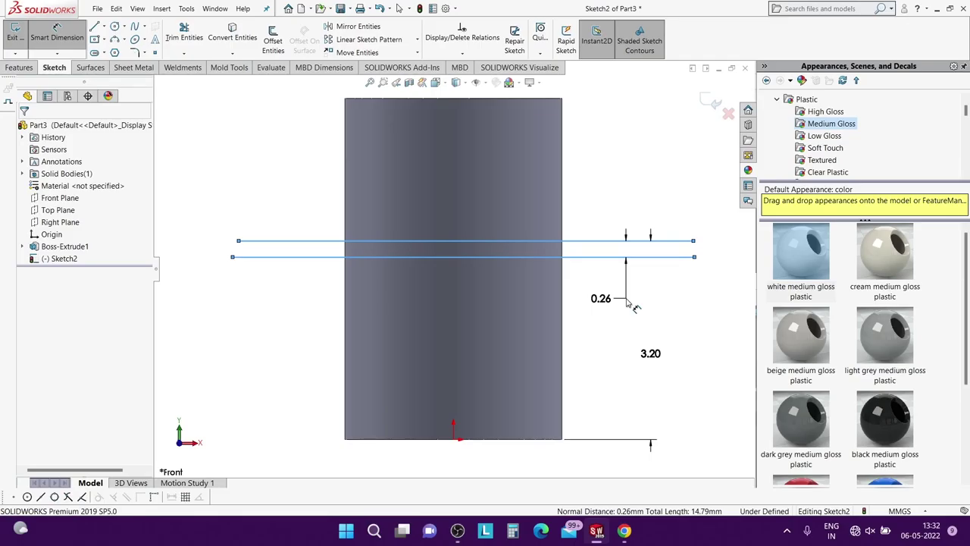
pyautogui.click(627, 301)
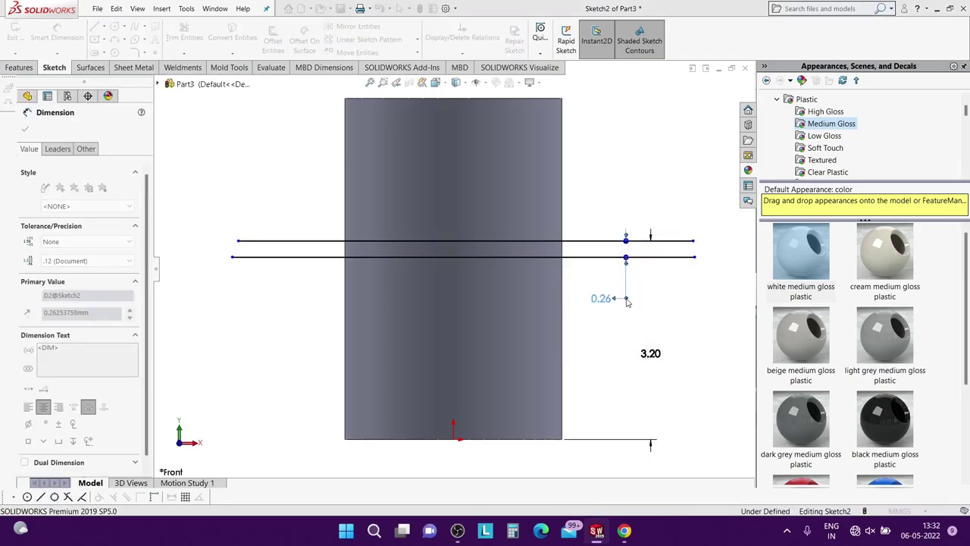
pyautogui.write('0.7')
pyautogui.press('Return')
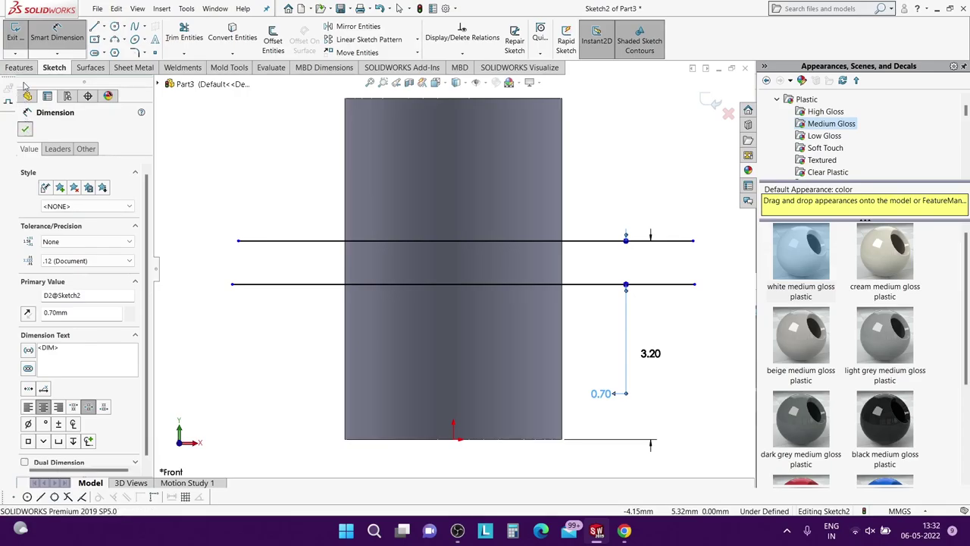
pyautogui.press('Escape')
pyautogui.click(19, 67)
# Project the two sketch lines onto the cylinder's side face as Split Line1.
pyautogui.click(526, 53)
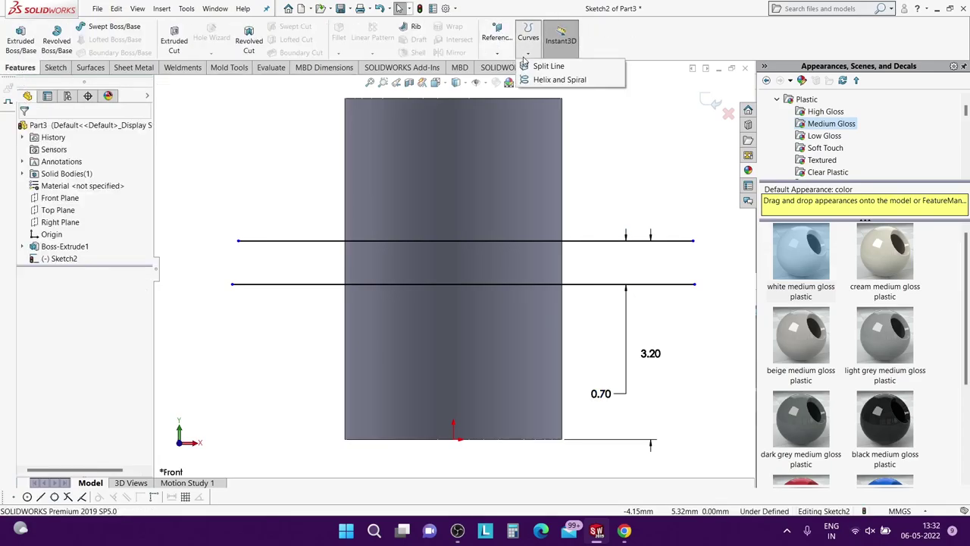
pyautogui.click(548, 66)
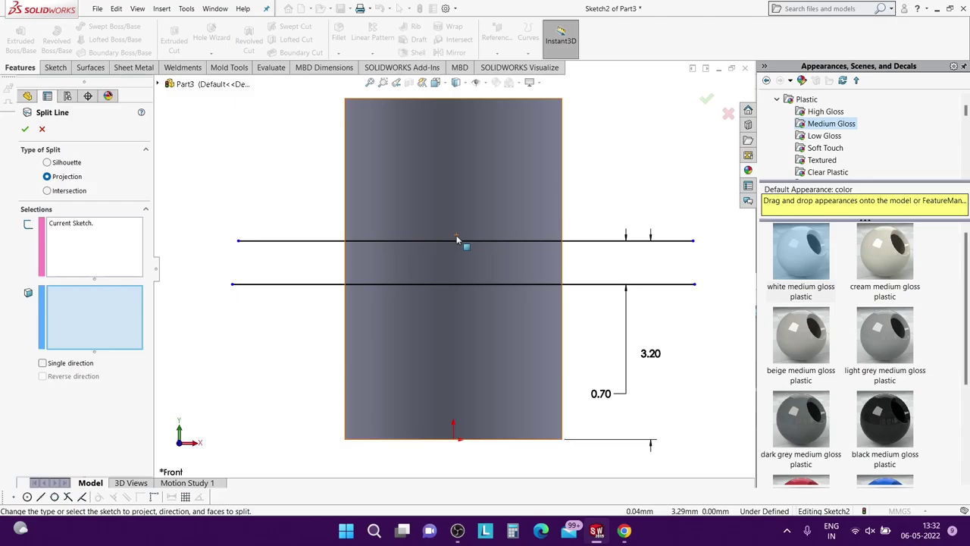
pyautogui.click(463, 206)
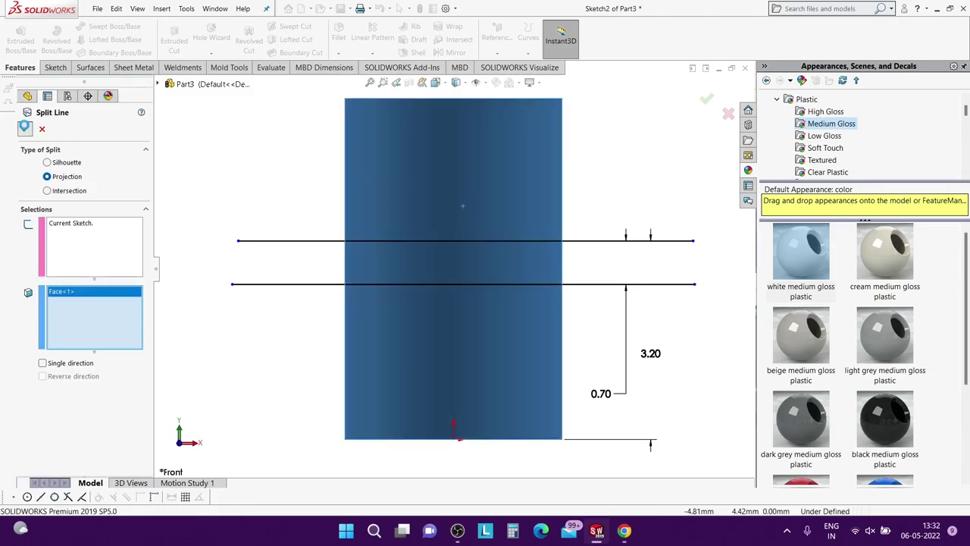
pyautogui.click(24, 128)
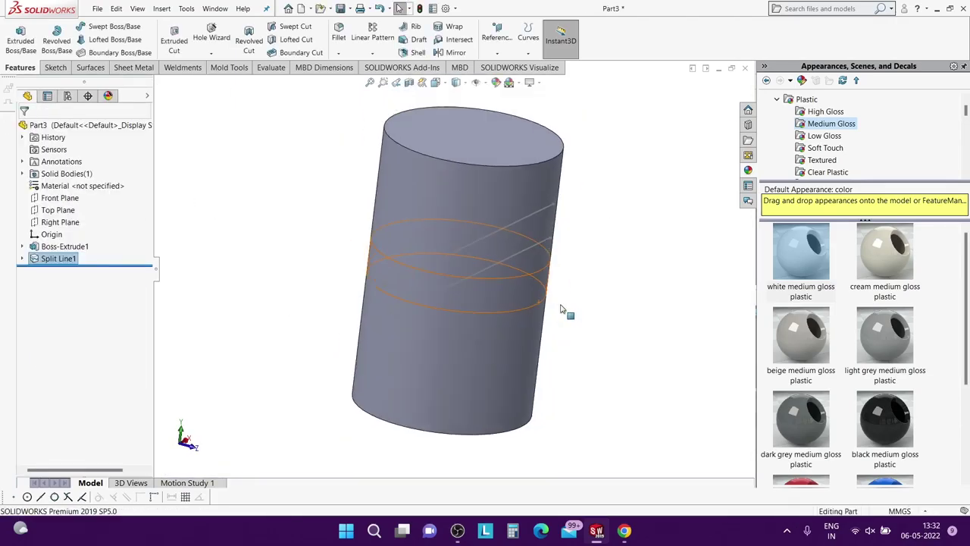
pyautogui.moveTo(563, 309)
pyautogui.mouseDown(button='middle')
pyautogui.moveTo(622, 278)
pyautogui.moveTo(531, 223)
pyautogui.moveTo(526, 281)
pyautogui.mouseUp(button='middle')
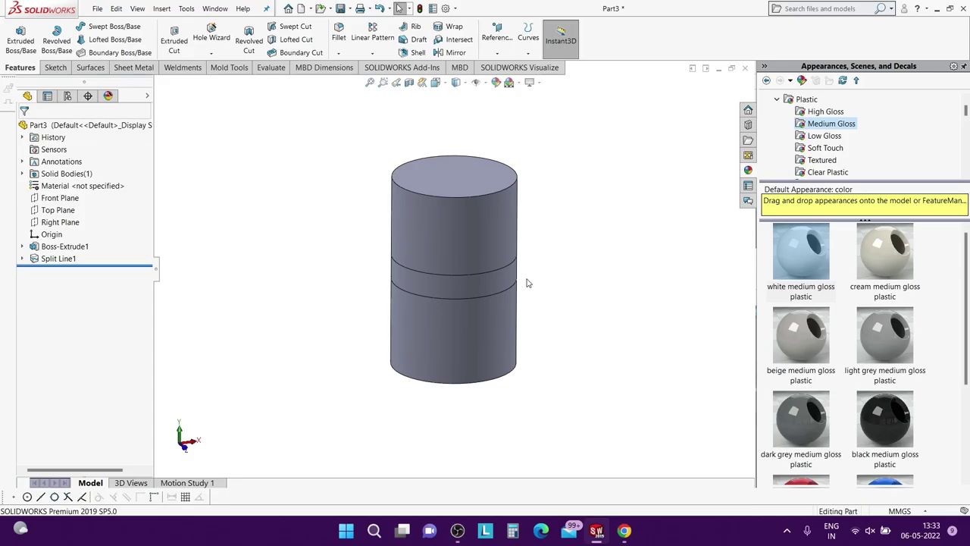
# Sketch on the cylinder's top face, converting its circular edge into the sketch.
pyautogui.rightClick(453, 171)
pyautogui.click(523, 157)
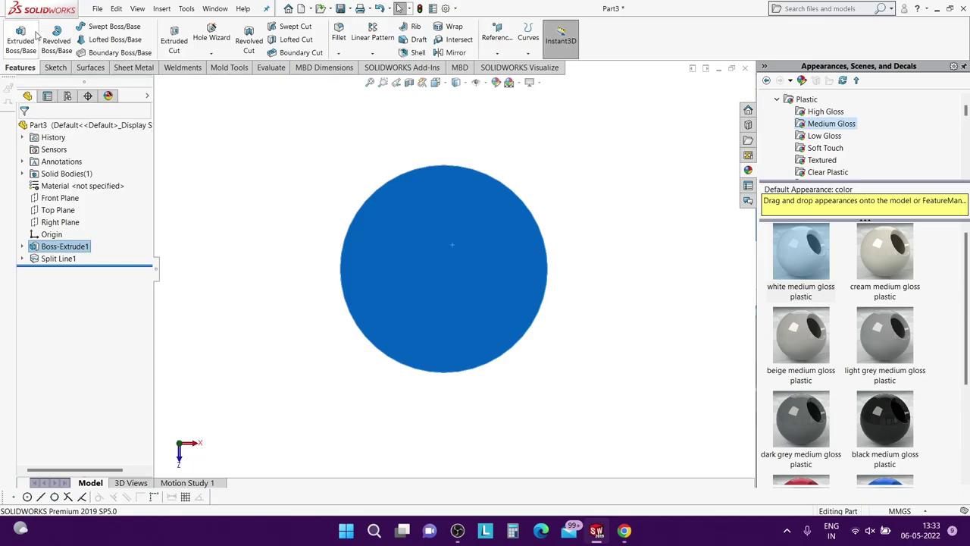
pyautogui.click(55, 67)
pyautogui.click(16, 36)
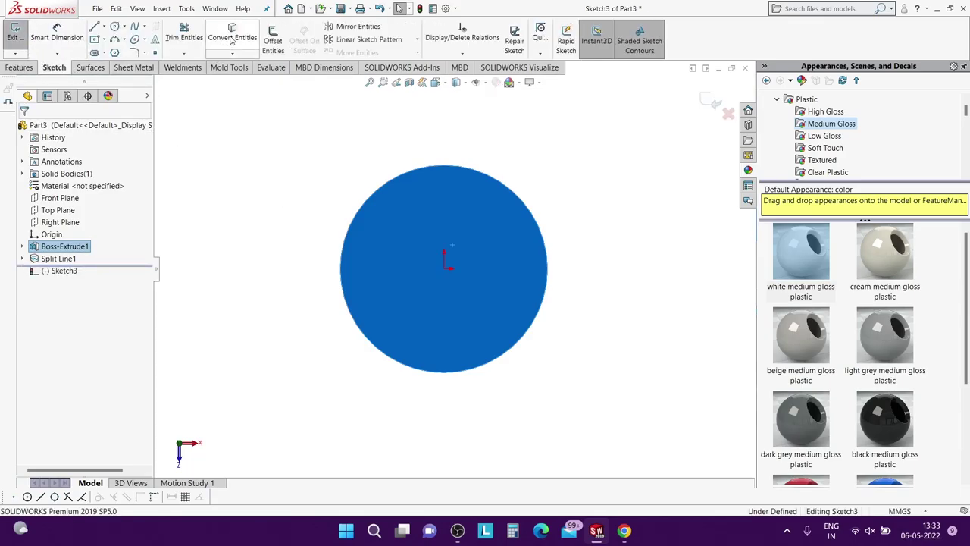
# Extrude the converted circle 0.70 mm as a boss on top.
pyautogui.click(531, 209)
pyautogui.rightClick(576, 210)
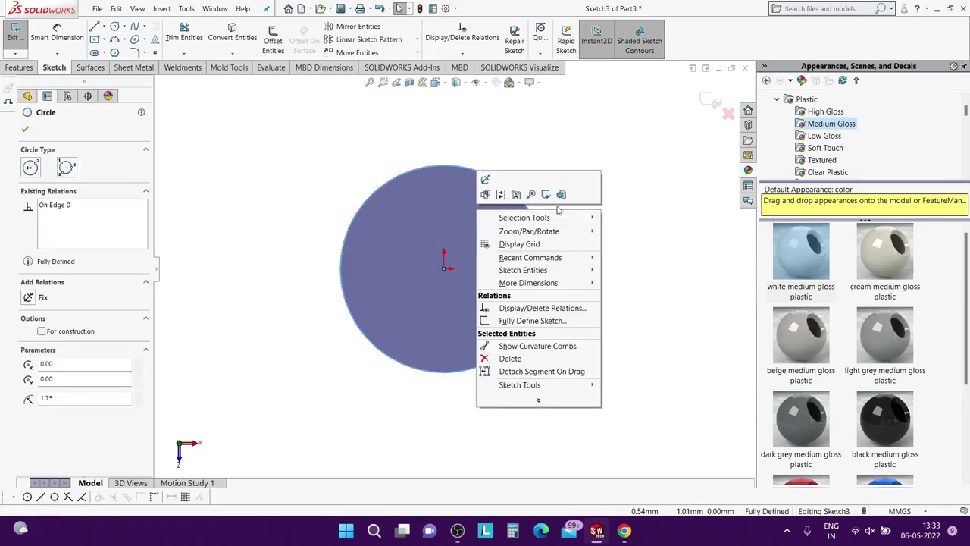
pyautogui.click(561, 199)
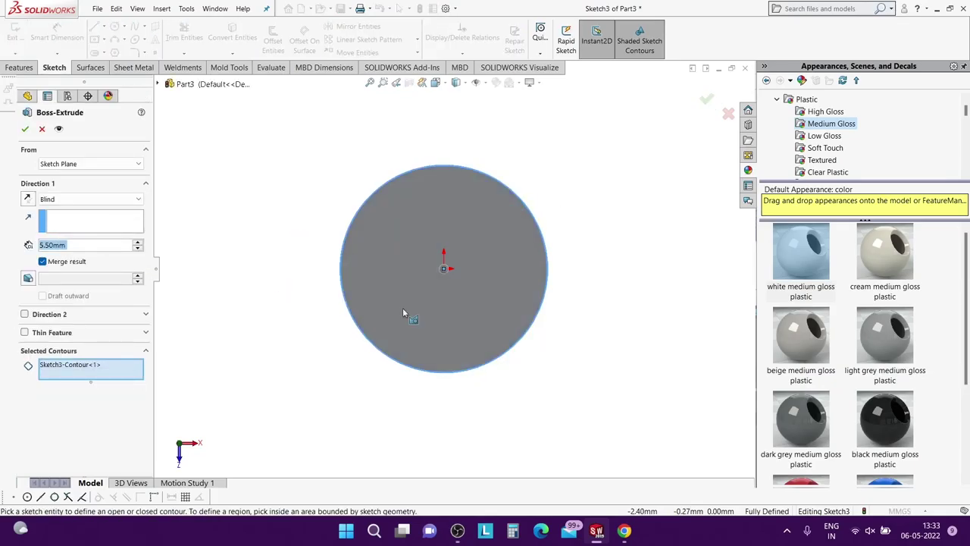
pyautogui.moveTo(403, 314)
pyautogui.mouseDown(button='middle')
pyautogui.moveTo(433, 240)
pyautogui.moveTo(385, 277)
pyautogui.mouseUp(button='middle')
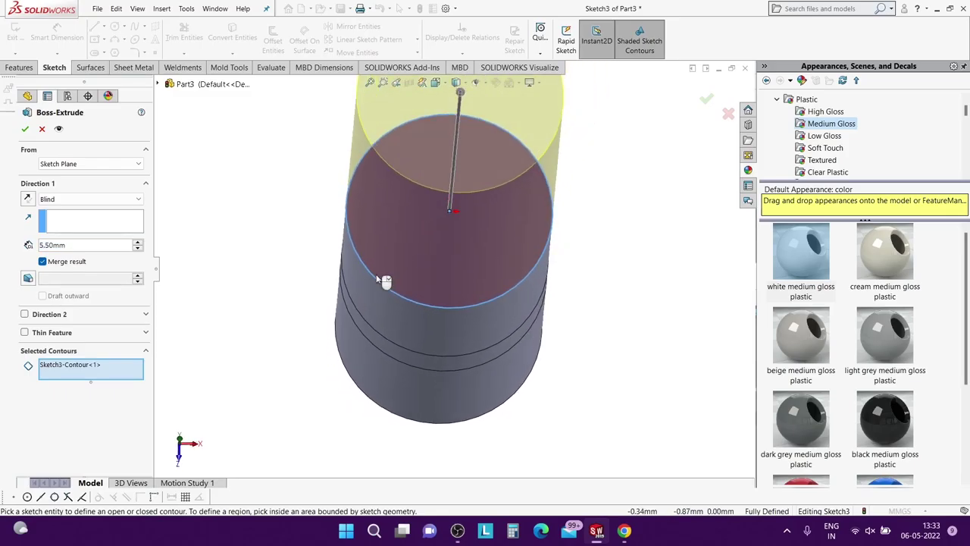
pyautogui.doubleClick(70, 247)
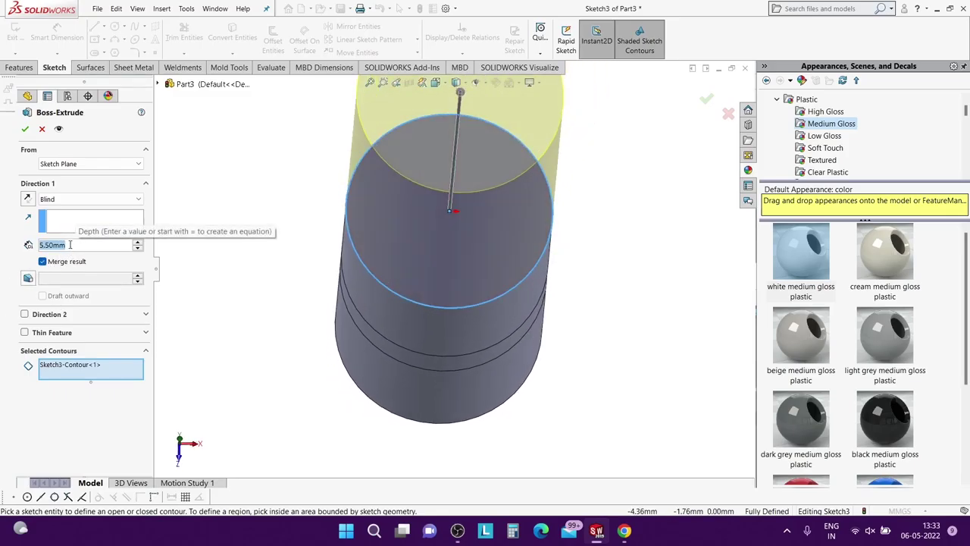
pyautogui.write('0')
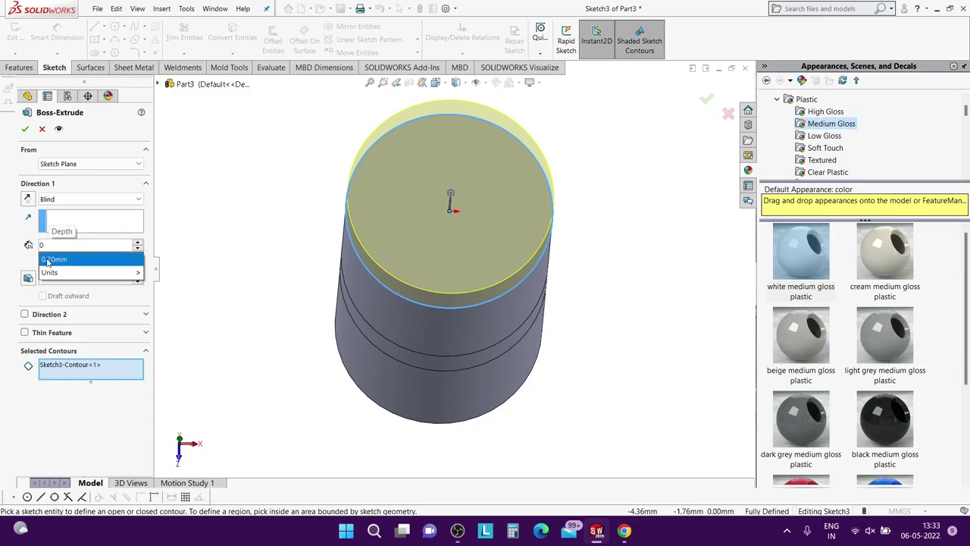
pyautogui.write('.7')
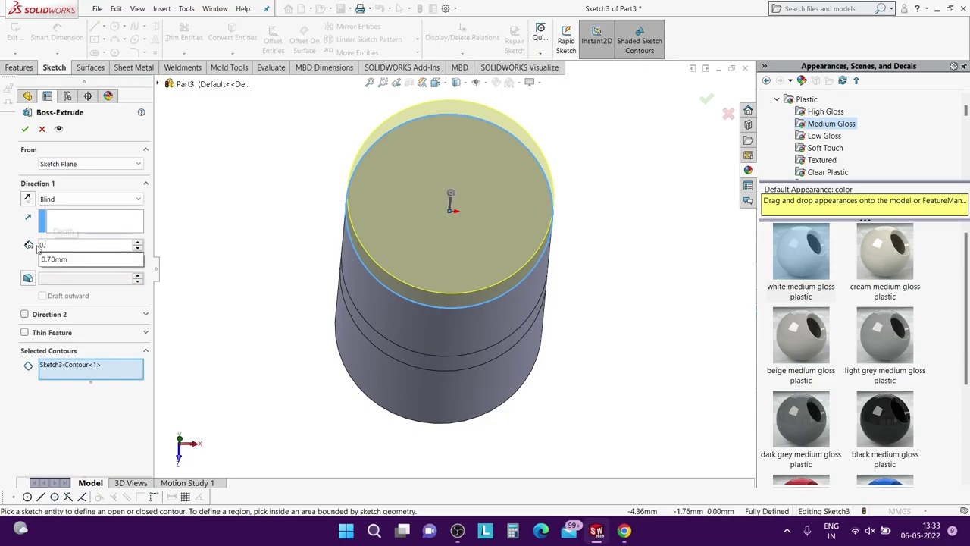
pyautogui.press('Return')
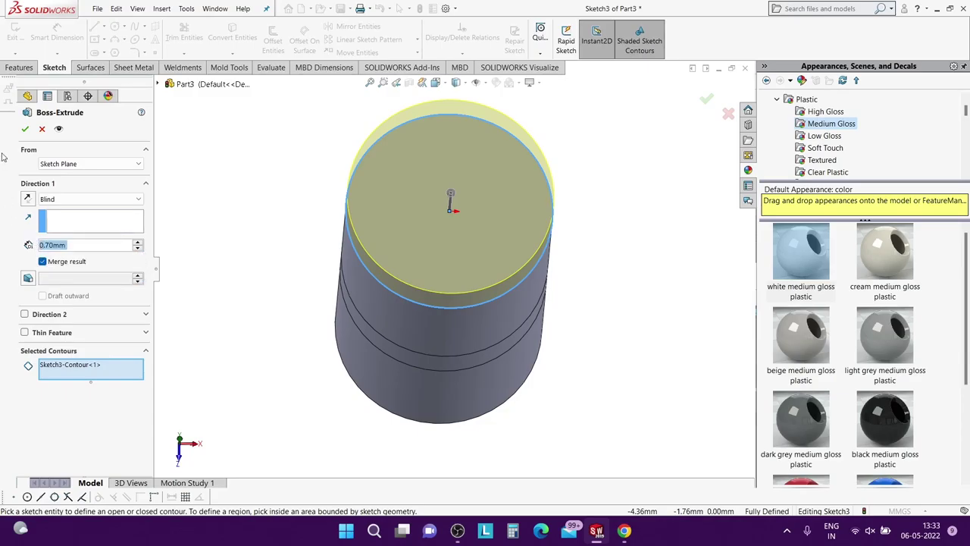
pyautogui.click(25, 129)
pyautogui.press('Return')
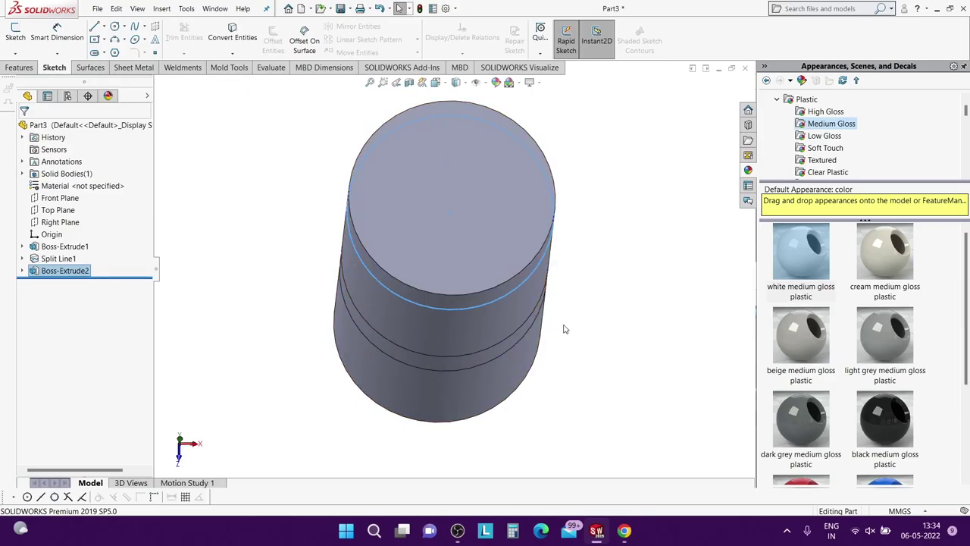
# Sketch a horizontal line across the model near its top on the Front Plane.
pyautogui.click(289, 220)
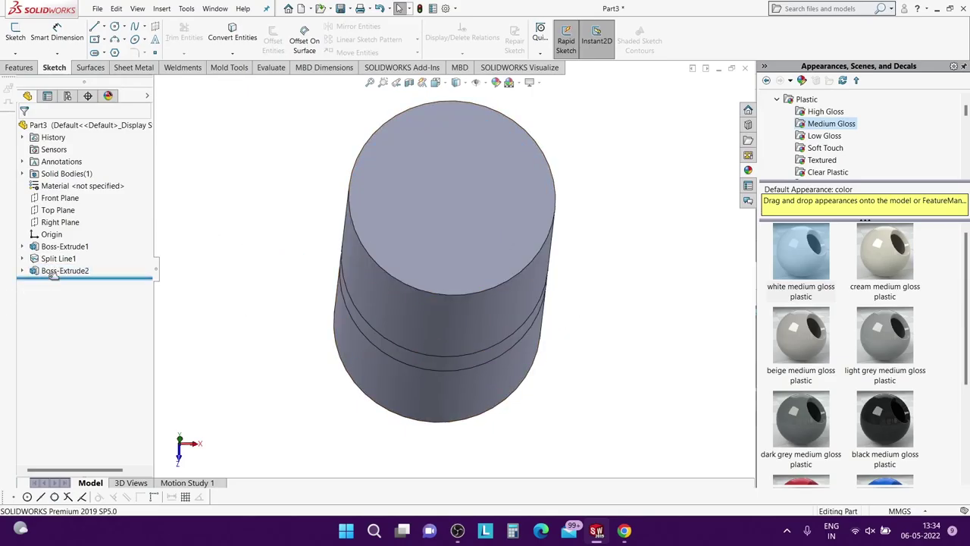
pyautogui.click(82, 198)
pyautogui.click(115, 183)
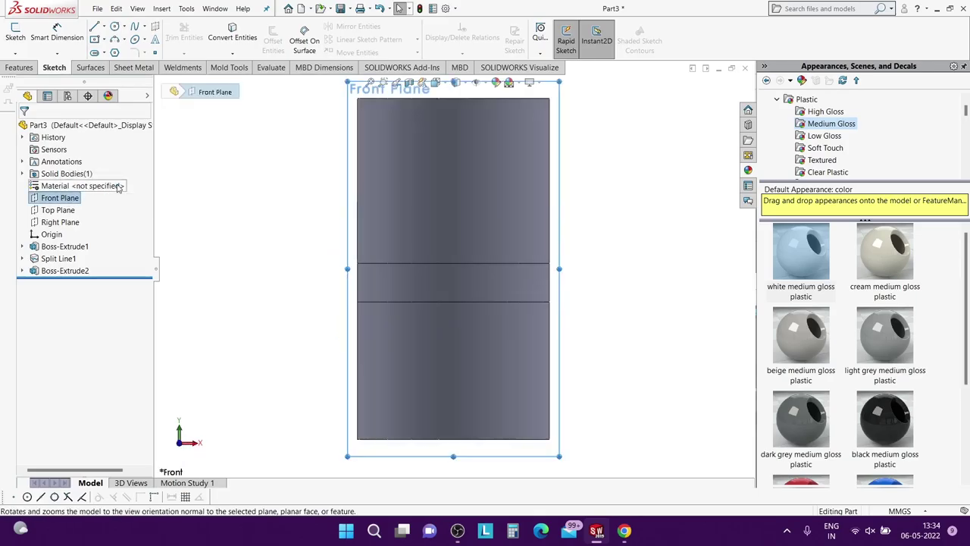
pyautogui.click(95, 27)
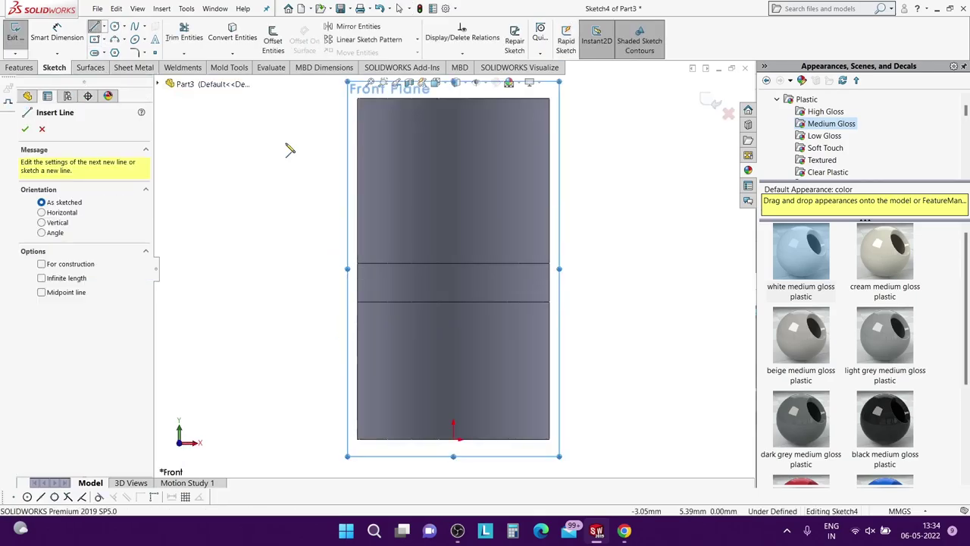
pyautogui.click(333, 122)
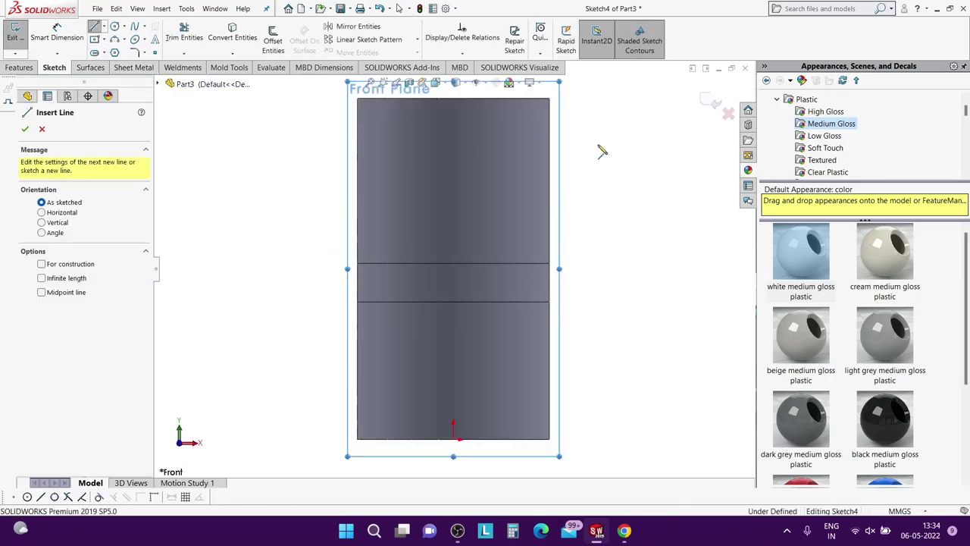
pyautogui.click(639, 122)
# Dimension the line 0.70 mm below the model's top edge.
pyautogui.moveTo(630, 195); pyautogui.dragTo(627, 142, button='right')
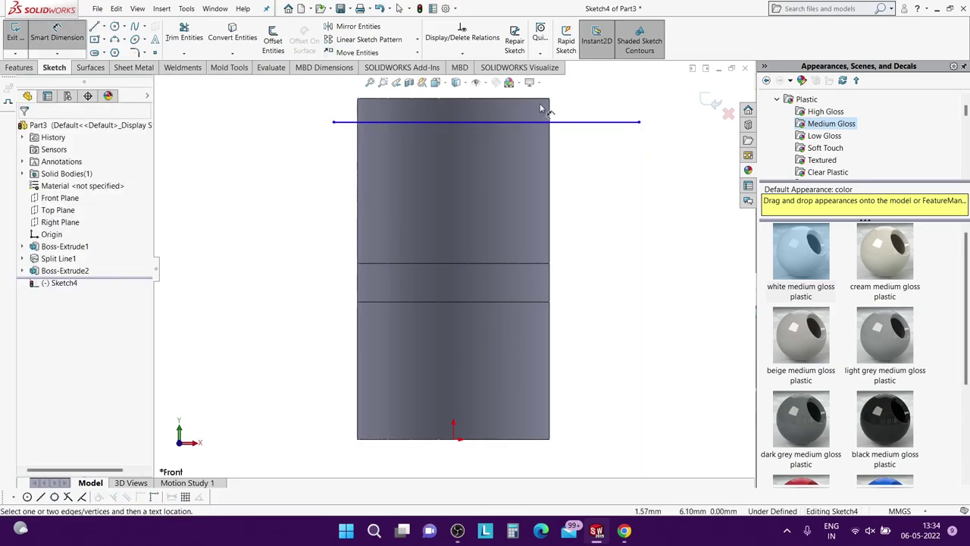
pyautogui.click(569, 122)
pyautogui.click(583, 182)
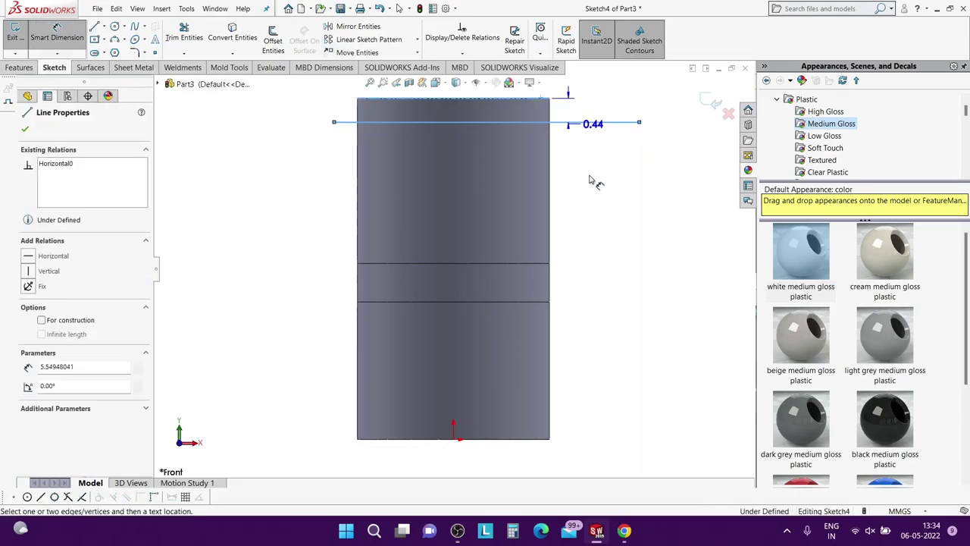
pyautogui.click(591, 182)
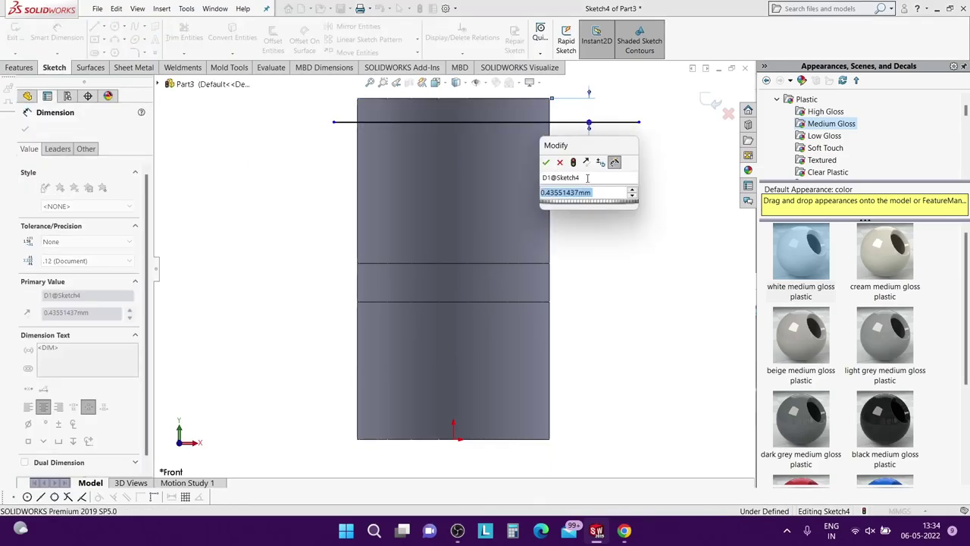
pyautogui.write('0.7')
pyautogui.press('Return')
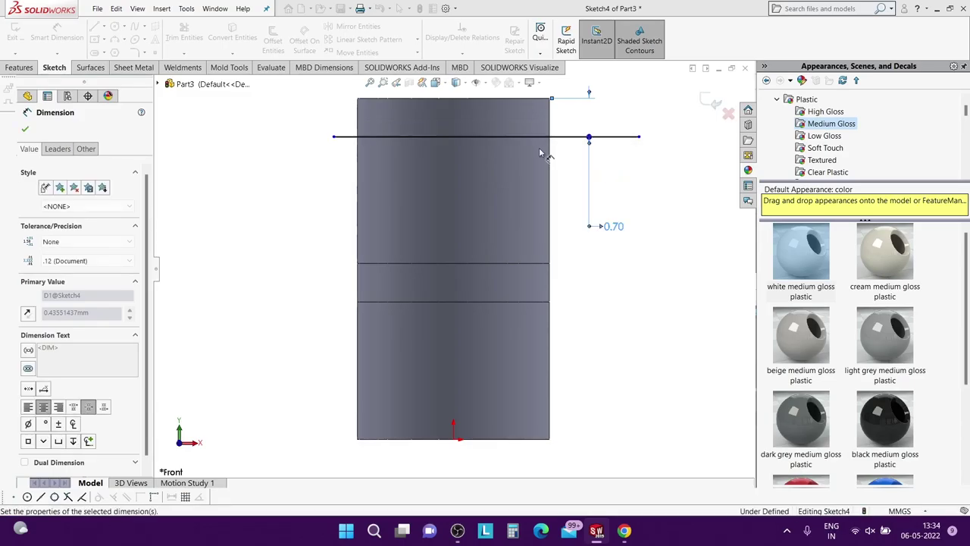
pyautogui.click(25, 129)
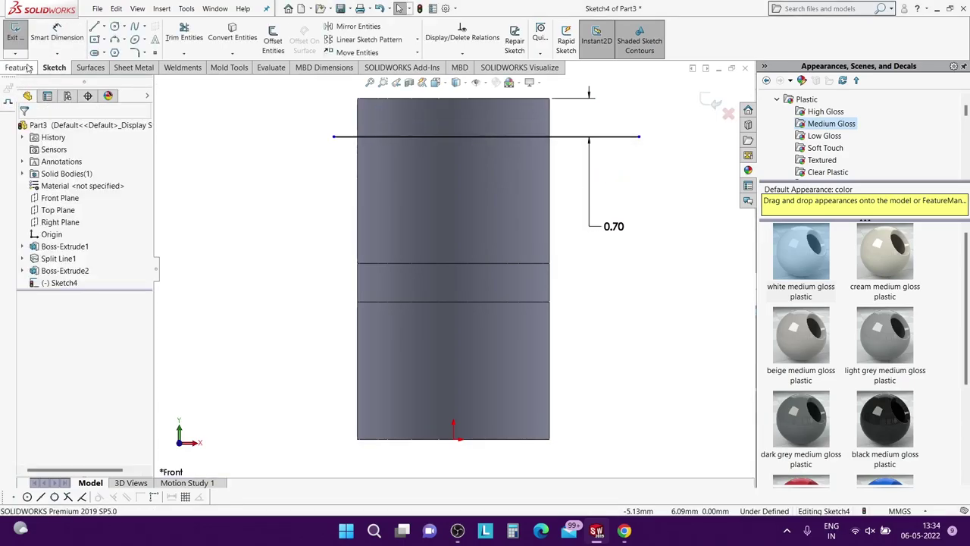
# Split the upper side face along the line as Split Line2.
pyautogui.click(20, 67)
pyautogui.click(528, 38)
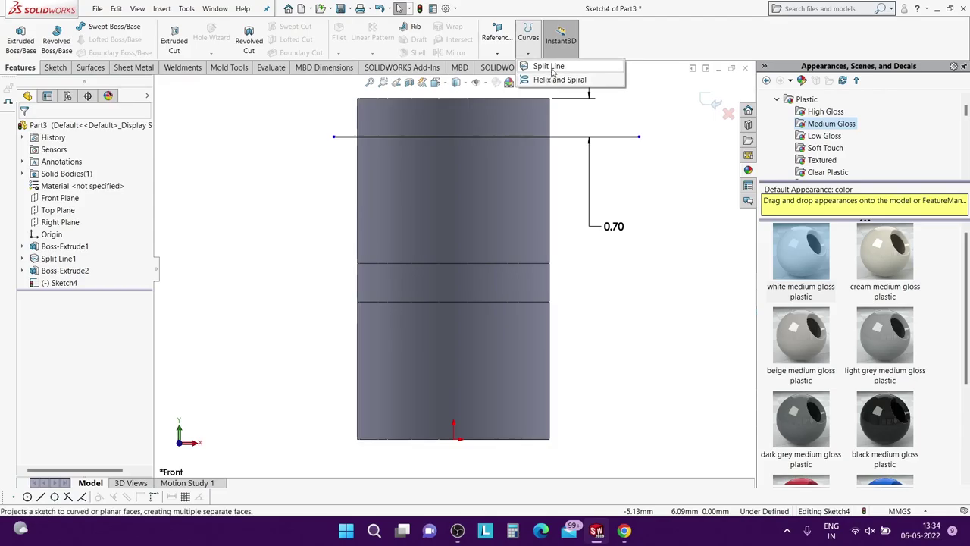
pyautogui.click(552, 72)
pyautogui.click(504, 122)
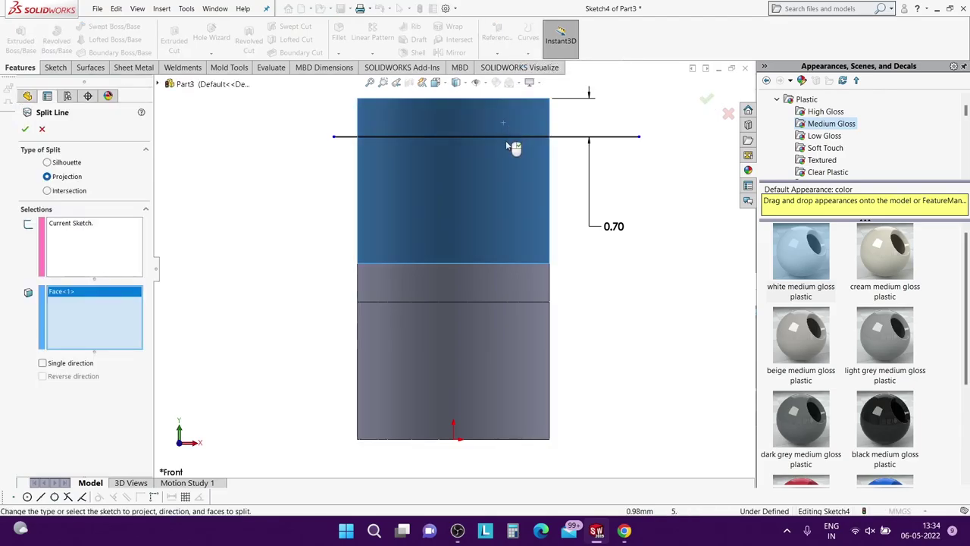
pyautogui.click(25, 129)
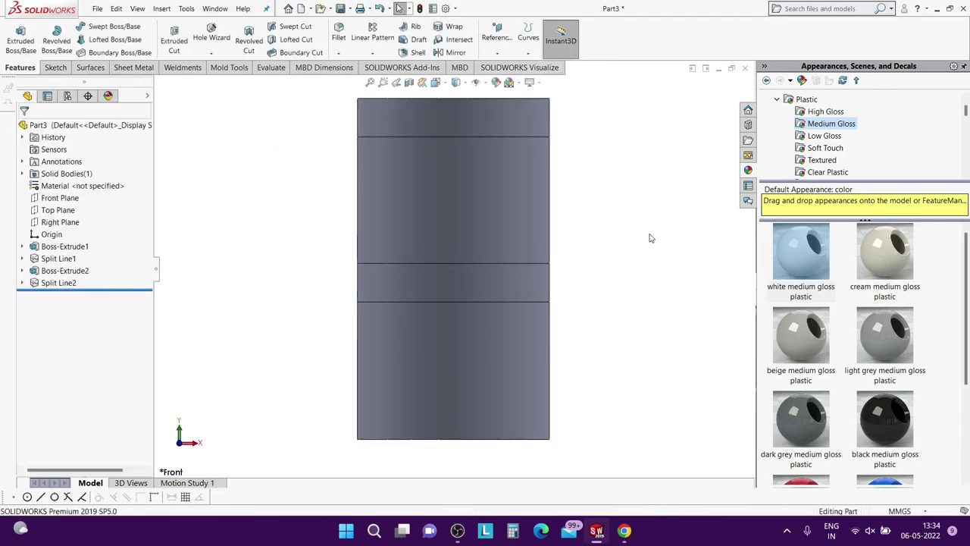
pyautogui.press('z')
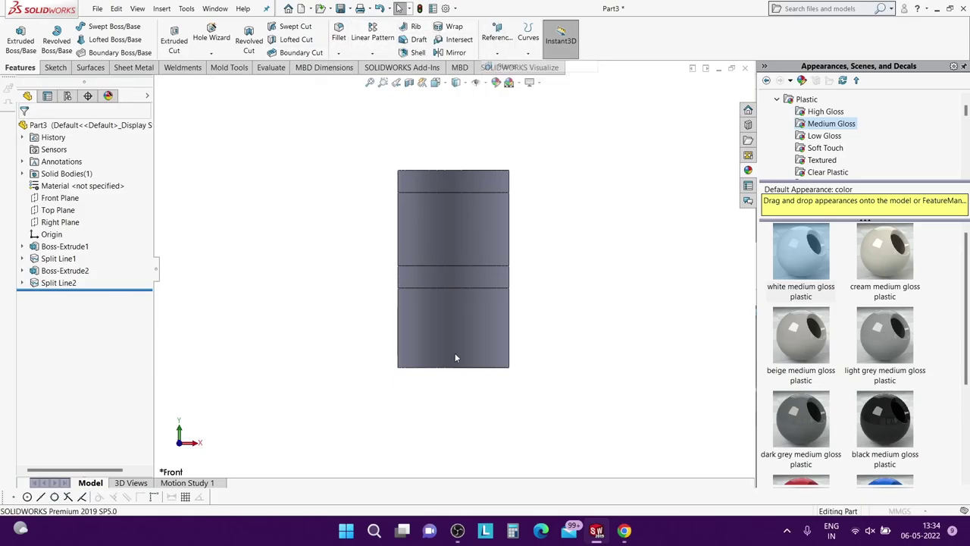
# Create Plane1 8.50 mm from the cylinder's bottom face, flipped above the top, and view it Normal To.
pyautogui.moveTo(461, 327); pyautogui.dragTo(444, 368, button='middle')
pyautogui.click(465, 335)
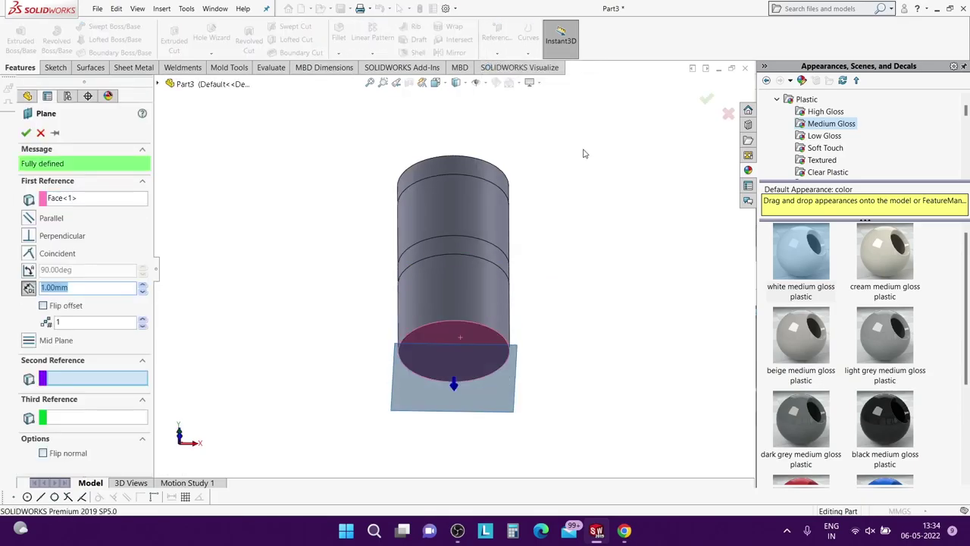
pyautogui.moveTo(584, 154); pyautogui.dragTo(28, 280, button='middle')
pyautogui.click(44, 305)
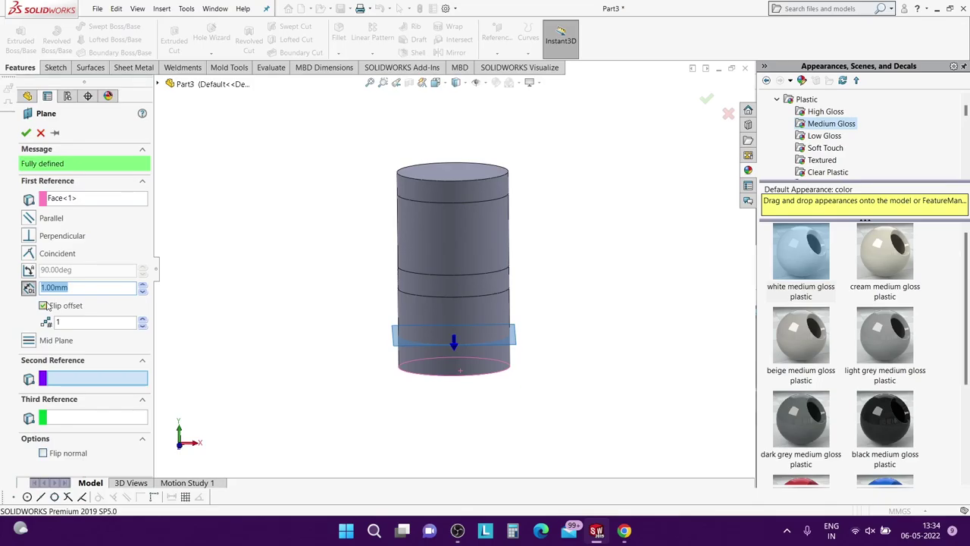
pyautogui.write('85')
pyautogui.press('Return')
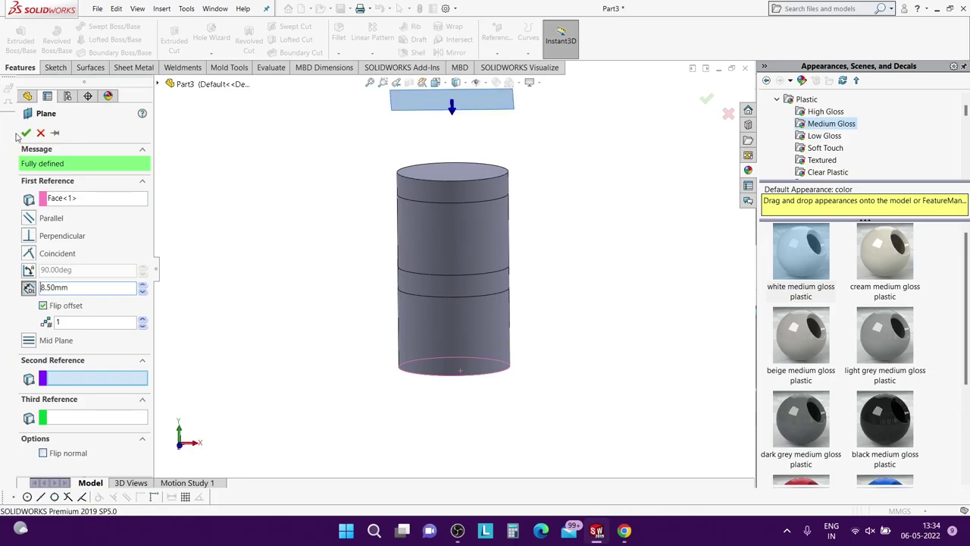
pyautogui.click(25, 133)
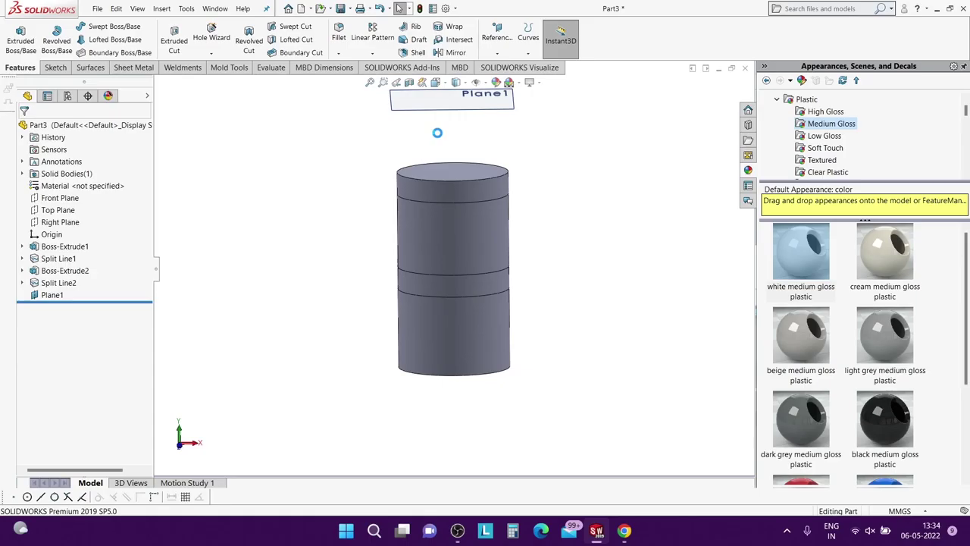
pyautogui.rightClick(442, 118)
pyautogui.click(517, 132)
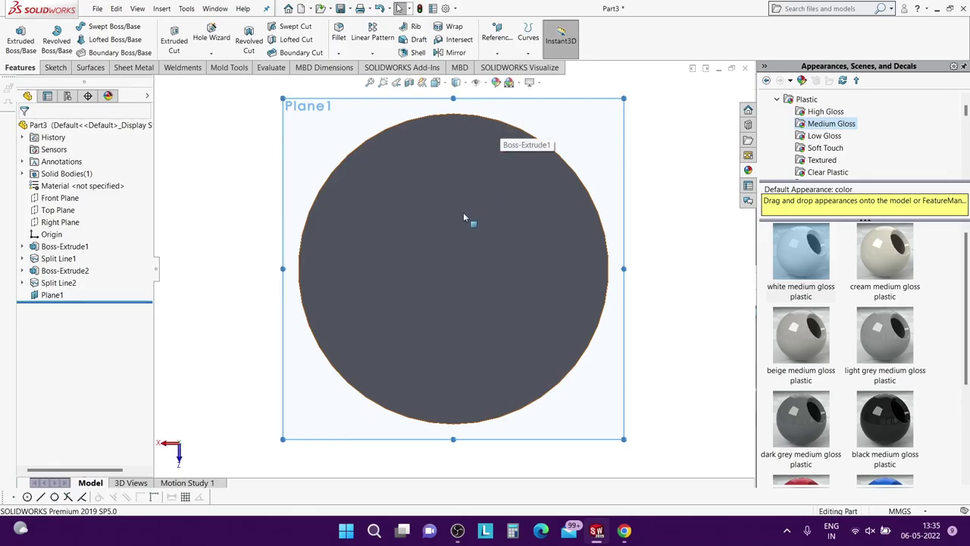
# Sketch a circle at the origin on Plane1 and dimension its diameter to 3.40.
pyautogui.click(54, 66)
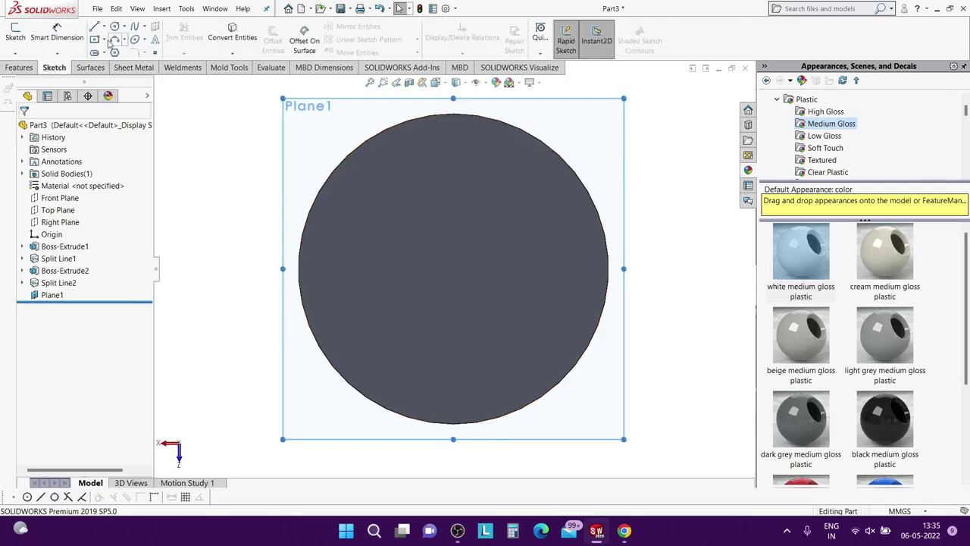
pyautogui.click(115, 26)
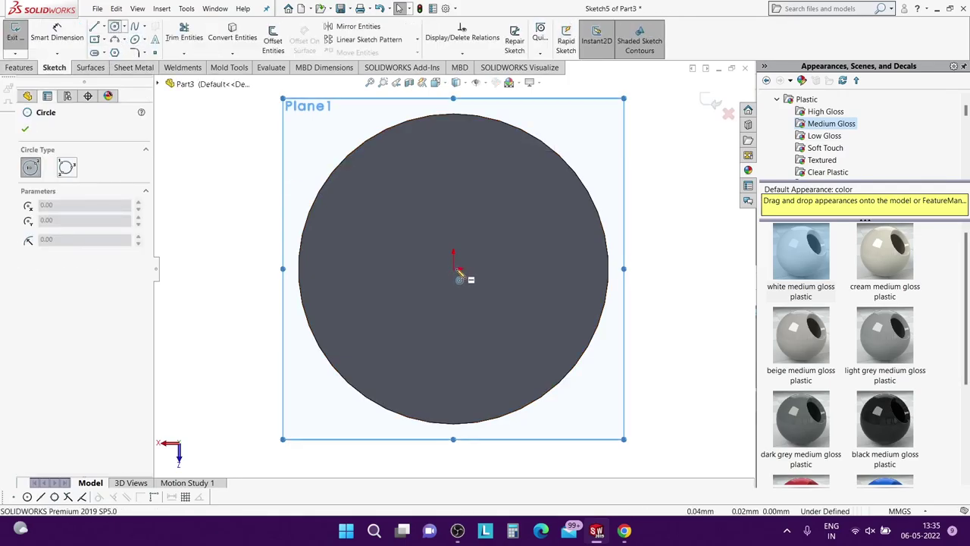
pyautogui.click(453, 269)
pyautogui.click(554, 201)
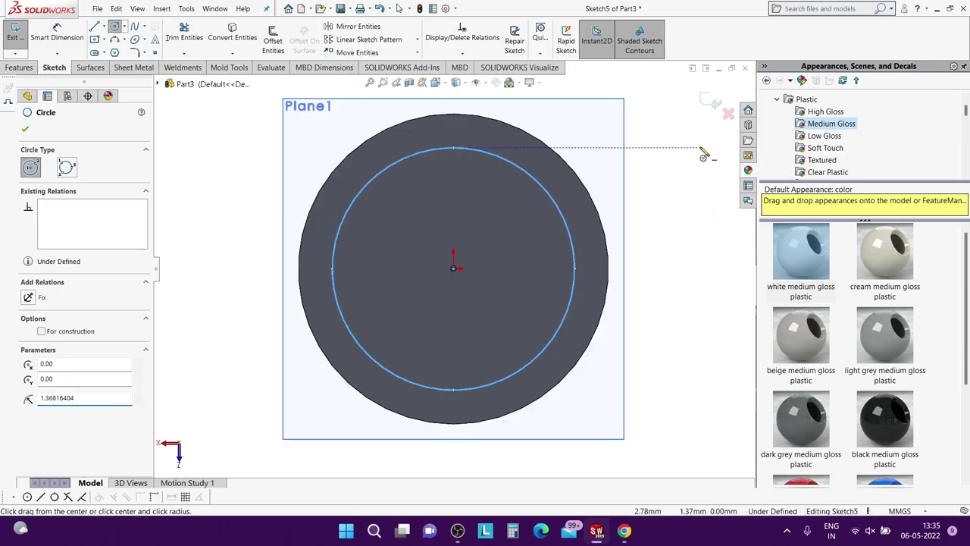
pyautogui.press('d')
pyautogui.click(563, 210)
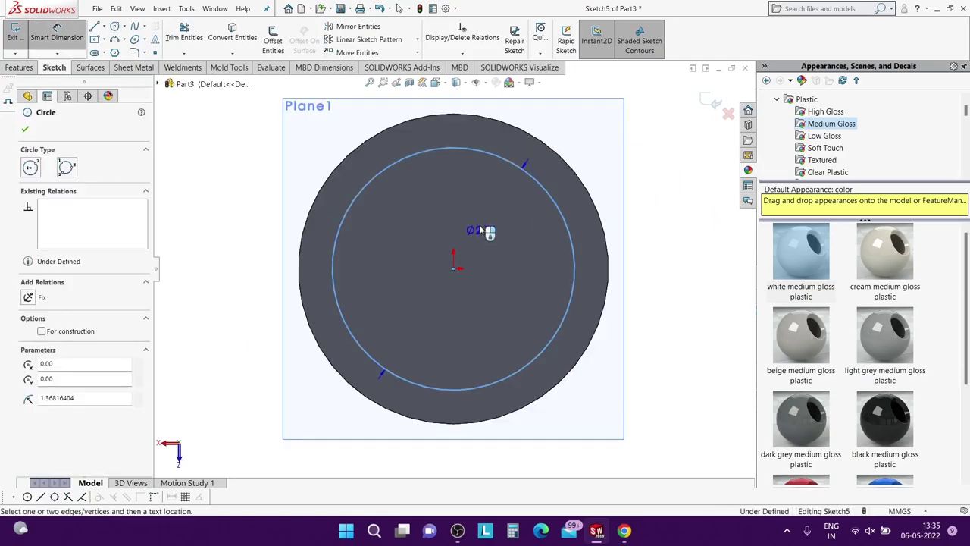
pyautogui.press('Escape')
pyautogui.click(504, 279)
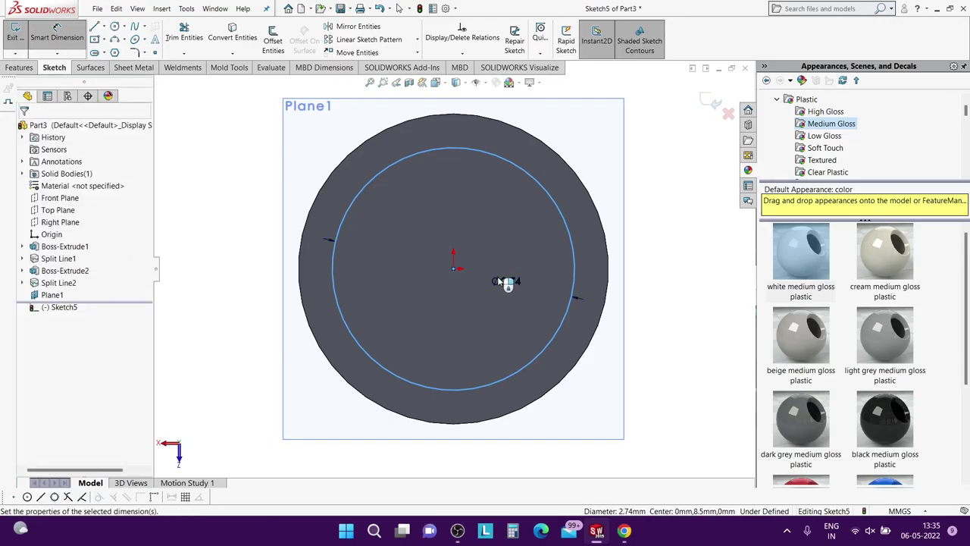
pyautogui.write('3.4')
pyautogui.press('Return')
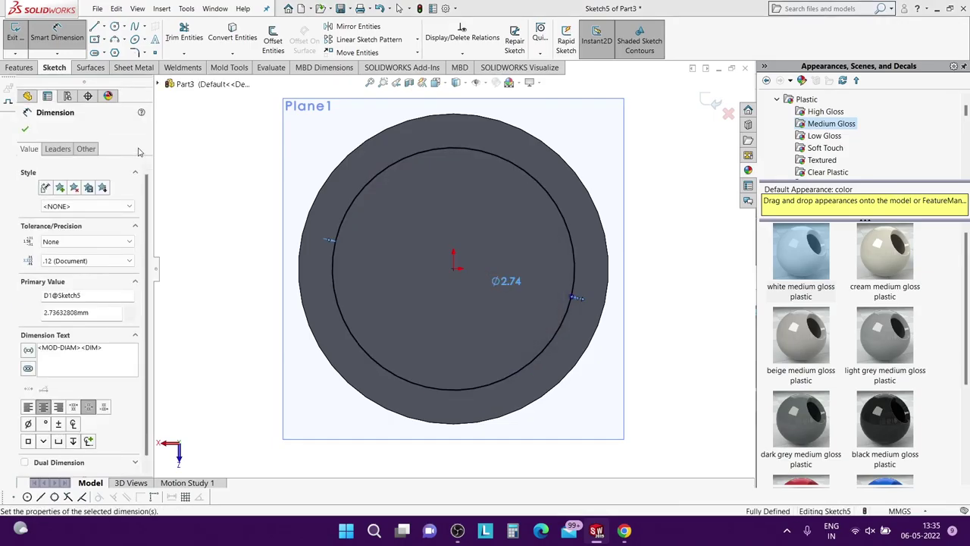
pyautogui.click(25, 130)
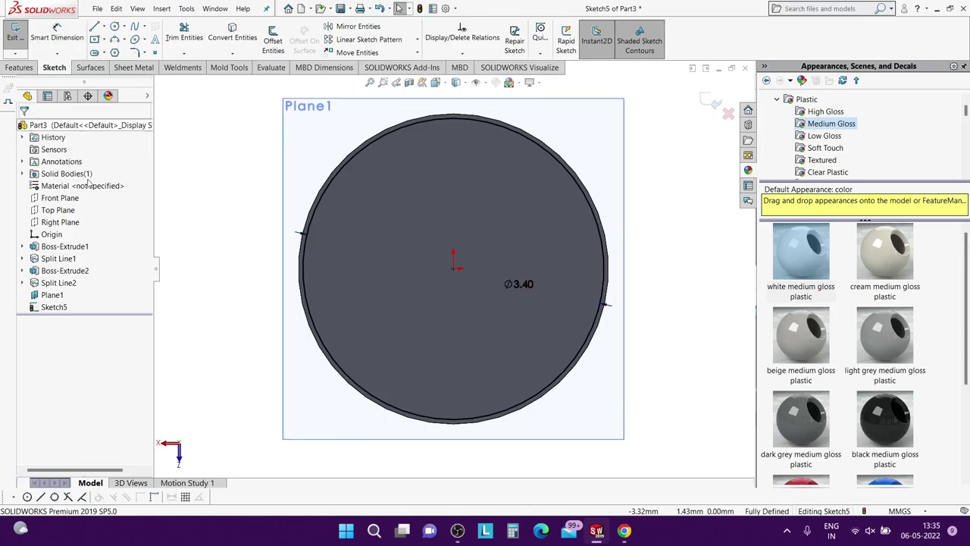
# Extrude the circle Up To Next down to the cylinder top as Boss-Extrude3.
pyautogui.click(19, 67)
pyautogui.click(11, 37)
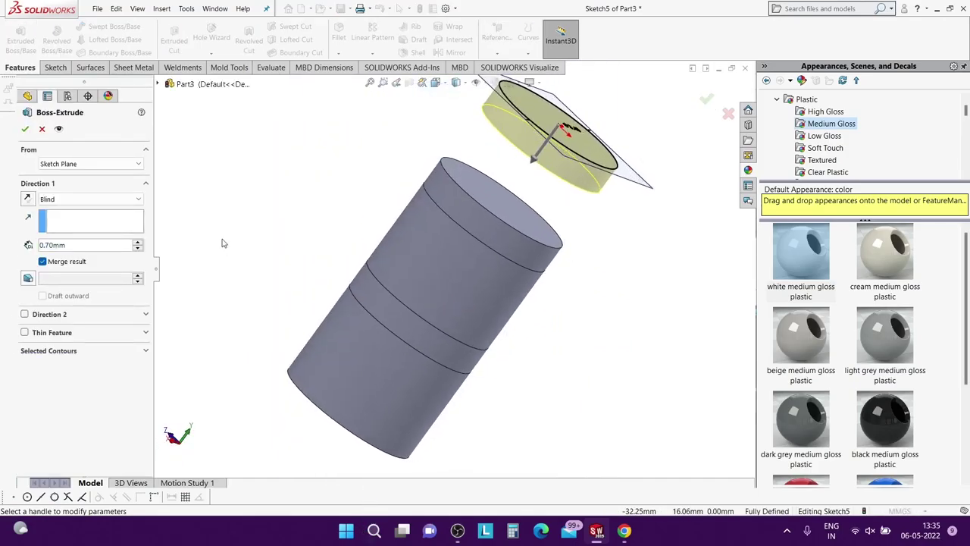
pyautogui.click(87, 199)
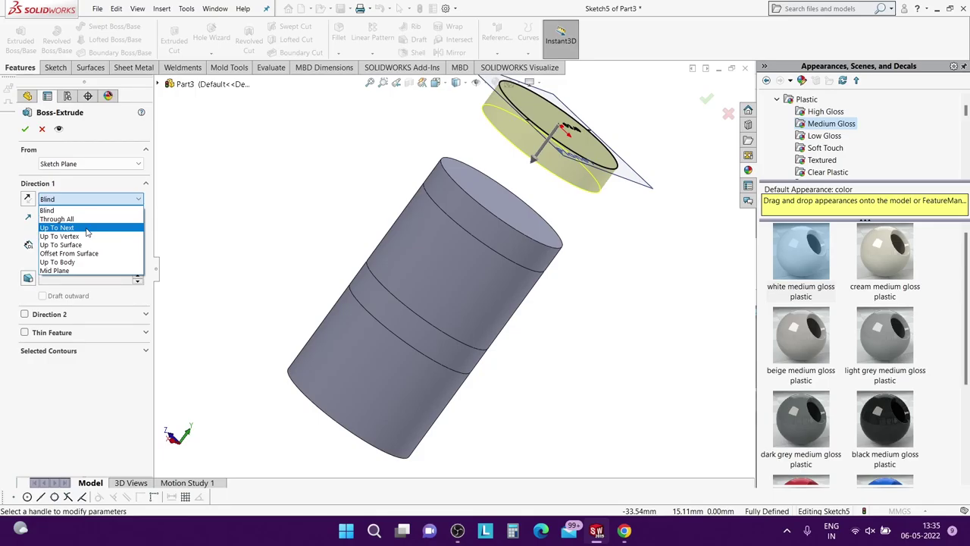
pyautogui.click(87, 228)
pyautogui.click(22, 128)
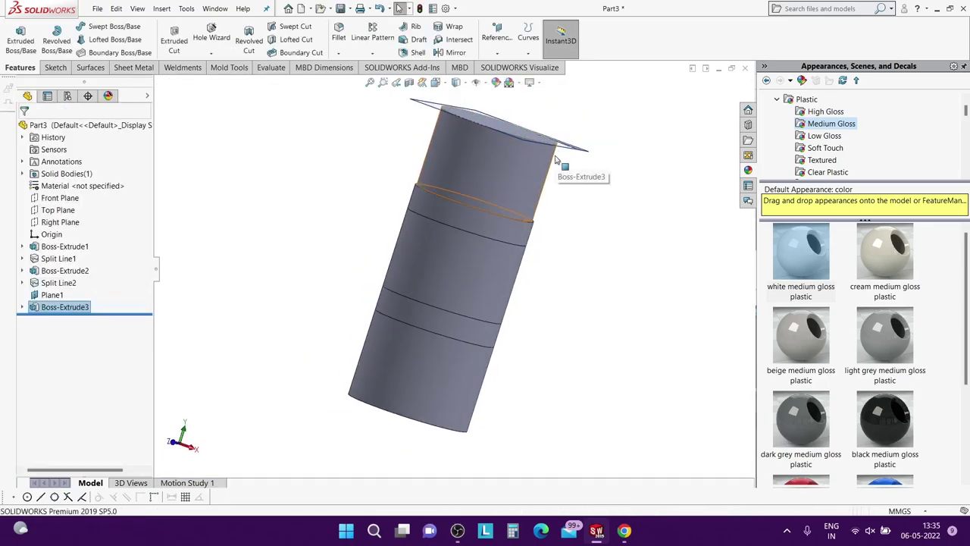
pyautogui.click(555, 157)
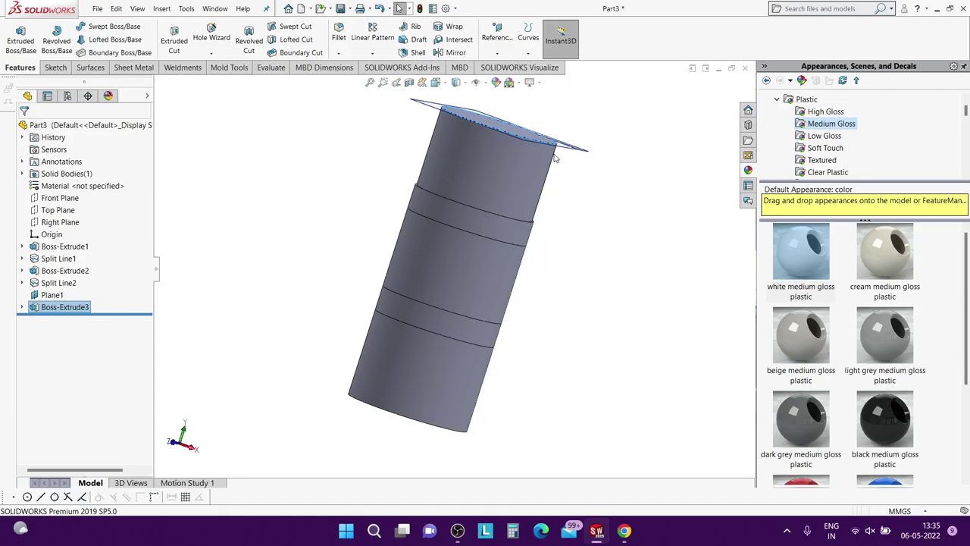
pyautogui.moveTo(555, 157)
pyautogui.mouseDown(button='middle')
pyautogui.moveTo(501, 167)
pyautogui.moveTo(513, 180)
pyautogui.mouseUp(button='middle')
# Face the top of Boss-Extrude3 and sketch a circle centred at the origin on it.
pyautogui.rightClick(438, 134)
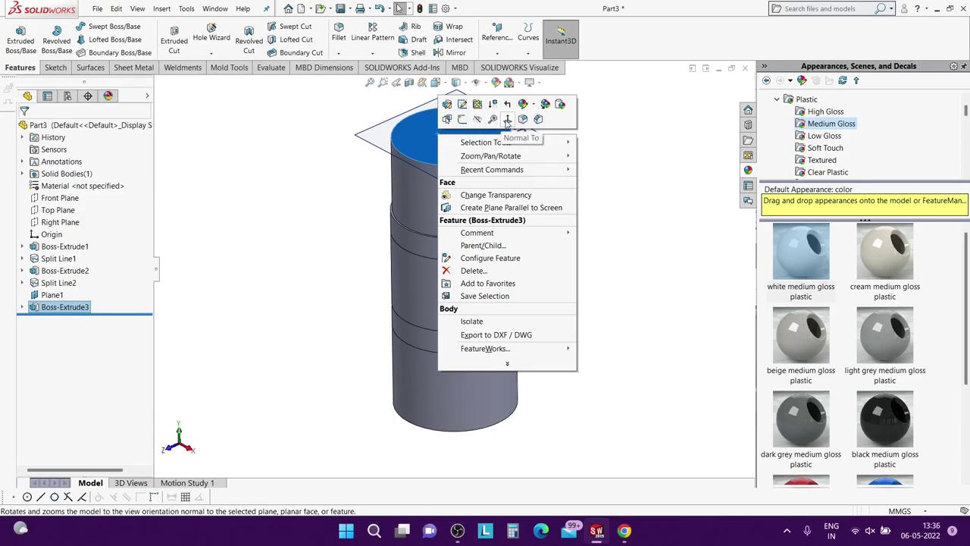
pyautogui.click(507, 121)
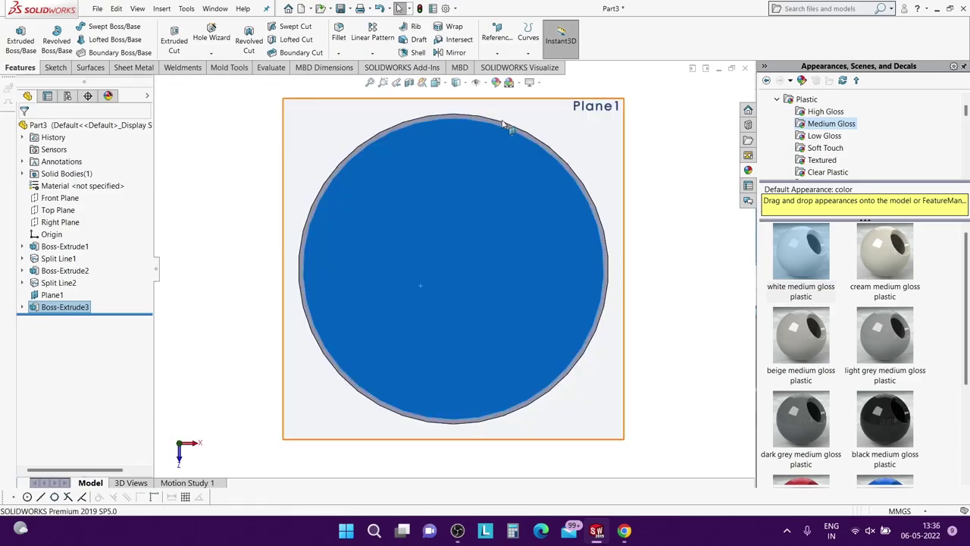
pyautogui.click(54, 67)
pyautogui.click(15, 30)
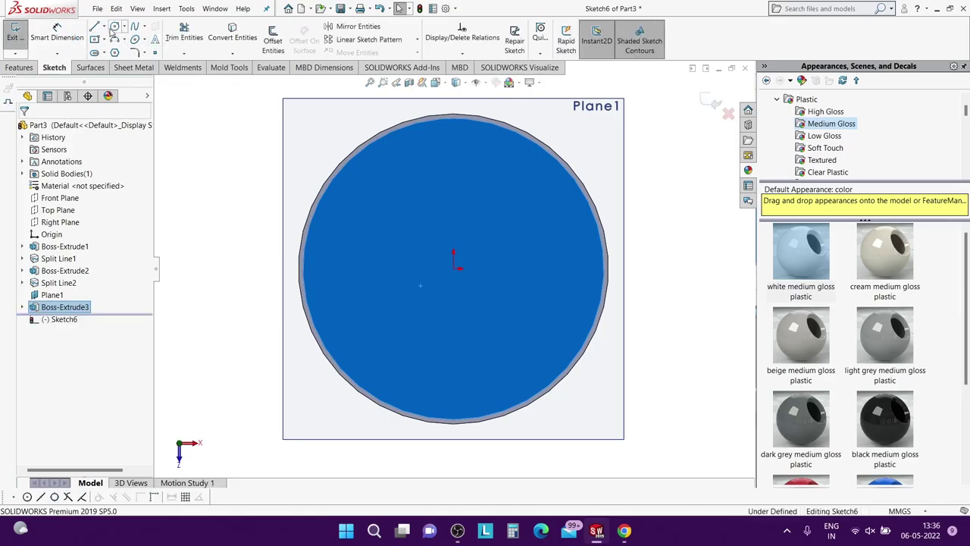
pyautogui.click(114, 26)
pyautogui.click(454, 268)
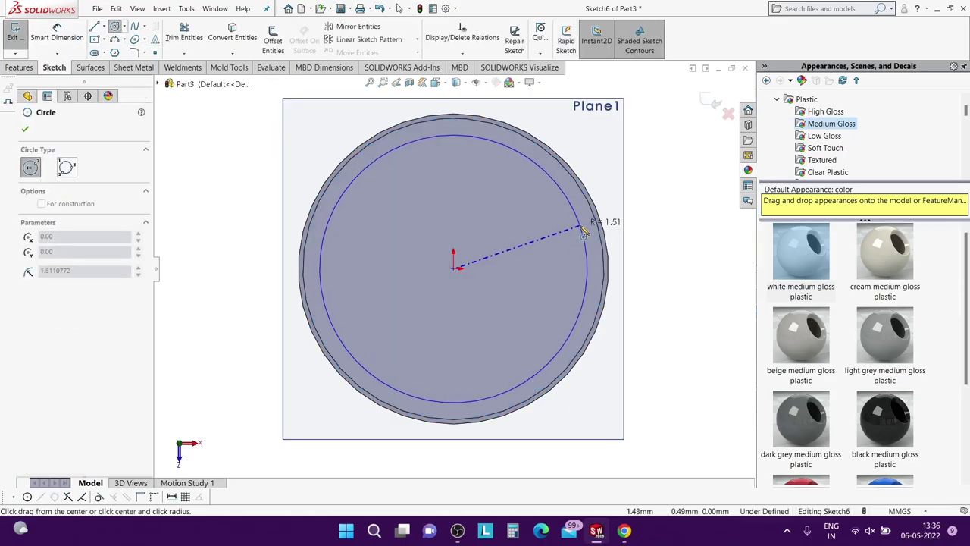
pyautogui.click(572, 225)
pyautogui.press('Escape')
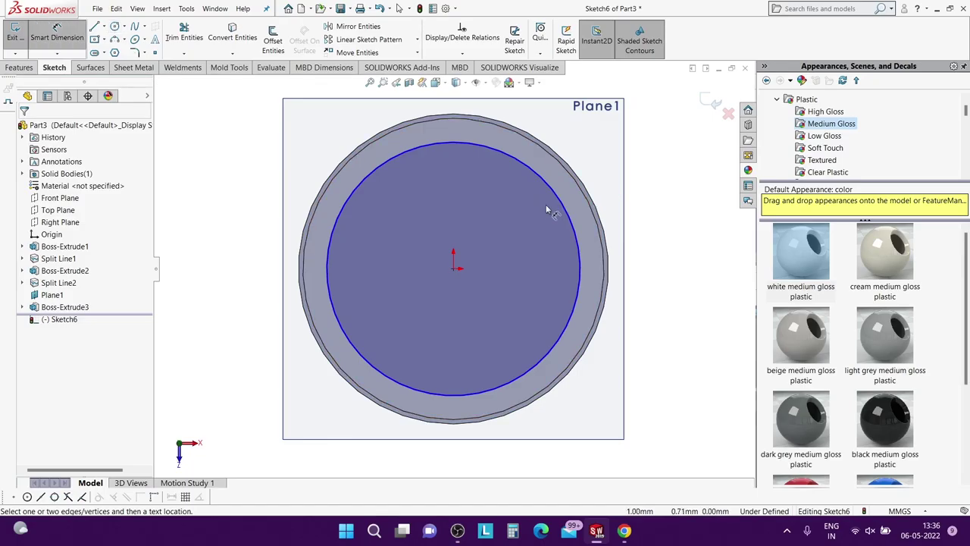
# Dimension the circle to Ø3.15 and start a boss extrusion of the sketch.
pyautogui.click(536, 225)
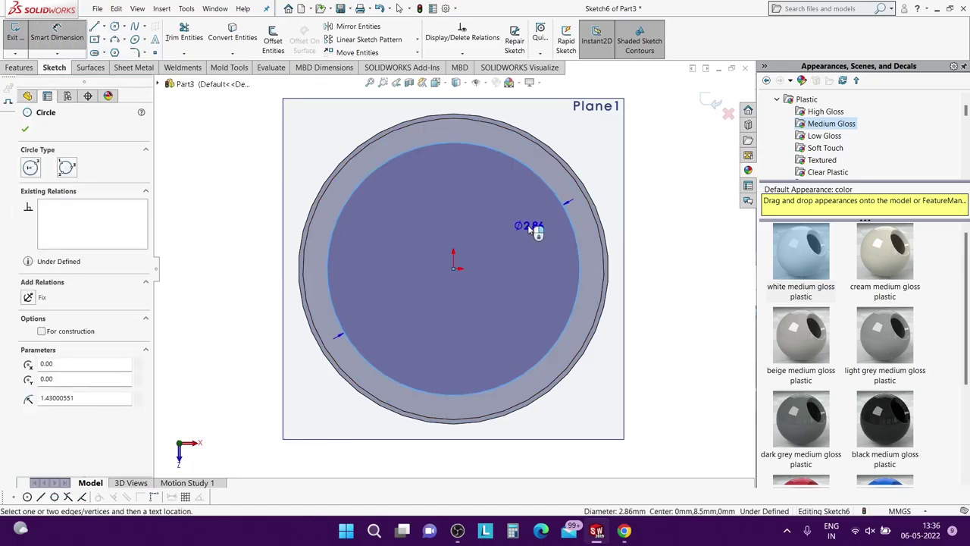
pyautogui.click(529, 227)
pyautogui.doubleClick(529, 228)
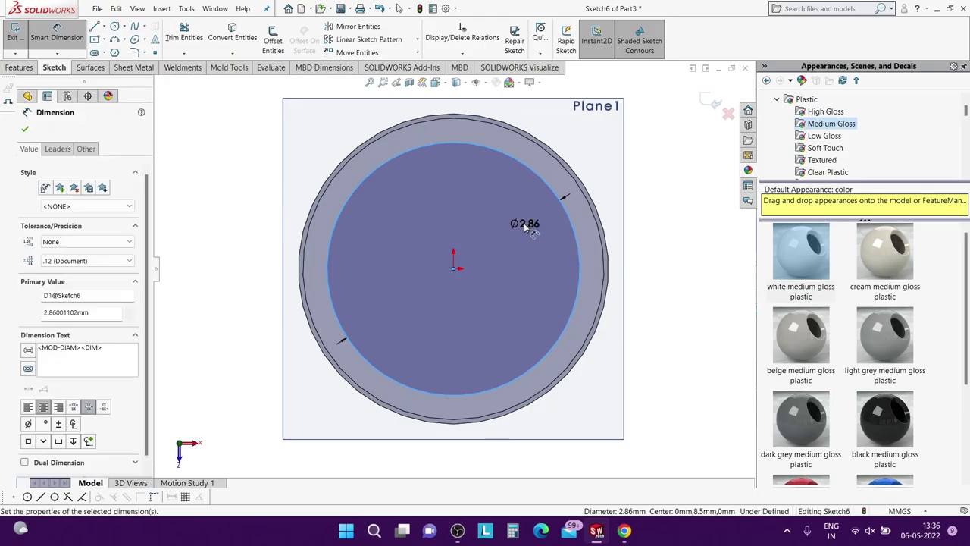
pyautogui.write('3.15')
pyautogui.click(482, 207)
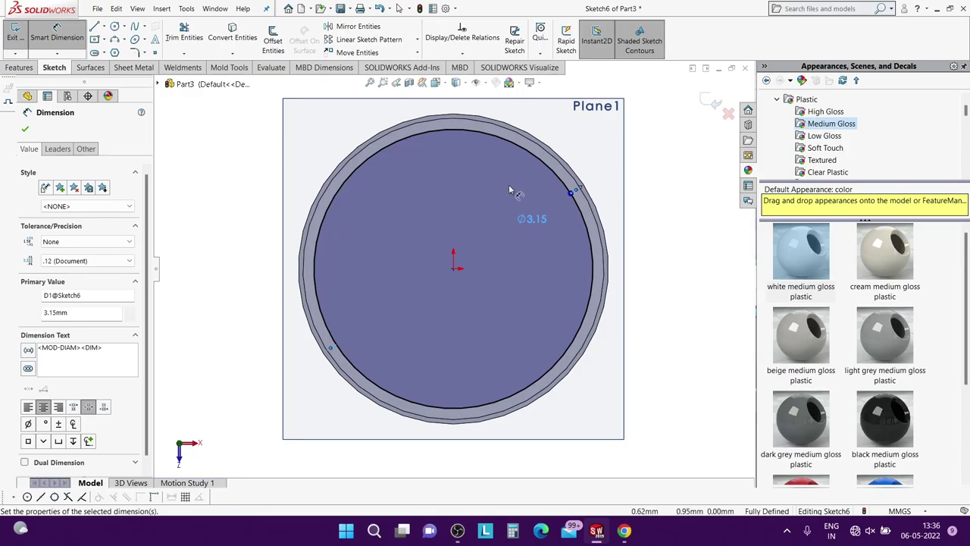
pyautogui.rightClick(481, 220)
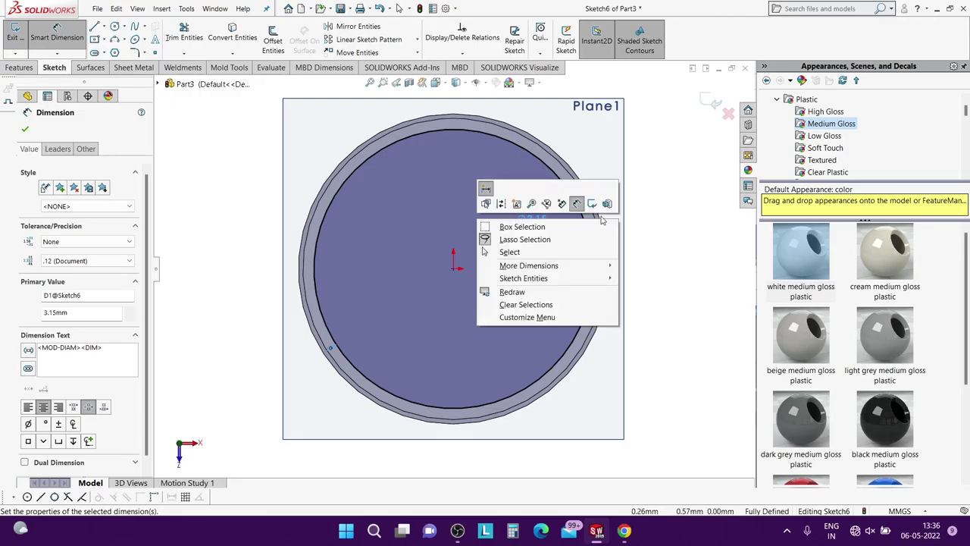
pyautogui.click(614, 212)
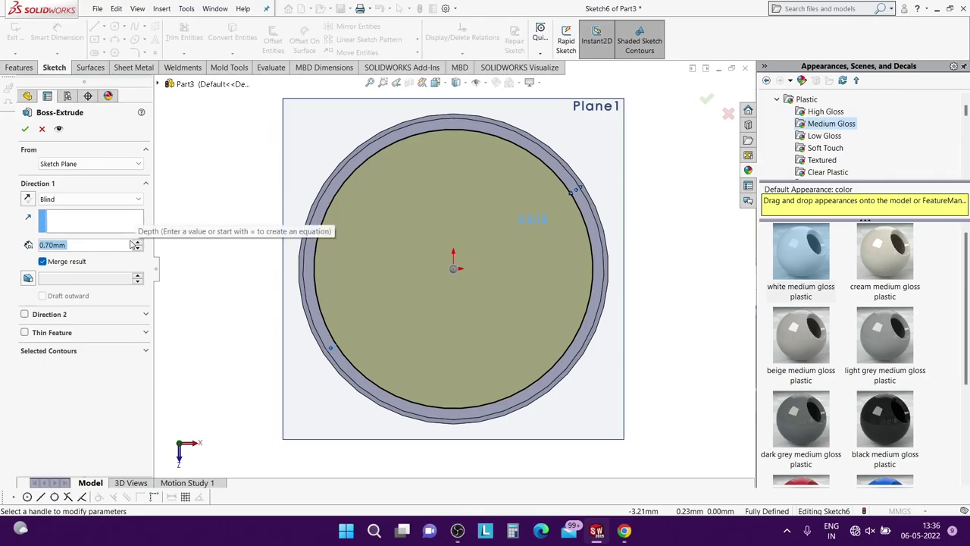
# Set the extrusion depth to 0.70mm+0.4 (1.10 mm) to create Boss-Extrude4, then tilt the view.
pyautogui.click(132, 244)
pyautogui.write('+')
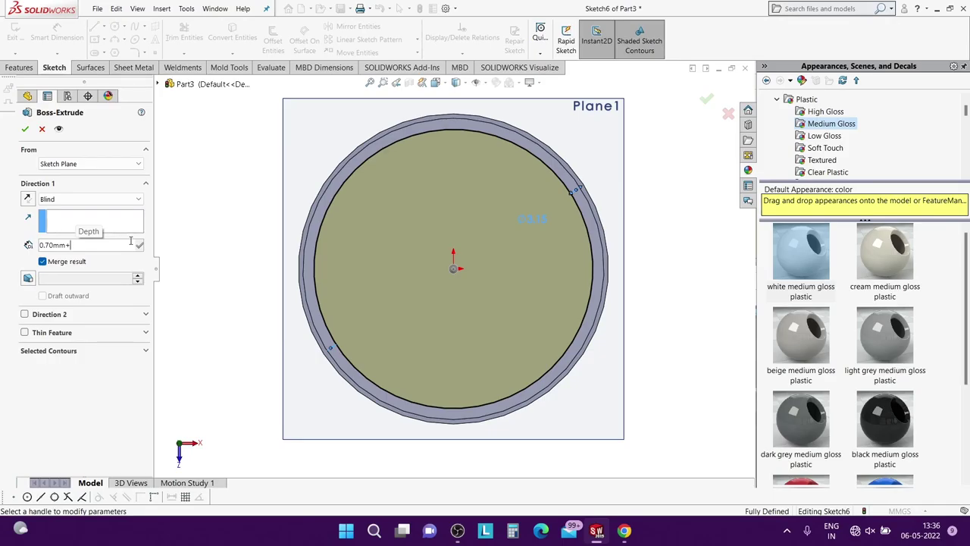
pyautogui.write('0.4')
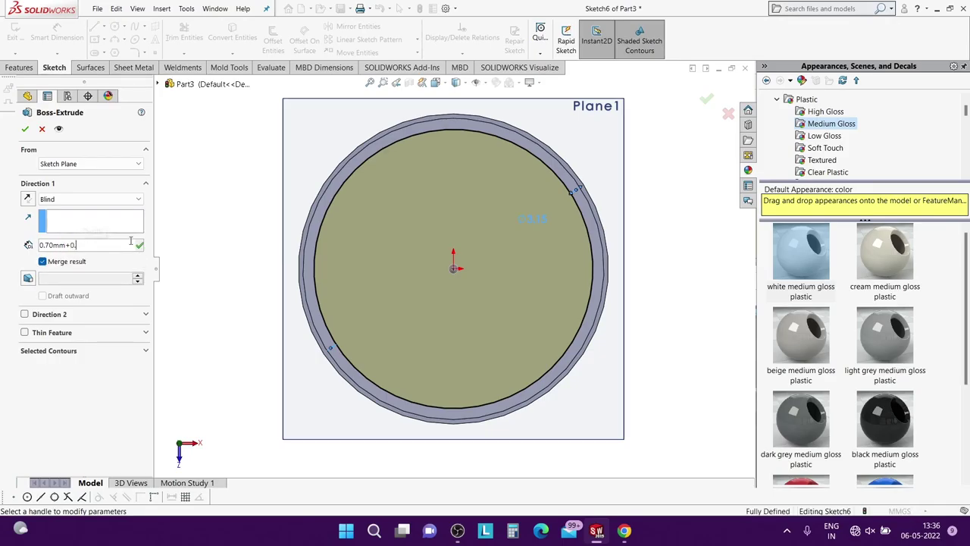
pyautogui.press('Return')
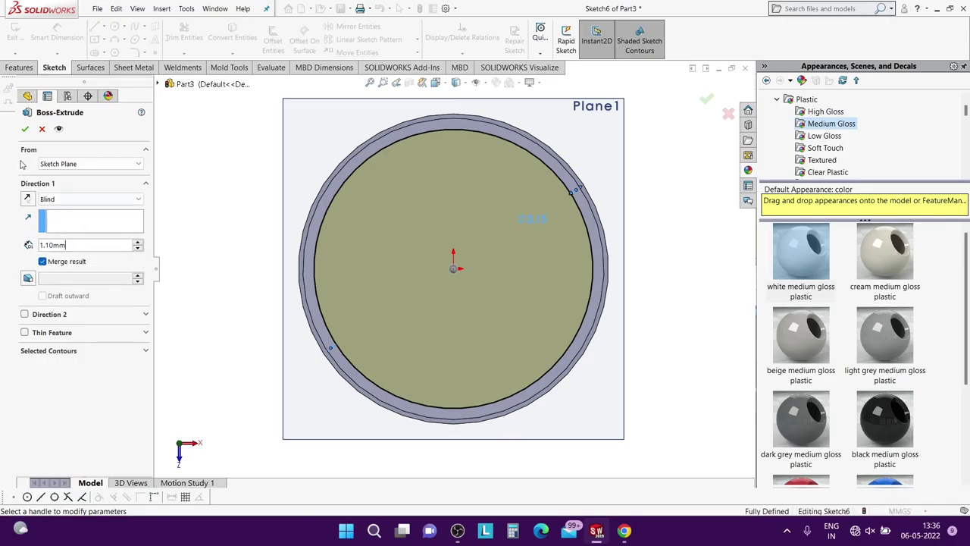
pyautogui.click(25, 130)
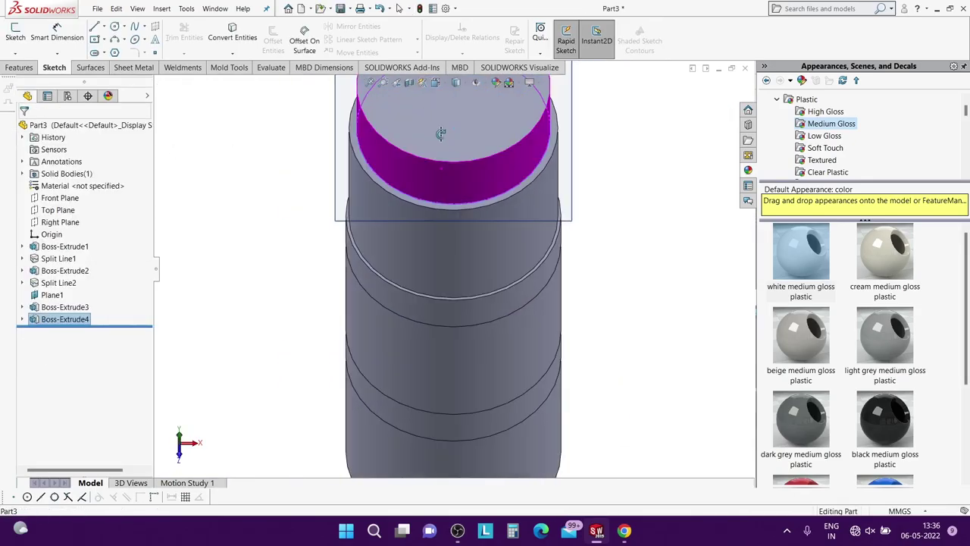
pyautogui.moveTo(548, 173); pyautogui.dragTo(586, 124, button='middle')
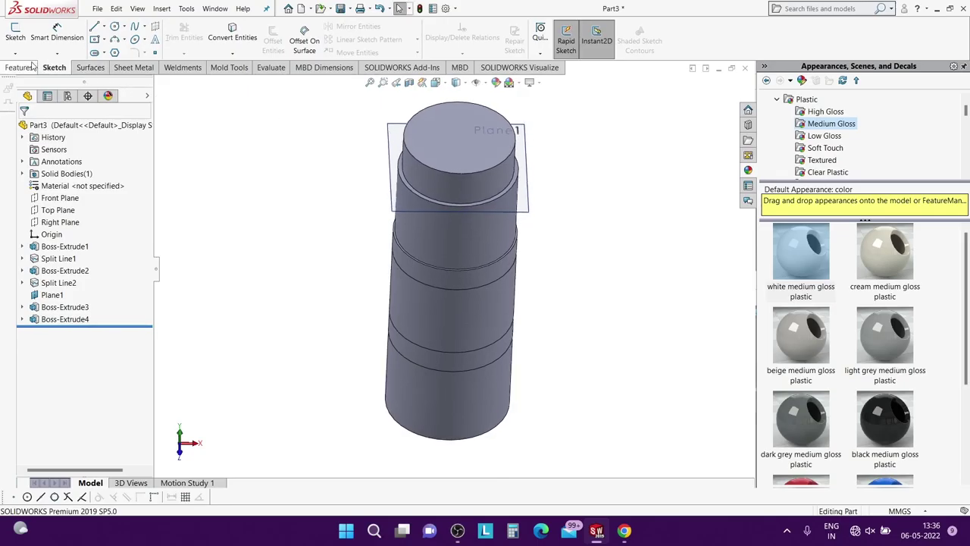
pyautogui.click(6, 68)
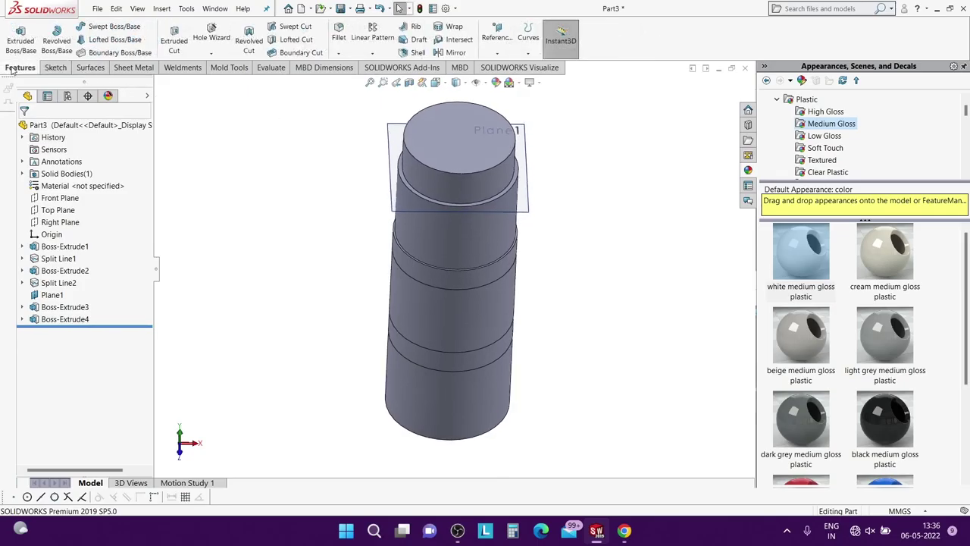
# On Front Plane, sketch a horizontal line across the top step, 0.40 below its top edge.
pyautogui.click(81, 198)
pyautogui.click(100, 181)
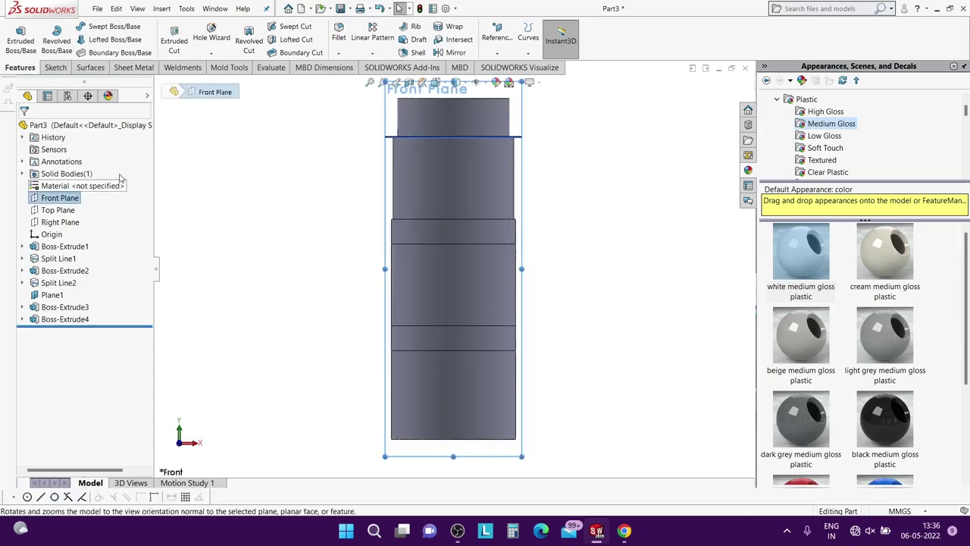
pyautogui.click(61, 68)
pyautogui.click(94, 26)
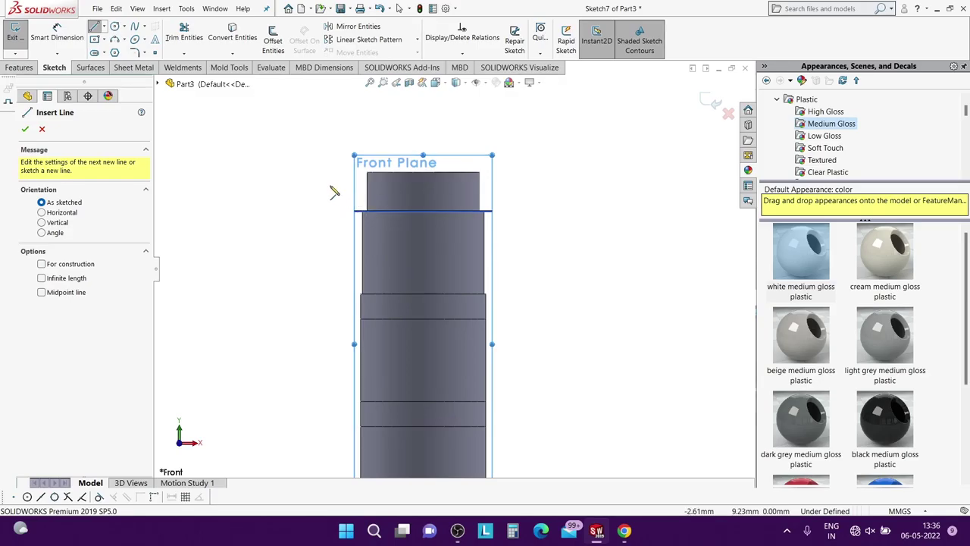
pyautogui.click(328, 184)
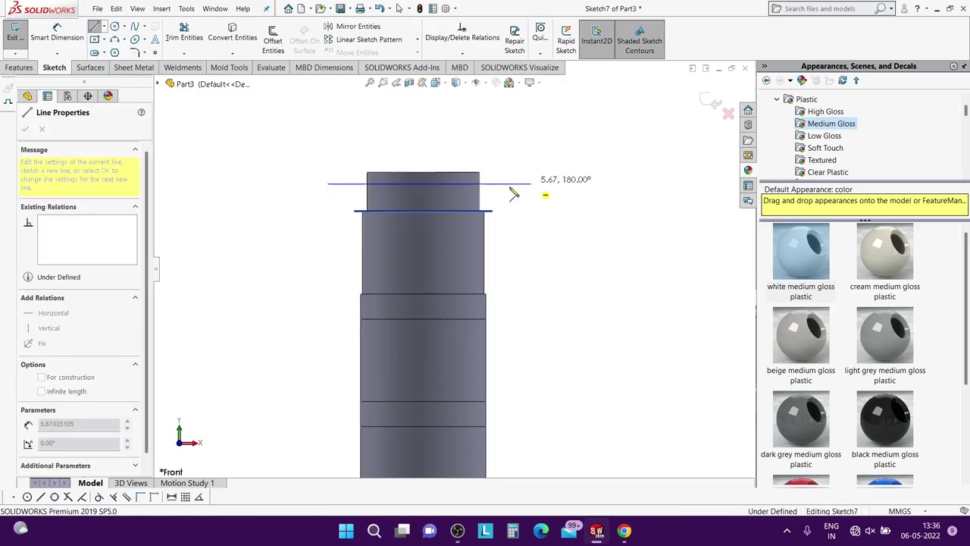
pyautogui.click(532, 184)
pyautogui.press('Escape')
pyautogui.press('d')
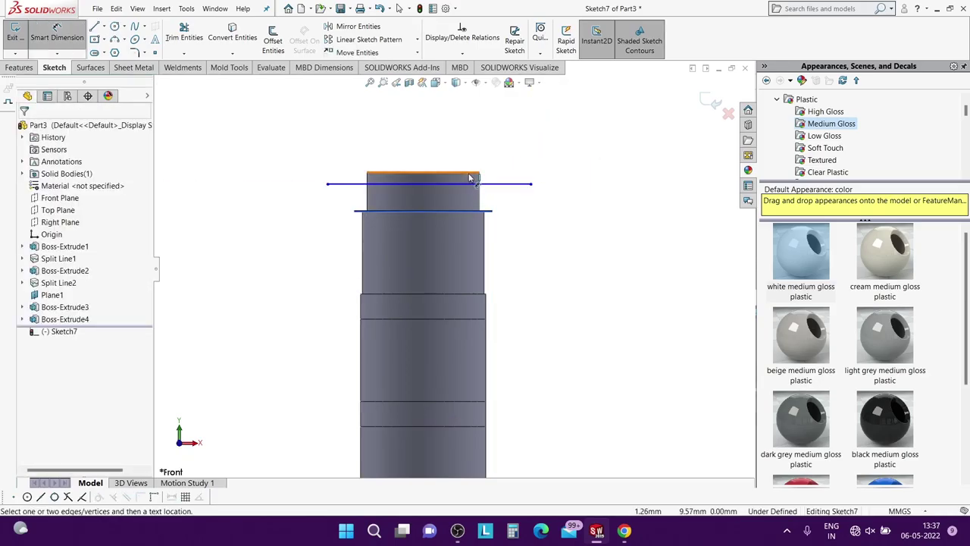
pyautogui.click(528, 183)
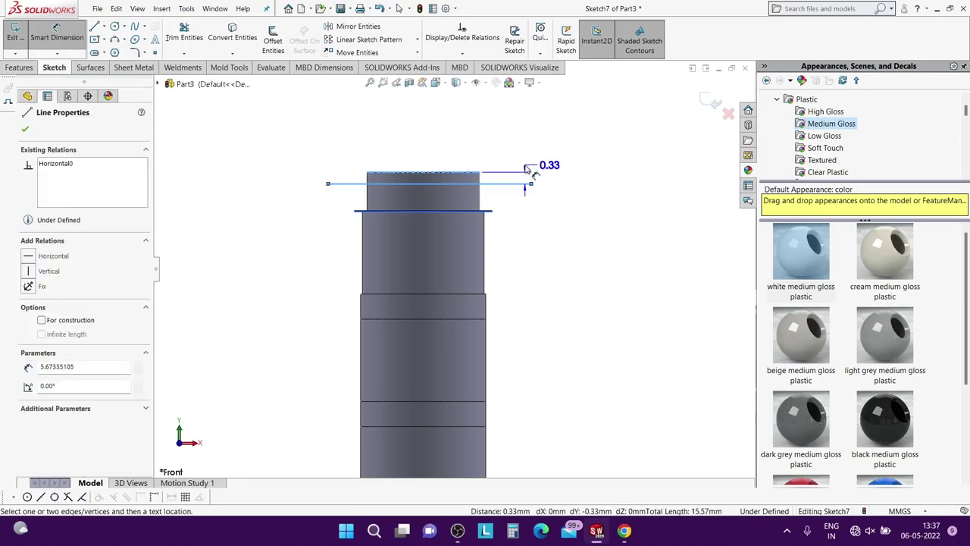
pyautogui.click(531, 171)
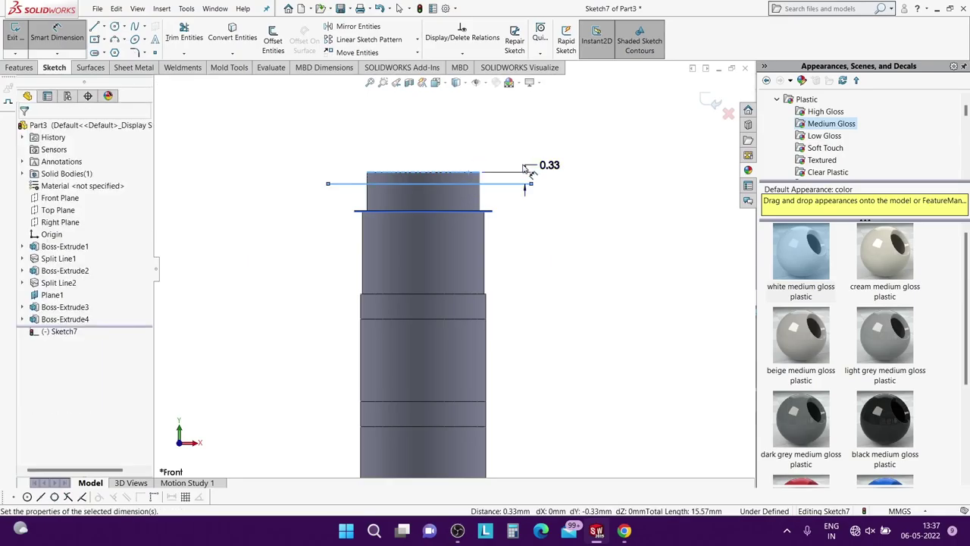
pyautogui.write('0.4')
pyautogui.press('Return')
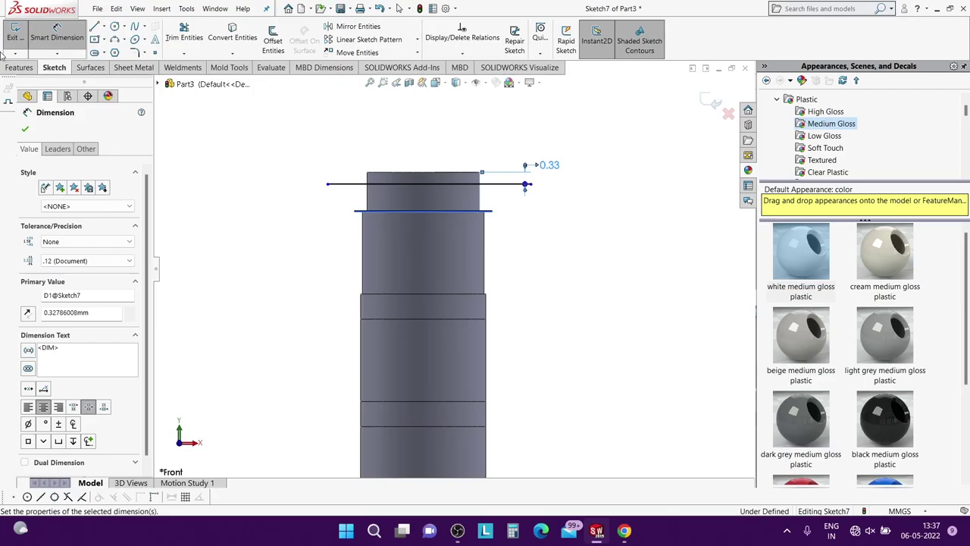
pyautogui.click(25, 129)
pyautogui.press('z')
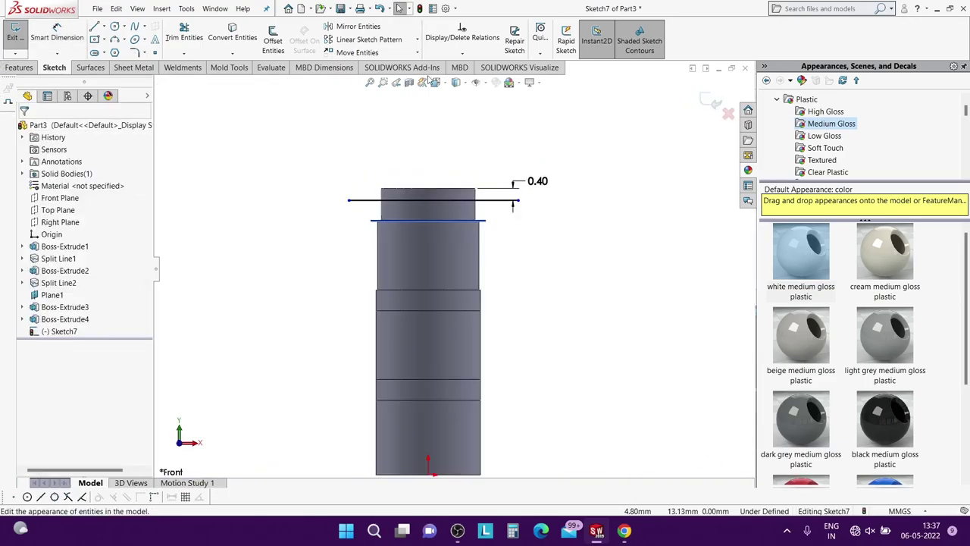
# Project the line as a Split Line onto the top step's face.
pyautogui.click(15, 67)
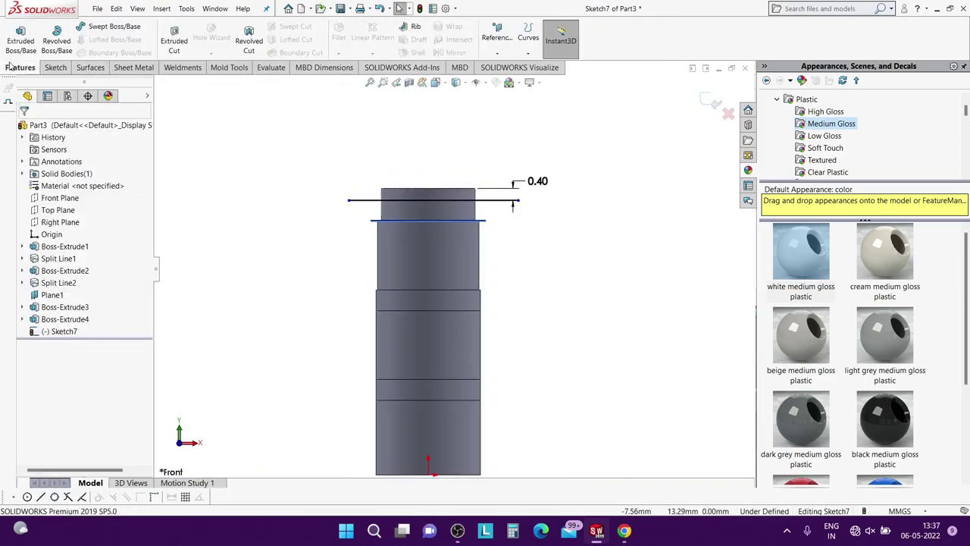
pyautogui.click(528, 38)
pyautogui.click(548, 66)
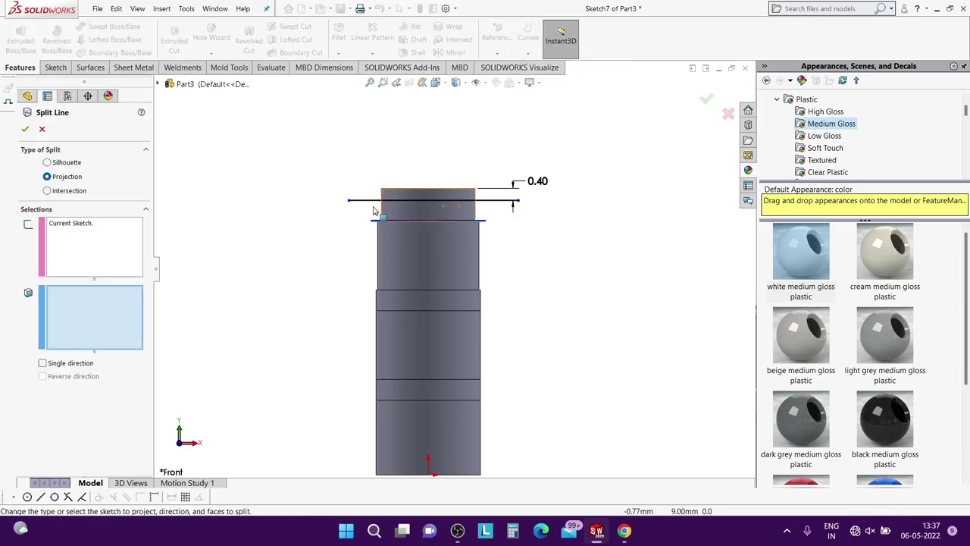
pyautogui.click(442, 205)
pyautogui.click(25, 130)
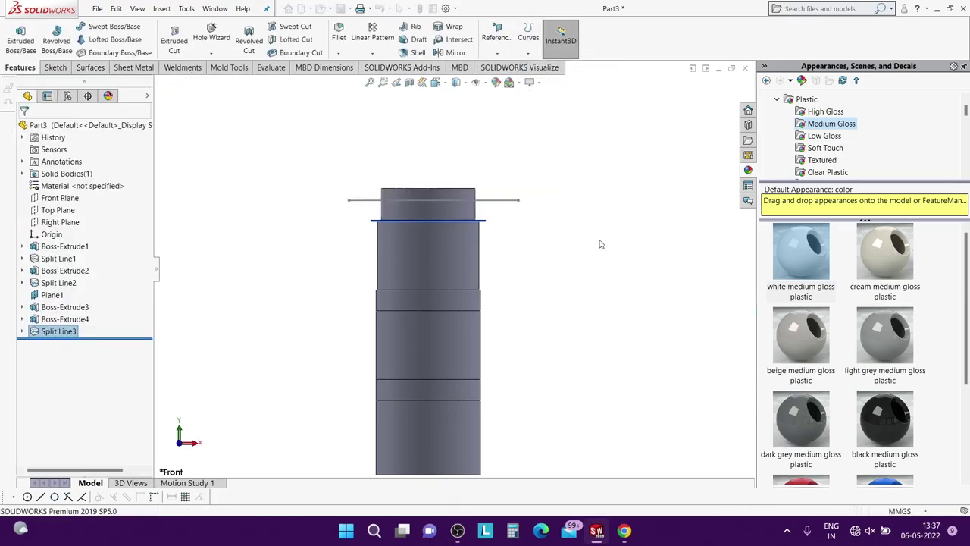
# Hide Plane1.
pyautogui.moveTo(564, 263); pyautogui.dragTo(574, 291, button='middle')
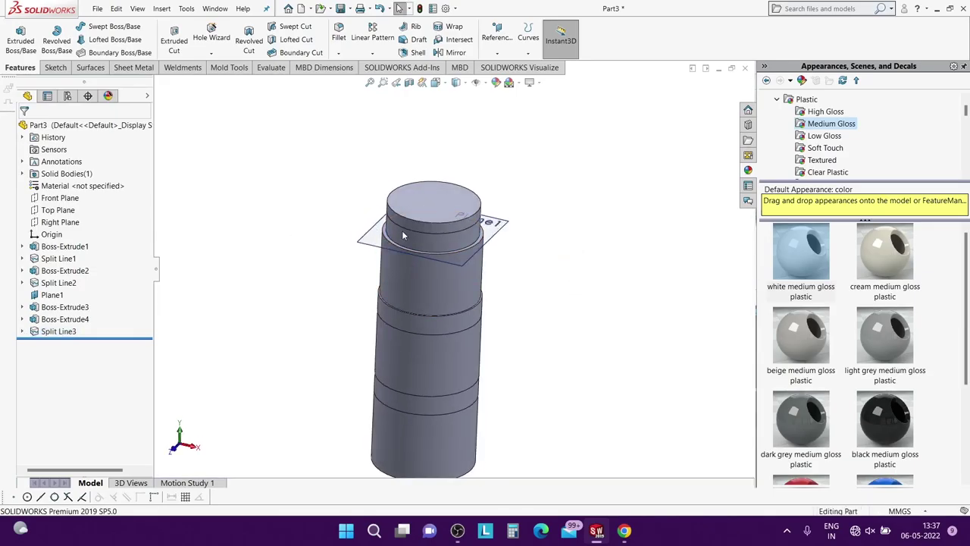
pyautogui.rightClick(360, 241)
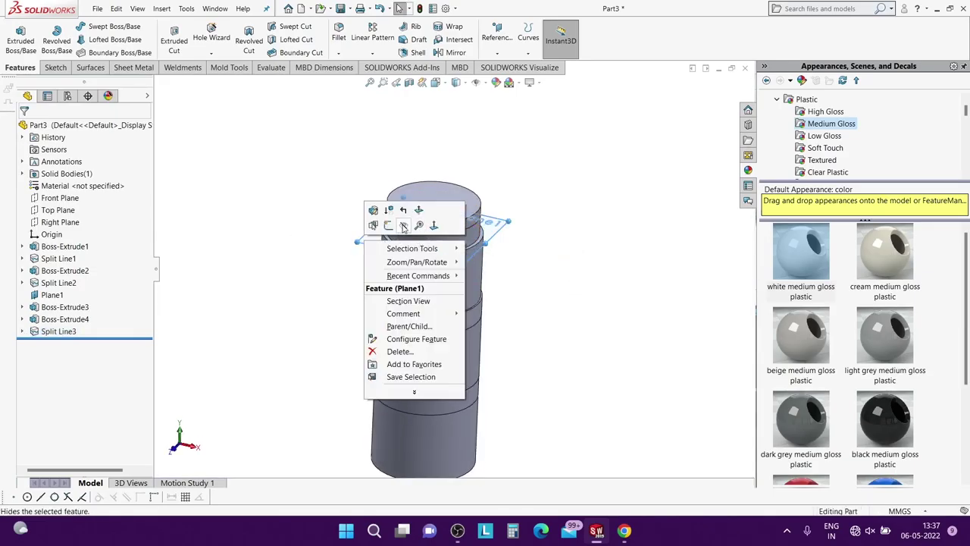
pyautogui.click(403, 225)
# Create Plane2 offset 13.00 mm from the cylinder's base, flipped to sit above the top.
pyautogui.moveTo(511, 243)
pyautogui.mouseDown(button='middle')
pyautogui.moveTo(477, 204)
pyautogui.moveTo(449, 213)
pyautogui.mouseUp(button='middle')
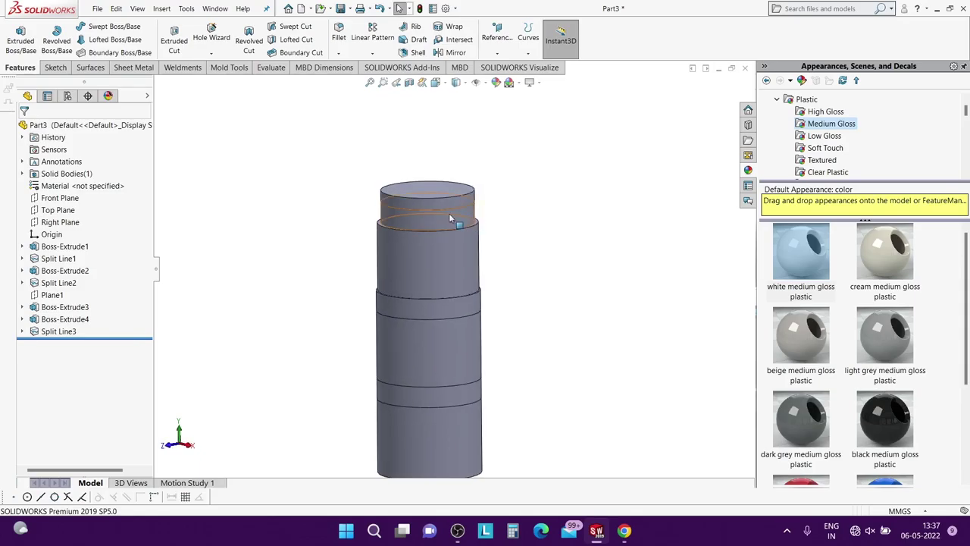
pyautogui.click(504, 38)
pyautogui.click(505, 69)
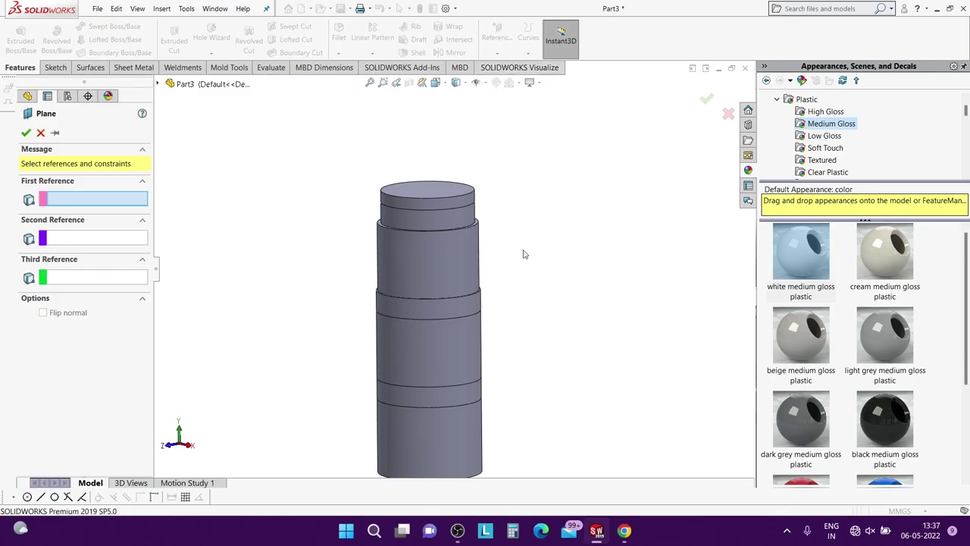
pyautogui.moveTo(523, 254)
pyautogui.mouseDown(button='middle')
pyautogui.moveTo(472, 301)
pyautogui.moveTo(461, 357)
pyautogui.mouseUp(button='middle')
pyautogui.click(459, 361)
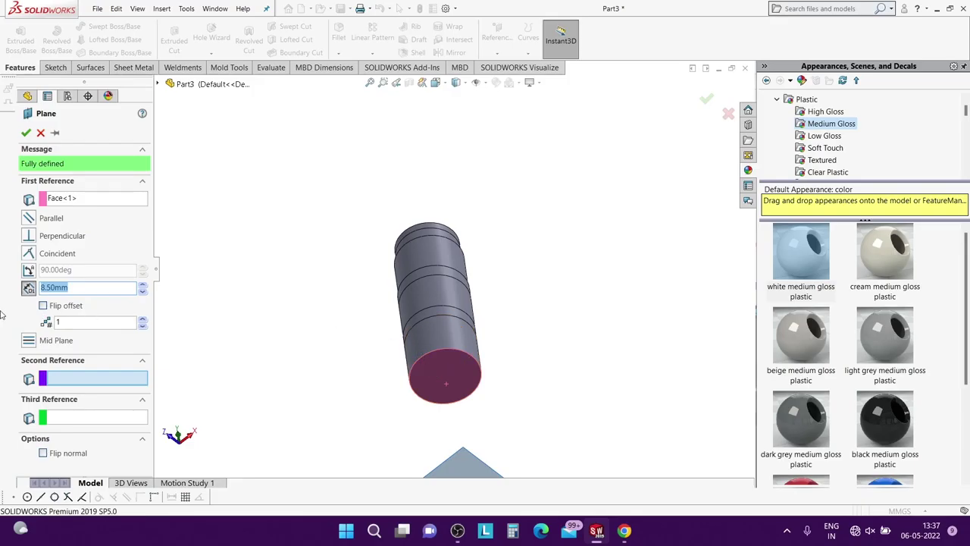
pyautogui.click(43, 305)
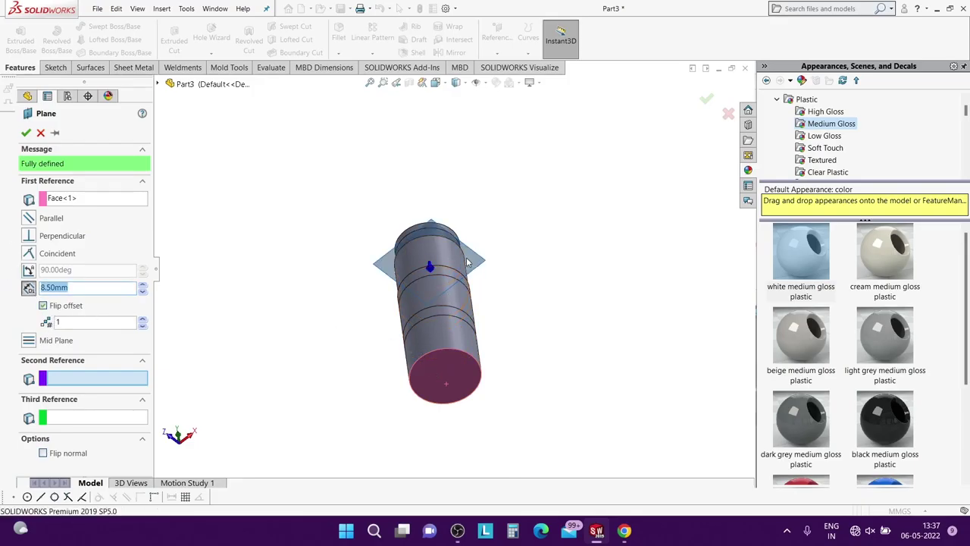
pyautogui.moveTo(467, 263); pyautogui.dragTo(462, 227, button='middle')
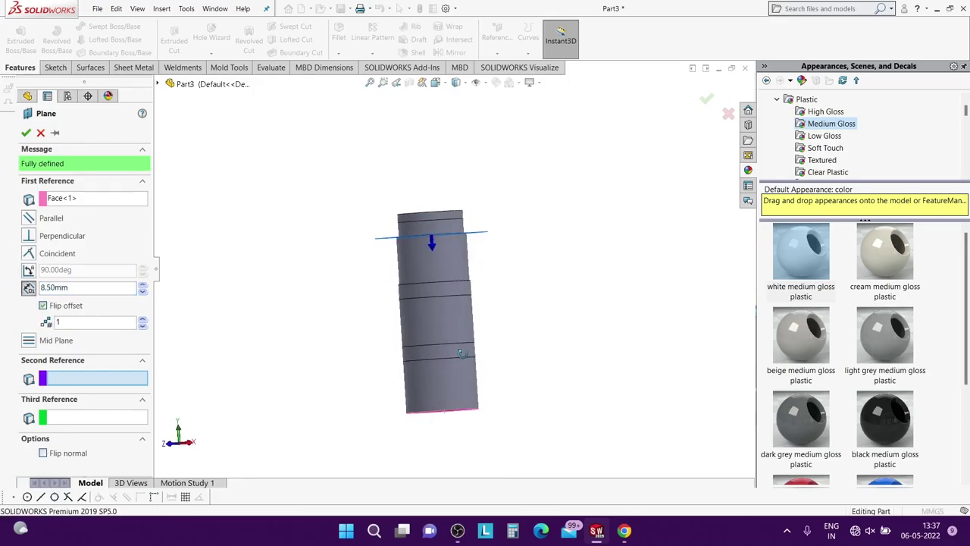
pyautogui.click(83, 287)
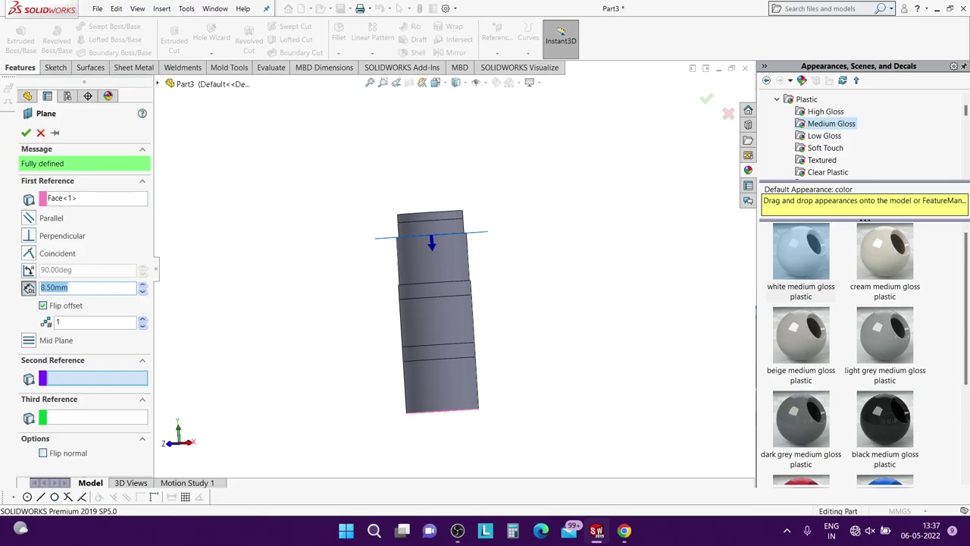
pyautogui.write('13')
pyautogui.press('Return')
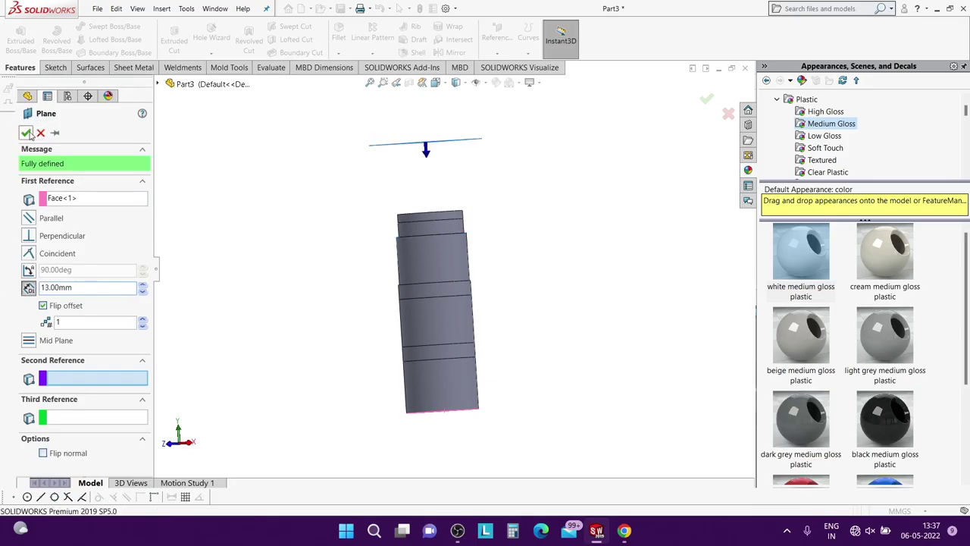
pyautogui.click(26, 133)
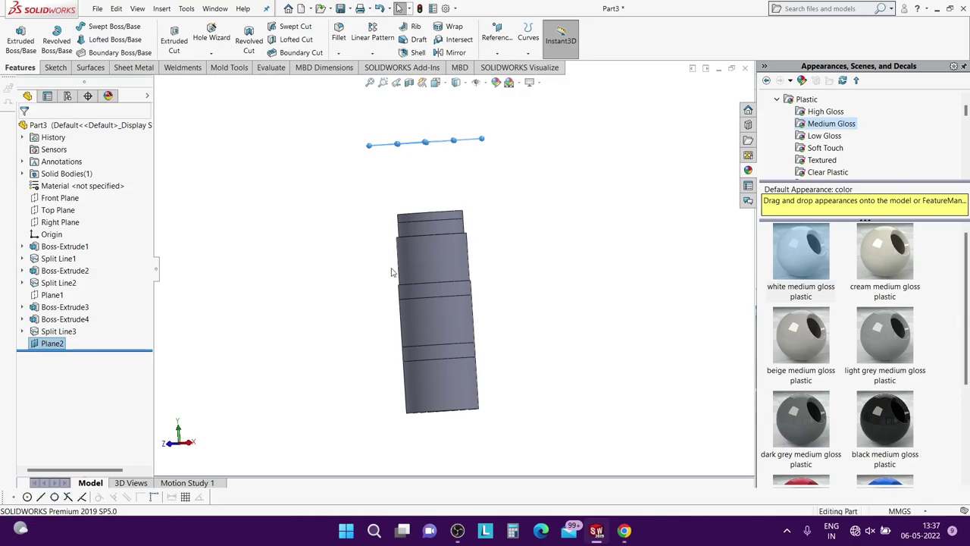
pyautogui.hotkey('ctrl', '7')
pyautogui.click(446, 244)
# Face Plane2, sketch a circle at the origin, and dimension its diameter to 2.60 mm.
pyautogui.click(529, 219)
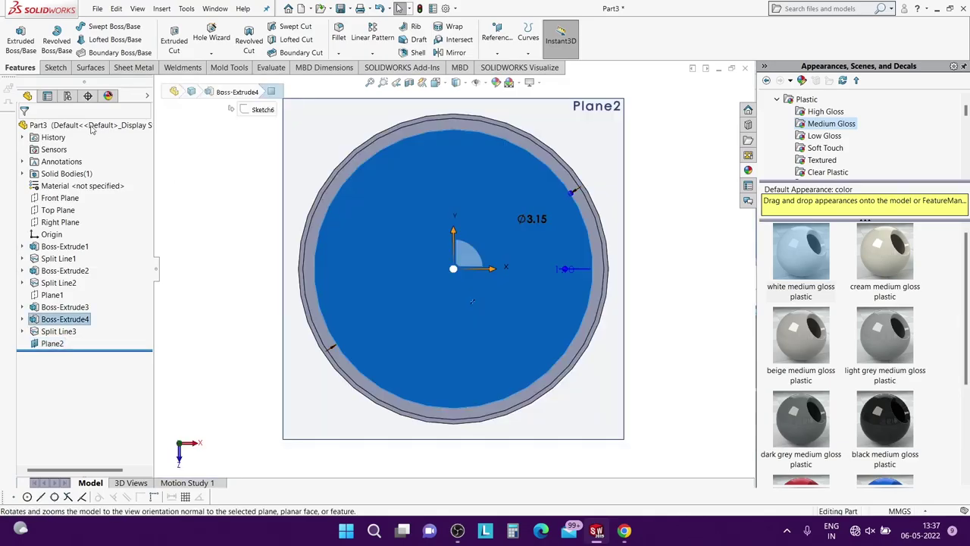
pyautogui.click(55, 68)
pyautogui.click(117, 27)
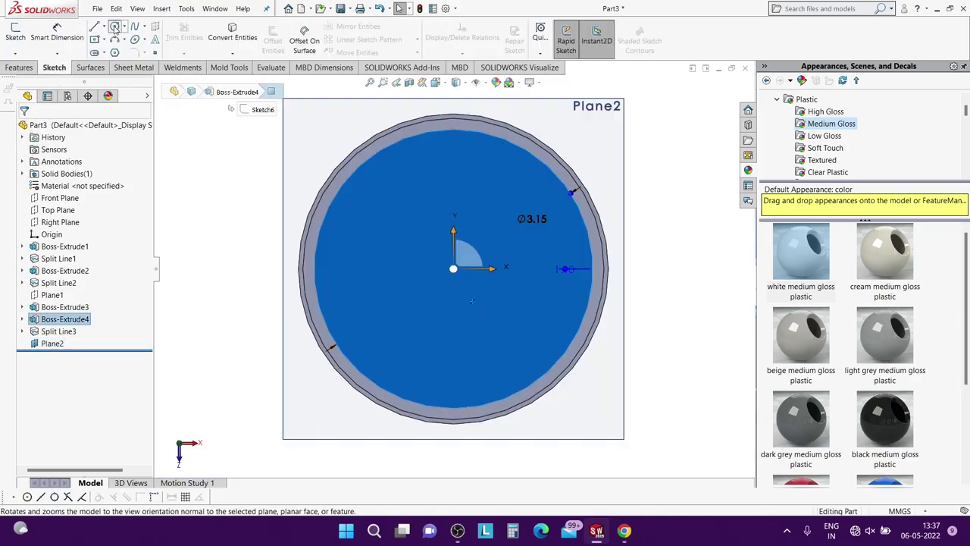
pyautogui.click(454, 267)
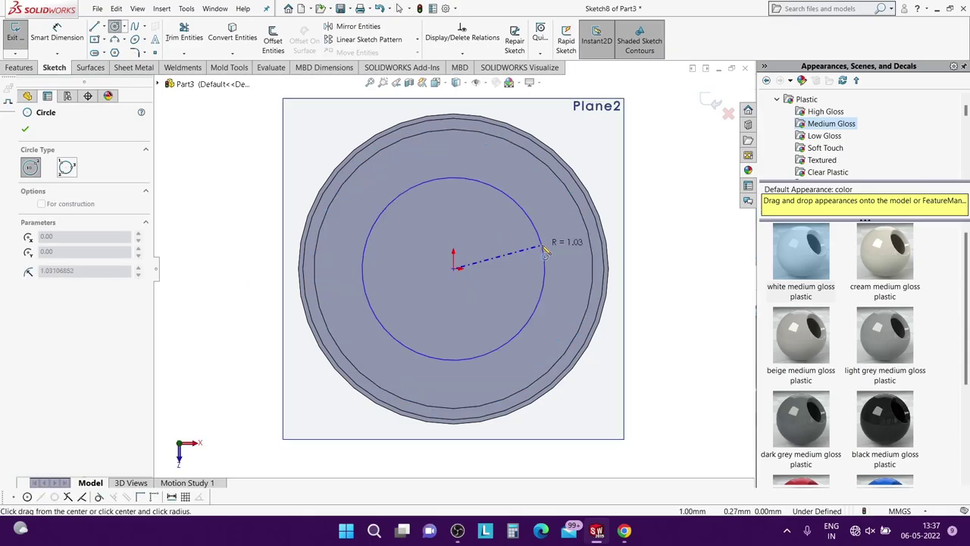
pyautogui.click(546, 217)
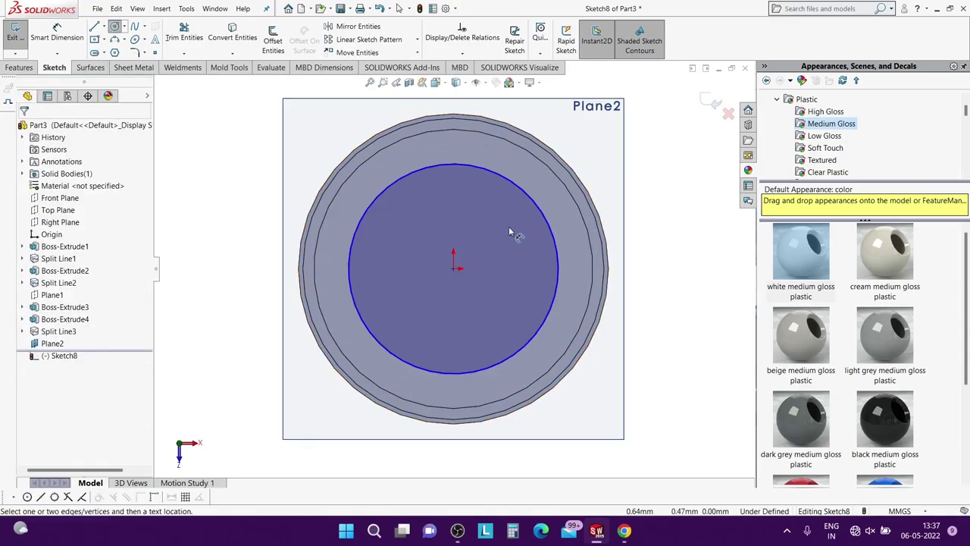
pyautogui.press('d')
pyautogui.click(529, 205)
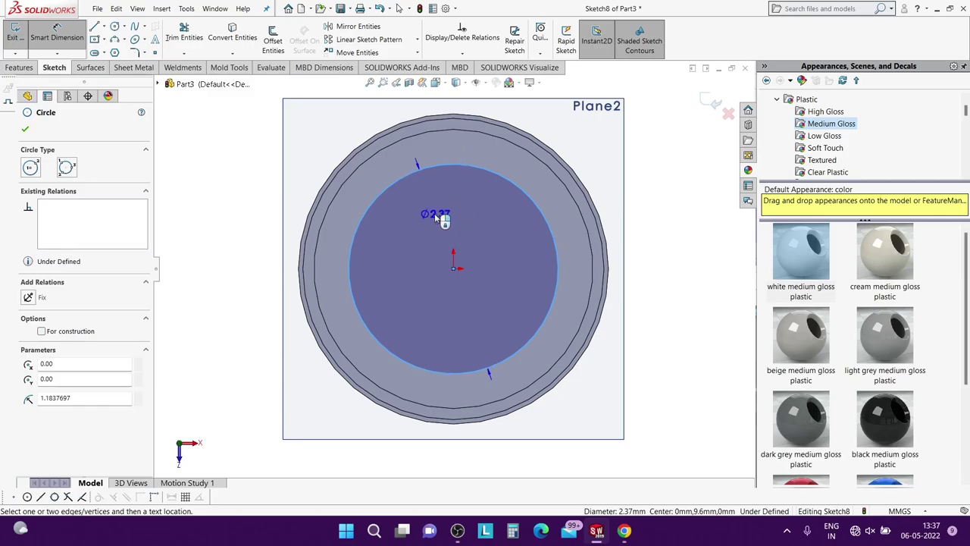
pyautogui.click(436, 215)
pyautogui.write('2.6')
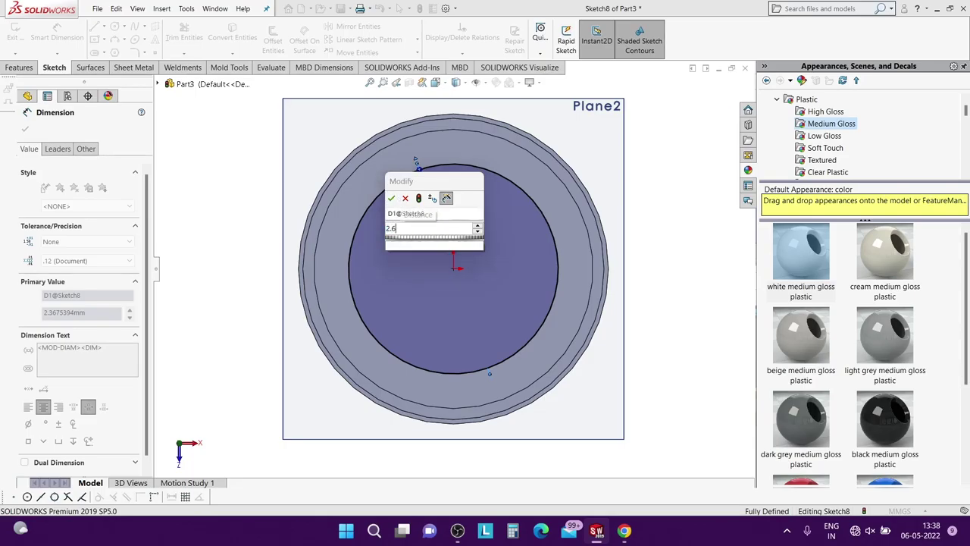
pyautogui.click(394, 199)
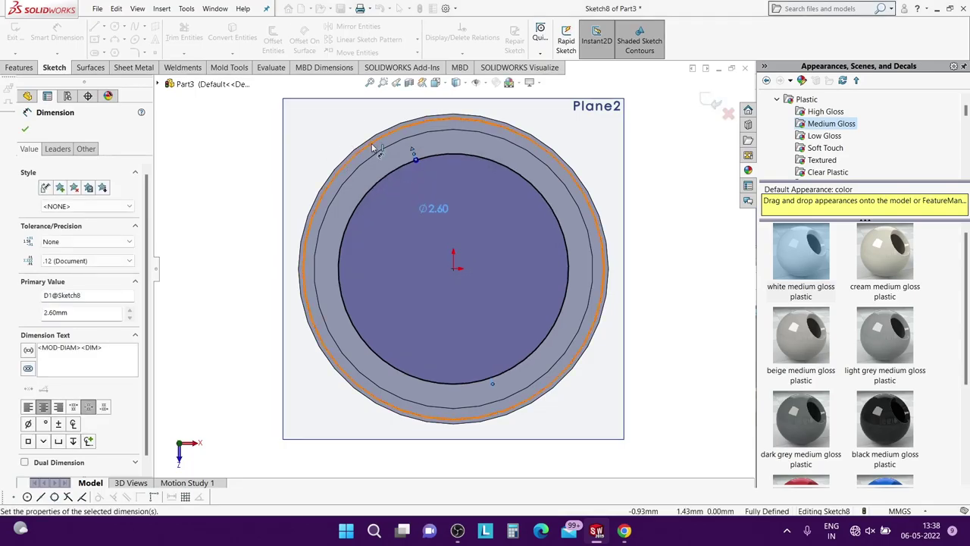
pyautogui.click(25, 130)
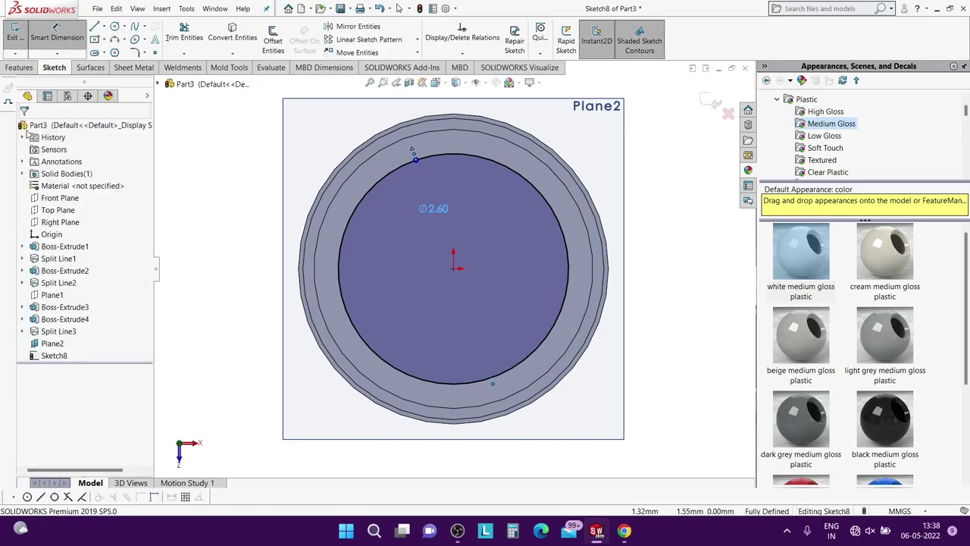
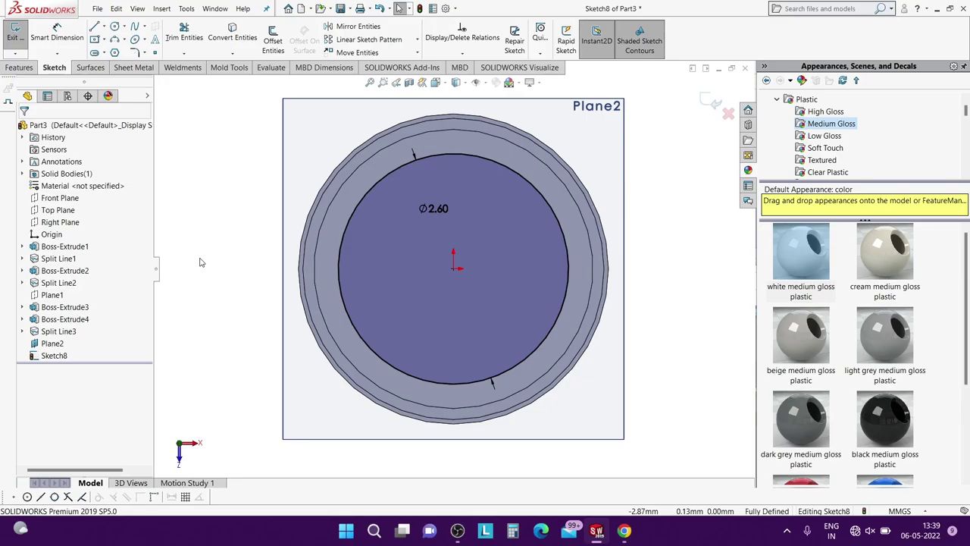
# Exit the Ø2.60 circle sketch and turn the view normal to Plane2.
pyautogui.click(713, 107)
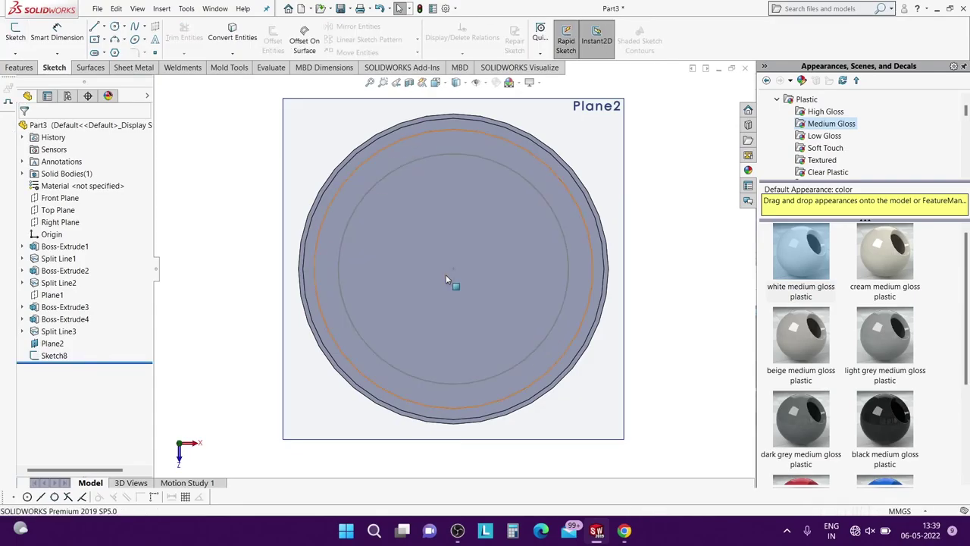
pyautogui.moveTo(446, 275)
pyautogui.mouseDown(button='middle')
pyautogui.moveTo(431, 196)
pyautogui.moveTo(460, 126)
pyautogui.mouseUp(button='middle')
pyautogui.scroll(5, 434, 195)
pyautogui.rightClick(515, 130)
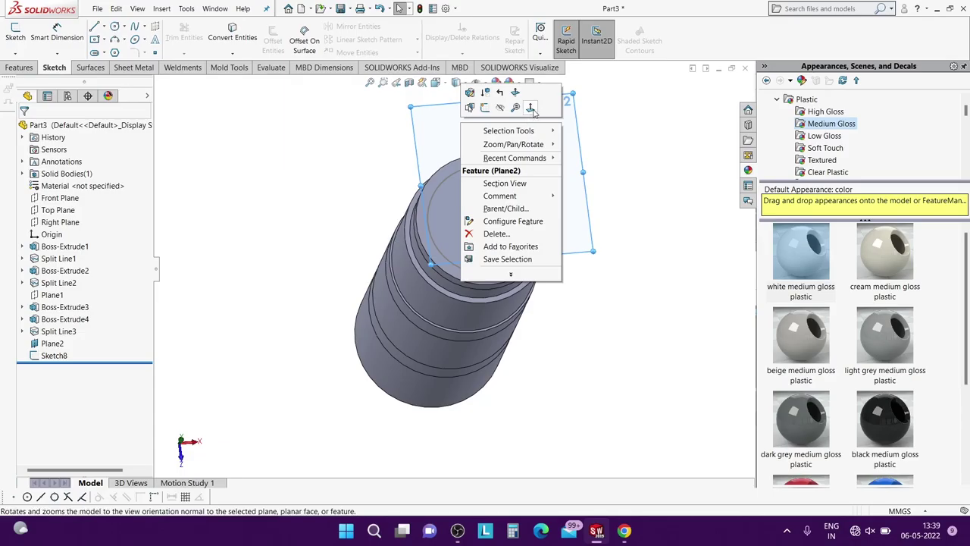
pyautogui.click(536, 113)
# Draw an origin-centred circle on Plane2, dimension it Ø2.95 mm, and exit Sketch9.
pyautogui.click(115, 27)
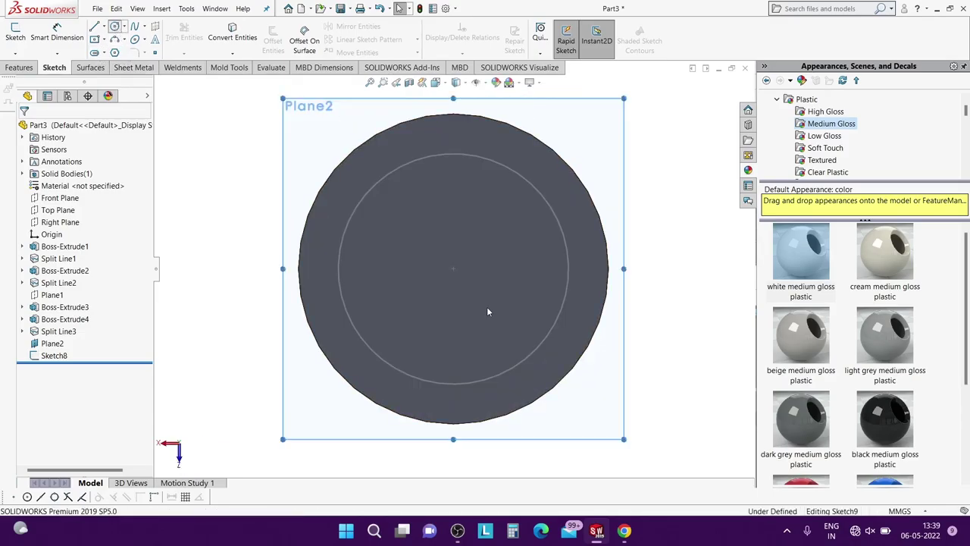
pyautogui.click(453, 268)
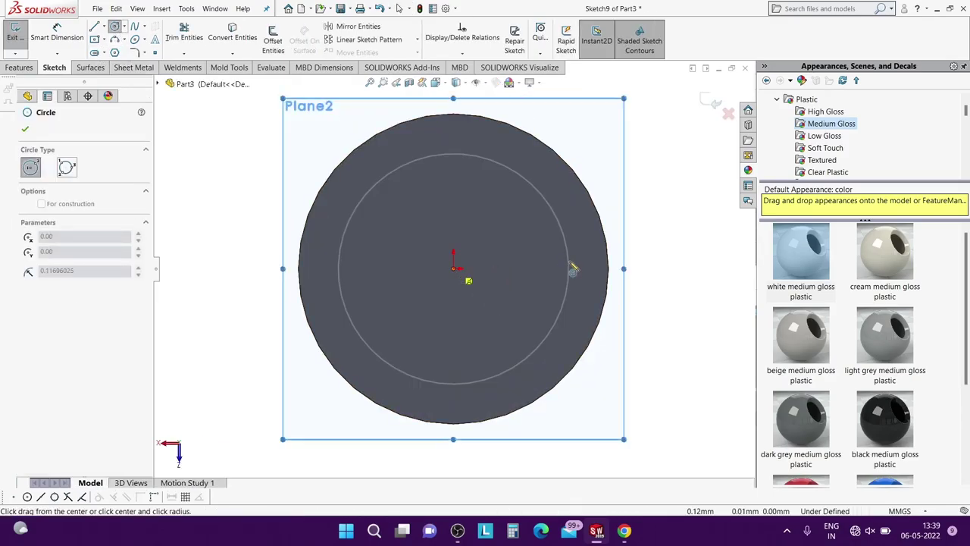
pyautogui.click(578, 268)
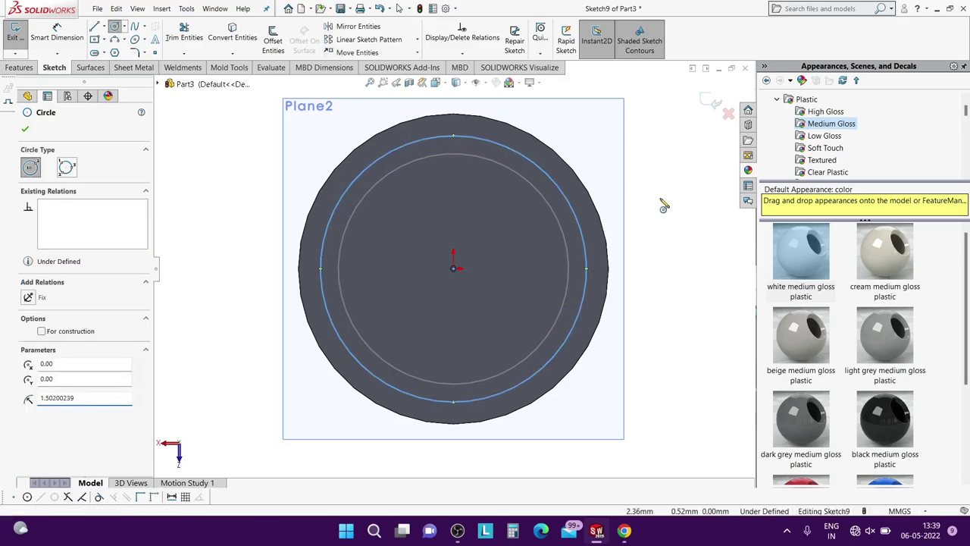
pyautogui.press('Escape')
pyautogui.click(576, 218)
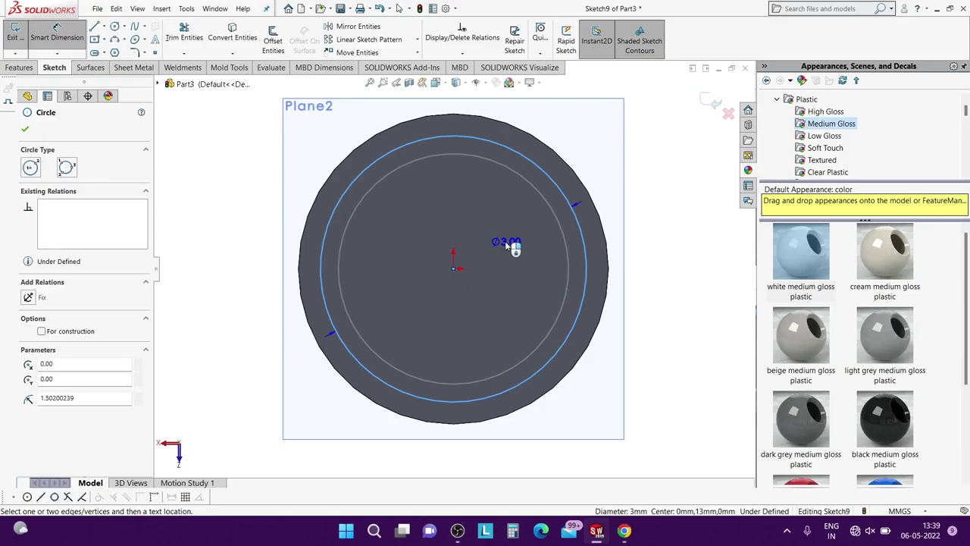
pyautogui.press('Escape')
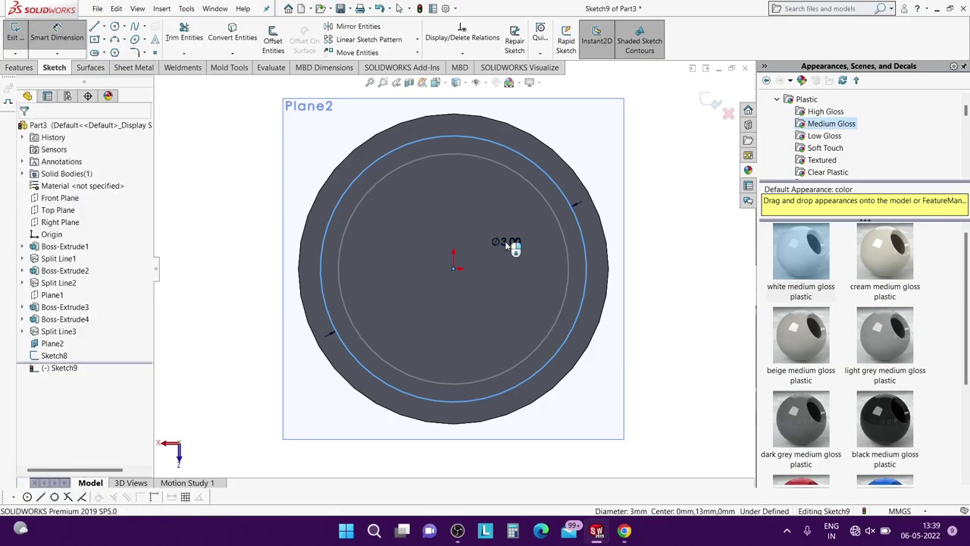
pyautogui.click(513, 247)
pyautogui.write('2.')
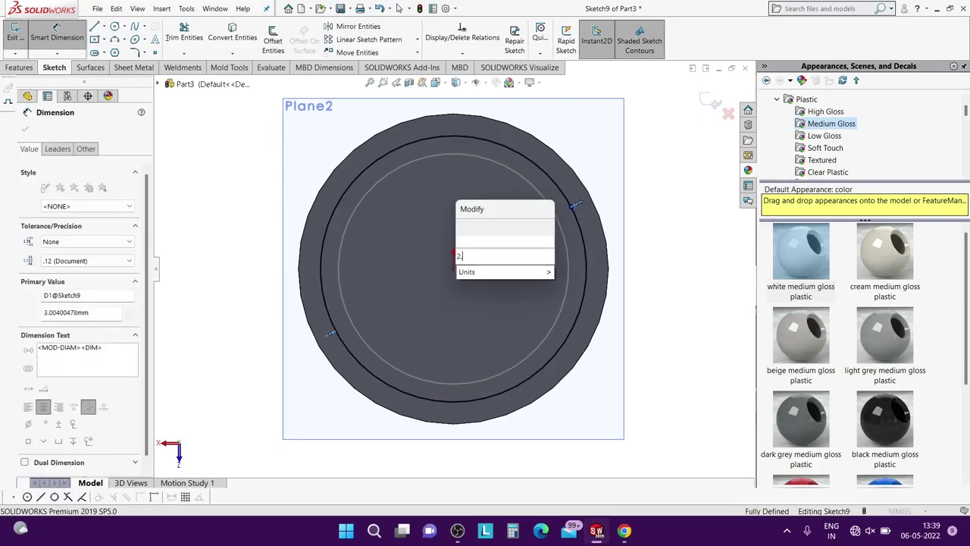
pyautogui.press('Escape')
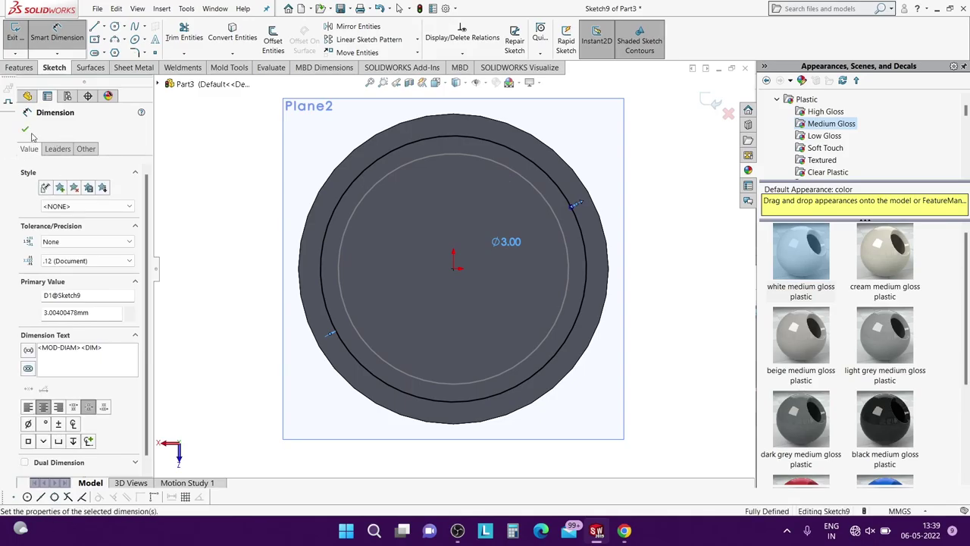
pyautogui.click(25, 129)
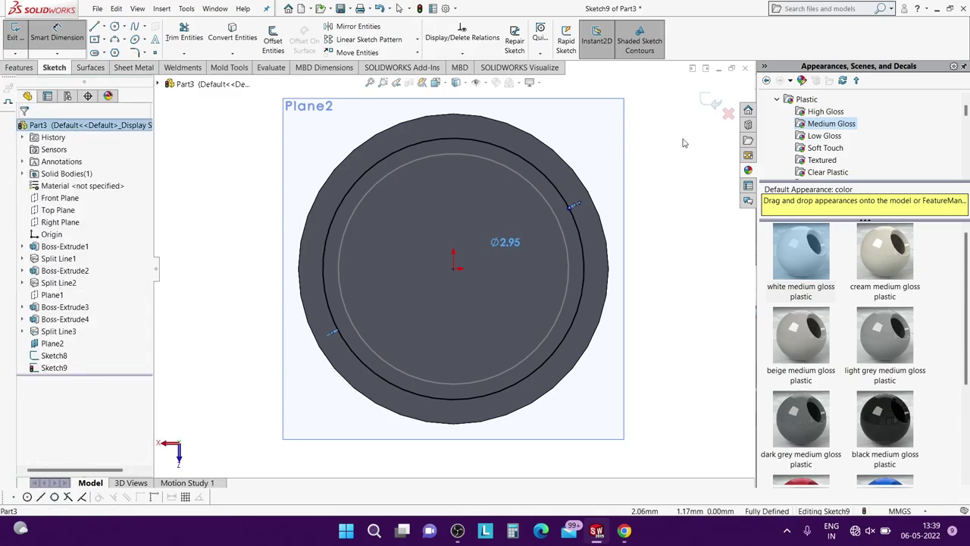
pyautogui.press('Escape')
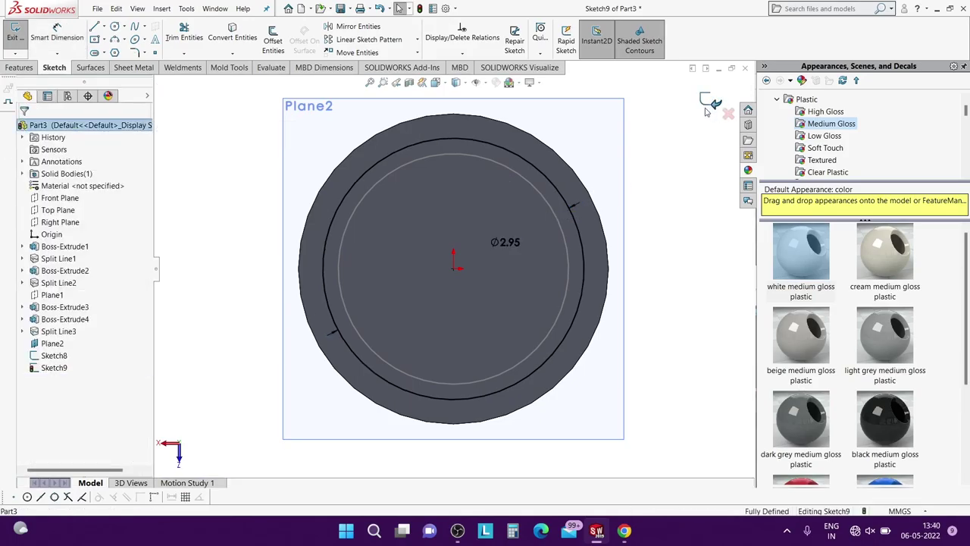
pyautogui.click(709, 105)
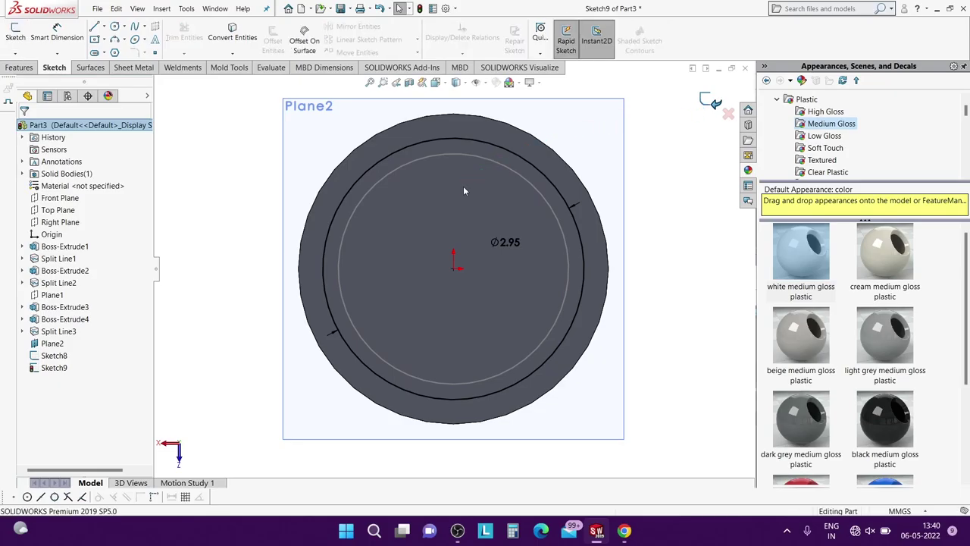
# Start a Lofted Boss/Base from the Plane2 circle to the tube's top circle and inspect the preview.
pyautogui.moveTo(465, 177)
pyautogui.mouseDown(button='middle')
pyautogui.moveTo(532, 150)
pyautogui.moveTo(543, 138)
pyautogui.moveTo(530, 133)
pyautogui.mouseUp(button='middle')
pyautogui.click(19, 66)
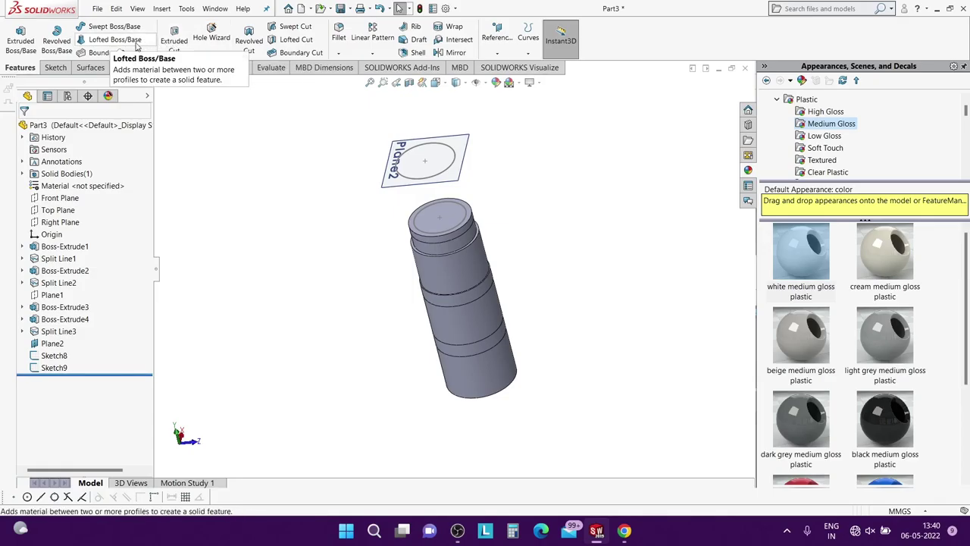
pyautogui.click(115, 40)
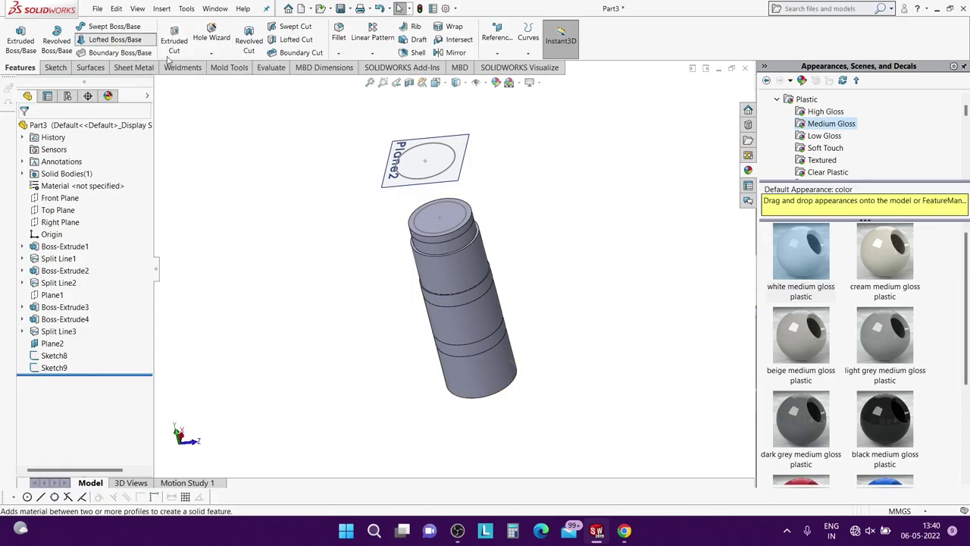
pyautogui.click(433, 176)
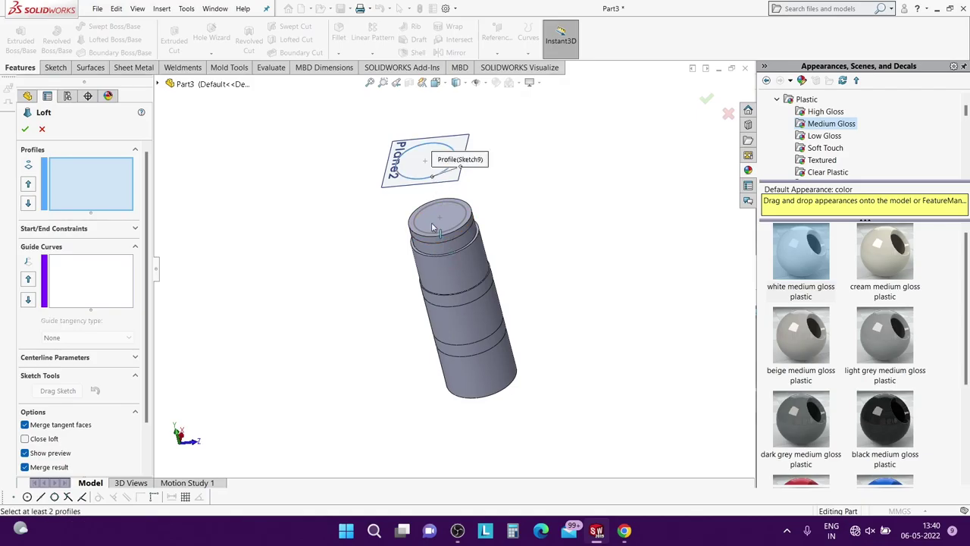
pyautogui.click(415, 220)
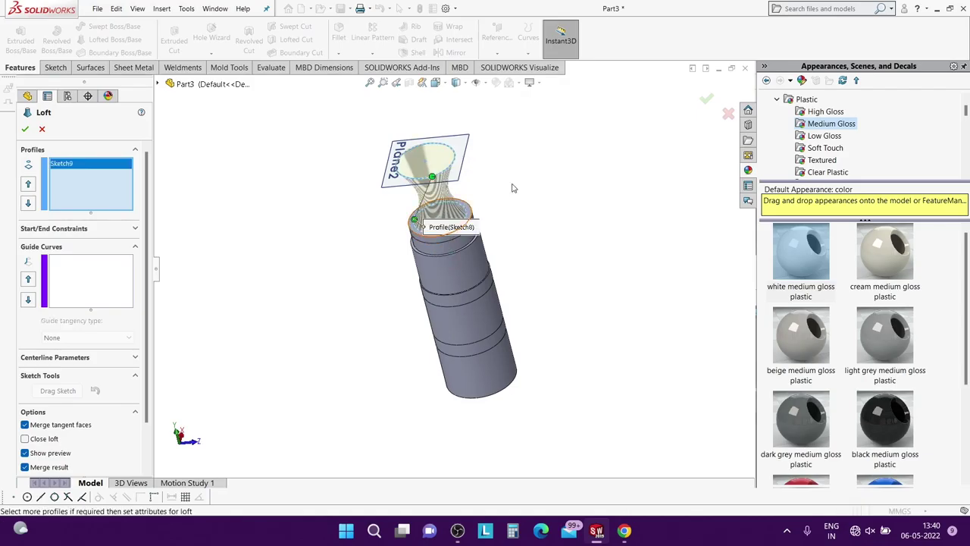
pyautogui.moveTo(511, 188); pyautogui.dragTo(518, 141, button='middle')
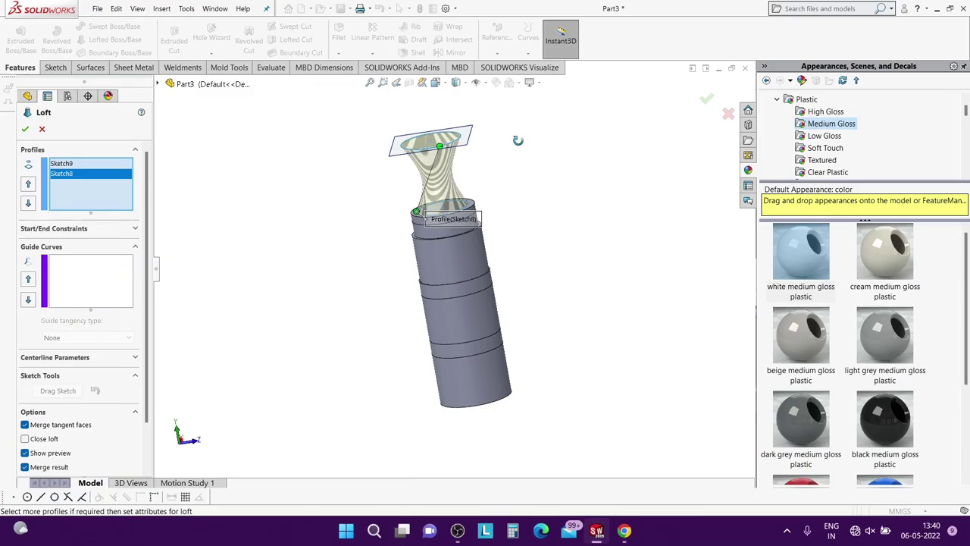
pyautogui.moveTo(518, 141); pyautogui.dragTo(526, 176, button='middle')
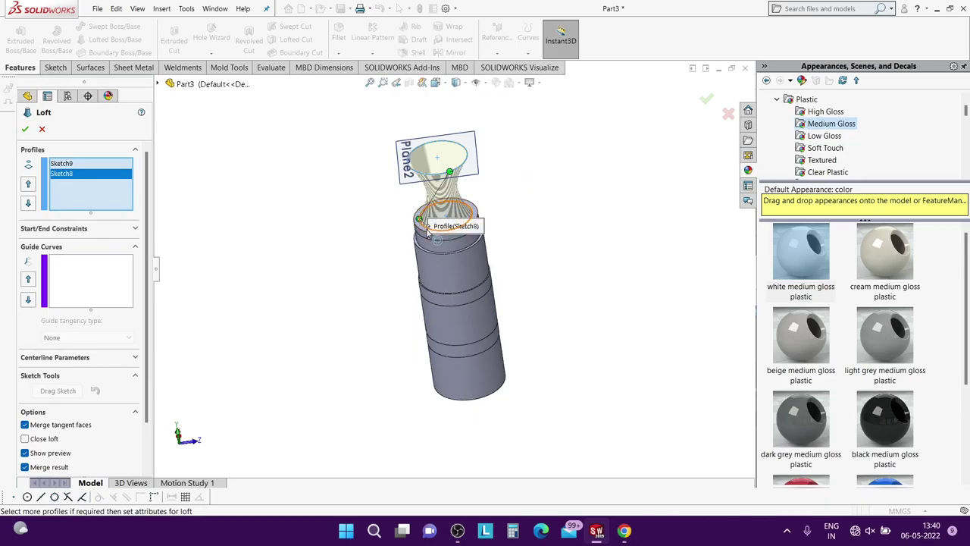
# Remove the second loft profile, re-check the preview, then cancel the loft.
pyautogui.rightClick(64, 175)
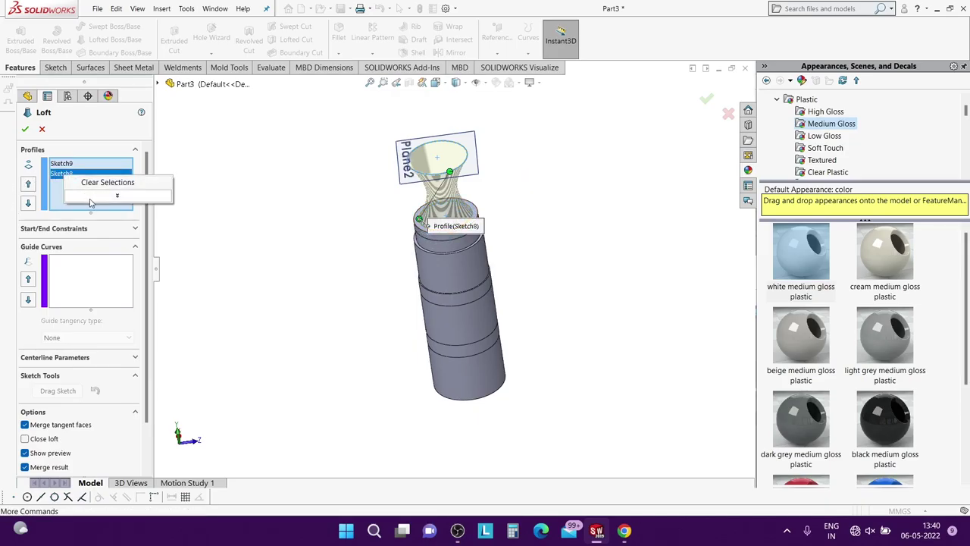
pyautogui.click(95, 194)
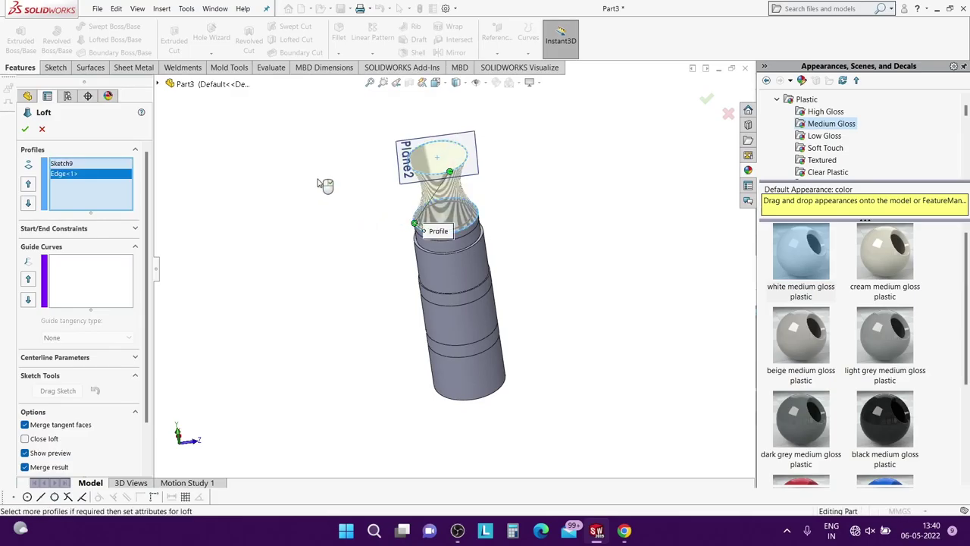
pyautogui.moveTo(325, 185); pyautogui.dragTo(329, 147, button='middle')
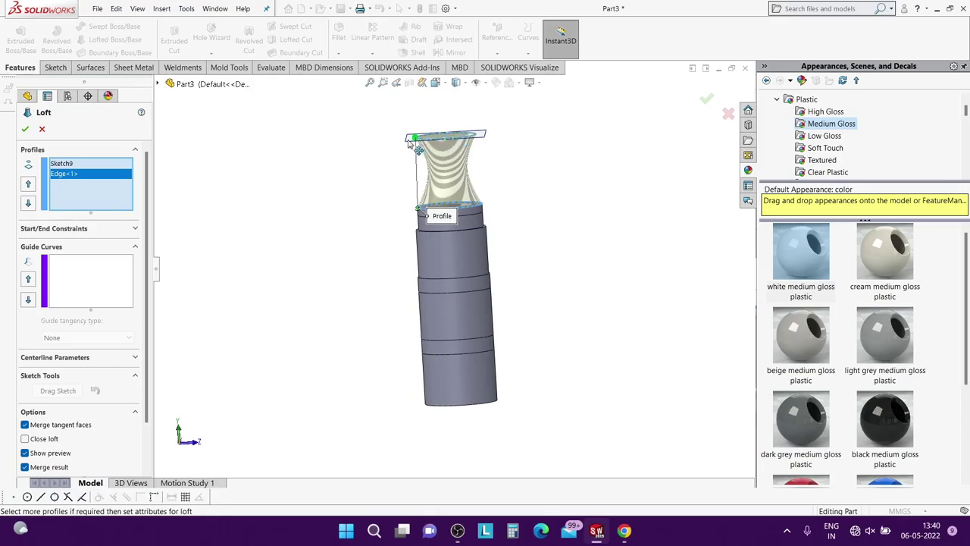
pyautogui.moveTo(511, 157)
pyautogui.mouseDown(button='middle')
pyautogui.moveTo(487, 198)
pyautogui.moveTo(488, 357)
pyautogui.moveTo(483, 197)
pyautogui.mouseUp(button='middle')
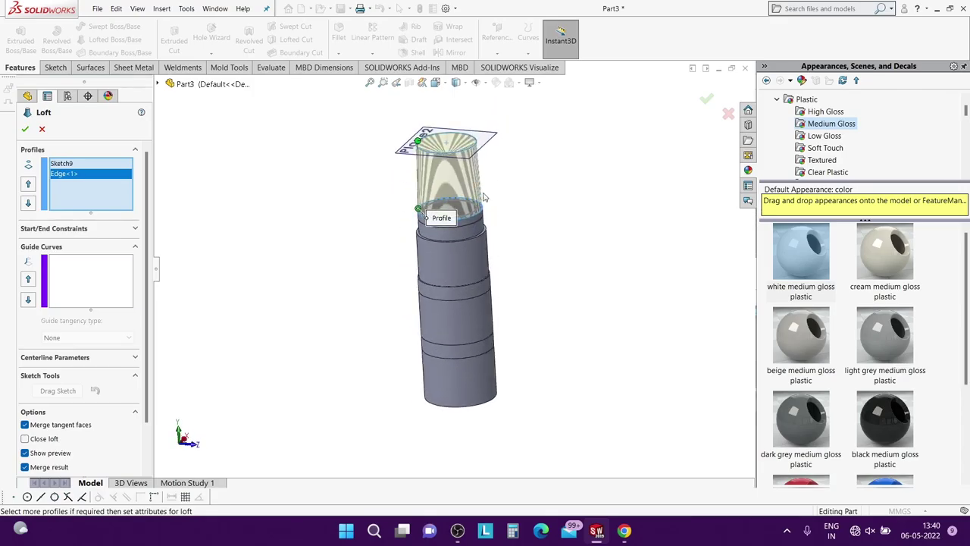
pyautogui.press('Escape')
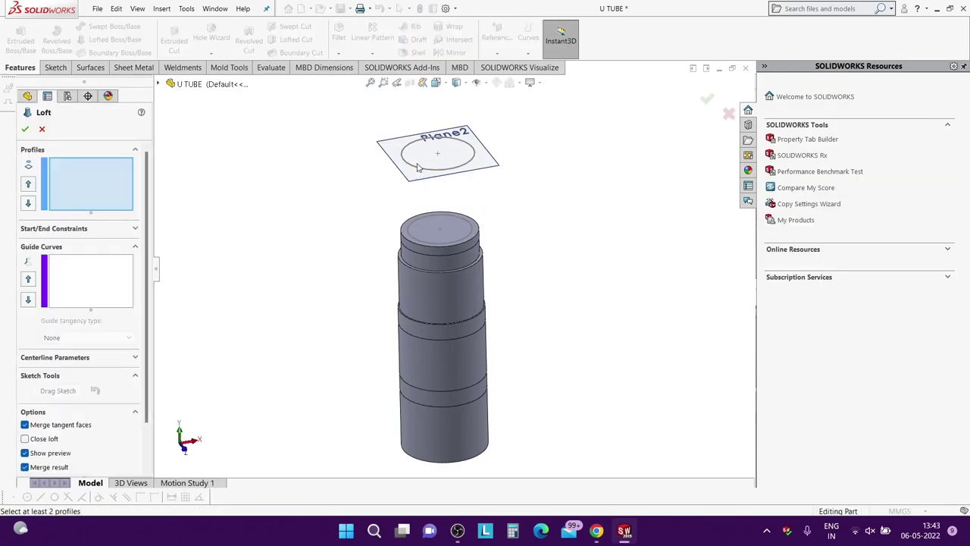
# Loft the Sketch9 circle to the Sketch8 top circle, check the preview, and accept Loft1.
pyautogui.click(416, 171)
pyautogui.click(409, 223)
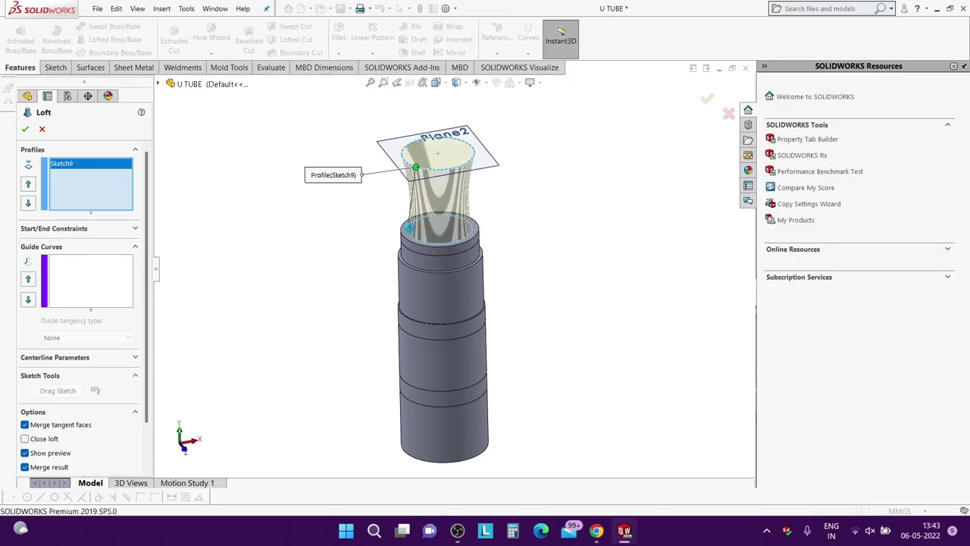
pyautogui.moveTo(371, 235); pyautogui.dragTo(323, 149, button='middle')
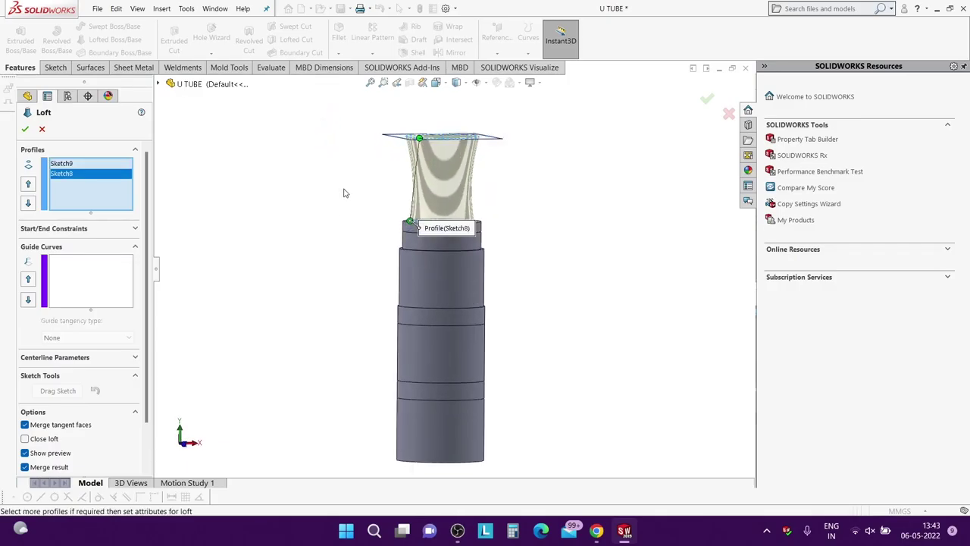
pyautogui.moveTo(464, 158)
pyautogui.mouseDown(button='middle')
pyautogui.moveTo(531, 165)
pyautogui.moveTo(460, 153)
pyautogui.mouseUp(button='middle')
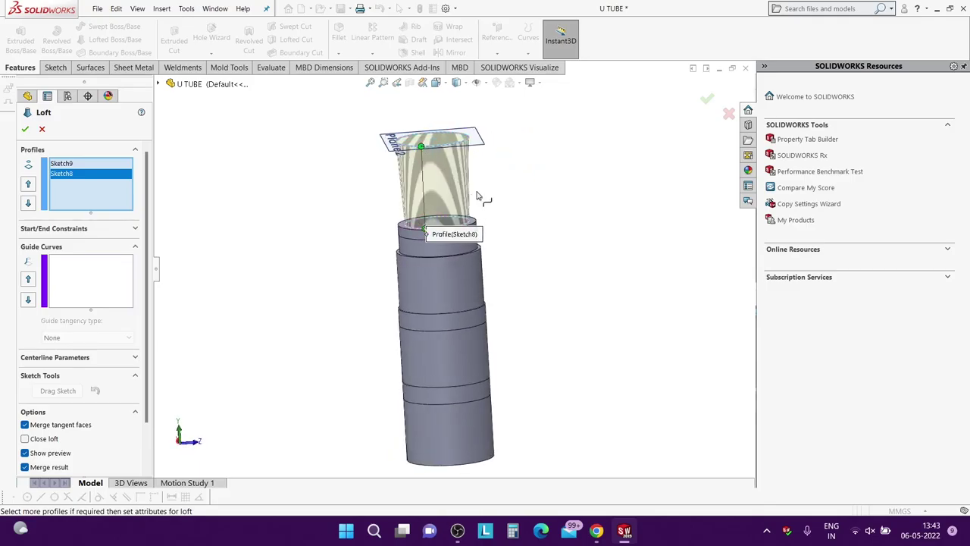
pyautogui.moveTo(521, 220)
pyautogui.mouseDown(button='middle')
pyautogui.moveTo(494, 162)
pyautogui.moveTo(368, 212)
pyautogui.mouseUp(button='middle')
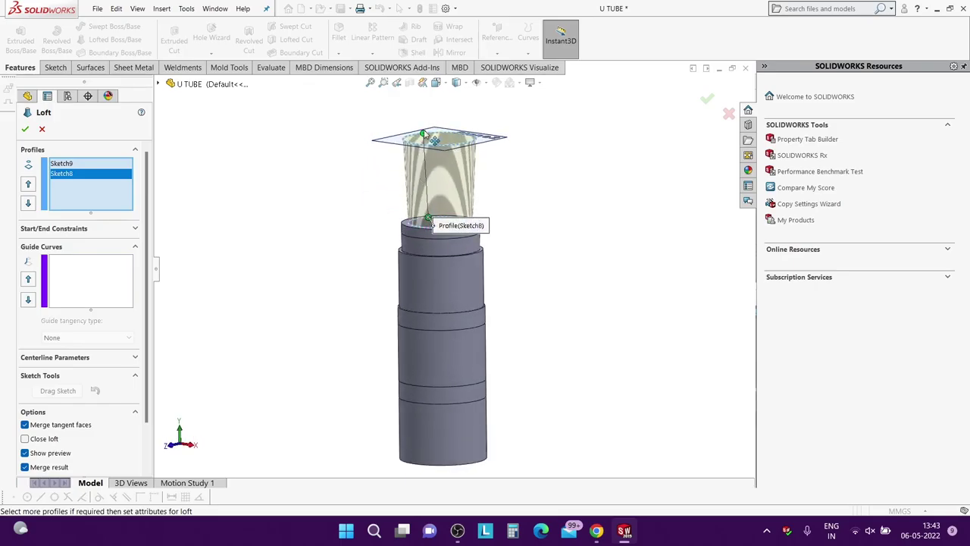
pyautogui.moveTo(514, 272)
pyautogui.mouseDown(button='middle')
pyautogui.moveTo(550, 228)
pyautogui.moveTo(562, 253)
pyautogui.mouseUp(button='middle')
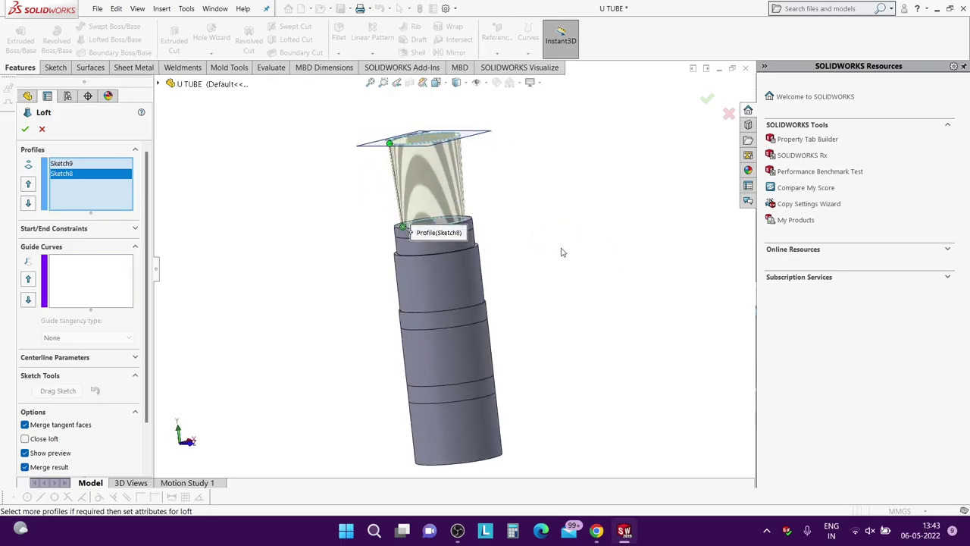
pyautogui.click(24, 130)
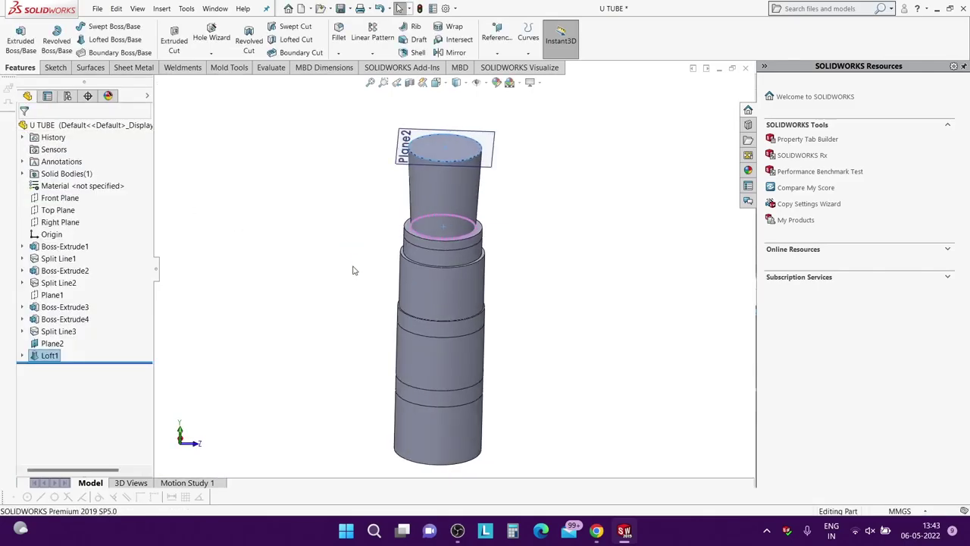
# Create Plane3 offset 1 mm from the tube's flat top face.
pyautogui.scroll(-3, 500, 158)
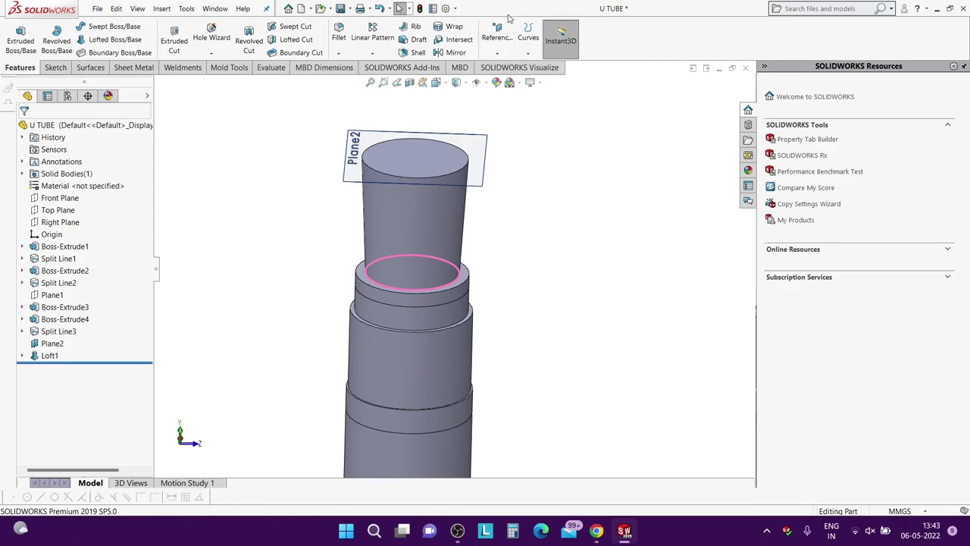
pyautogui.click(497, 37)
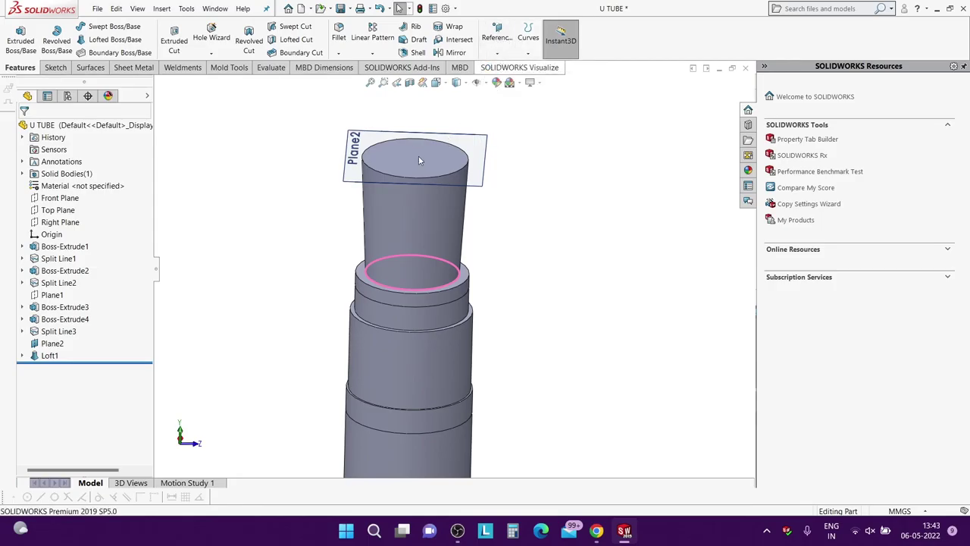
pyautogui.click(388, 148)
pyautogui.scroll(5, 452, 211)
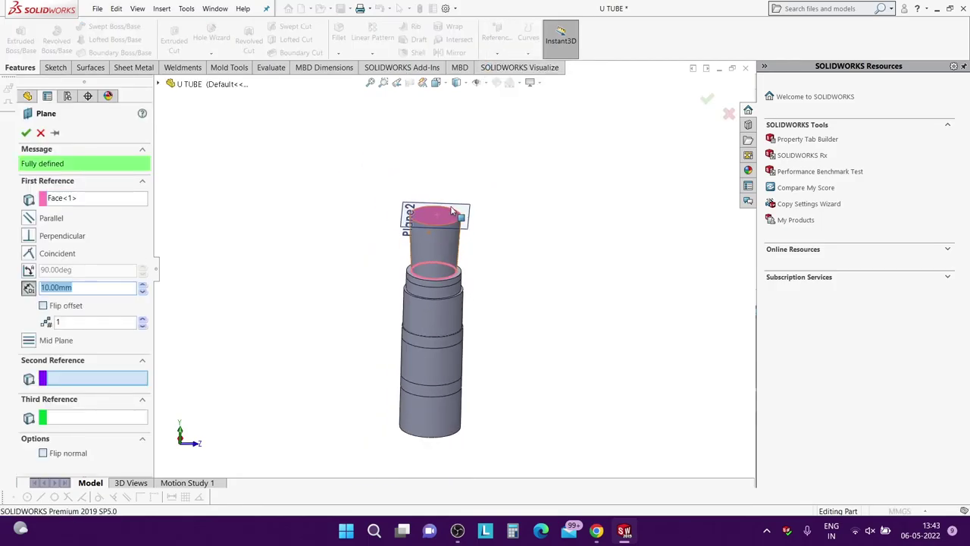
pyautogui.scroll(-2, 500, 227)
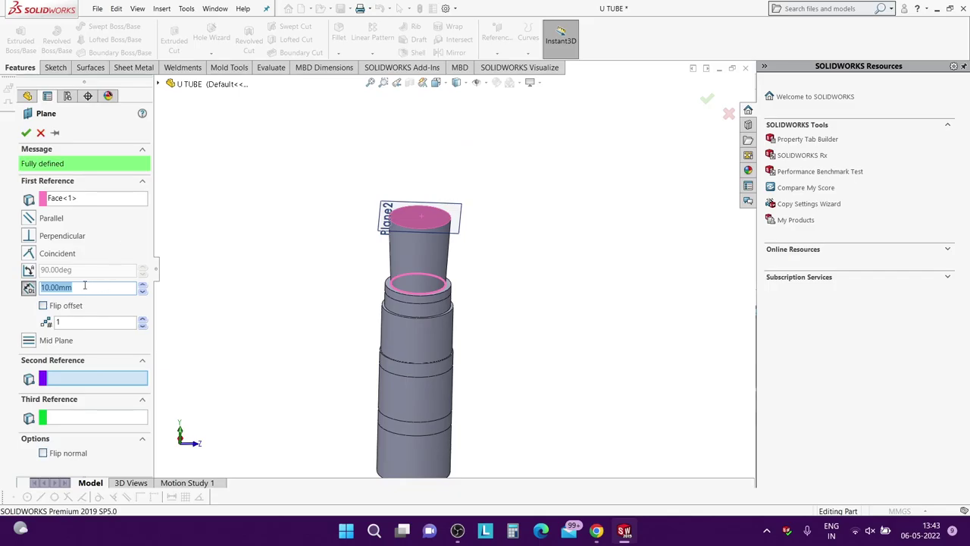
pyautogui.write('1')
pyautogui.press('Return')
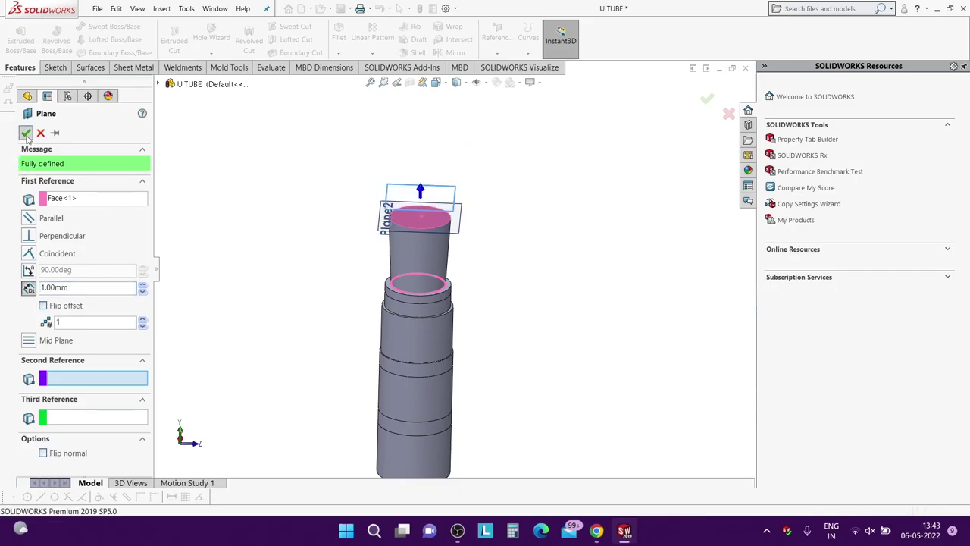
pyautogui.click(26, 132)
pyautogui.moveTo(409, 203)
pyautogui.mouseDown(button='middle')
pyautogui.moveTo(407, 194)
pyautogui.moveTo(389, 217)
pyautogui.mouseUp(button='middle')
pyautogui.rightClick(390, 216)
# View Plane3 normal-to and draw a circle centred on the origin.
pyautogui.click(460, 197)
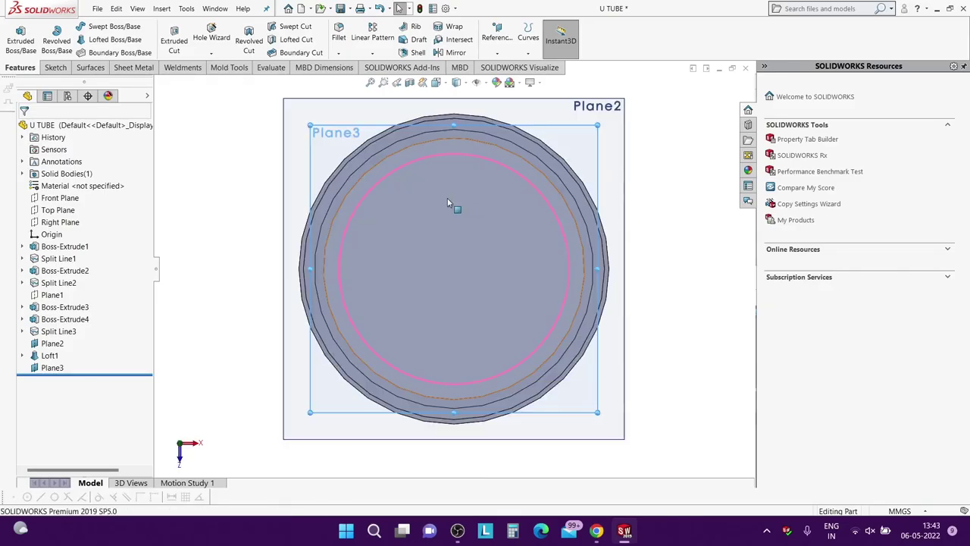
pyautogui.click(56, 68)
pyautogui.click(115, 27)
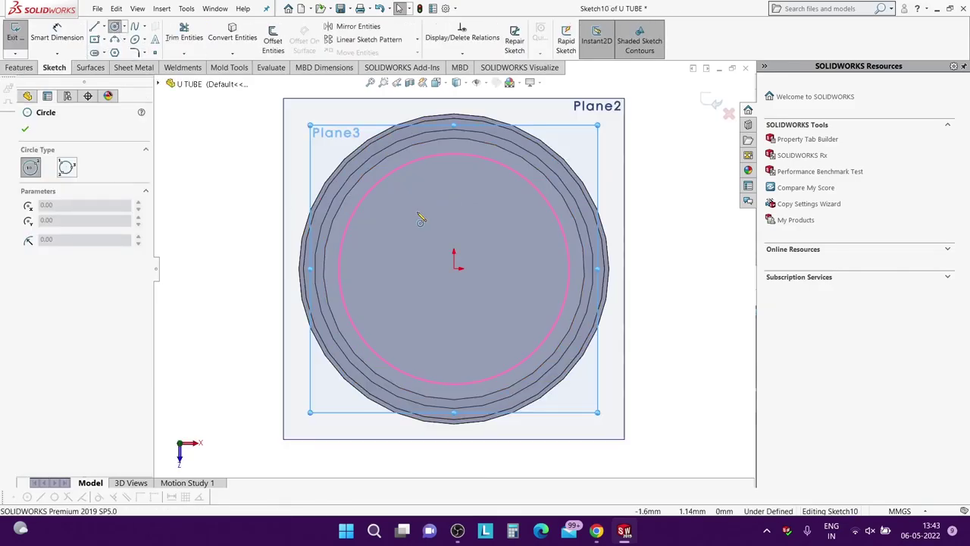
pyautogui.click(453, 269)
pyautogui.click(511, 274)
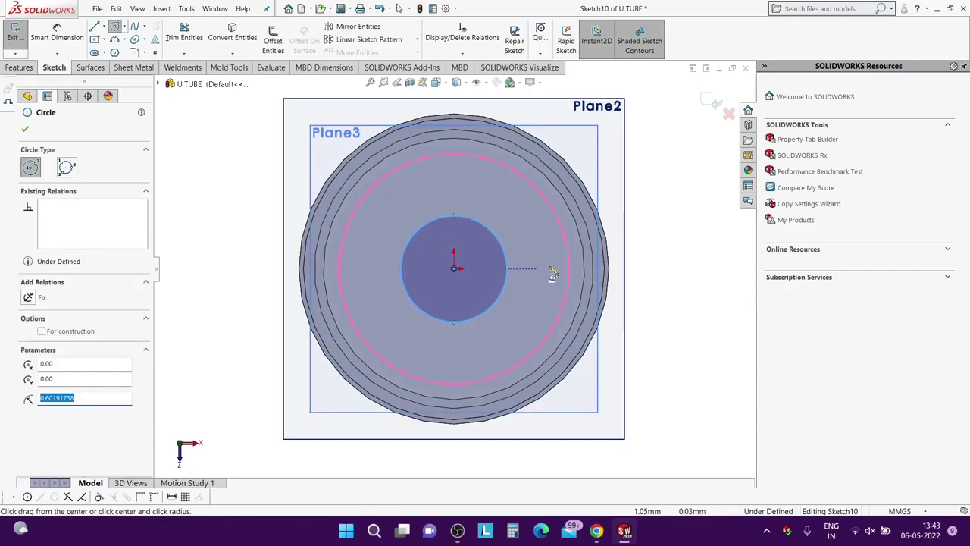
pyautogui.press('Escape')
# Dimension the circle to Ø1 mm and exit the sketch as Sketch10.
pyautogui.press('d')
pyautogui.click(483, 225)
pyautogui.click(531, 220)
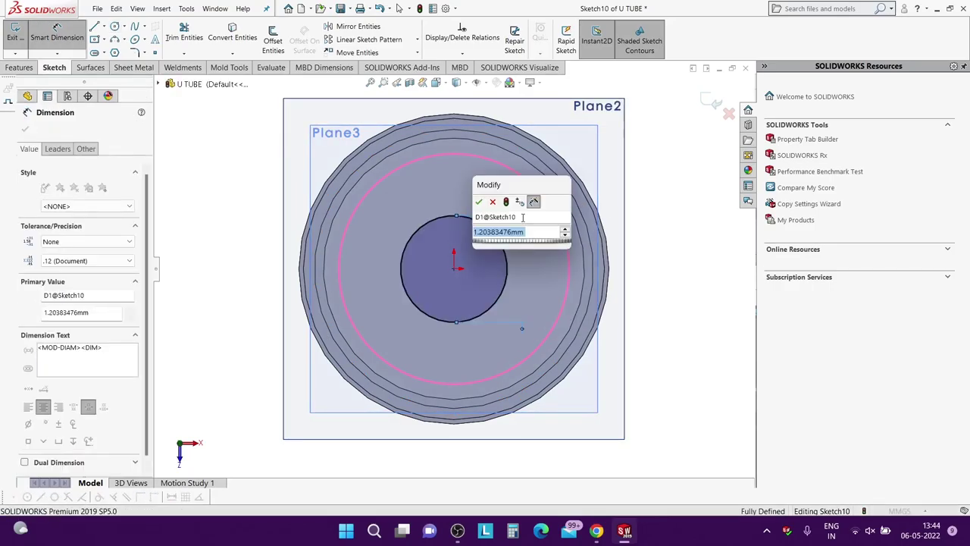
pyautogui.write('1')
pyautogui.press('Return')
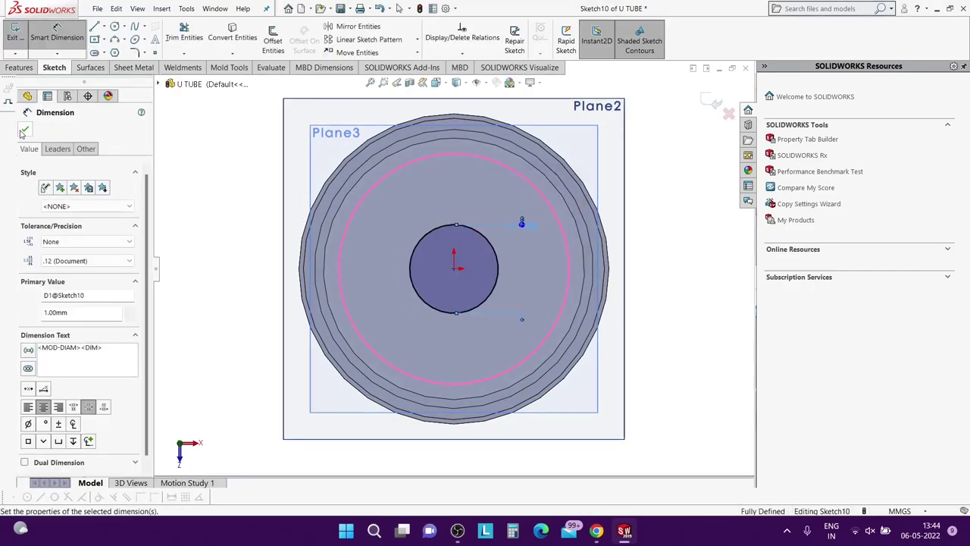
pyautogui.click(24, 131)
pyautogui.click(710, 104)
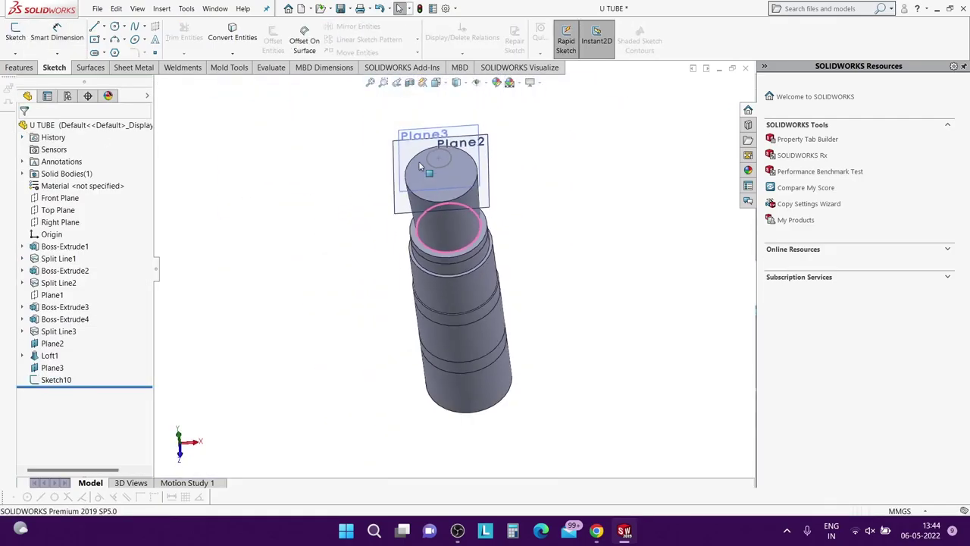
# Loft from the Ø1 mm Sketch10 circle to the tube's top edge, creating Loft2.
pyautogui.moveTo(402, 187); pyautogui.dragTo(451, 119, button='middle')
pyautogui.click(18, 68)
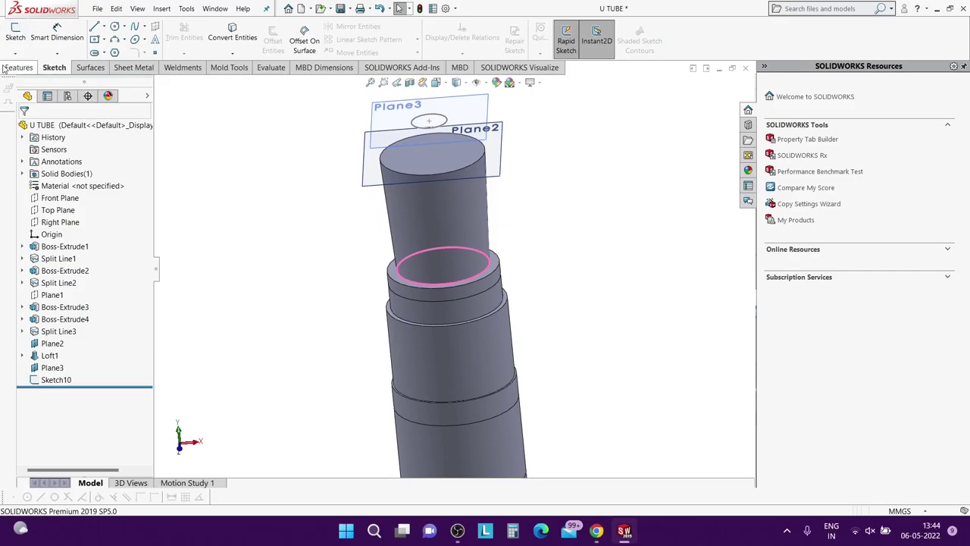
pyautogui.click(115, 39)
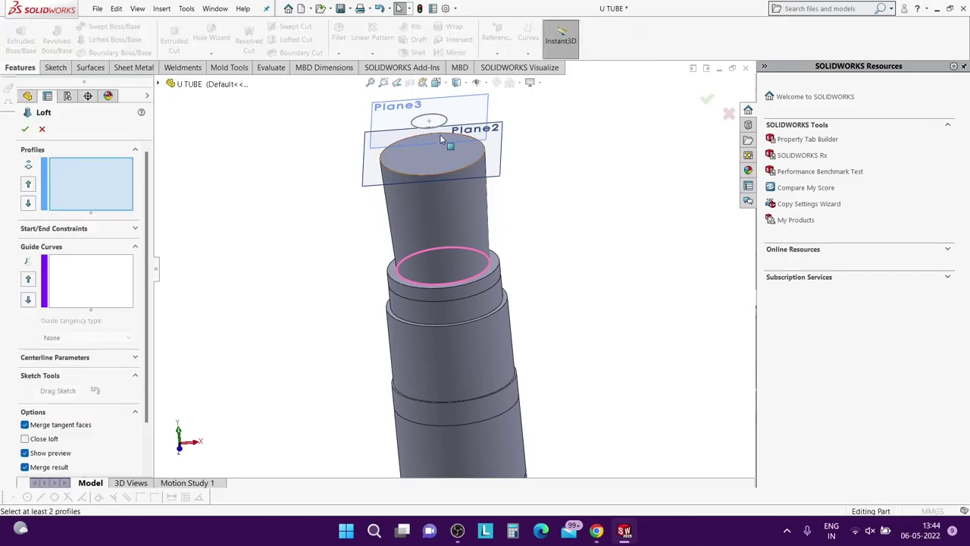
pyautogui.click(427, 133)
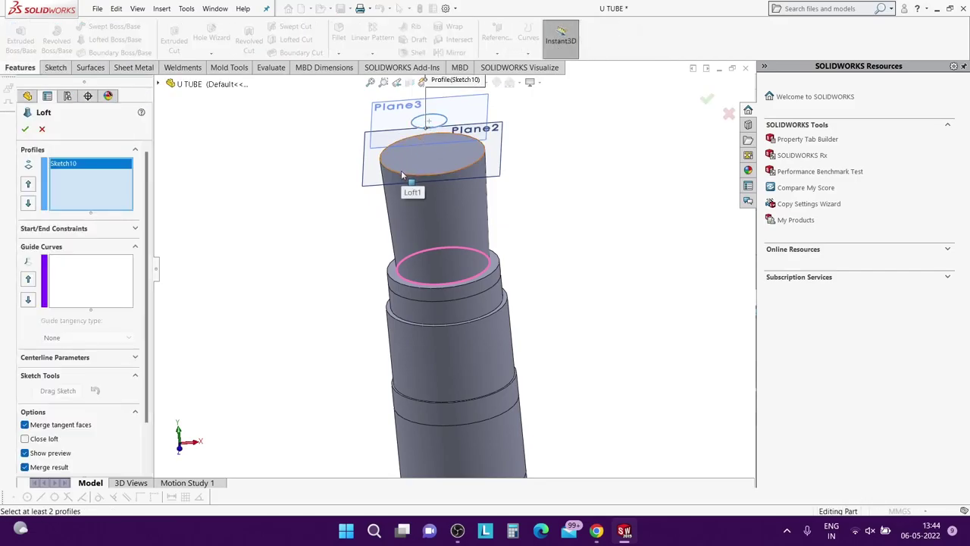
pyautogui.click(399, 173)
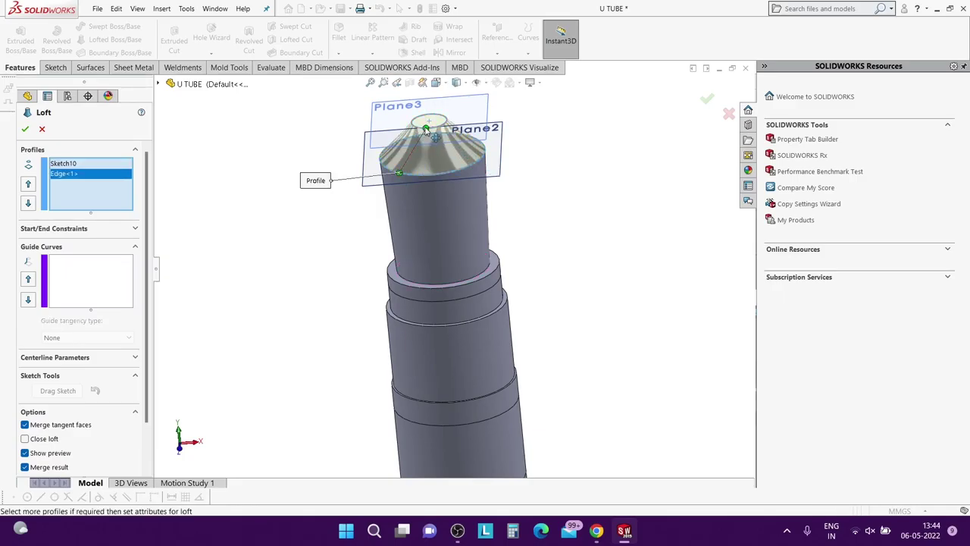
pyautogui.moveTo(414, 131); pyautogui.dragTo(365, 167, button='middle')
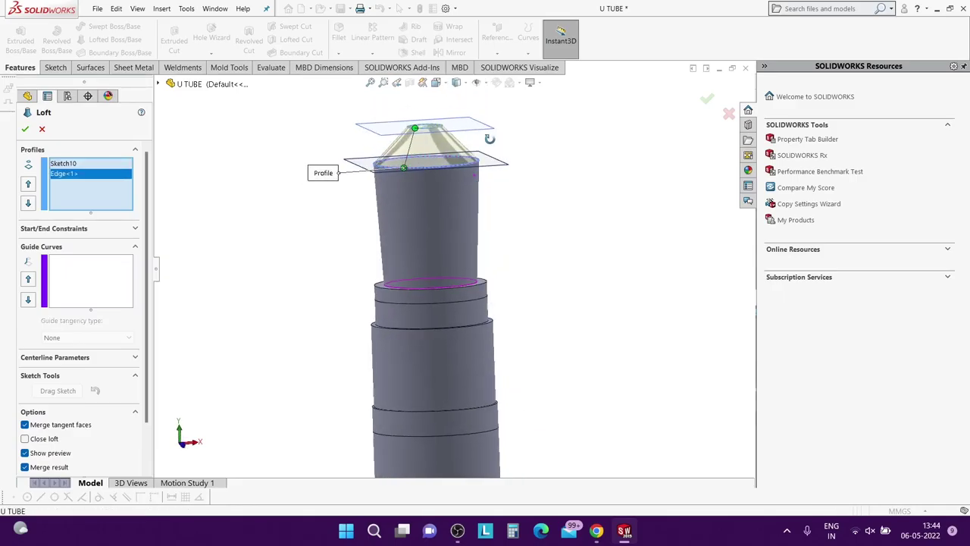
pyautogui.scroll(-3, 361, 136)
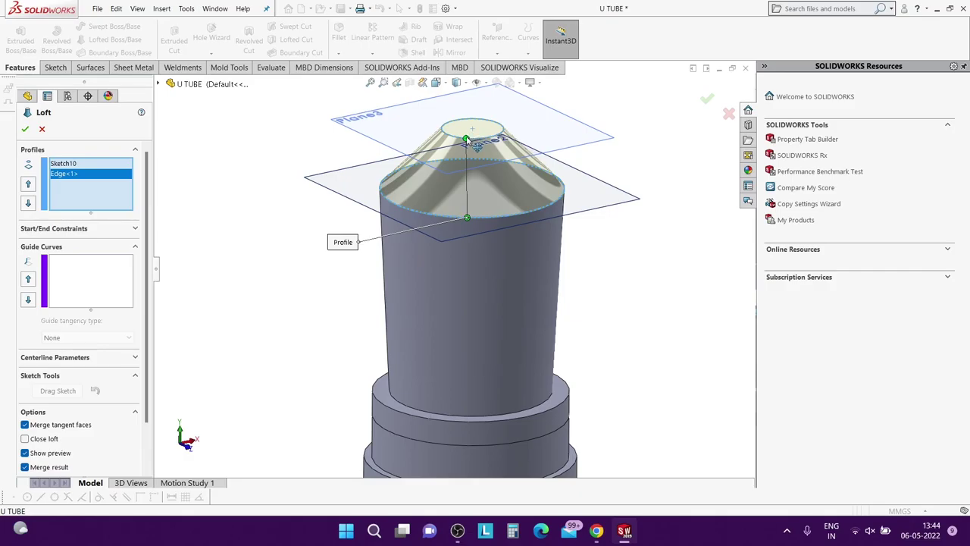
pyautogui.moveTo(467, 140); pyautogui.dragTo(470, 140)
pyautogui.click(25, 130)
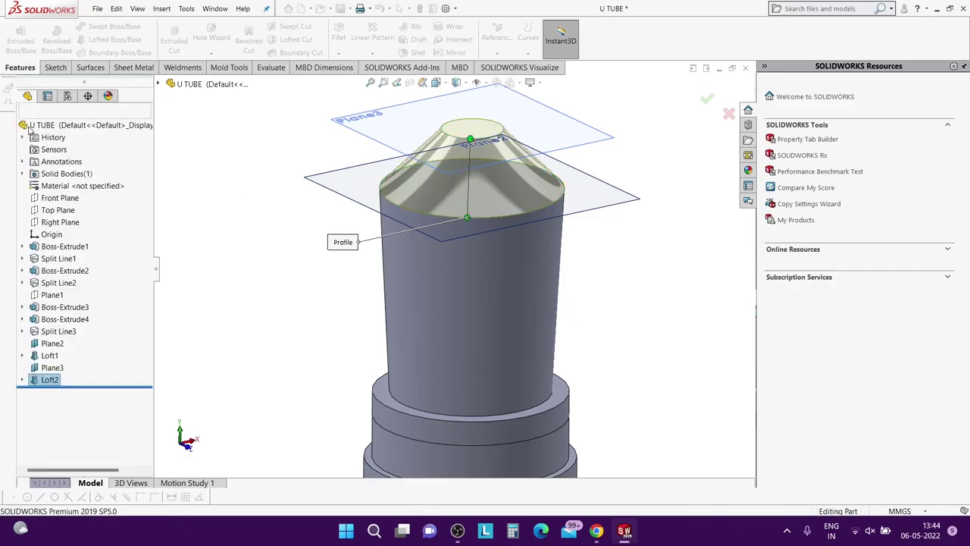
# Hide Plane2 and tilt the model to view the new tip.
pyautogui.scroll(2, 508, 173)
pyautogui.rightClick(582, 228)
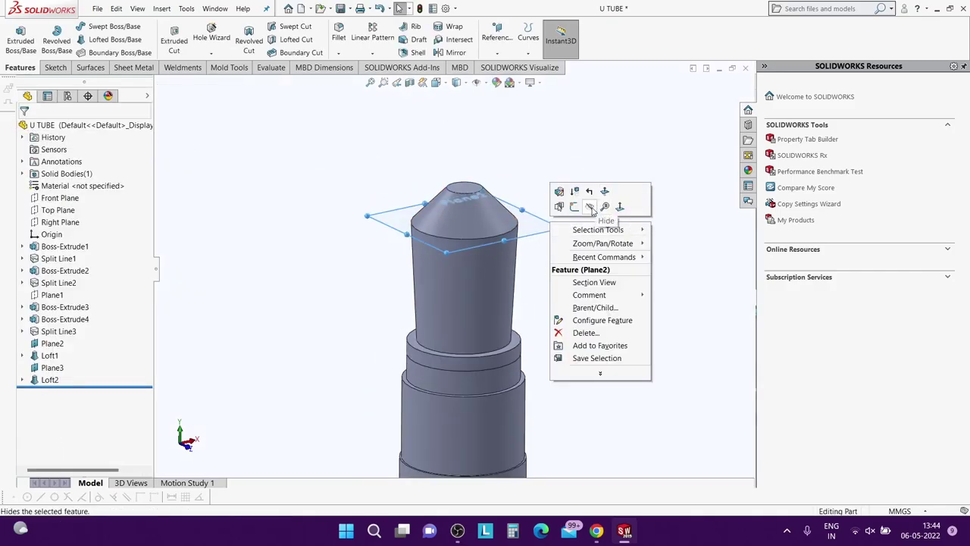
pyautogui.click(589, 206)
pyautogui.moveTo(524, 225); pyautogui.dragTo(459, 209, button='middle')
# Fillet the tip's flat top face with a 0.5 mm radius as Fillet1.
pyautogui.click(341, 33)
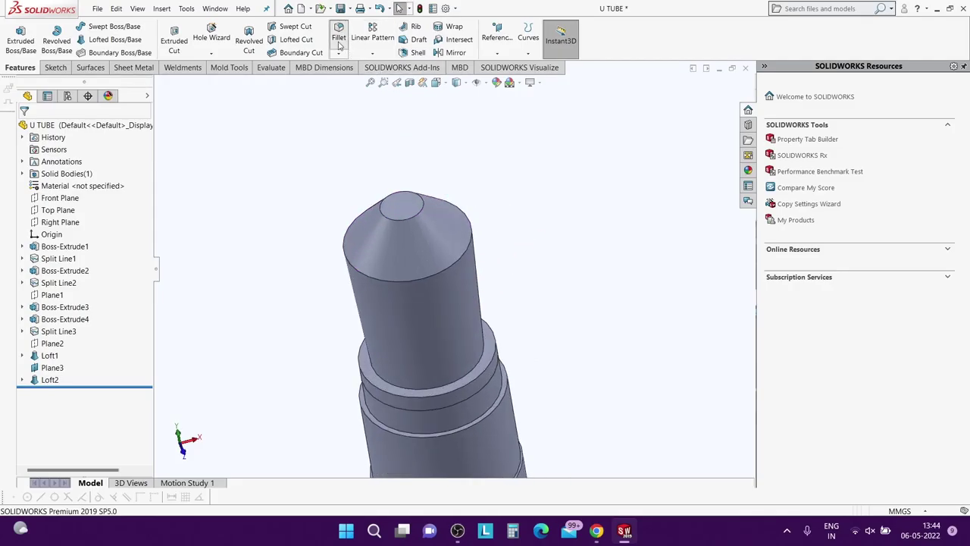
pyautogui.click(410, 207)
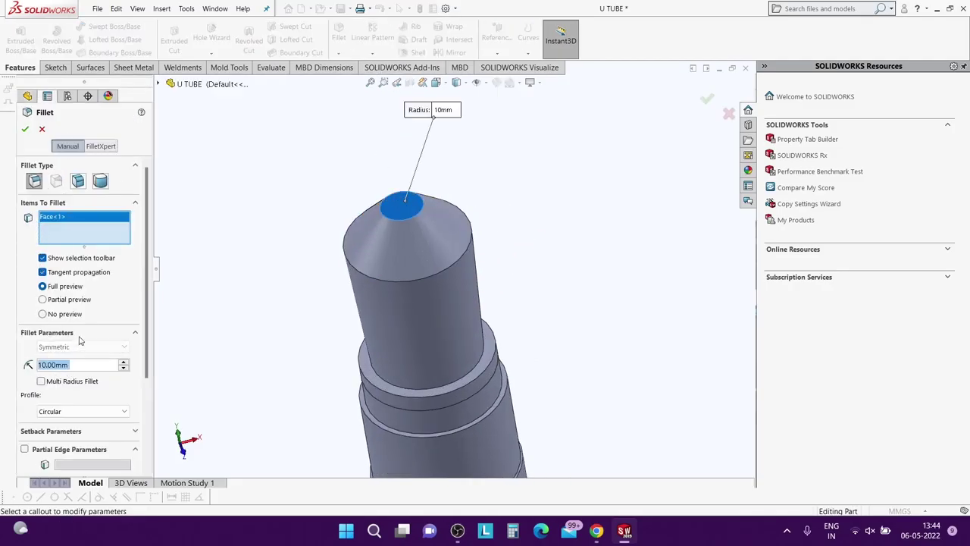
pyautogui.write('0.2')
pyautogui.press('Return')
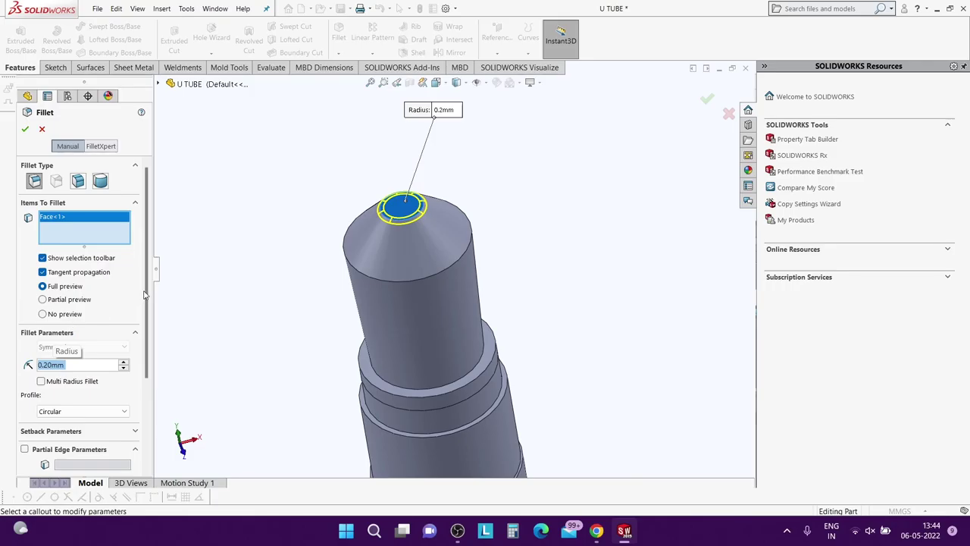
pyautogui.write('0.5')
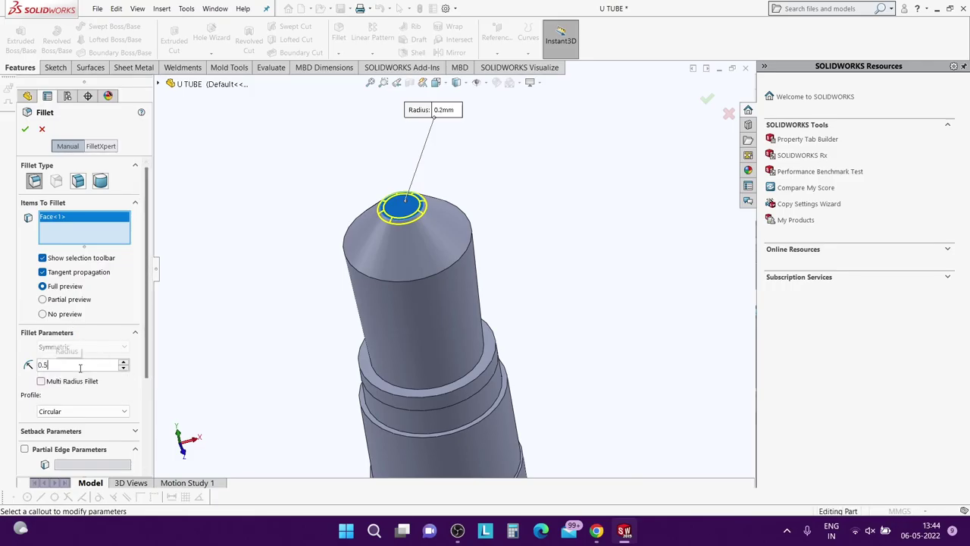
pyautogui.press('Return')
pyautogui.click(25, 129)
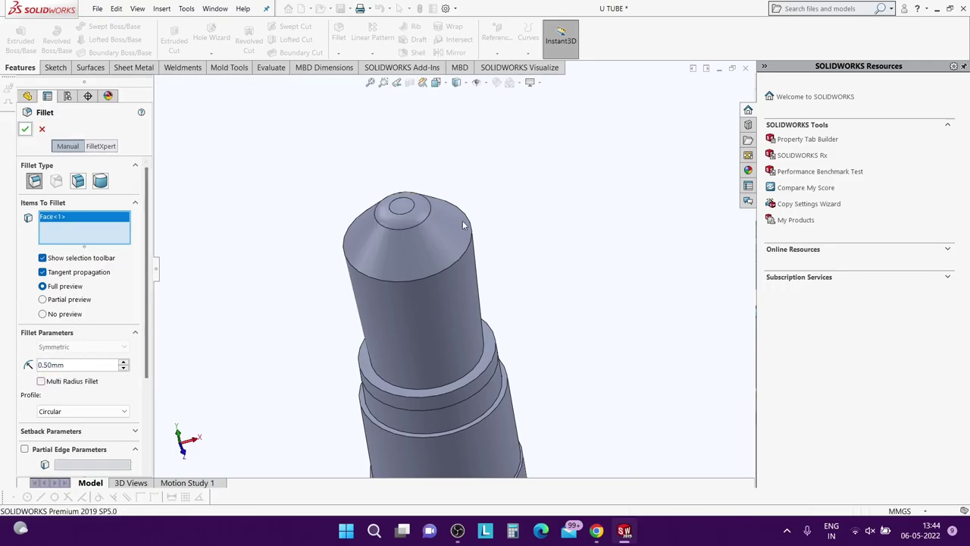
# Add a 0.2 mm fillet on the ring edge below the tip as Fillet2.
pyautogui.scroll(2, 521, 318)
pyautogui.scroll(3, 510, 392)
pyautogui.moveTo(510, 391); pyautogui.dragTo(458, 307, button='middle')
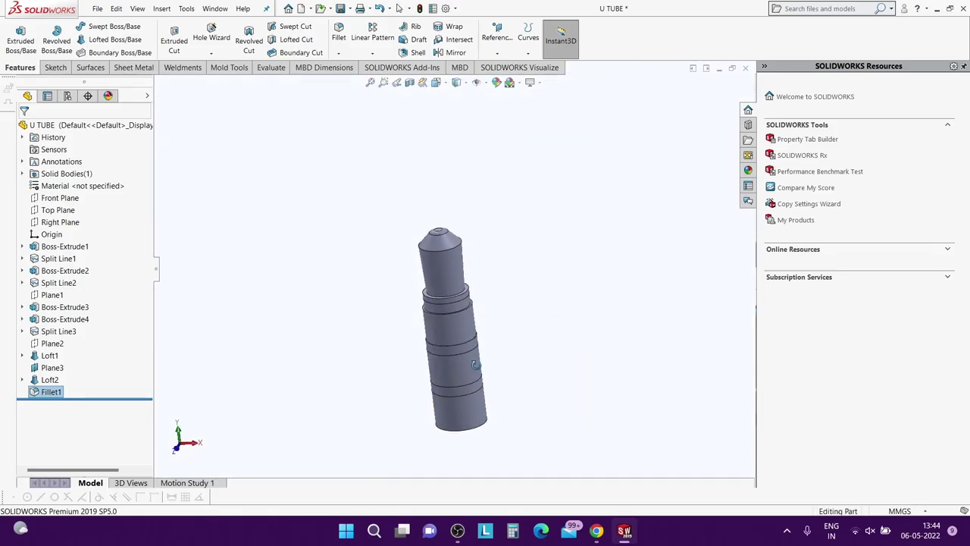
pyautogui.scroll(-2, 457, 307)
pyautogui.click(339, 34)
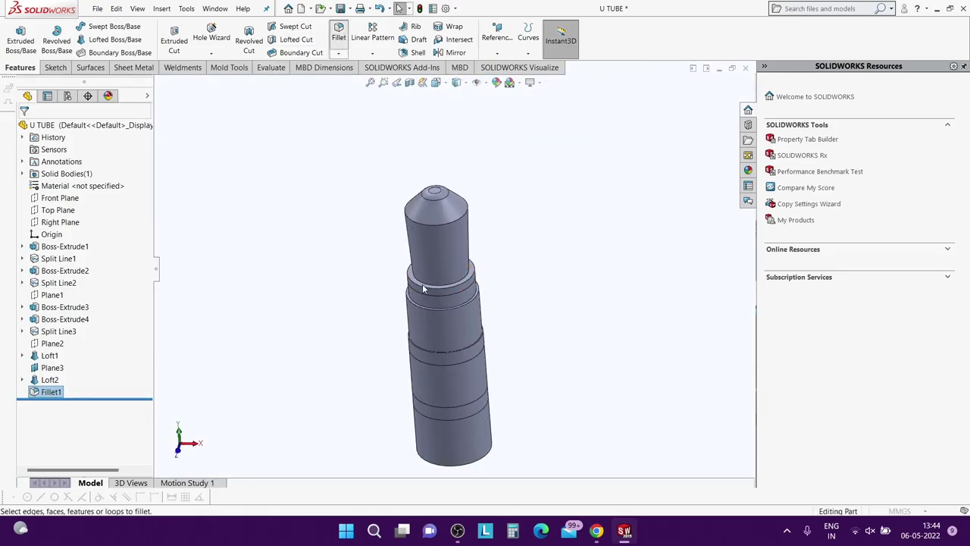
pyautogui.scroll(-1, 431, 281)
pyautogui.click(428, 289)
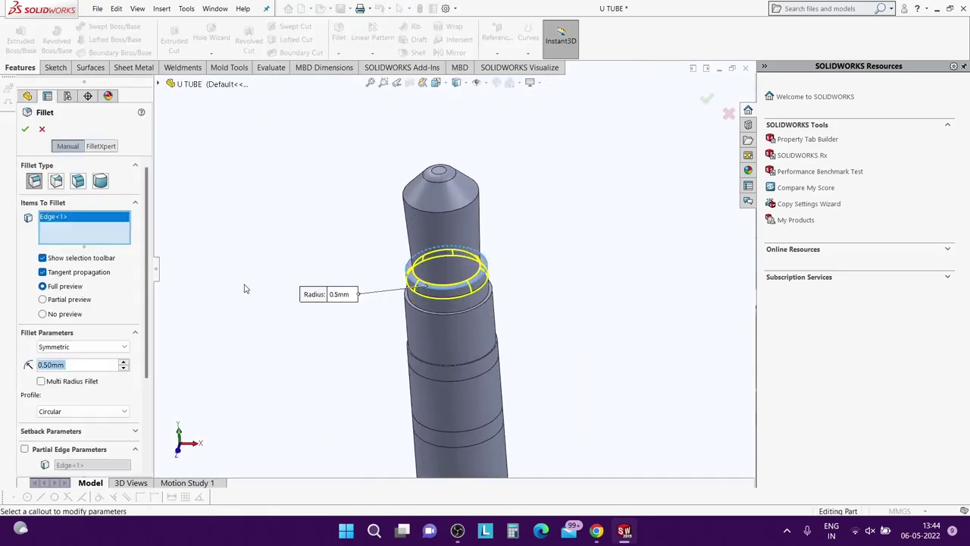
pyautogui.write('0.2')
pyautogui.press('Return')
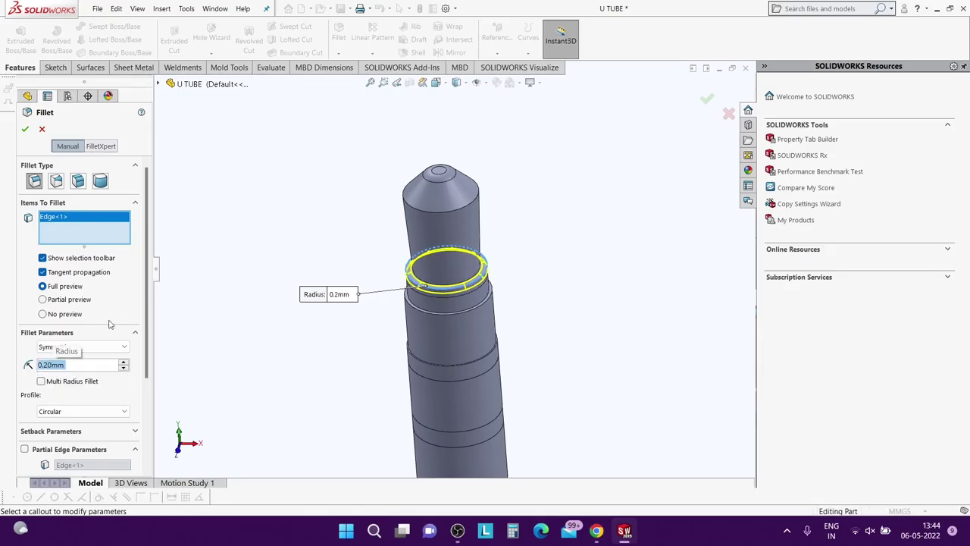
pyautogui.click(25, 130)
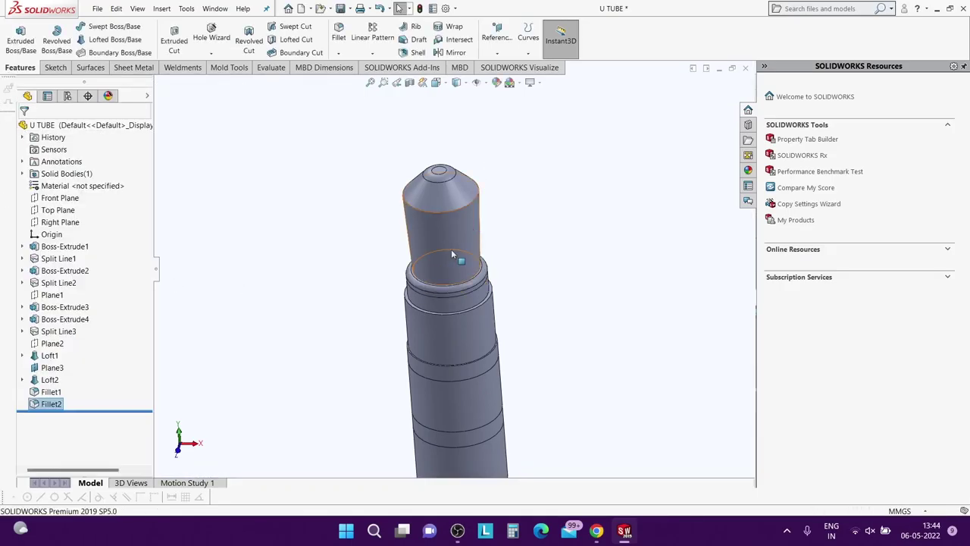
# Orbit the view until Plane3 lies flat.
pyautogui.scroll(4, 451, 249)
pyautogui.moveTo(451, 249)
pyautogui.mouseDown(button='middle')
pyautogui.moveTo(378, 222)
pyautogui.moveTo(602, 353)
pyautogui.mouseUp(button='middle')
pyautogui.scroll(2, 549, 277)
pyautogui.moveTo(549, 278)
pyautogui.mouseDown(button='middle')
pyautogui.moveTo(401, 173)
pyautogui.moveTo(407, 310)
pyautogui.mouseUp(button='middle')
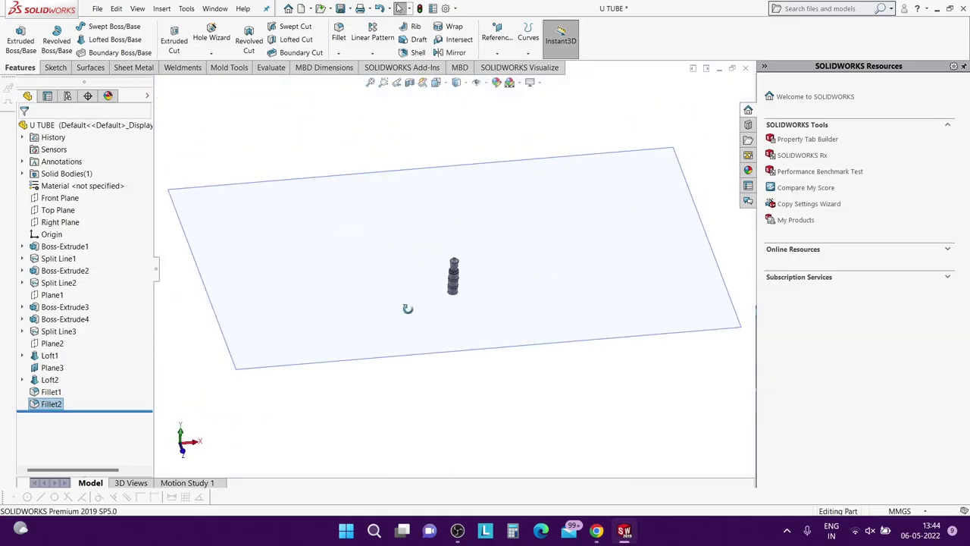
# Hide Plane3 and fit the part to the view.
pyautogui.rightClick(549, 227)
pyautogui.click(589, 251)
pyautogui.press('f')
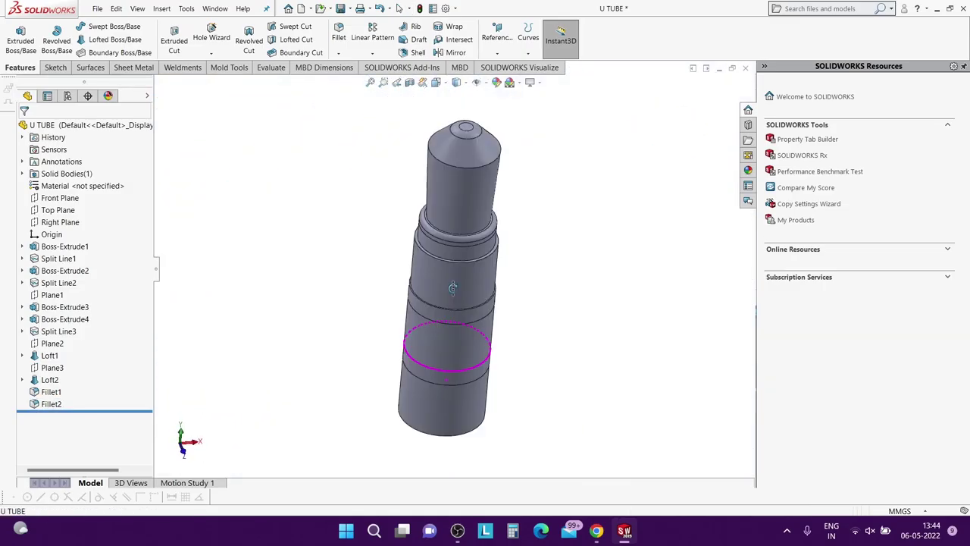
# Compare Bronze, Brass and Copper metal swatches and apply brushed brass to the whole part.
pyautogui.click(748, 171)
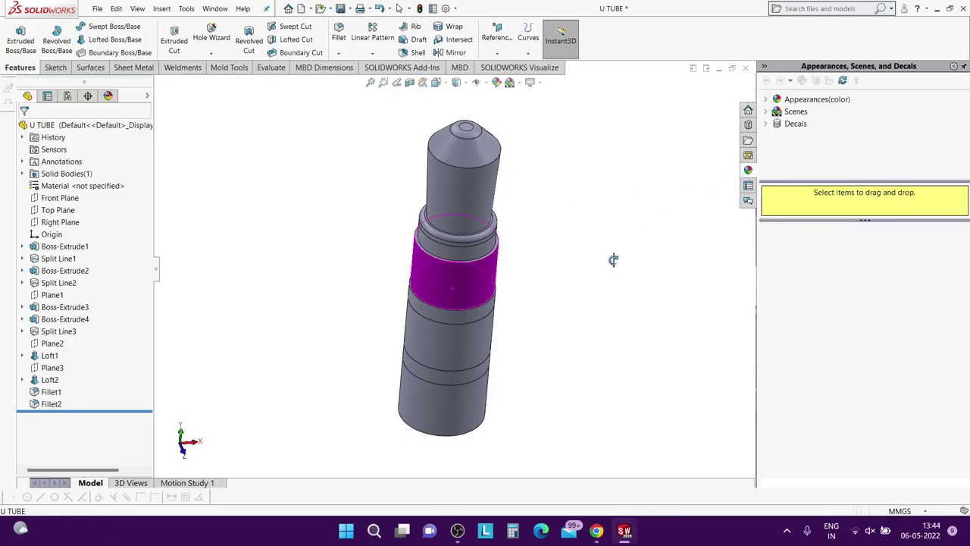
pyautogui.doubleClick(796, 99)
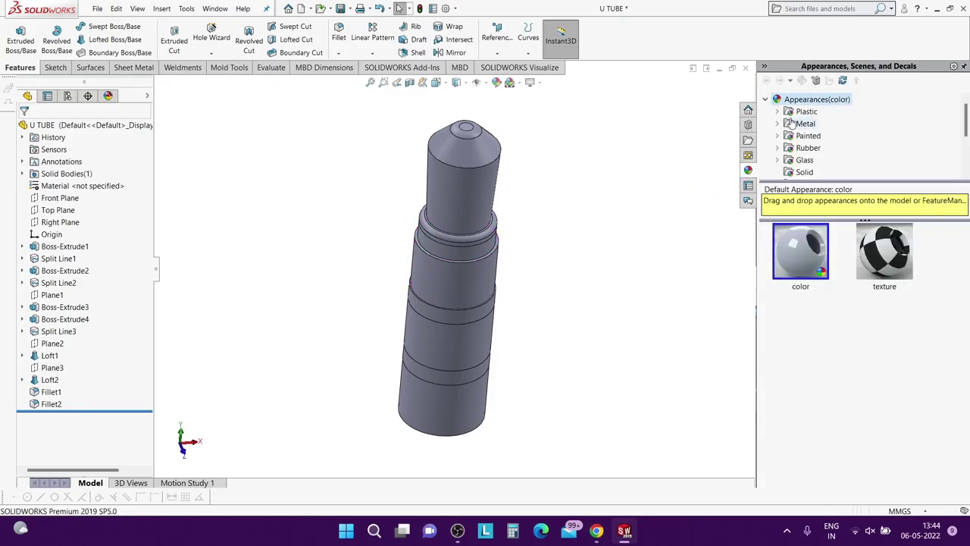
pyautogui.doubleClick(788, 123)
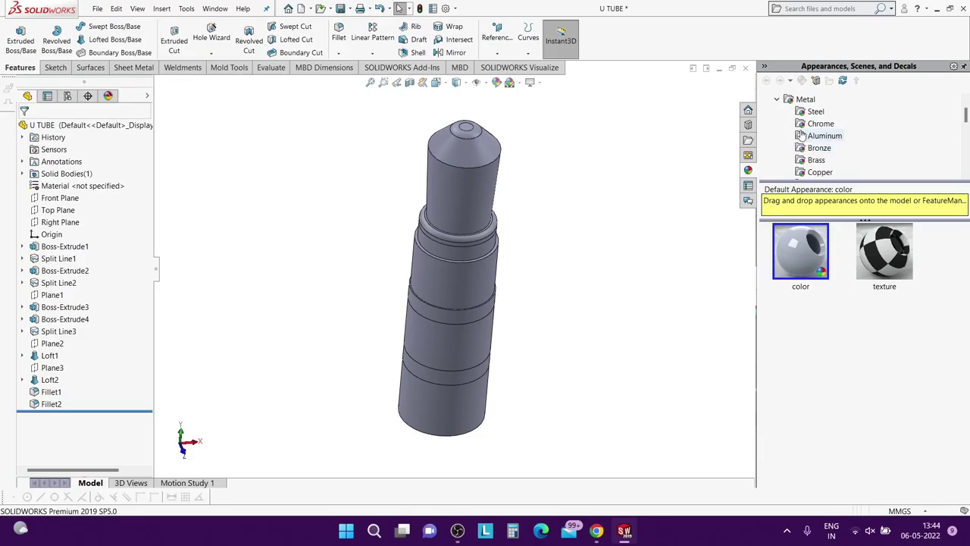
pyautogui.click(800, 151)
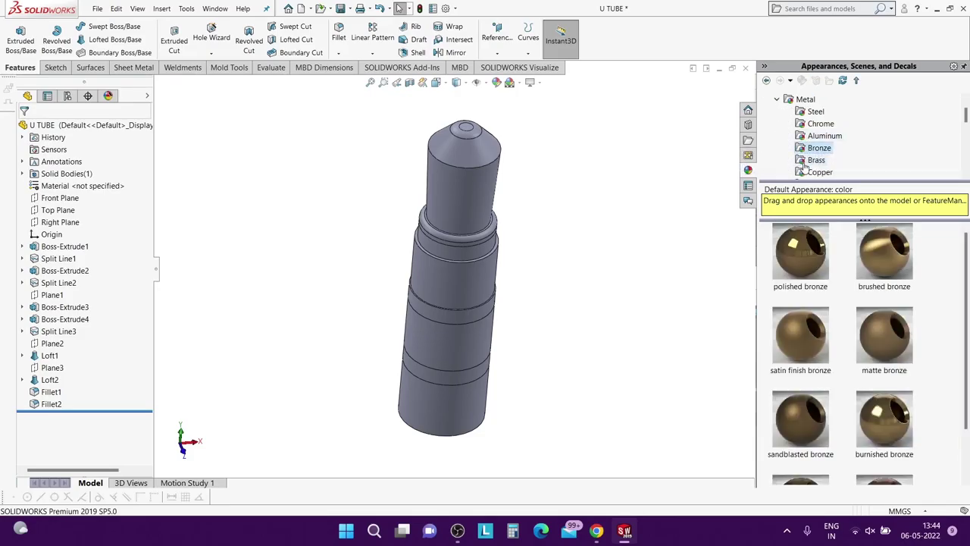
pyautogui.click(804, 162)
pyautogui.click(806, 150)
pyautogui.click(823, 175)
pyautogui.click(815, 162)
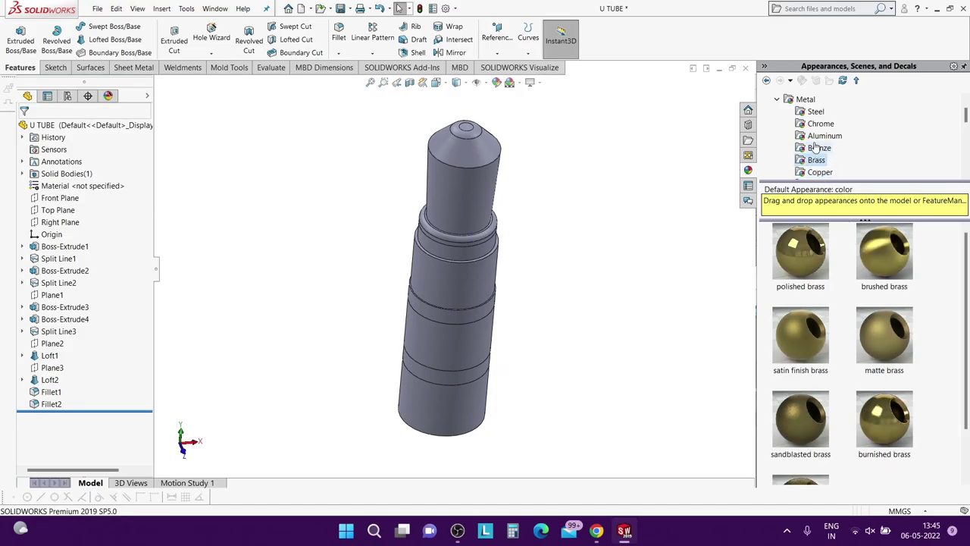
pyautogui.click(815, 147)
pyautogui.click(816, 160)
pyautogui.doubleClick(880, 243)
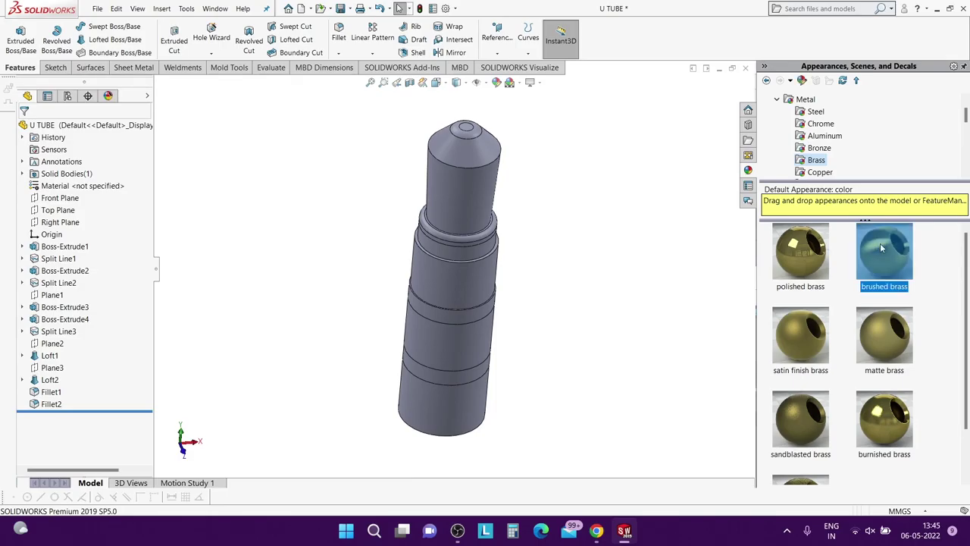
# Orbit the brass part to inspect it, ending with the bottom end exposed.
pyautogui.moveTo(622, 253)
pyautogui.mouseDown(button='middle')
pyautogui.moveTo(582, 170)
pyautogui.moveTo(533, 144)
pyautogui.mouseUp(button='middle')
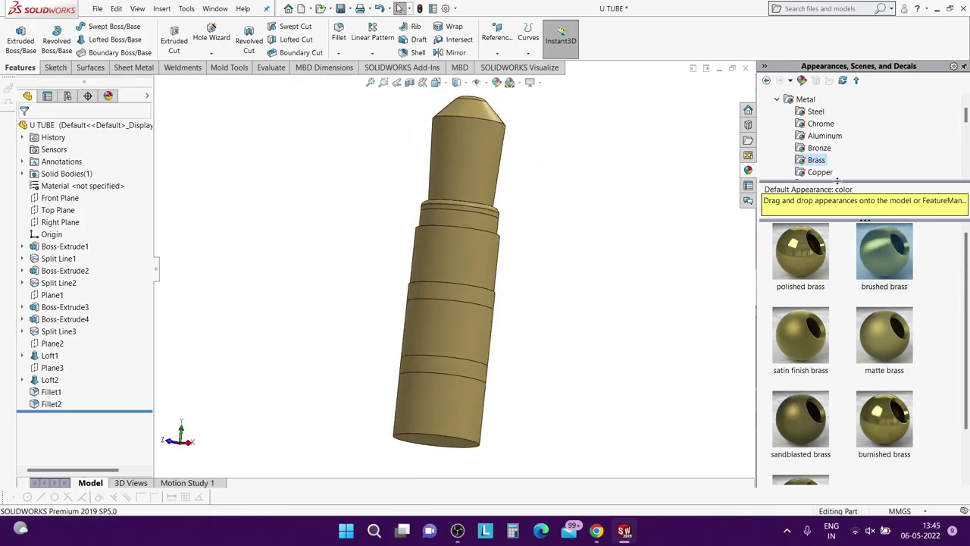
pyautogui.click(816, 148)
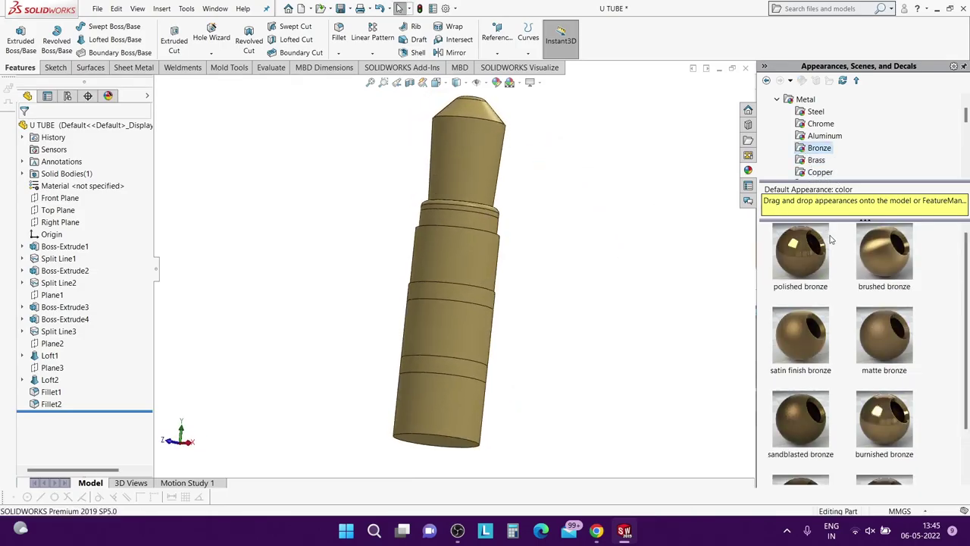
pyautogui.scroll(-2, 822, 125)
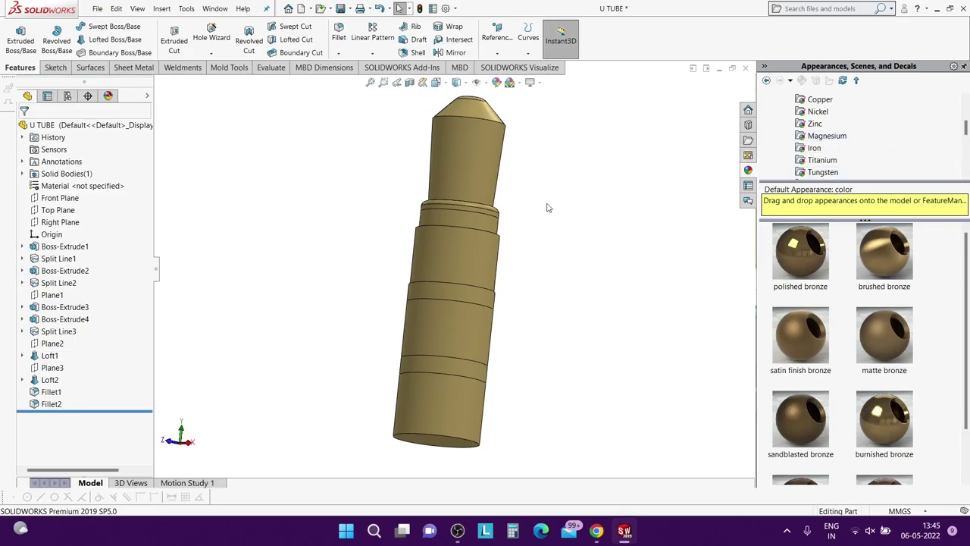
pyautogui.scroll(3, 549, 208)
pyautogui.moveTo(462, 361); pyautogui.dragTo(489, 336, button='middle')
# Face the tube's bottom end face and draw an origin-centred circle on it.
pyautogui.click(468, 318)
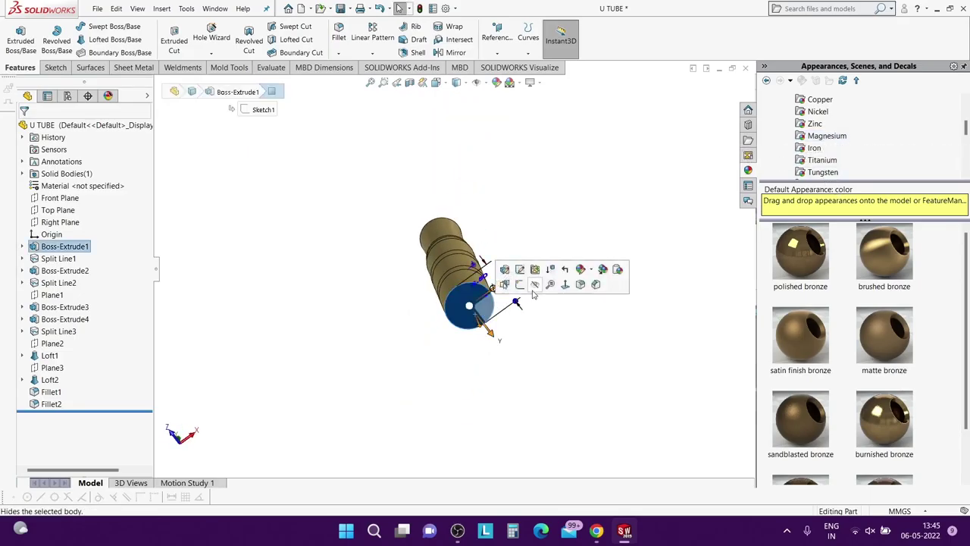
pyautogui.click(557, 288)
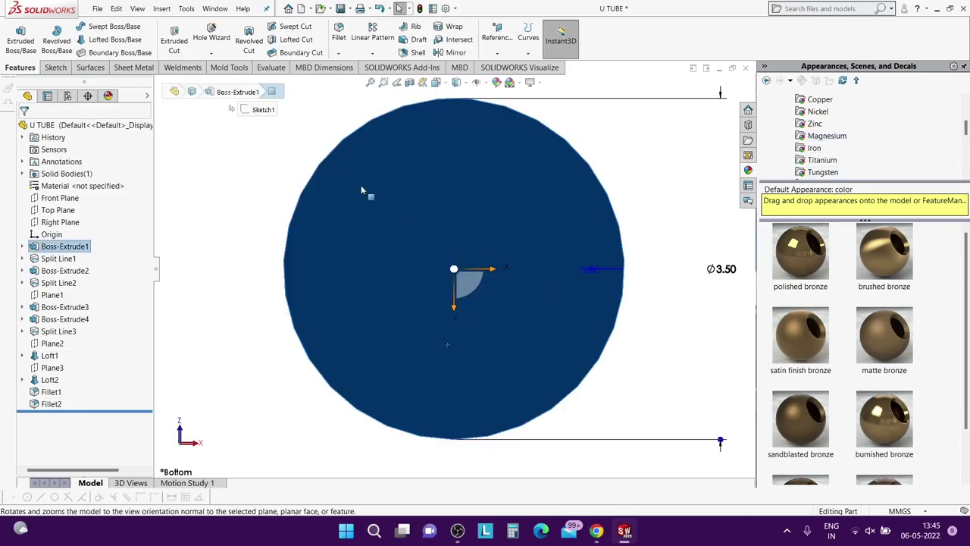
pyautogui.click(55, 67)
pyautogui.click(115, 27)
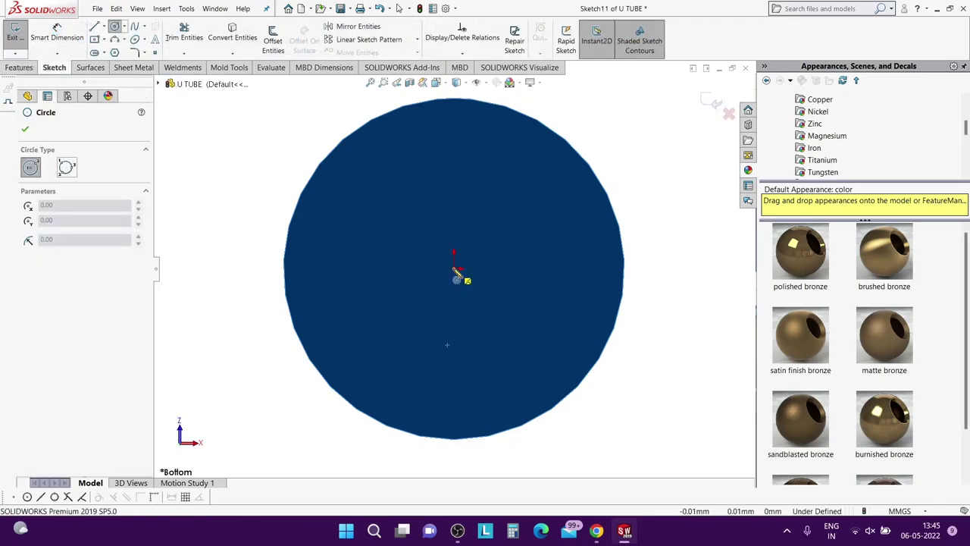
pyautogui.click(454, 268)
pyautogui.click(685, 268)
# Dimension the circle to Ø4.5 mm and start a Boss-Extrude from Sketch11.
pyautogui.press('d')
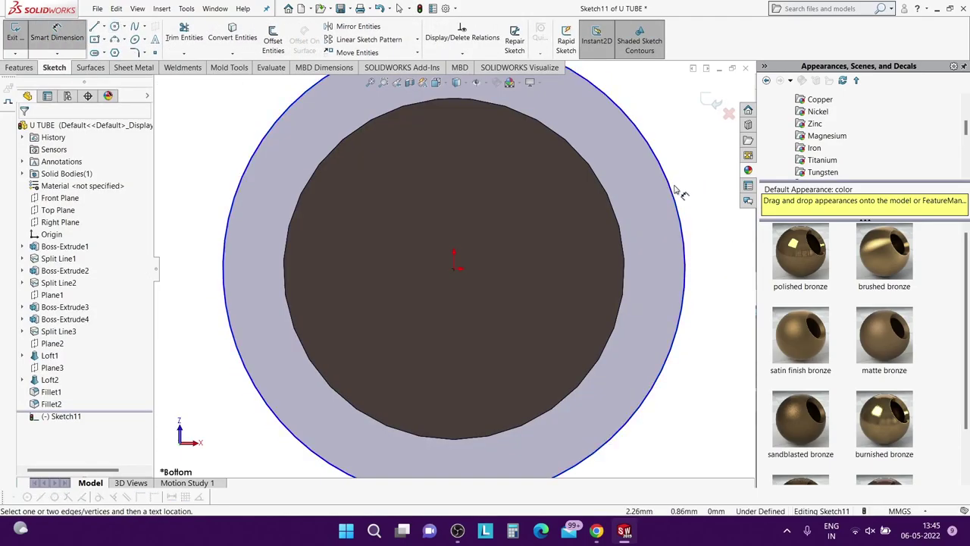
pyautogui.click(672, 189)
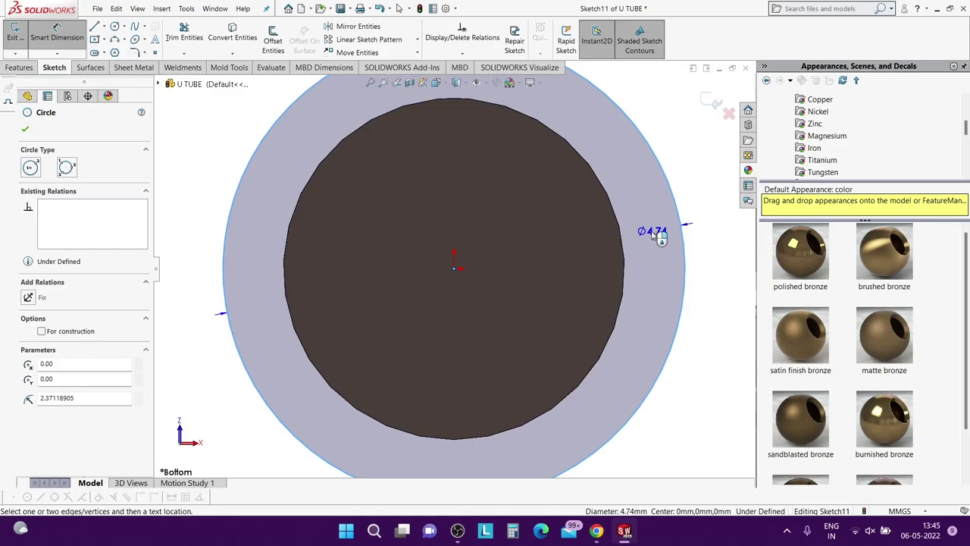
pyautogui.click(653, 234)
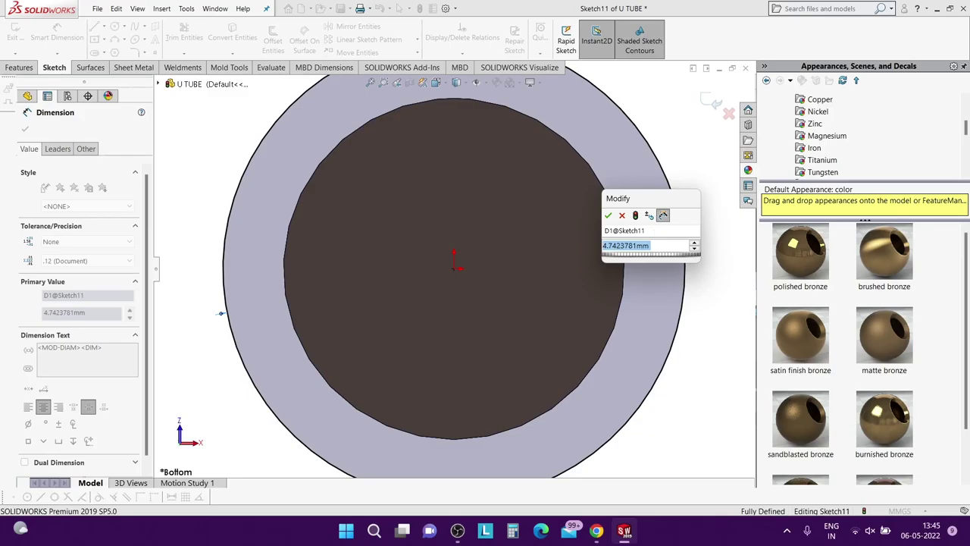
pyautogui.write('4.5')
pyautogui.press('Return')
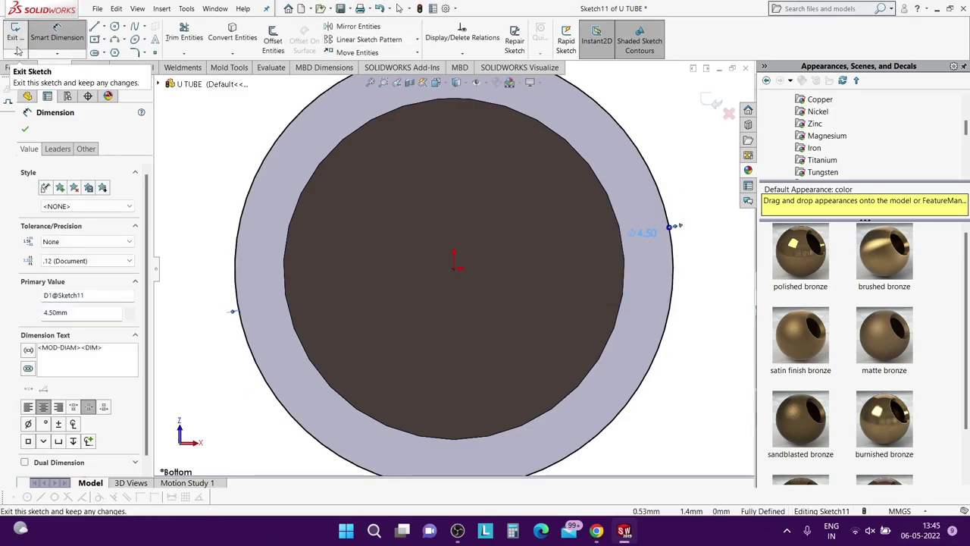
pyautogui.rightClick(570, 123)
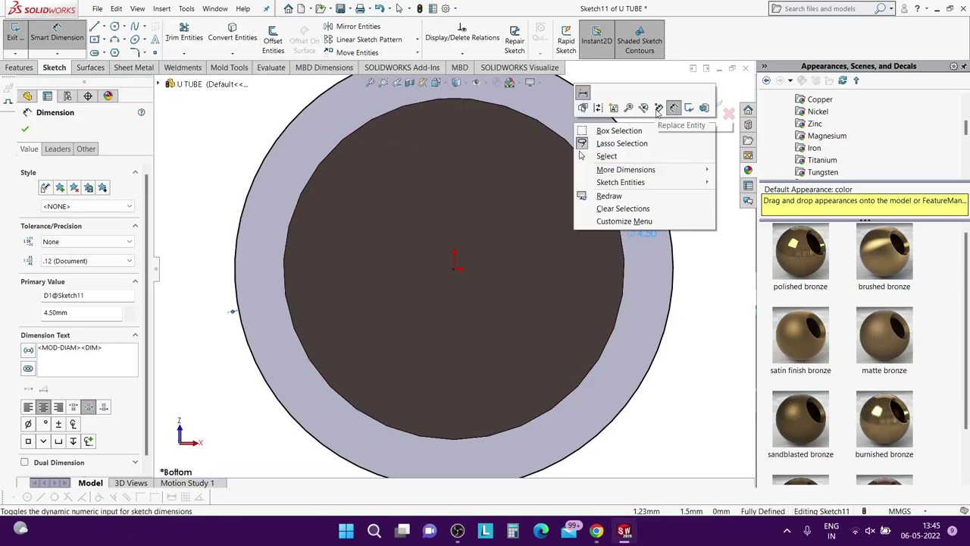
pyautogui.click(705, 104)
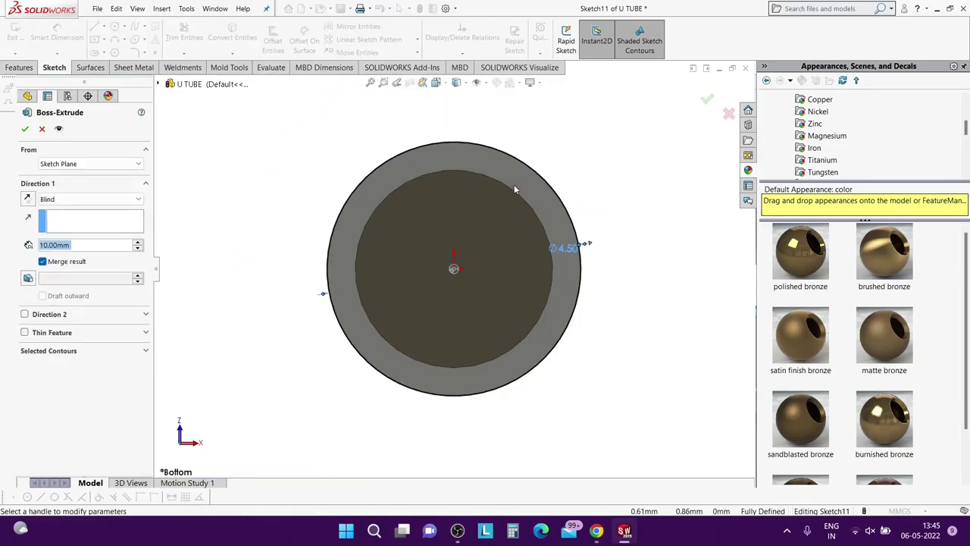
# Extrude the Ø4.50 collar 1.20 mm deep at the tube's bottom end as Boss-Extrude5.
pyautogui.moveTo(499, 282); pyautogui.dragTo(429, 357, button='middle')
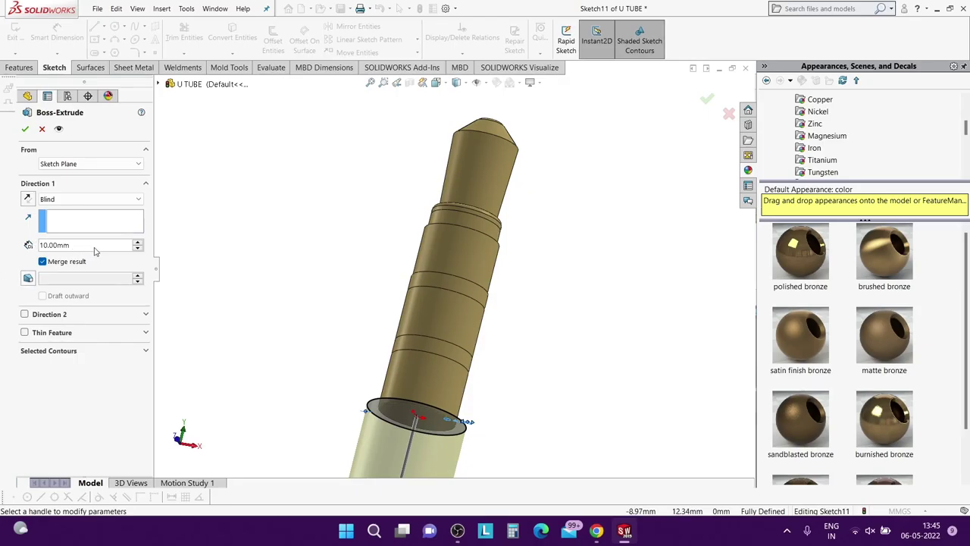
pyautogui.write('1.2')
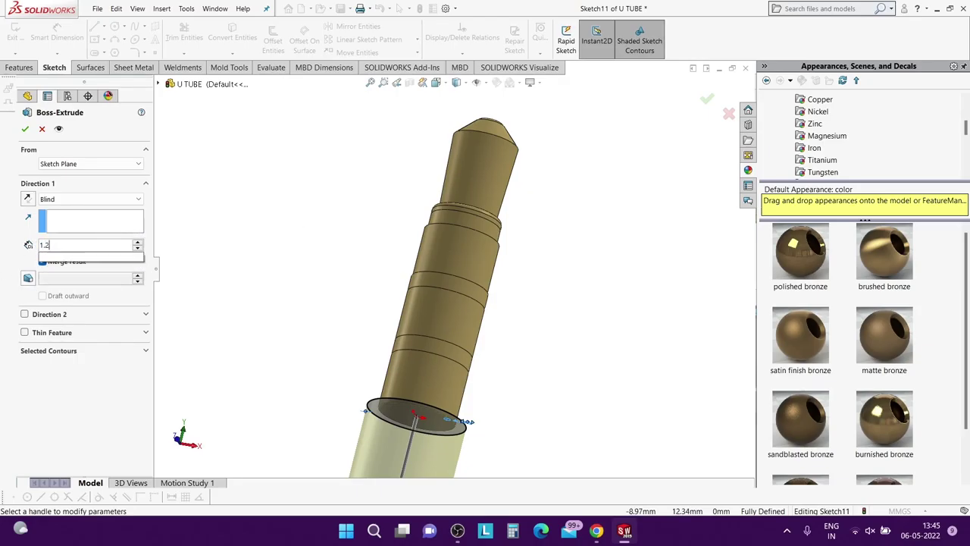
pyautogui.press('Return')
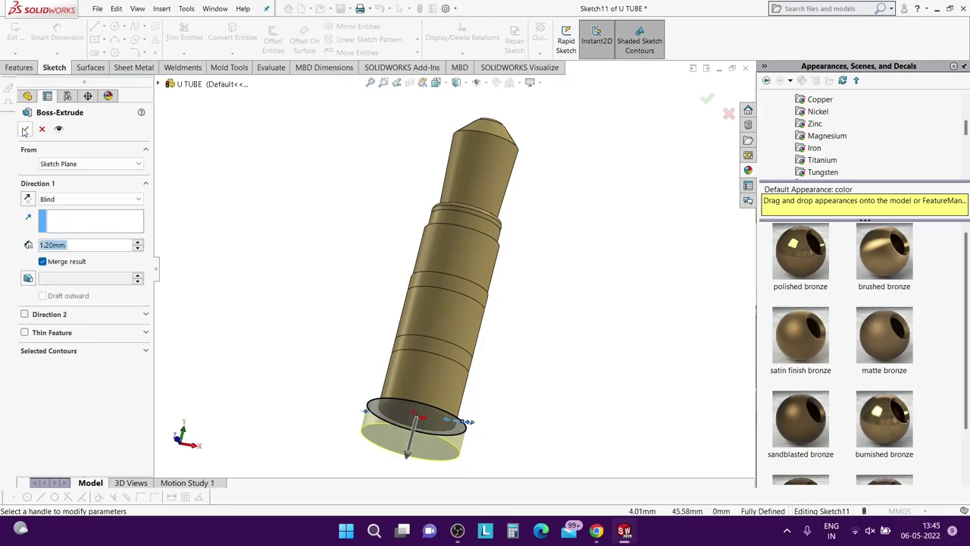
pyautogui.click(24, 130)
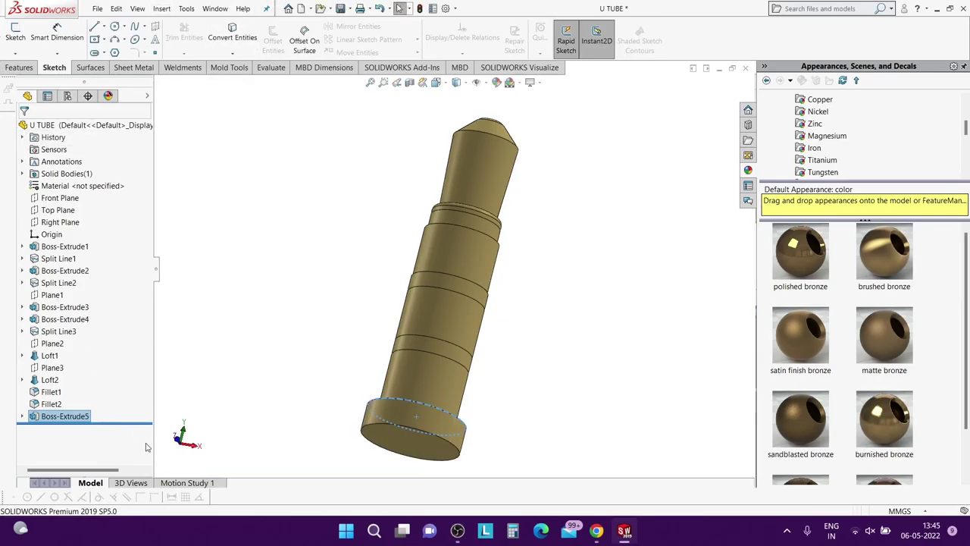
# Sketch a circle centred on the origin on the new collar face, viewed head-on.
pyautogui.click(408, 443)
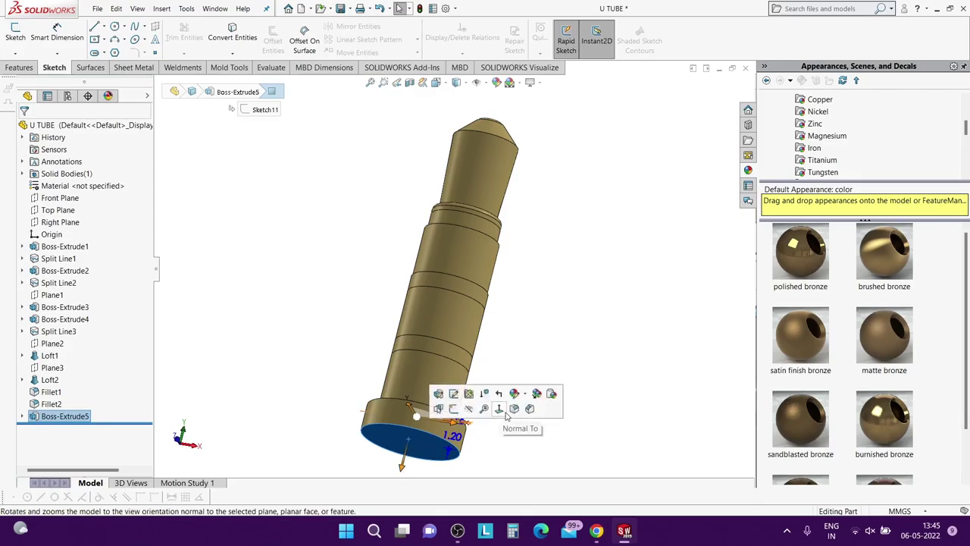
pyautogui.click(457, 409)
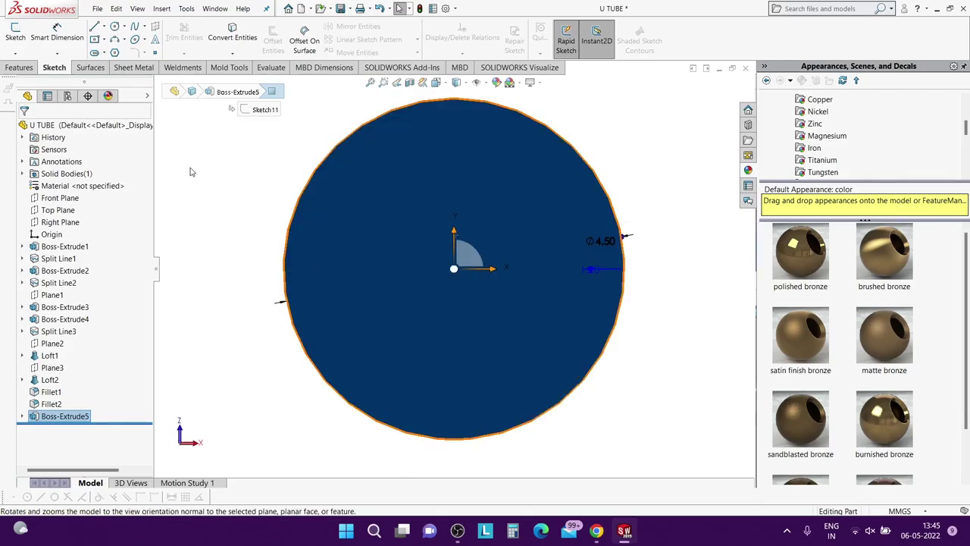
pyautogui.click(114, 27)
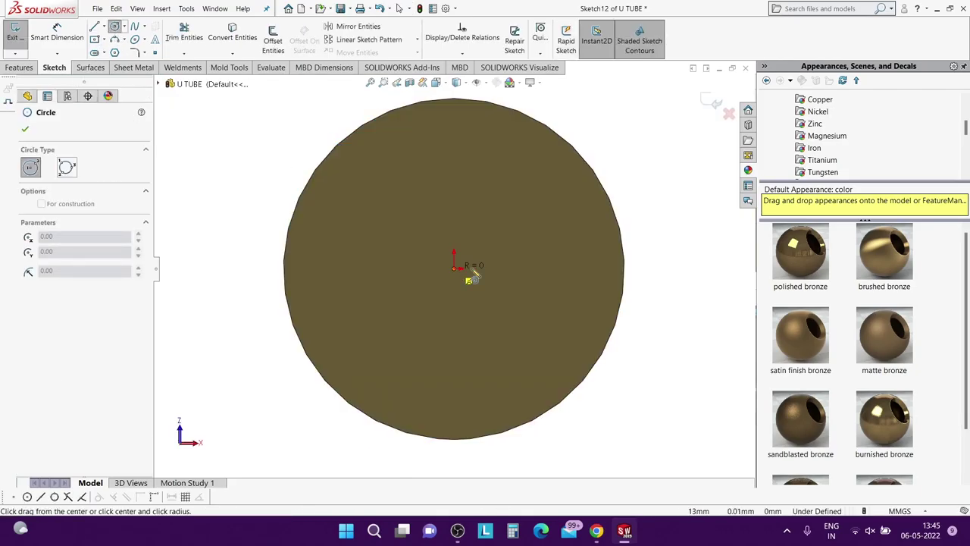
pyautogui.click(455, 268)
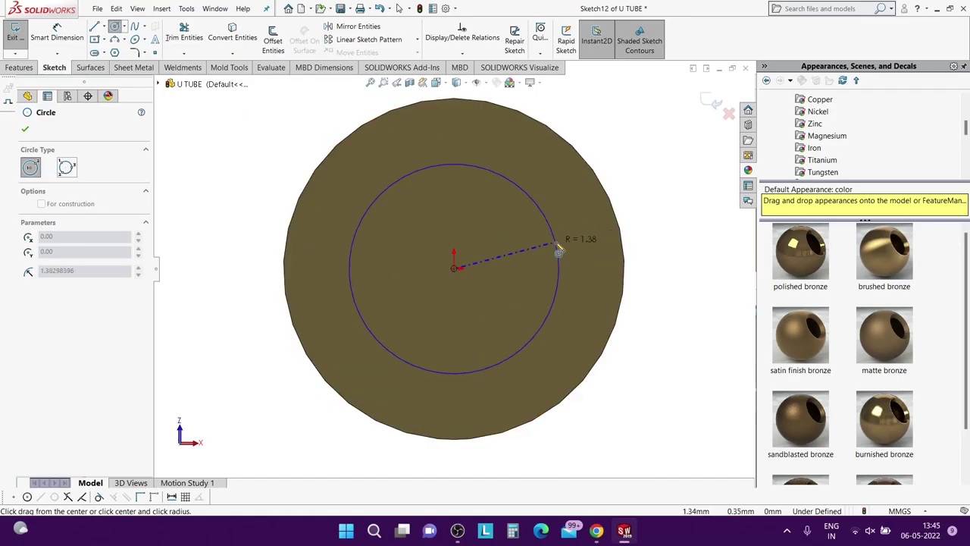
pyautogui.click(558, 250)
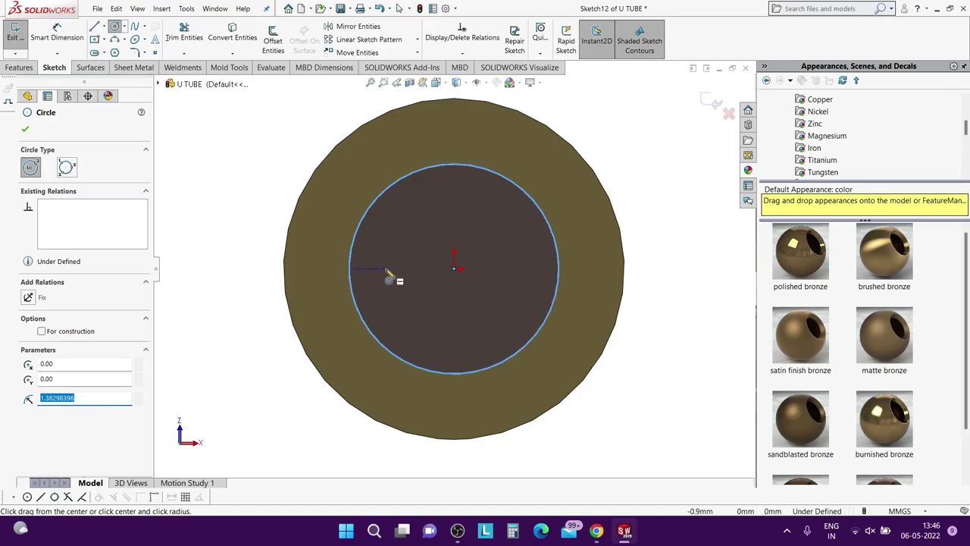
pyautogui.click(85, 397)
pyautogui.write('3.75')
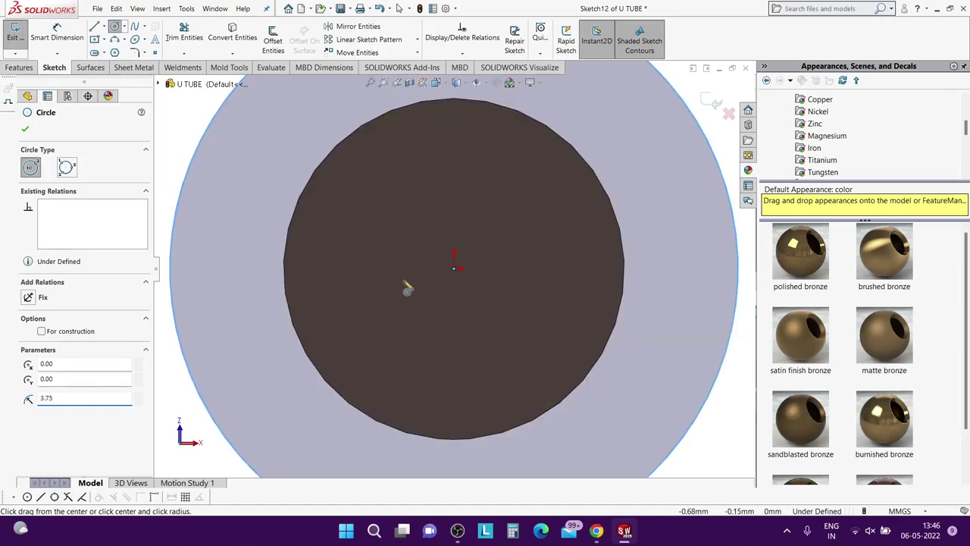
pyautogui.write('f')
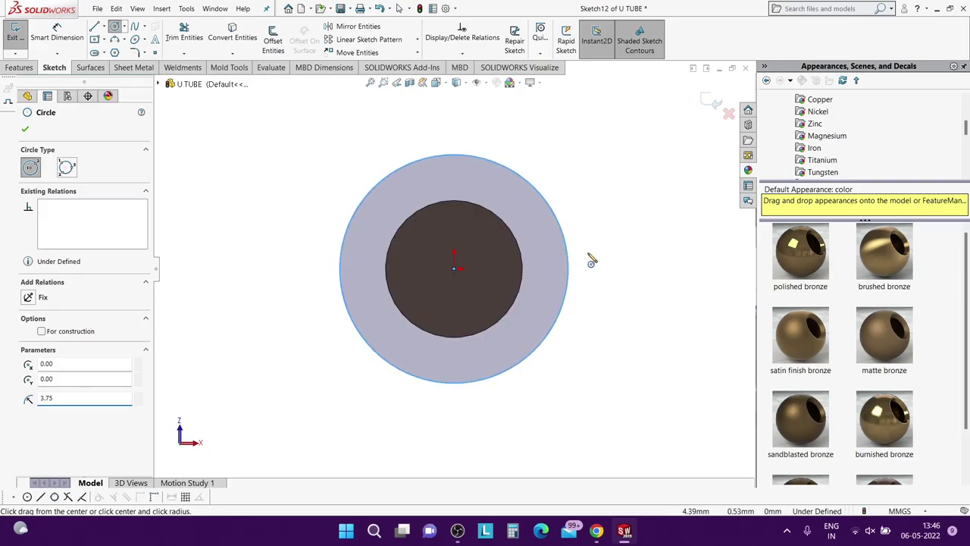
pyautogui.press('Return')
# Dimension the circle to Ø3.75, then discard the sketch without saving changes.
pyautogui.moveTo(602, 277); pyautogui.dragTo(584, 220, button='right')
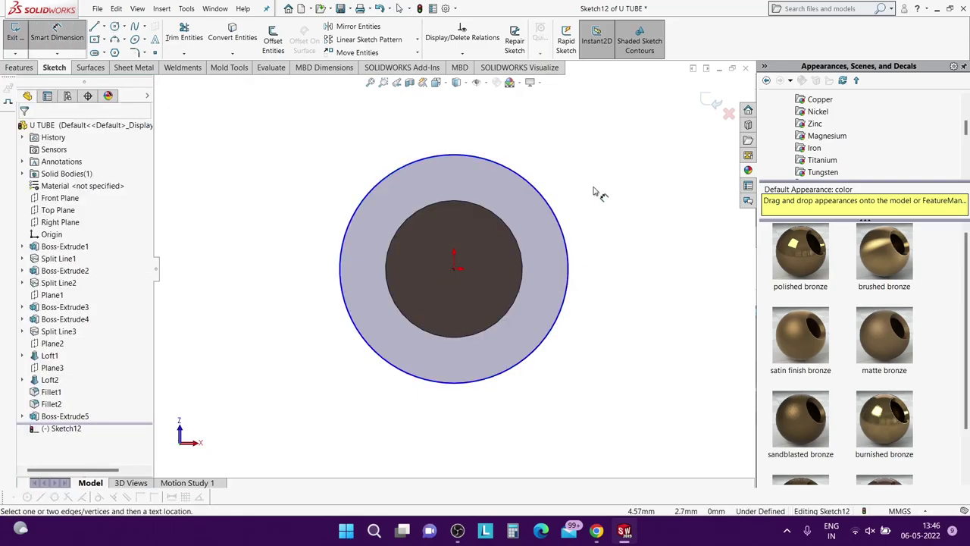
pyautogui.click(563, 226)
pyautogui.click(554, 247)
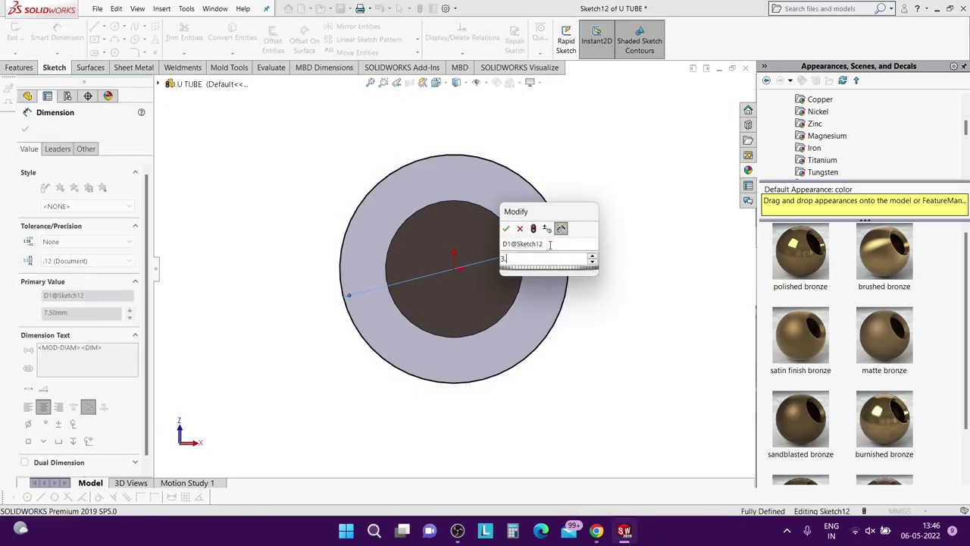
pyautogui.write('3.75')
pyautogui.press('Return')
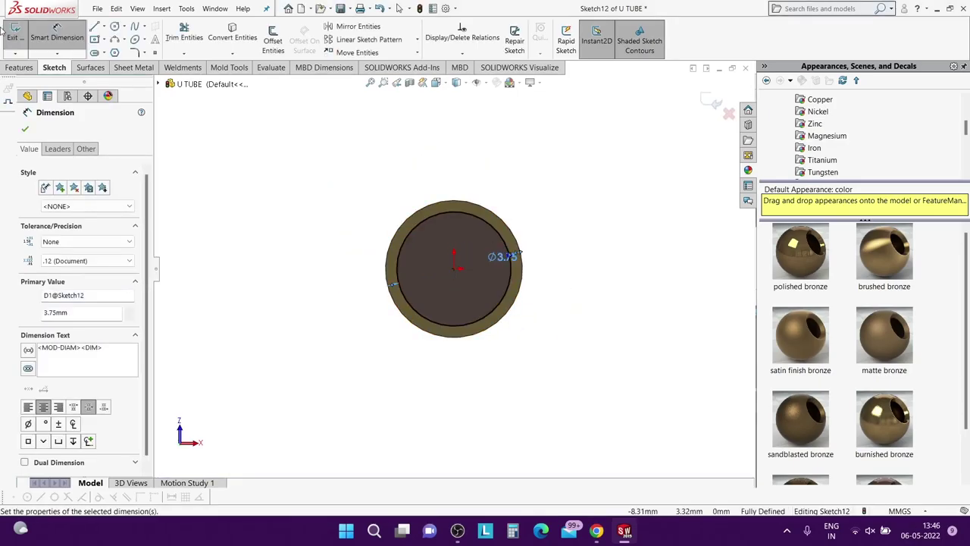
pyautogui.click(27, 131)
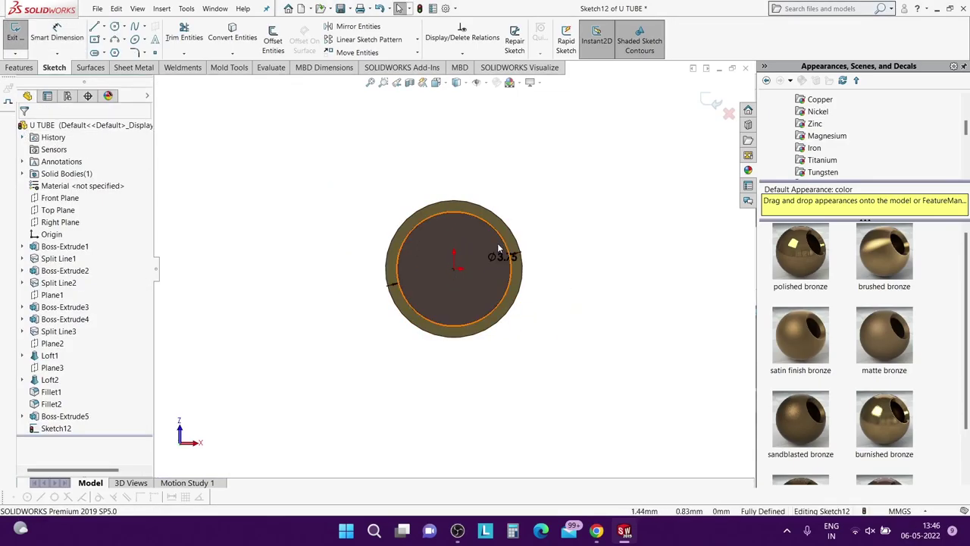
pyautogui.click(729, 113)
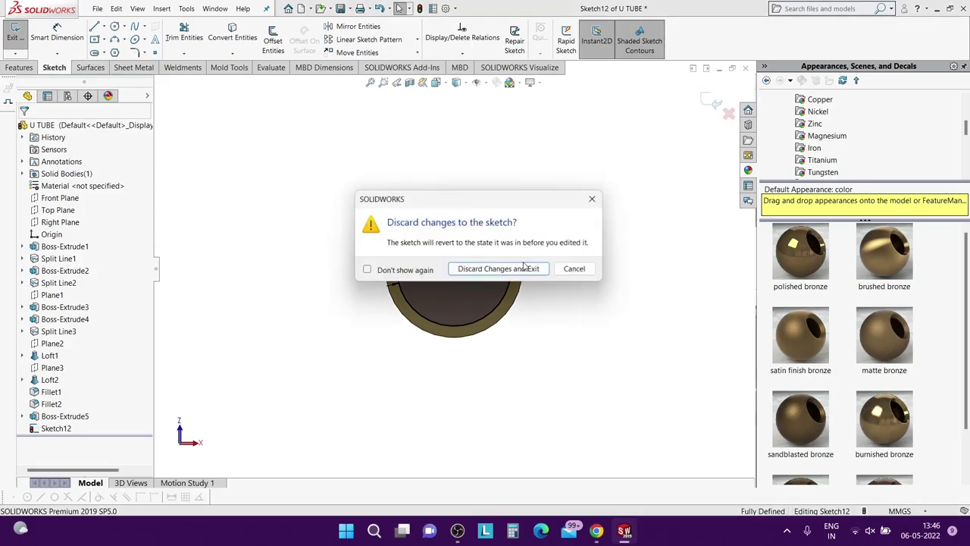
pyautogui.click(515, 269)
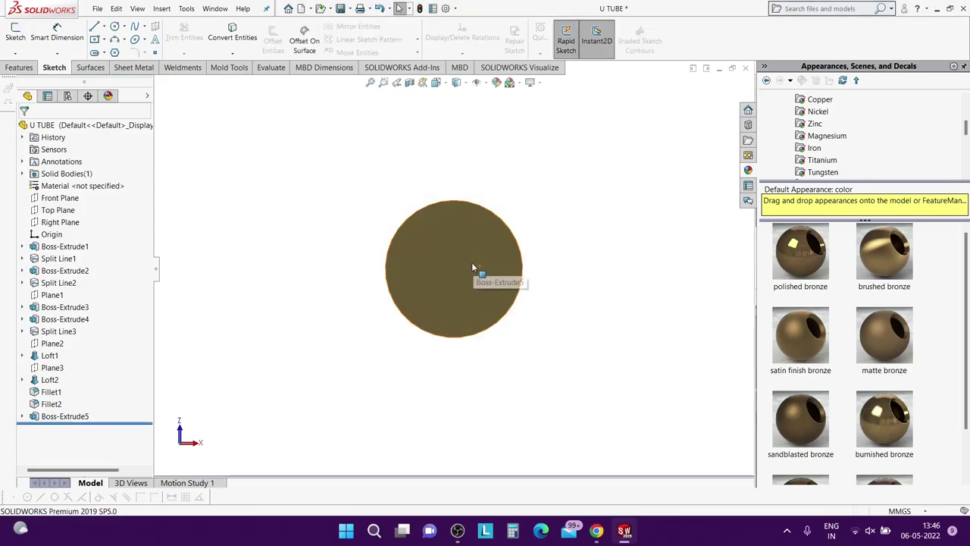
# Sketch a Ø1.20 circle centred on the origin on the tube's end face.
pyautogui.click(475, 258)
pyautogui.click(558, 226)
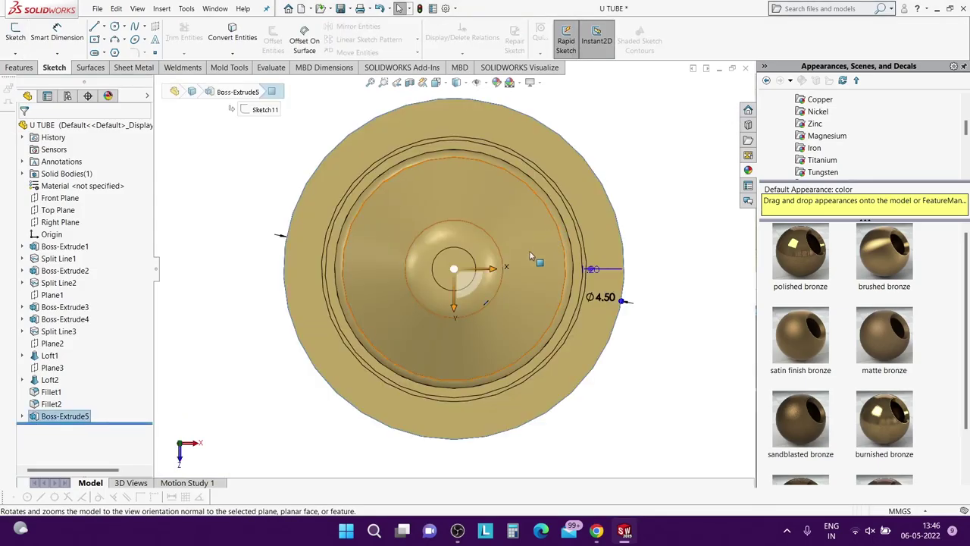
pyautogui.click(520, 268)
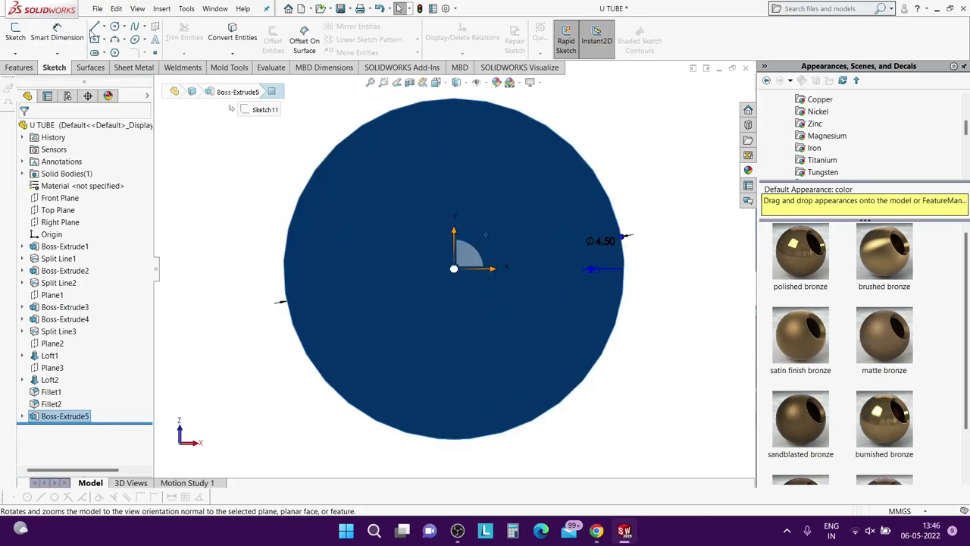
pyautogui.click(115, 29)
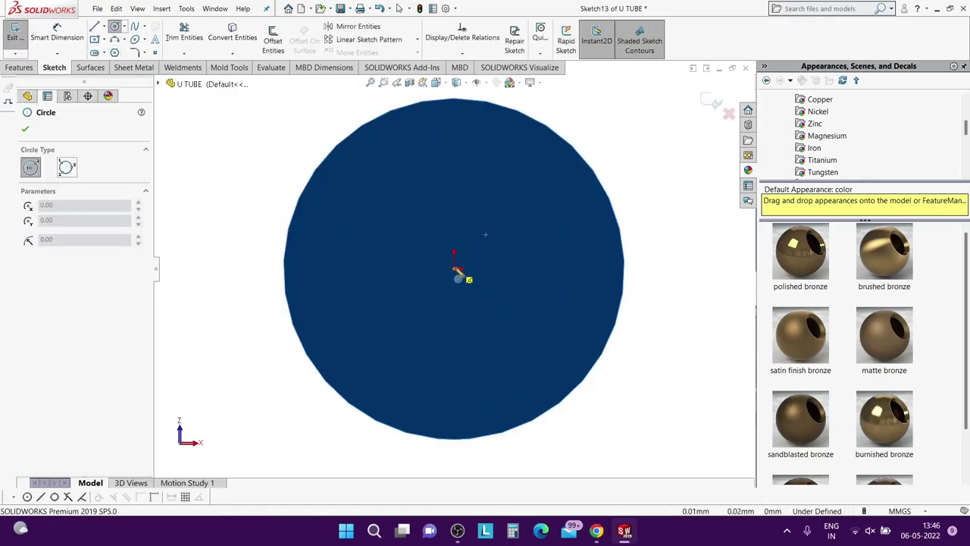
pyautogui.click(454, 269)
pyautogui.click(499, 265)
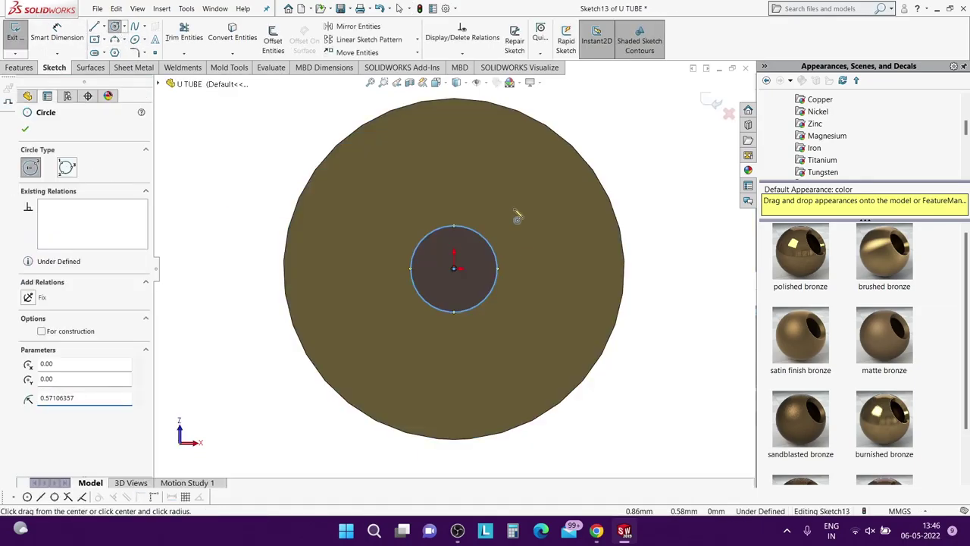
pyautogui.click(485, 239)
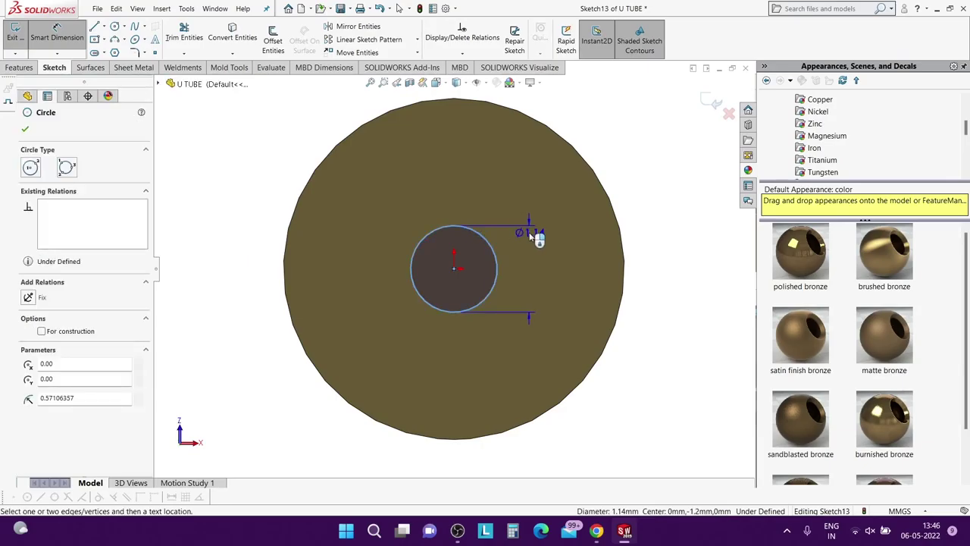
pyautogui.click(530, 235)
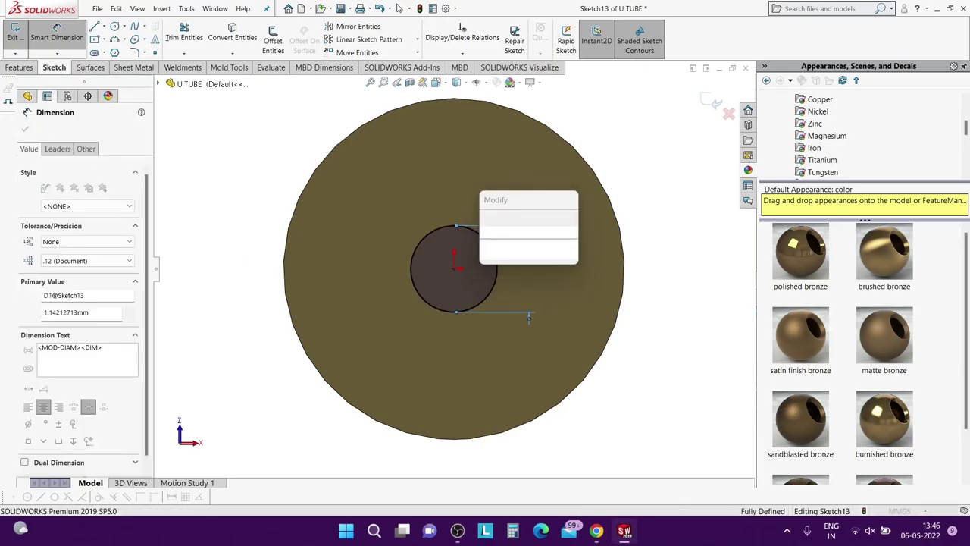
pyautogui.write('1.2')
pyautogui.press('Return')
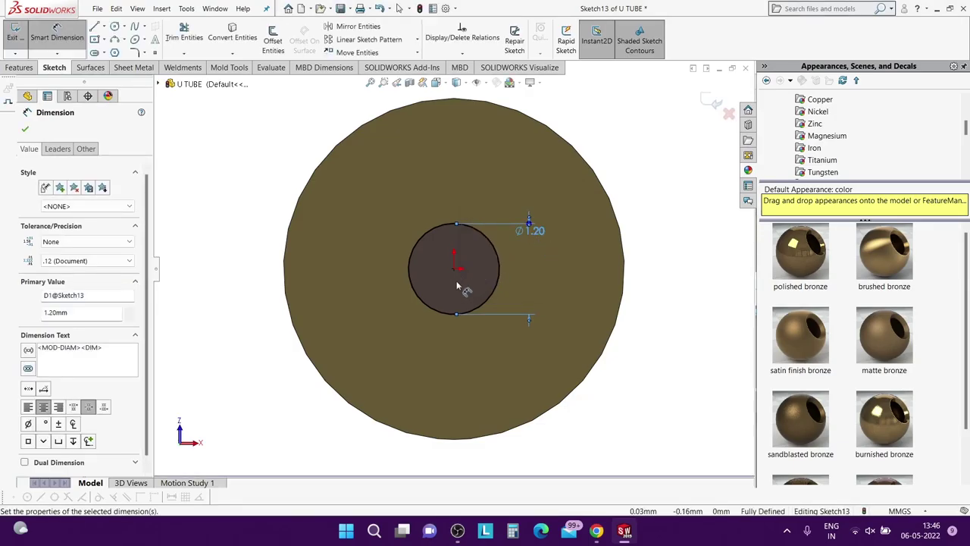
# Extrude the Ø1.20 circle 7.5 mm into a pin as Boss-Extrude6.
pyautogui.rightClick(460, 287)
pyautogui.click(576, 268)
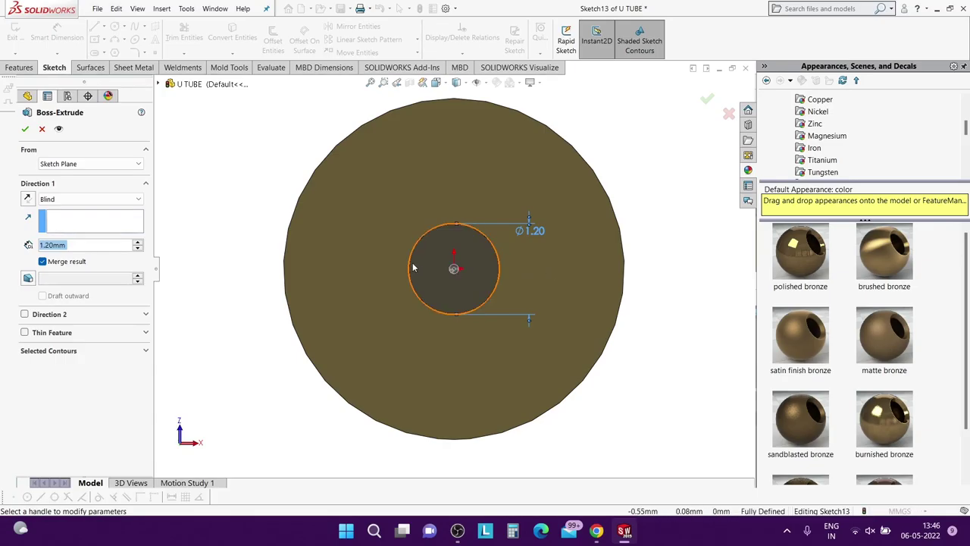
pyautogui.write('7.5')
pyautogui.press('Return')
pyautogui.moveTo(417, 269); pyautogui.dragTo(435, 311, button='middle')
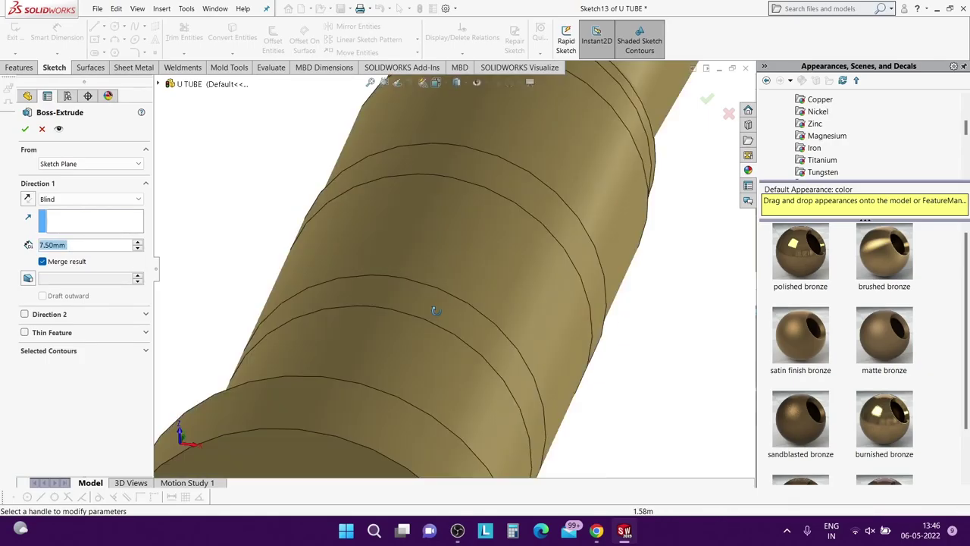
pyautogui.scroll(4, 435, 318)
pyautogui.scroll(3, 386, 324)
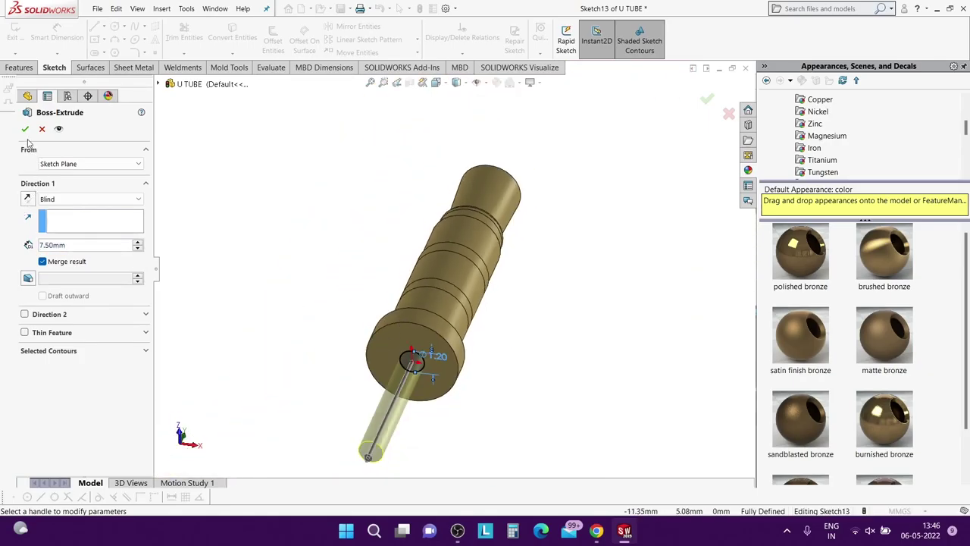
pyautogui.click(25, 129)
# Sketch a Ø3.75 circle centred on the origin on the base end face, around the pin.
pyautogui.click(414, 345)
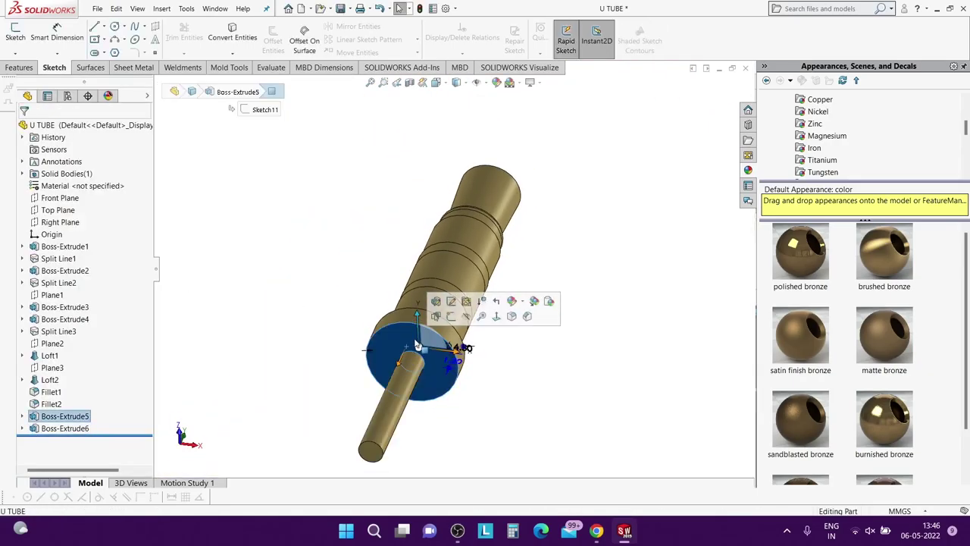
pyautogui.click(497, 316)
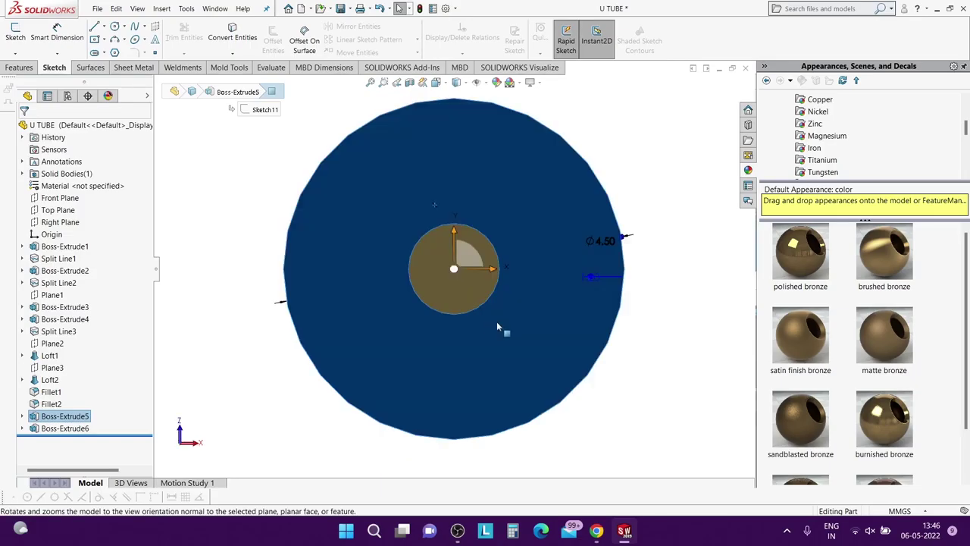
pyautogui.click(114, 27)
pyautogui.click(455, 266)
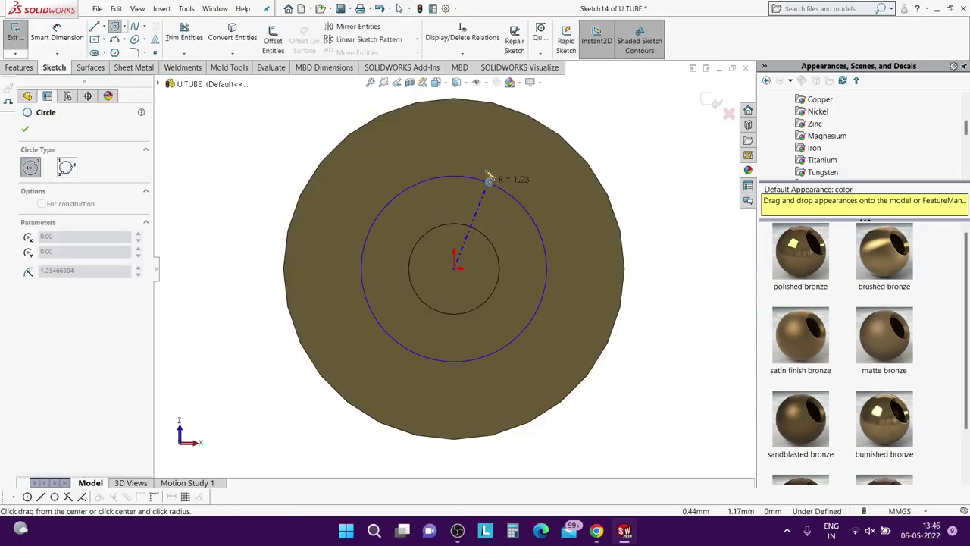
pyautogui.click(481, 157)
pyautogui.press('d')
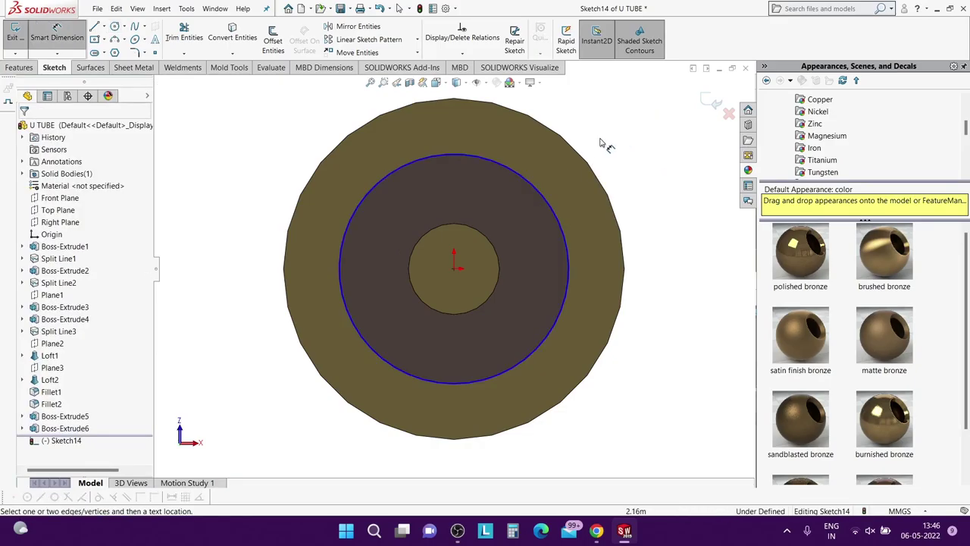
pyautogui.click(530, 188)
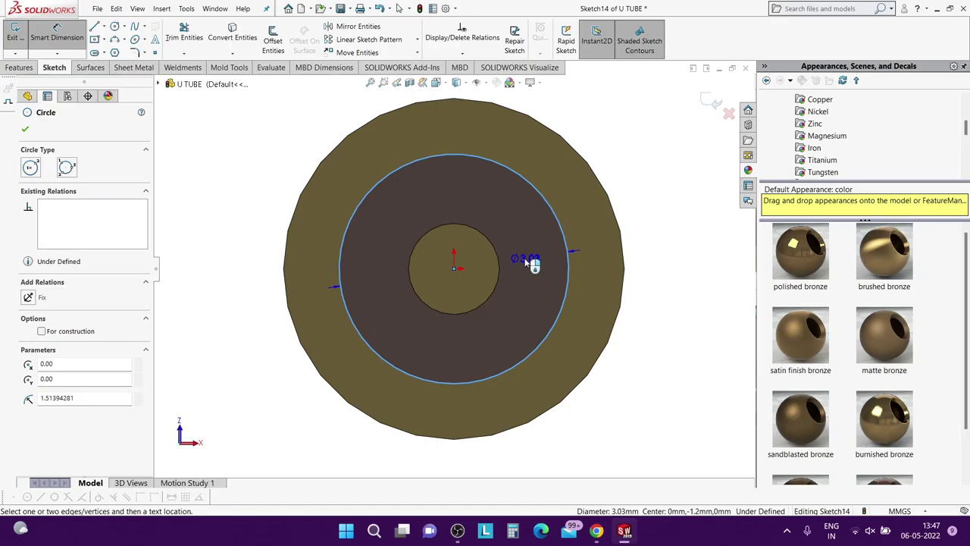
pyautogui.click(531, 262)
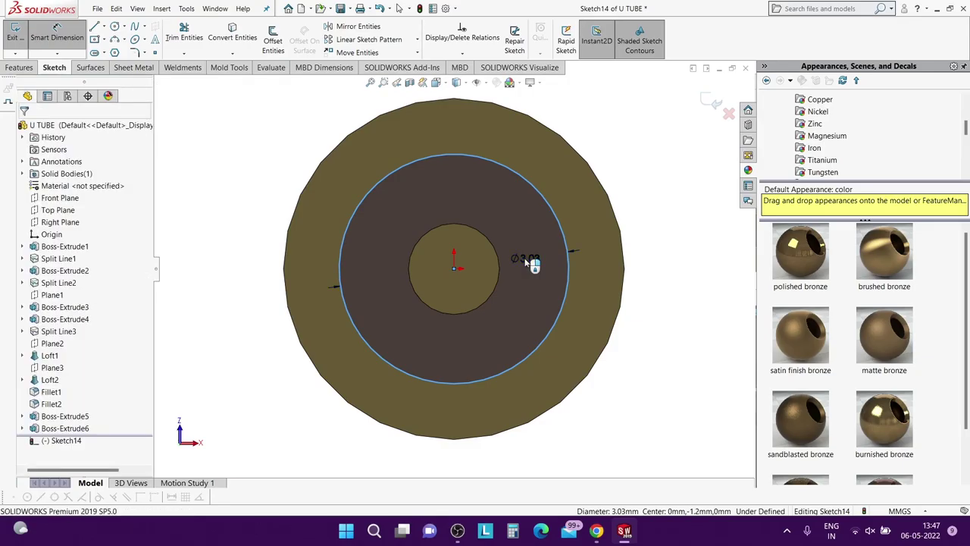
pyautogui.write('3.75')
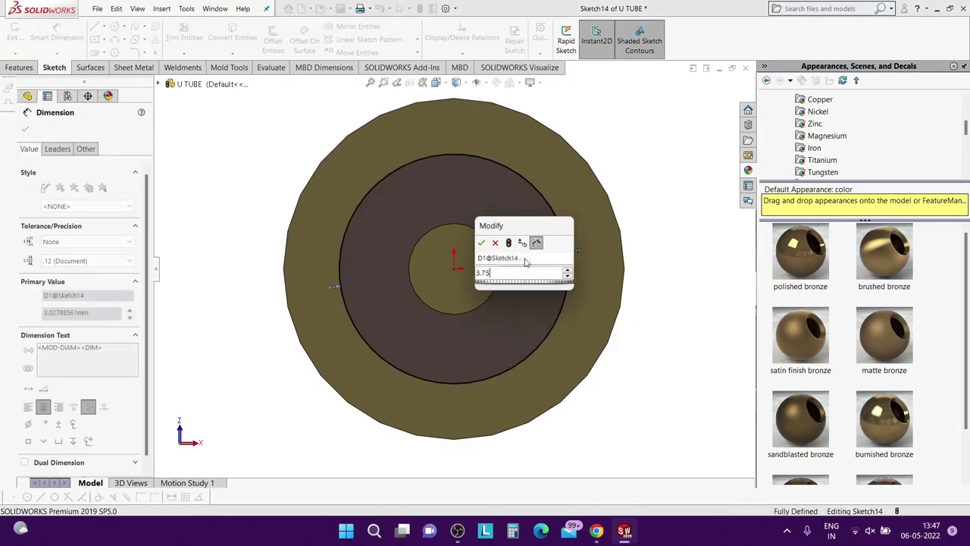
pyautogui.press('Return')
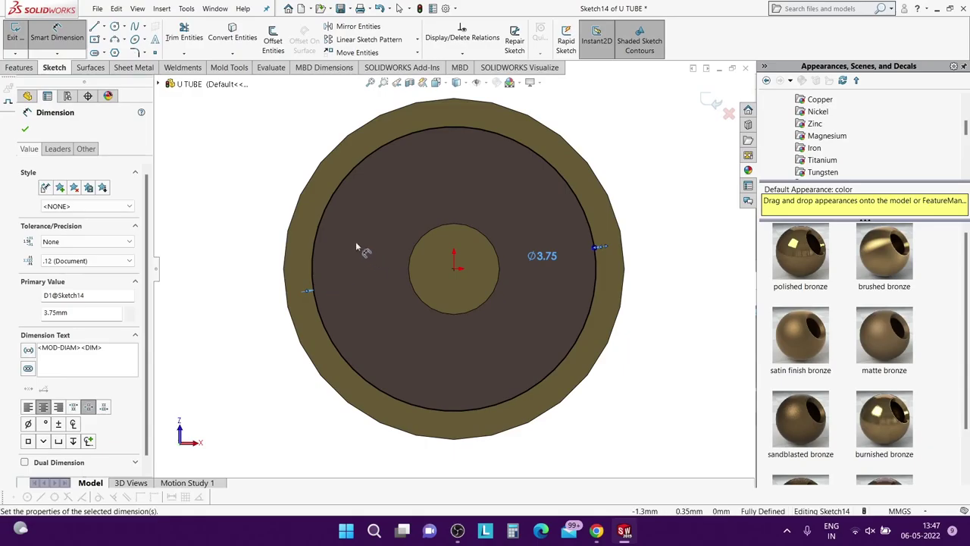
pyautogui.click(94, 28)
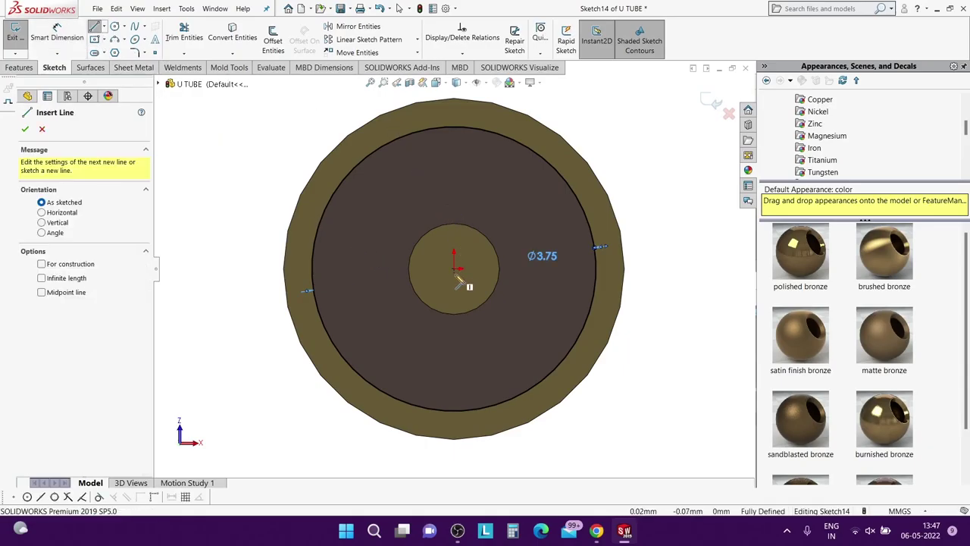
# Draw a vertical line down through the centre and convert the inner circle edge into the sketch.
pyautogui.moveTo(455, 129); pyautogui.dragTo(454, 152)
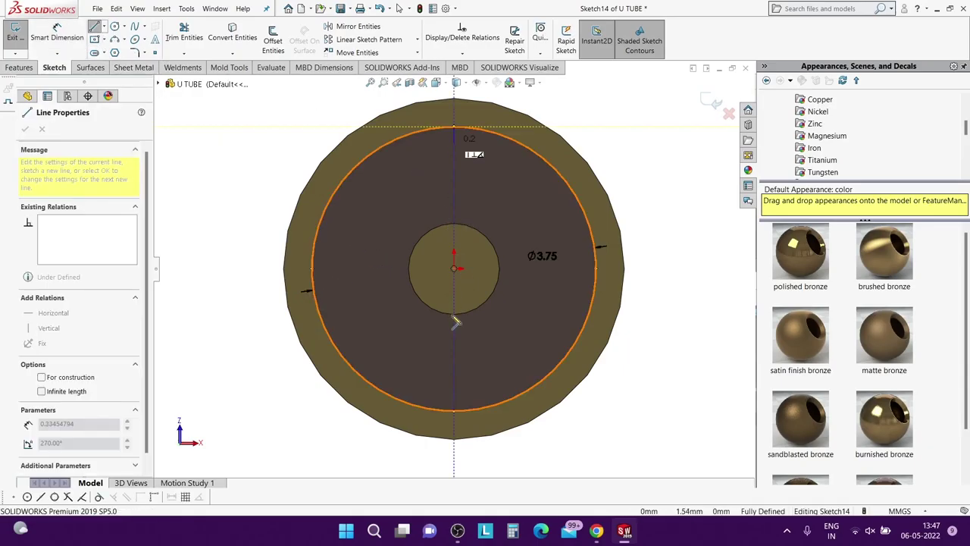
pyautogui.click(457, 416)
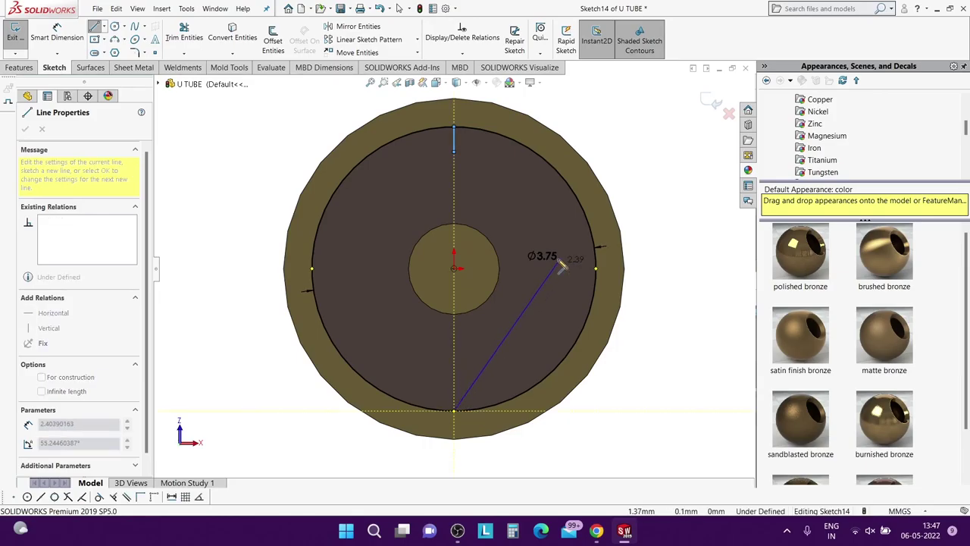
pyautogui.press('Escape')
pyautogui.press('Escape')
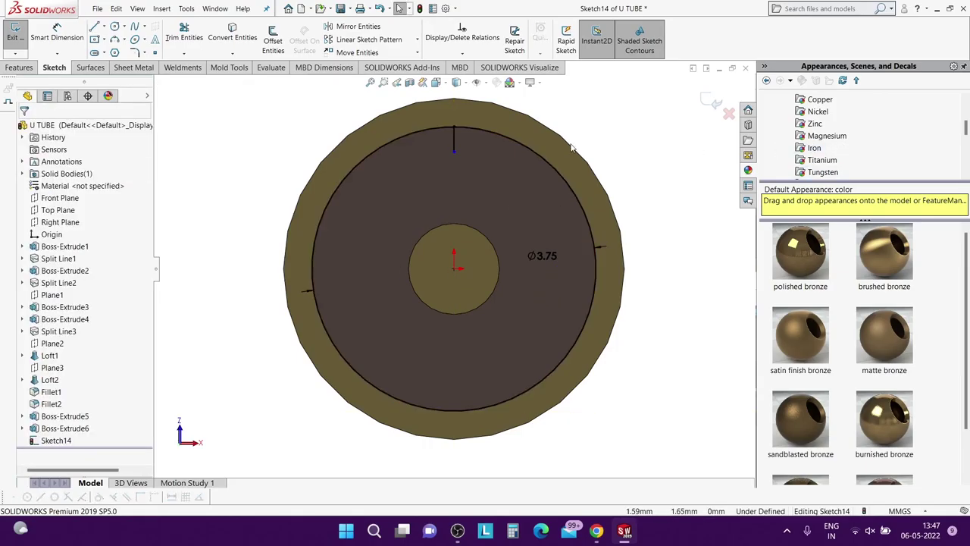
pyautogui.moveTo(453, 265); pyautogui.dragTo(453, 415)
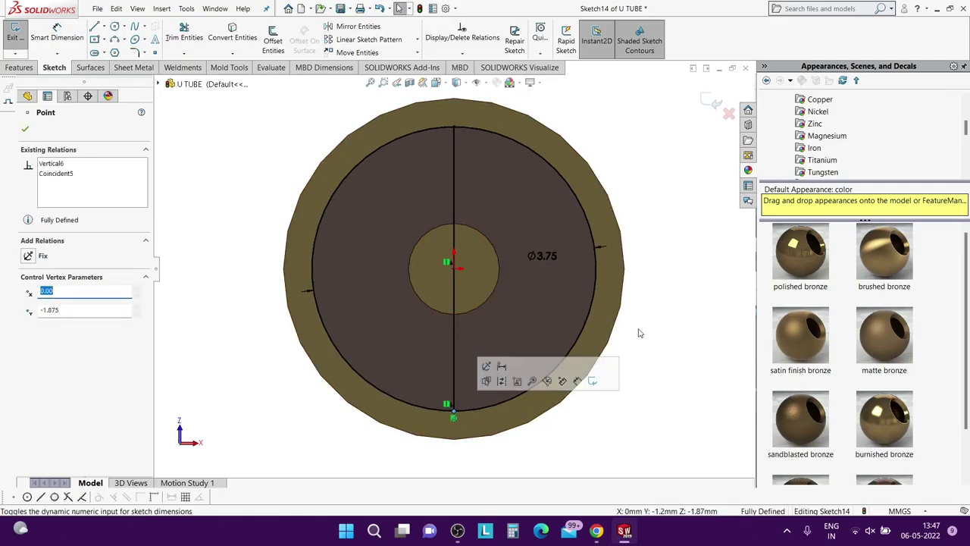
pyautogui.click(233, 37)
pyautogui.click(430, 230)
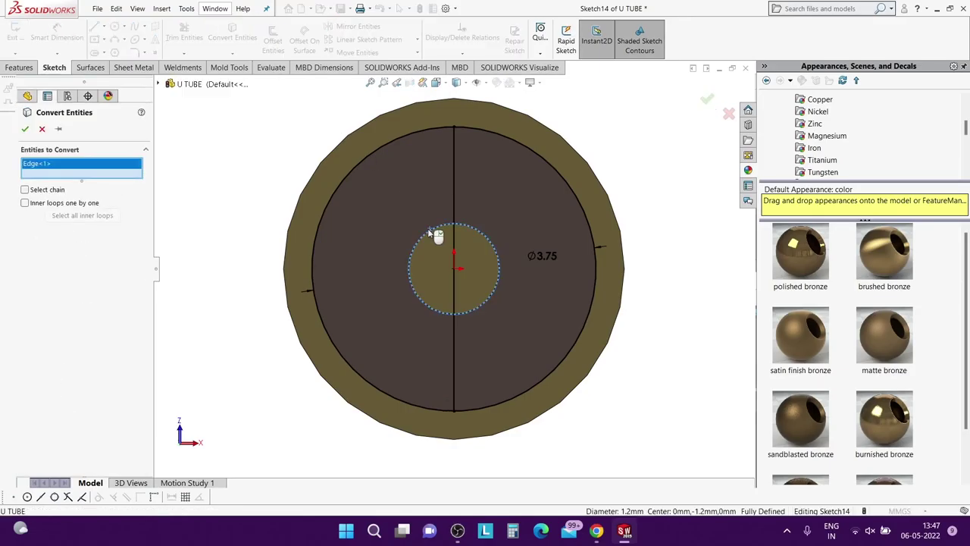
pyautogui.click(25, 129)
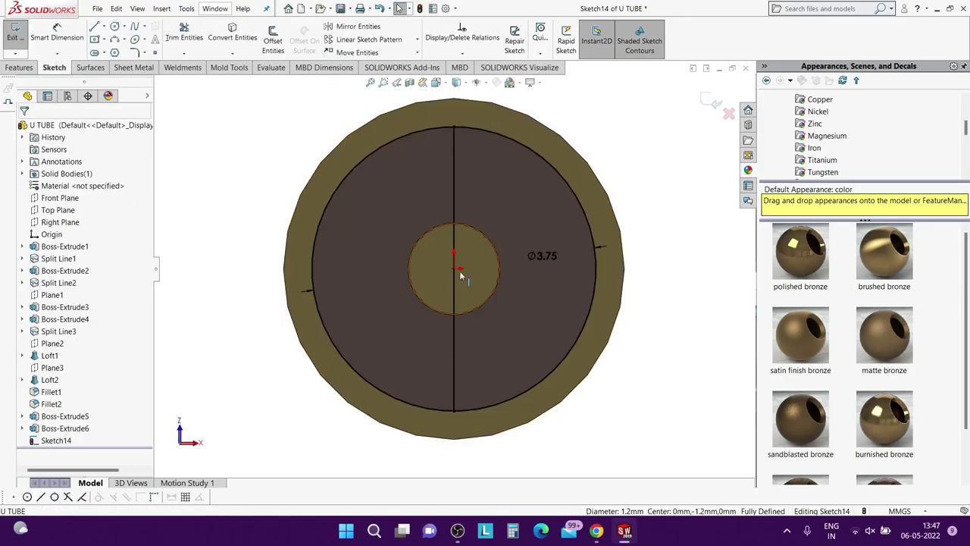
# Power-trim away the right half of the outer circle to leave a half-disc profile.
pyautogui.click(184, 36)
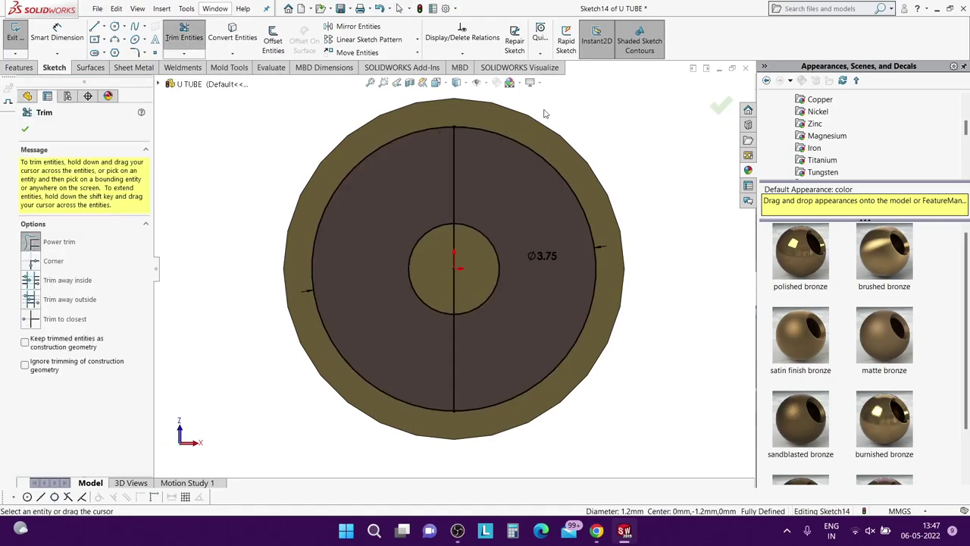
pyautogui.moveTo(562, 116)
pyautogui.mouseDown()
pyautogui.moveTo(495, 226)
pyautogui.moveTo(472, 298)
pyautogui.mouseUp()
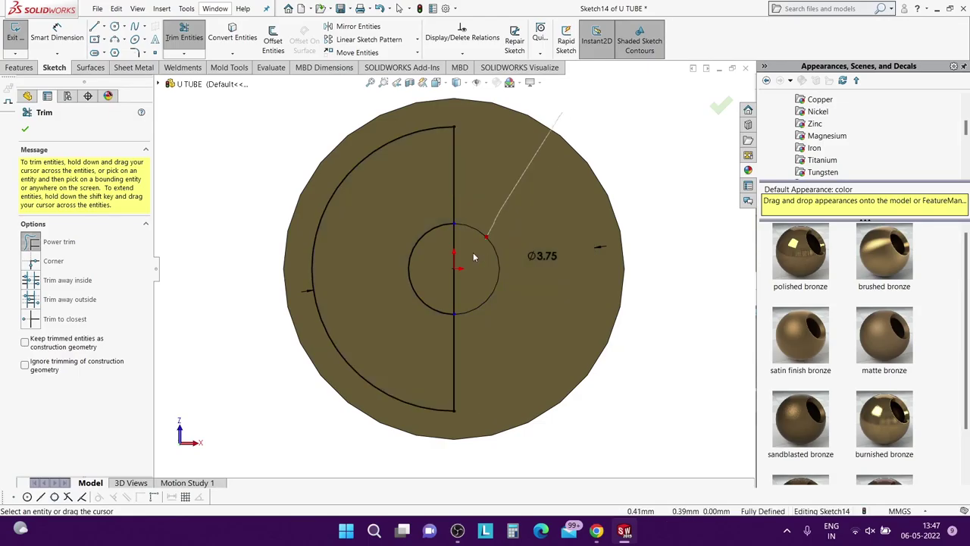
pyautogui.rightClick(427, 173)
# Extrude the left half-ring sketch 5.50 mm as Boss-Extrude7.
pyautogui.click(557, 164)
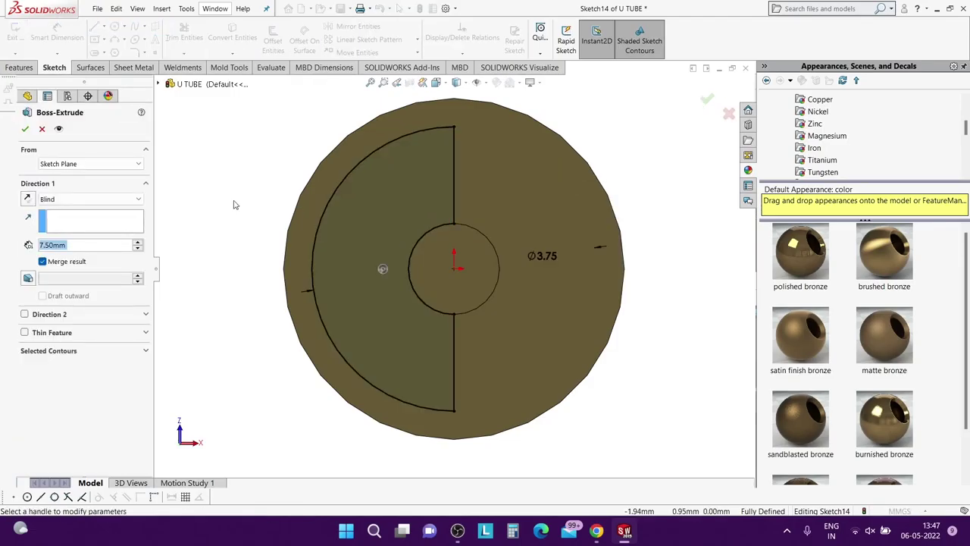
pyautogui.write('5.5')
pyautogui.press('Return')
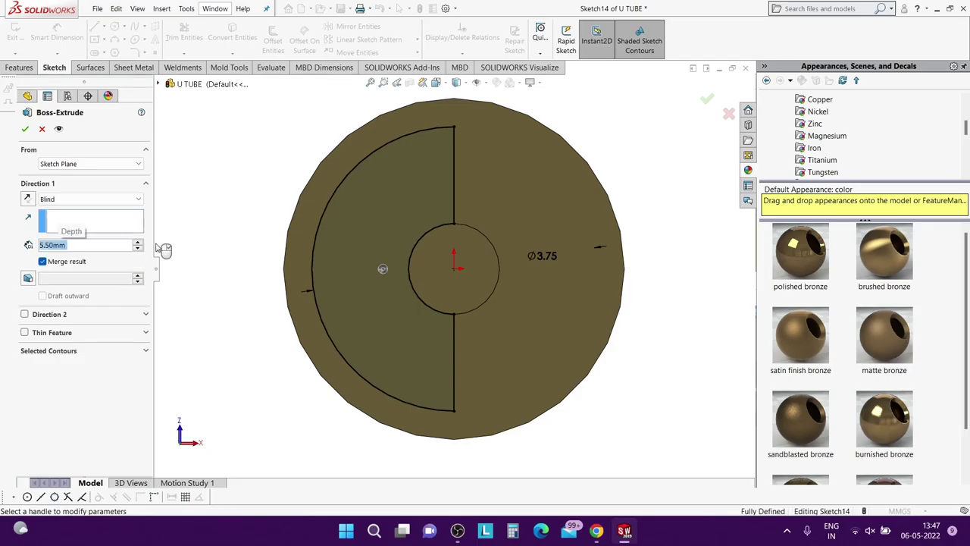
pyautogui.moveTo(541, 279)
pyautogui.mouseDown(button='middle')
pyautogui.moveTo(520, 311)
pyautogui.moveTo(447, 308)
pyautogui.moveTo(414, 265)
pyautogui.moveTo(400, 385)
pyautogui.moveTo(516, 357)
pyautogui.moveTo(386, 223)
pyautogui.mouseUp(button='middle')
pyautogui.click(26, 130)
# Orbit round to the tube's flat end face and select it.
pyautogui.scroll(-5, 483, 326)
pyautogui.moveTo(483, 326)
pyautogui.mouseDown(button='middle')
pyautogui.moveTo(523, 341)
pyautogui.moveTo(470, 333)
pyautogui.mouseUp(button='middle')
pyautogui.scroll(5, 480, 357)
pyautogui.scroll(-3, 480, 358)
pyautogui.moveTo(440, 362); pyautogui.dragTo(354, 379, button='middle')
pyautogui.click(350, 376)
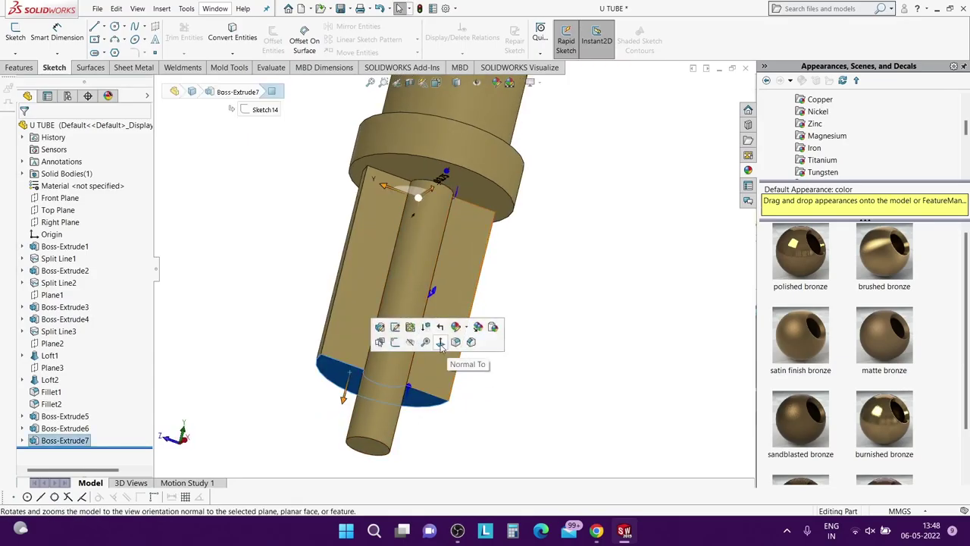
# Sketch an outer circle and a 0.60 radius circle, both centred on the origin.
pyautogui.click(443, 347)
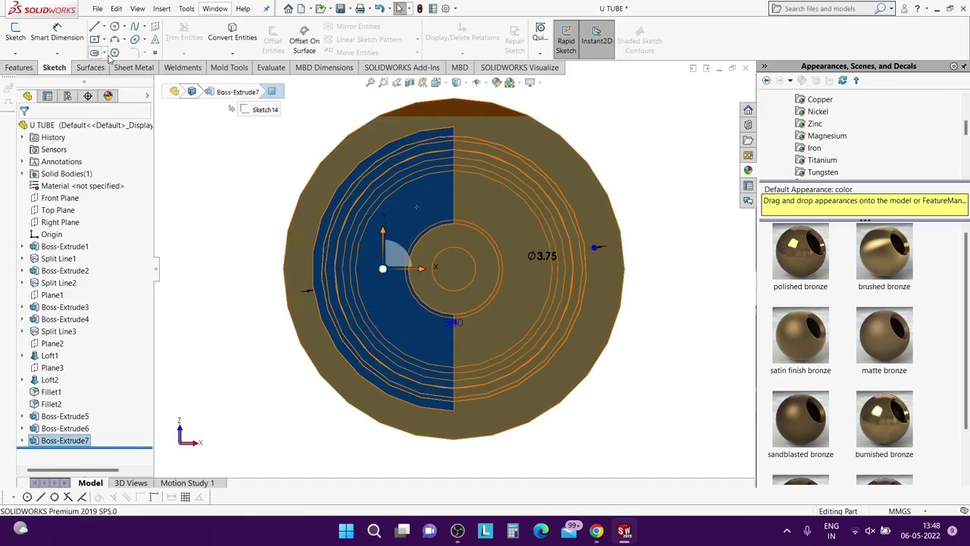
pyautogui.click(117, 28)
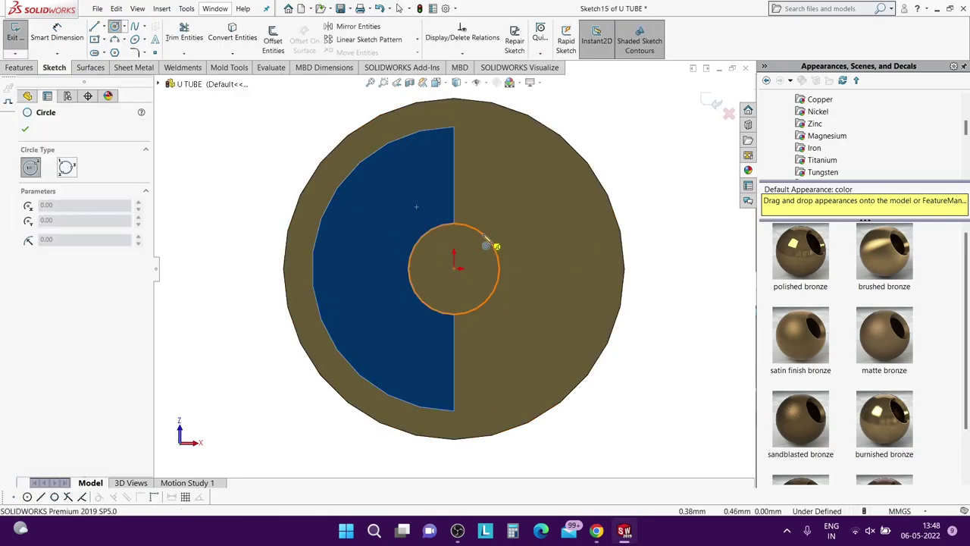
pyautogui.click(455, 267)
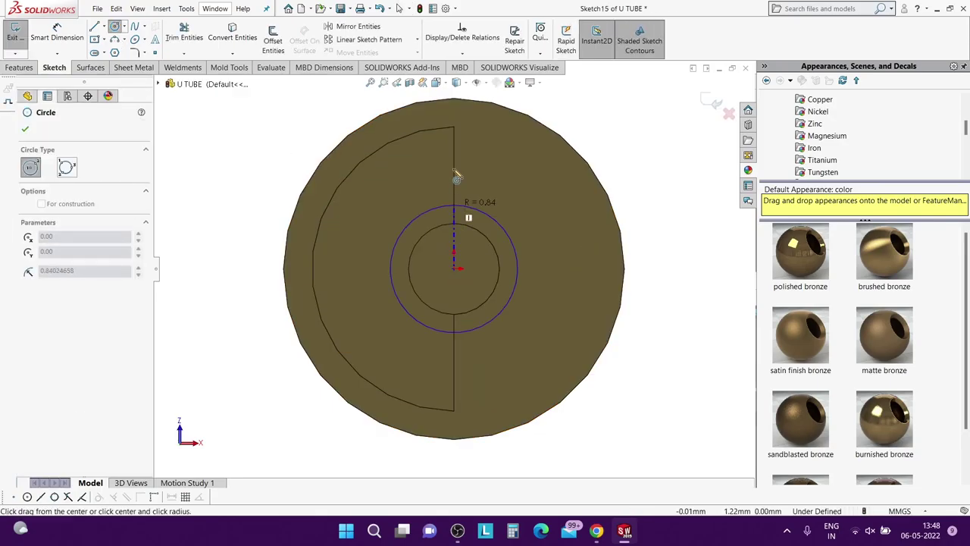
pyautogui.click(455, 129)
pyautogui.click(455, 268)
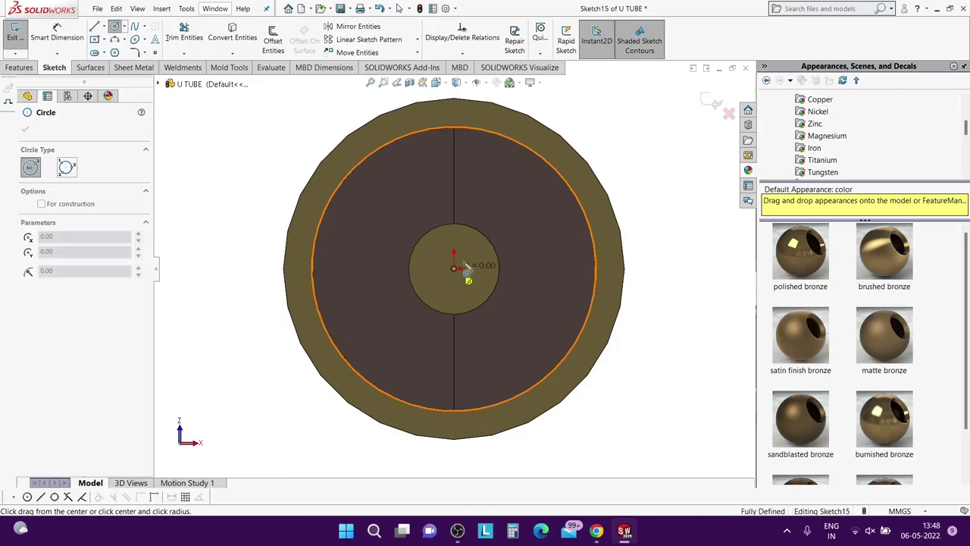
pyautogui.click(496, 253)
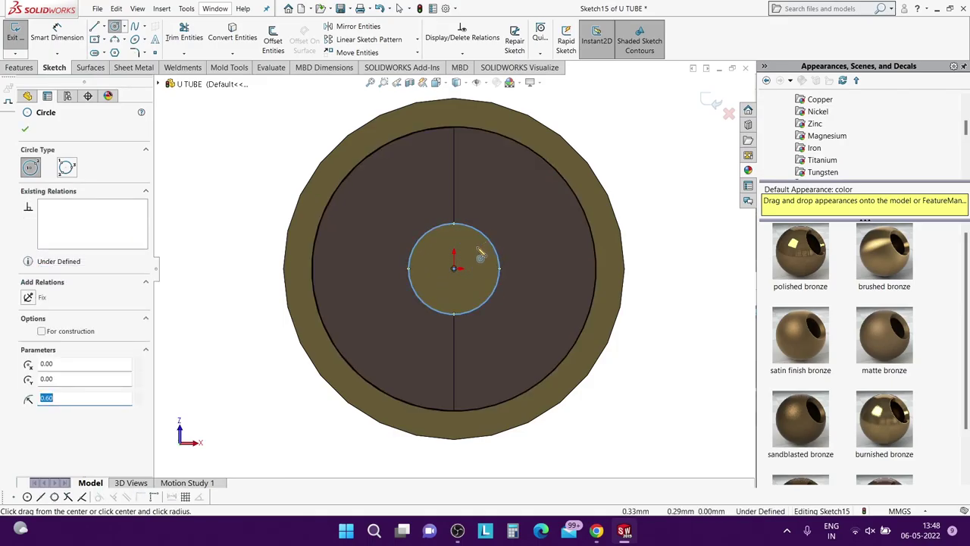
# Draw a vertical line through the small circle spanning the outer circle's full height.
pyautogui.click(94, 26)
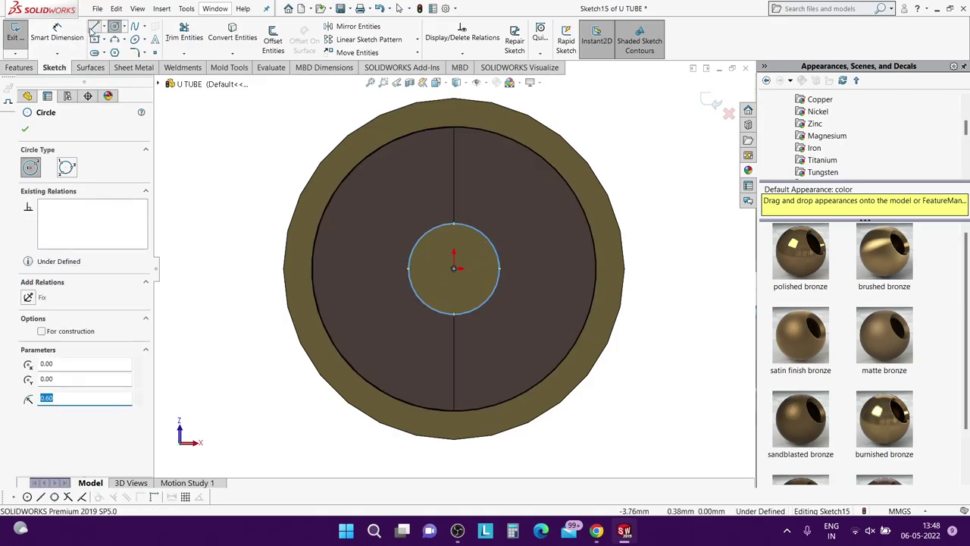
pyautogui.click(455, 222)
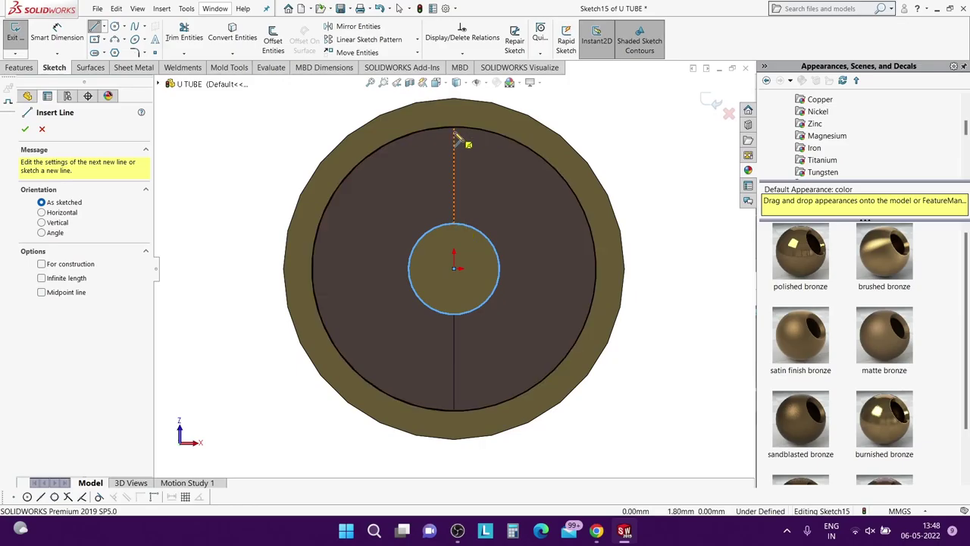
pyautogui.click(455, 130)
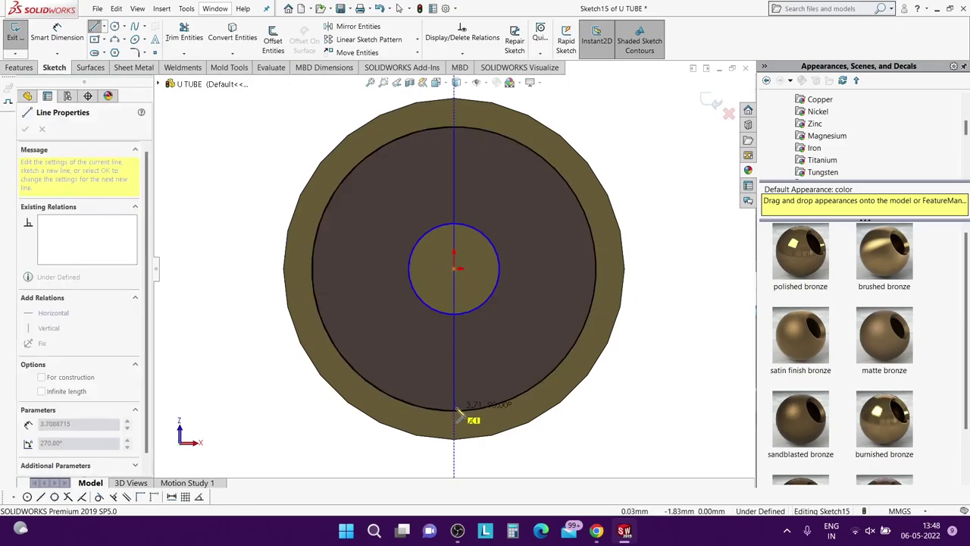
pyautogui.click(455, 411)
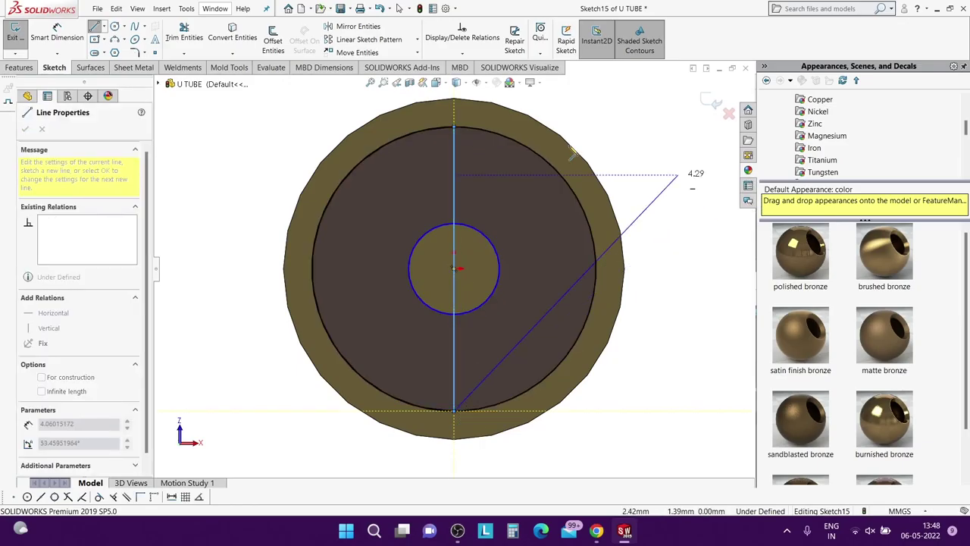
pyautogui.press('Escape')
pyautogui.click(184, 34)
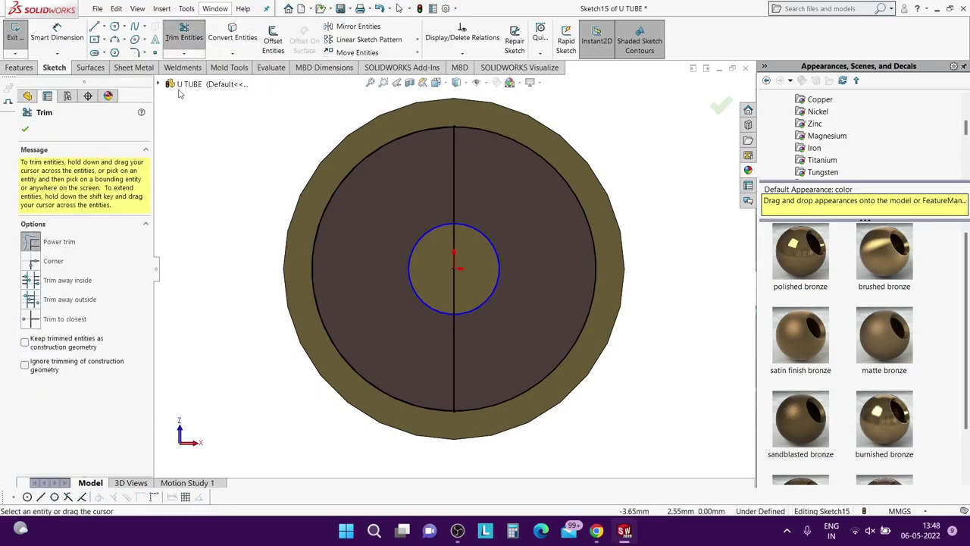
# Trim away the left halves of the outer and small circles, then show the isometric view.
pyautogui.moveTo(300, 141); pyautogui.dragTo(393, 238)
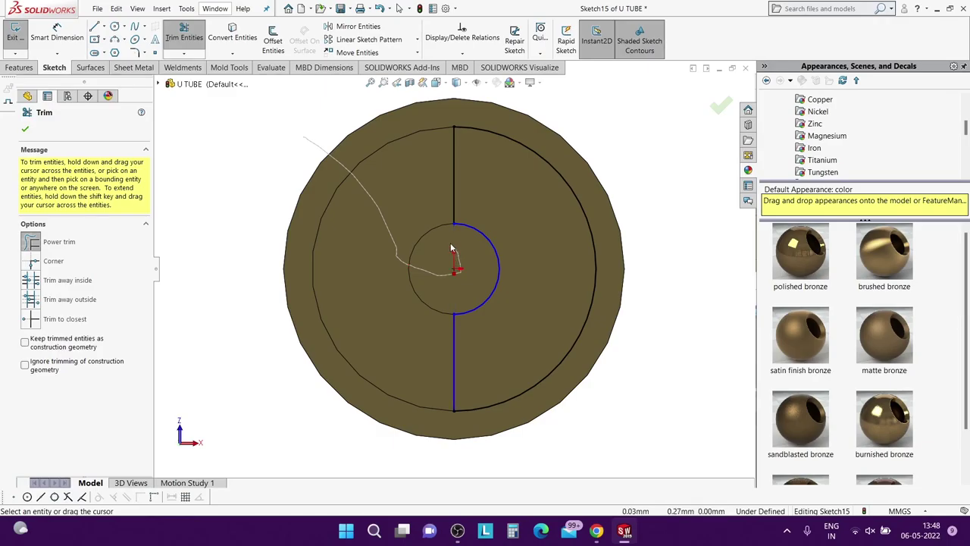
pyautogui.moveTo(430, 256); pyautogui.dragTo(404, 328)
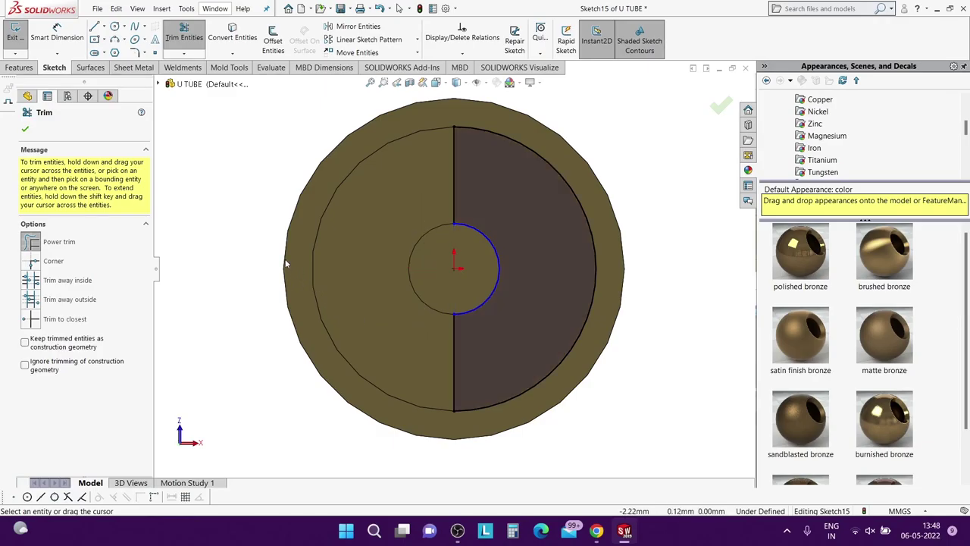
pyautogui.hotkey('ctrl', '7')
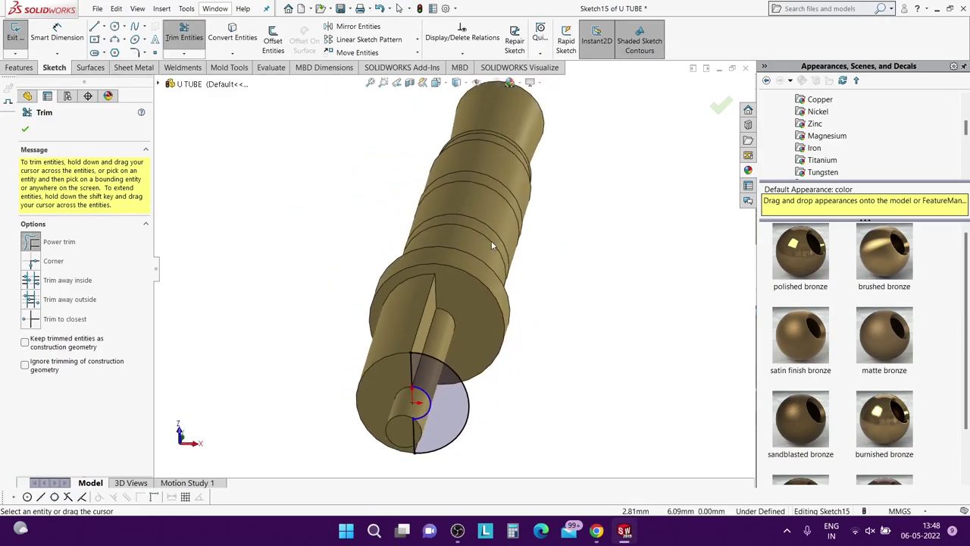
pyautogui.rightClick(443, 364)
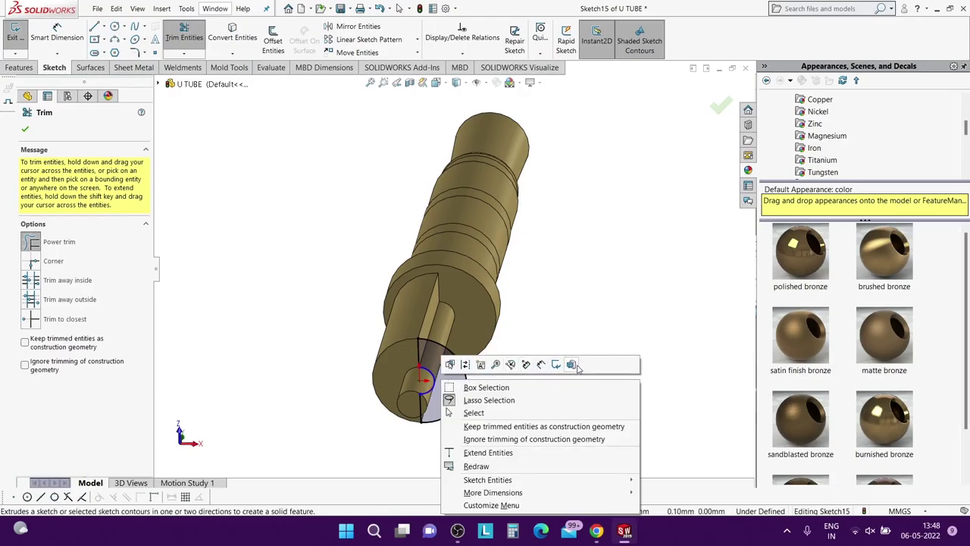
# Extrude the right half-ring 1.00 mm reversed, starting from a reversed 1.00 mm offset.
pyautogui.click(574, 364)
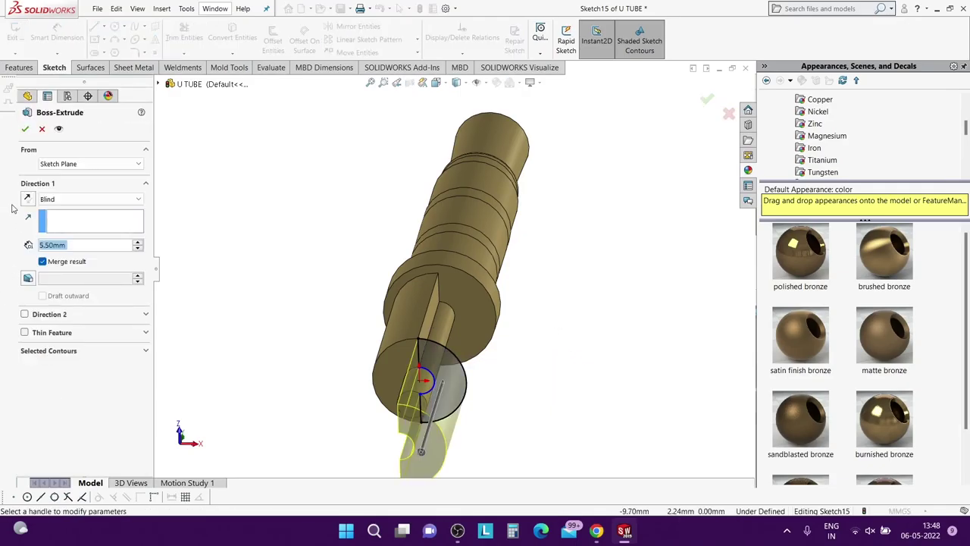
pyautogui.click(27, 198)
pyautogui.write('1')
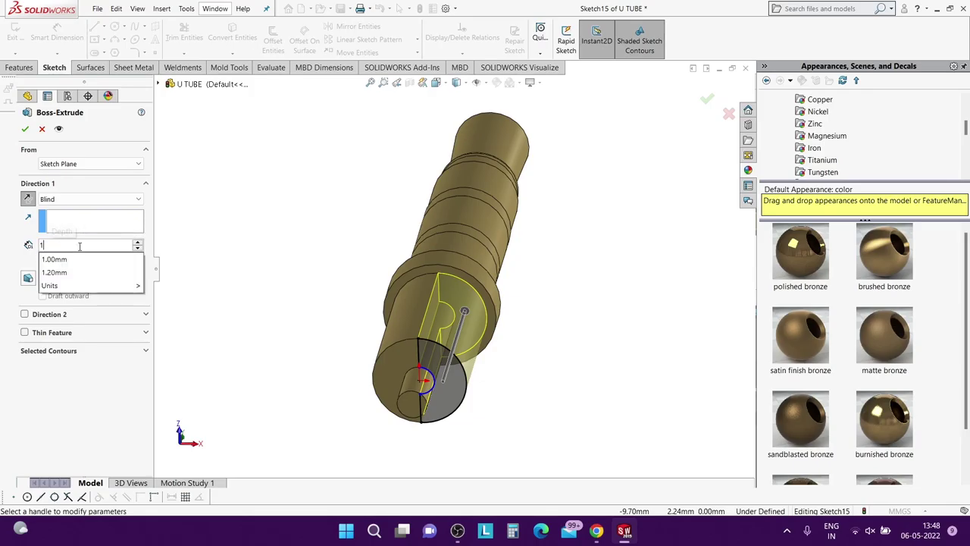
pyautogui.press('Return')
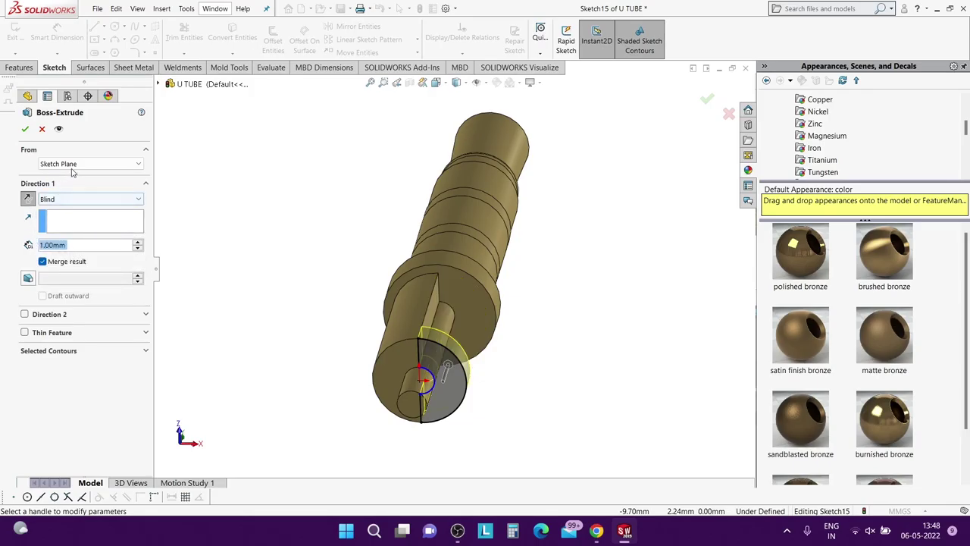
pyautogui.click(74, 165)
pyautogui.click(62, 204)
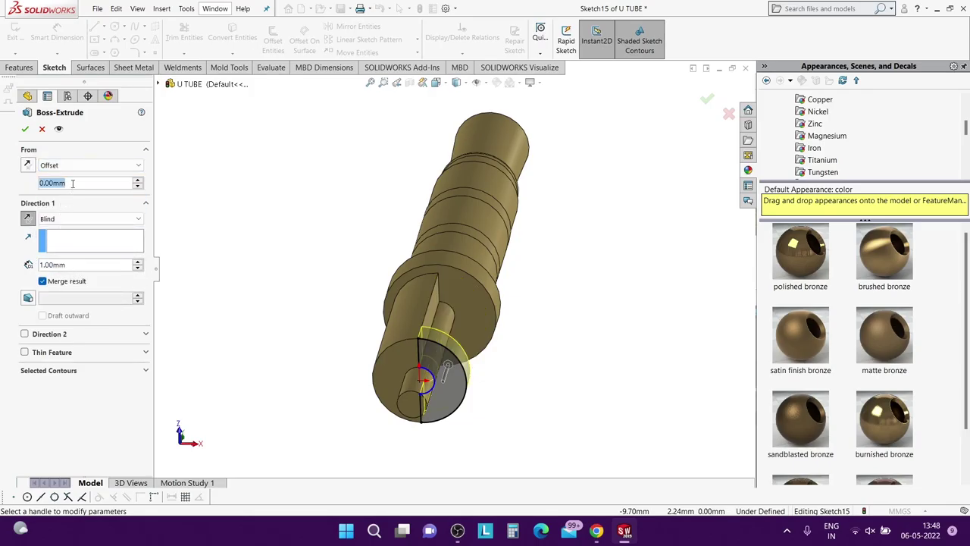
pyautogui.write('1')
pyautogui.press('Return')
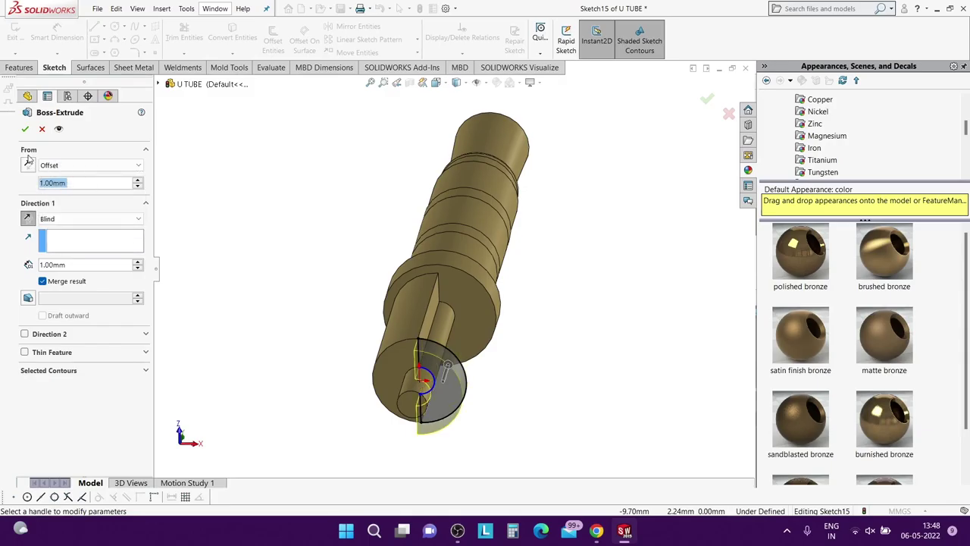
pyautogui.click(26, 165)
pyautogui.click(25, 129)
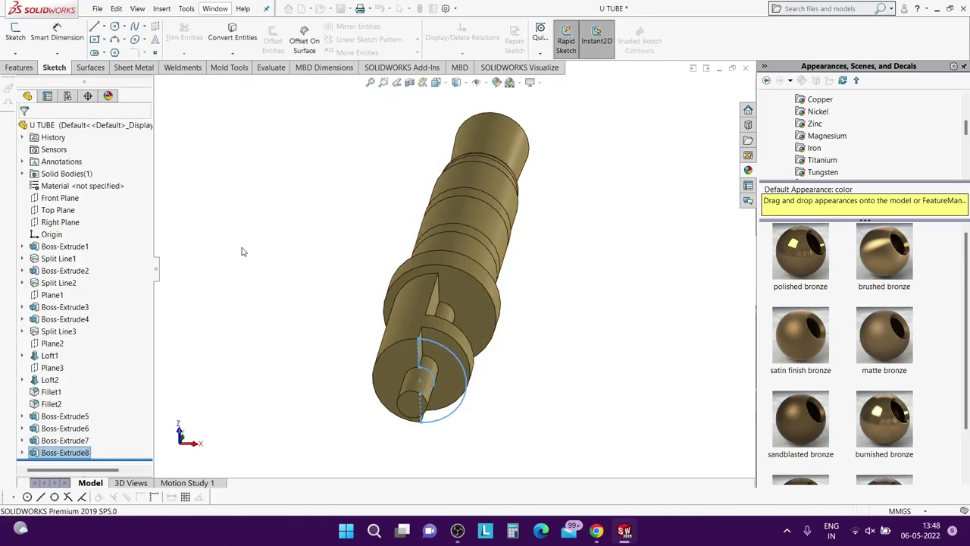
# Orbit and zoom to inspect Boss-Extrude8, then bring up the Features commands.
pyautogui.moveTo(553, 409)
pyautogui.mouseDown(button='middle')
pyautogui.moveTo(482, 435)
pyautogui.moveTo(498, 364)
pyautogui.moveTo(426, 379)
pyautogui.moveTo(429, 355)
pyautogui.mouseUp(button='middle')
pyautogui.scroll(-3, 429, 354)
pyautogui.scroll(-3, 447, 293)
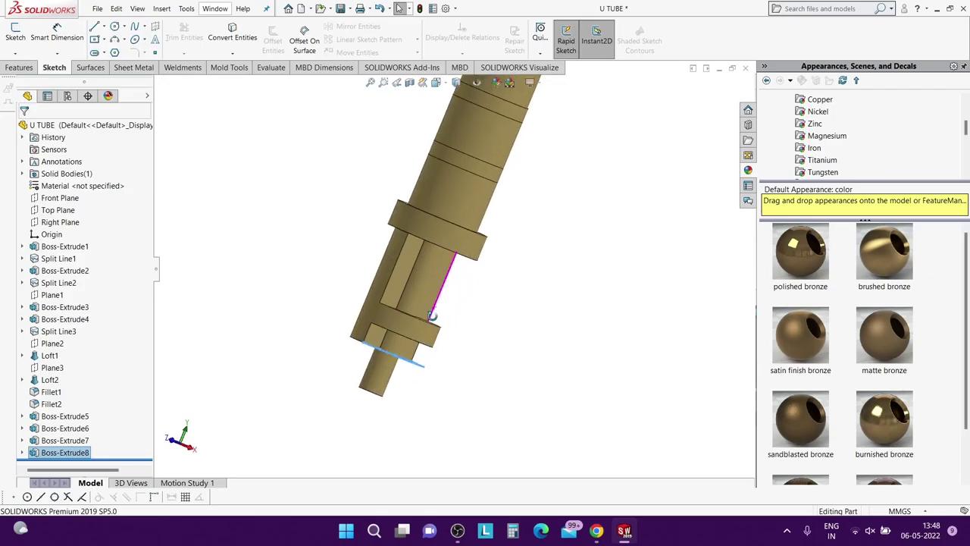
pyautogui.moveTo(448, 294); pyautogui.dragTo(438, 302, button='middle')
pyautogui.scroll(2, 438, 302)
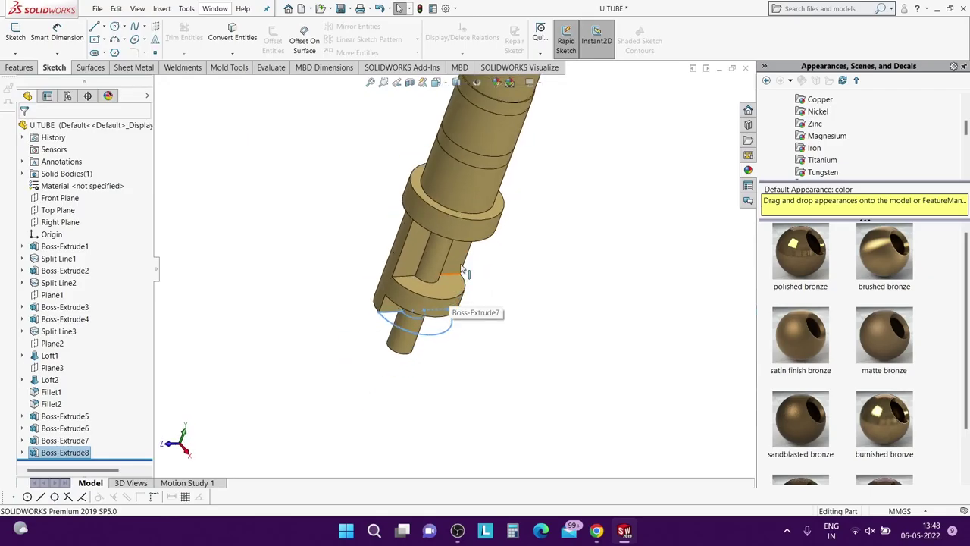
pyautogui.scroll(2, 448, 307)
pyautogui.click(13, 67)
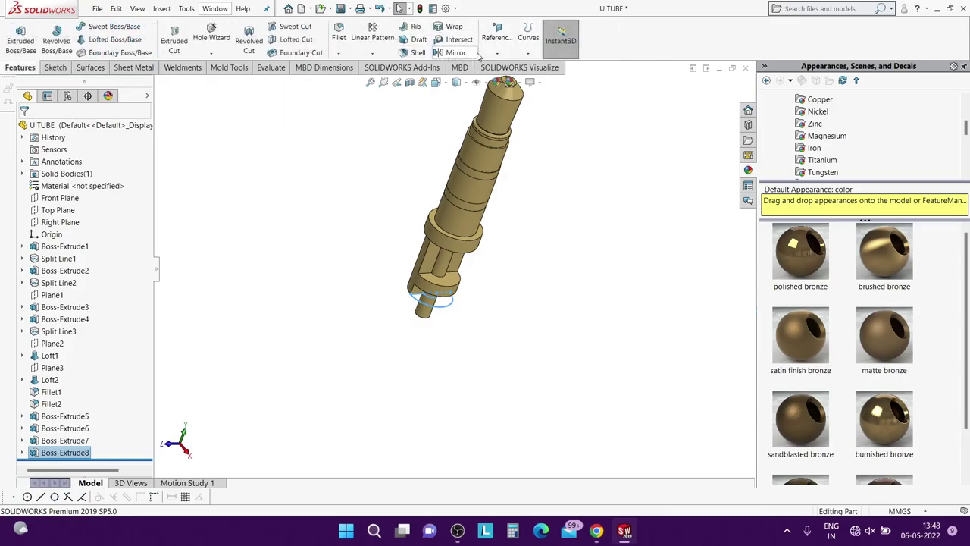
# Linear-pattern Boss-Extrude8 along a tube edge: 2 instances at 2 mm, reversed to run up the tube.
pyautogui.click(372, 34)
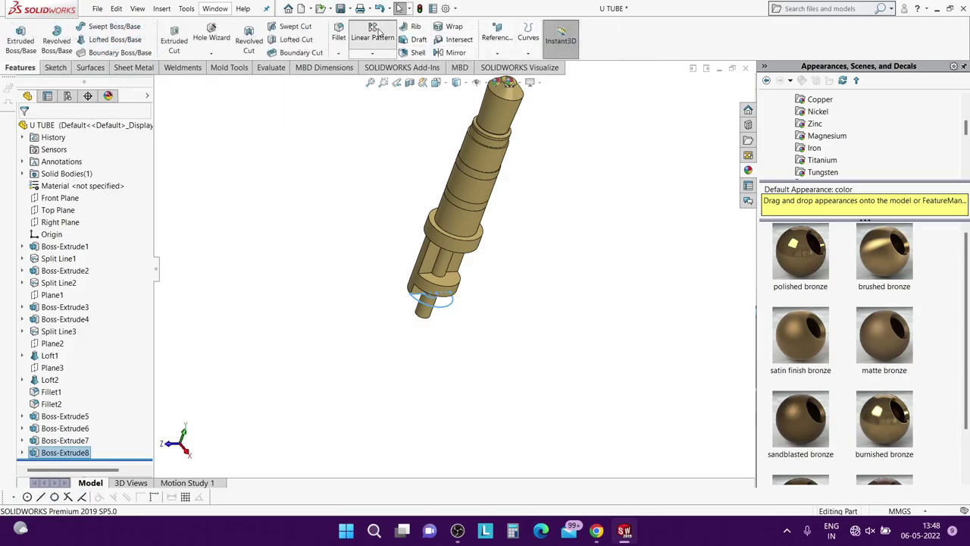
pyautogui.scroll(-3, 430, 231)
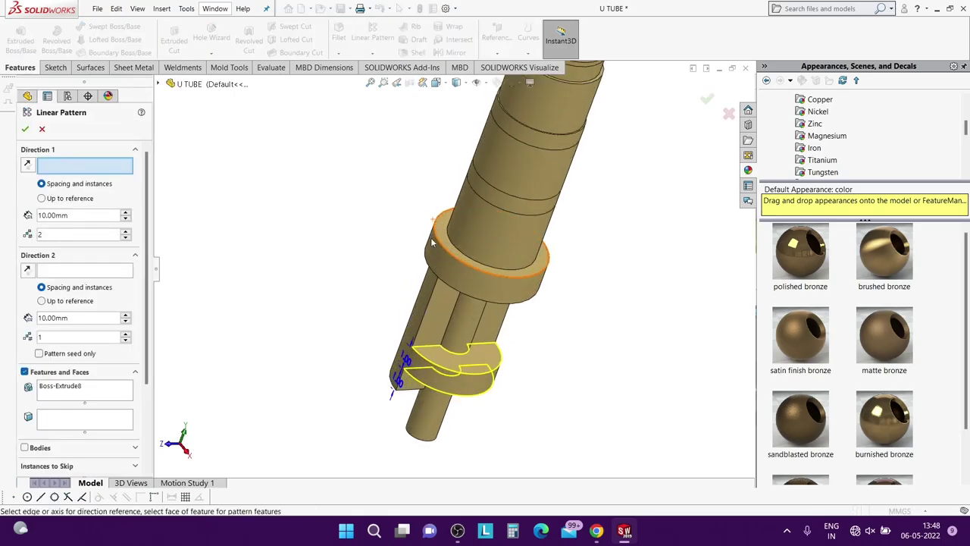
pyautogui.click(429, 306)
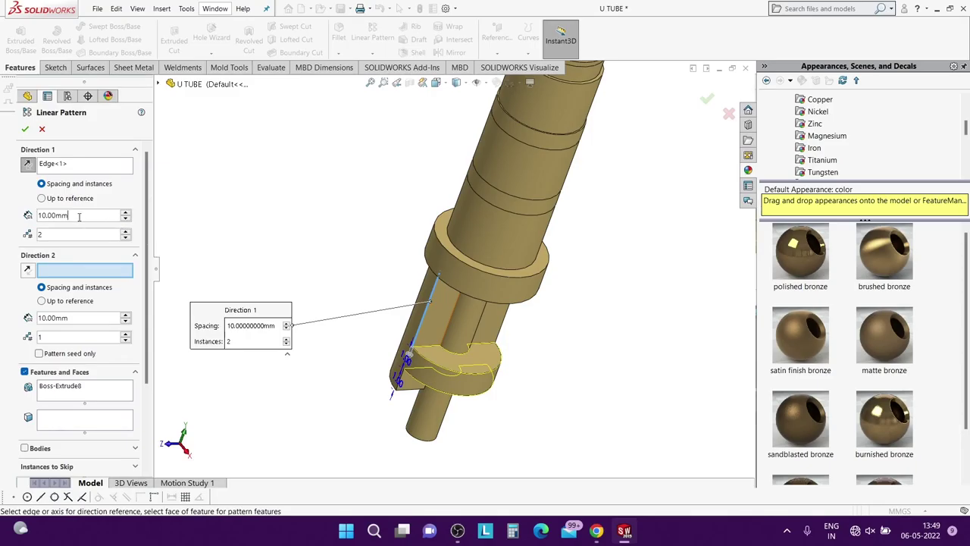
pyautogui.write('2')
pyautogui.press('Return')
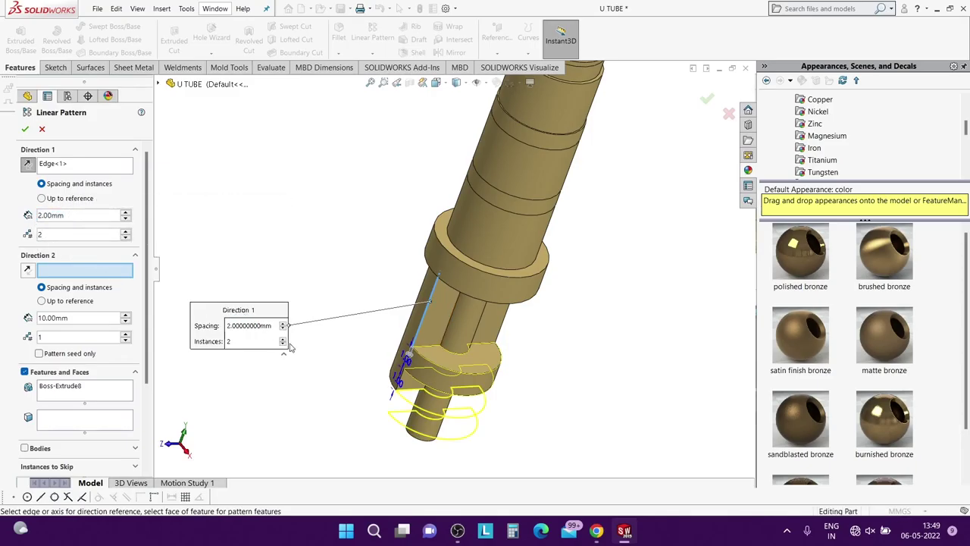
pyautogui.moveTo(290, 346); pyautogui.dragTo(297, 277, button='middle')
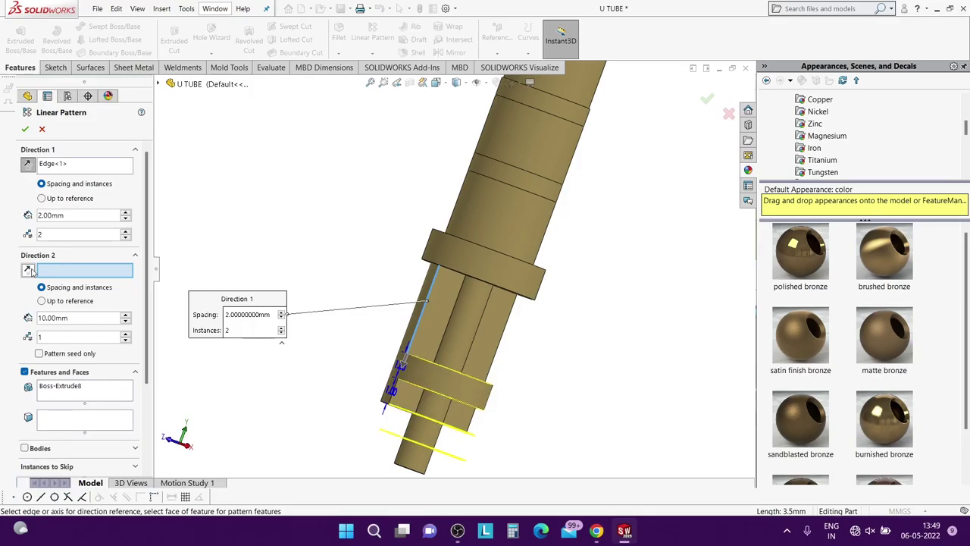
pyautogui.click(32, 167)
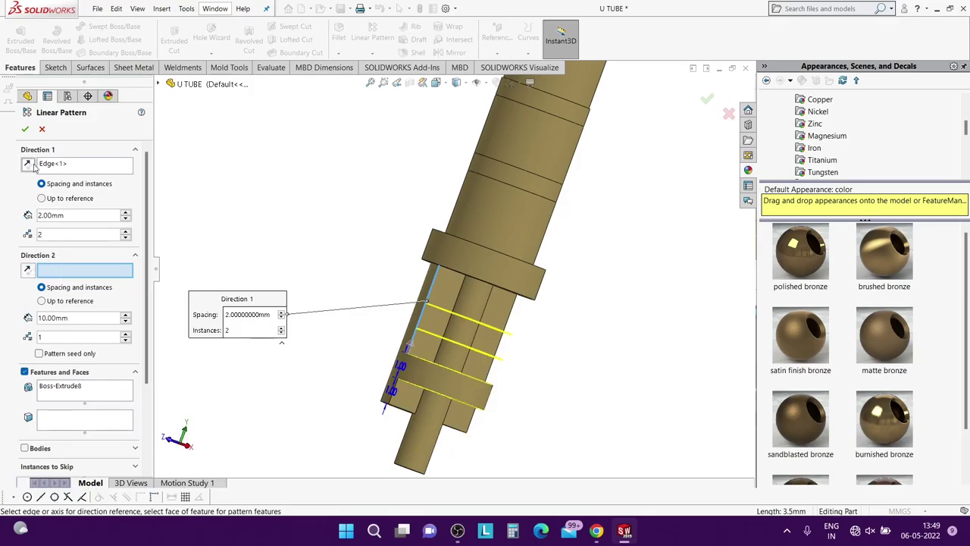
pyautogui.moveTo(402, 322); pyautogui.dragTo(345, 298, button='middle')
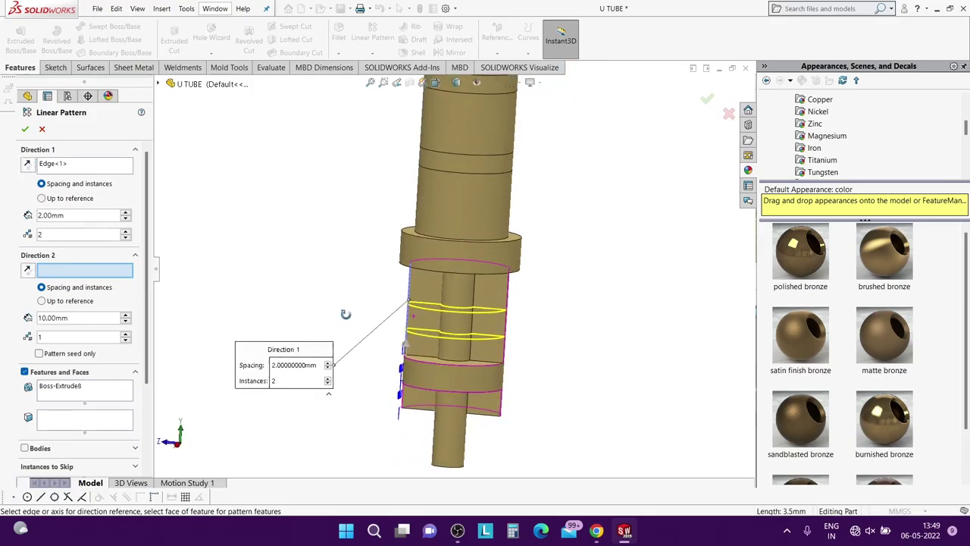
pyautogui.click(25, 129)
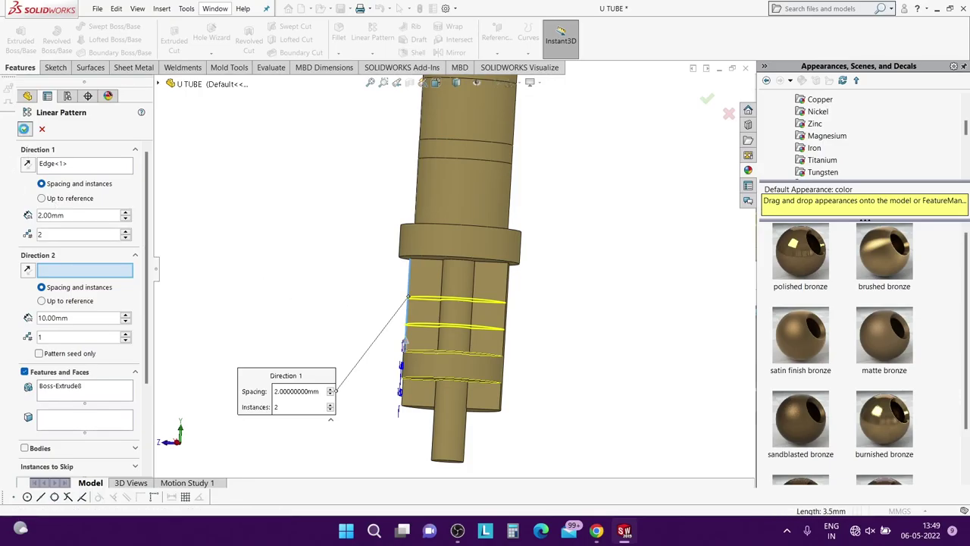
# Select the notched extrusion and the half-ring extrusion faces on the tube.
pyautogui.moveTo(485, 269); pyautogui.dragTo(541, 341, button='middle')
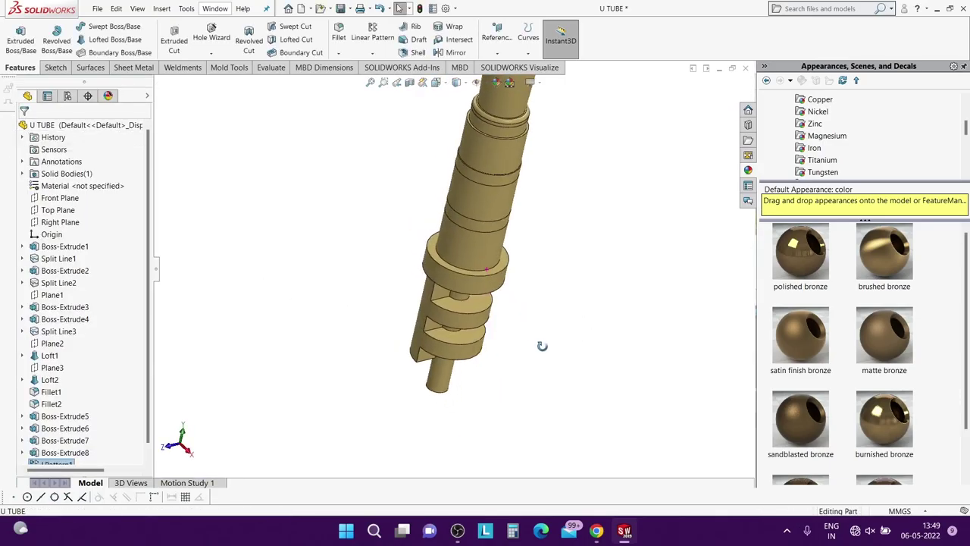
pyautogui.scroll(3, 444, 265)
pyautogui.scroll(-3, 444, 265)
pyautogui.scroll(-3, 442, 260)
pyautogui.click(443, 265)
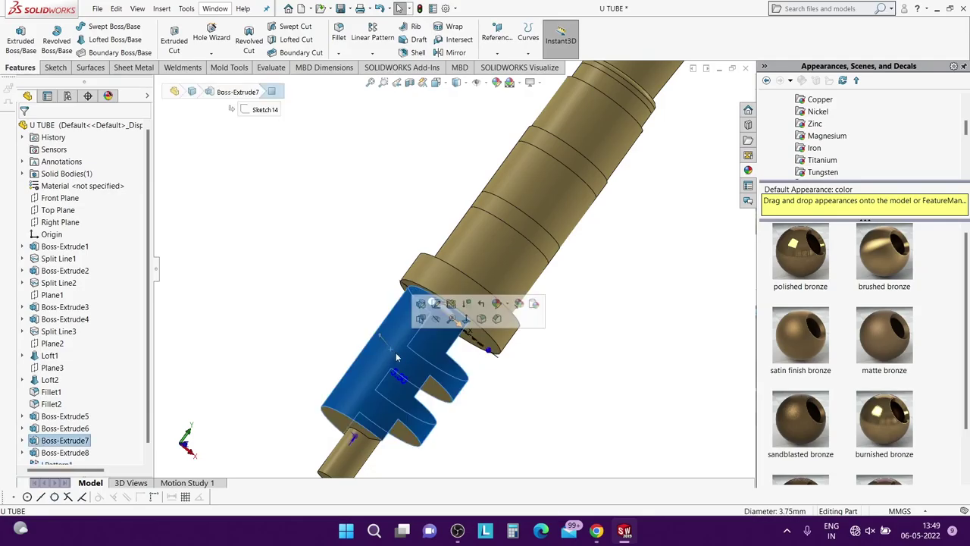
pyautogui.scroll(3, 443, 264)
pyautogui.moveTo(443, 265)
pyautogui.mouseDown(button='middle')
pyautogui.moveTo(422, 190)
pyautogui.moveTo(440, 227)
pyautogui.mouseUp(button='middle')
pyautogui.scroll(-5, 447, 327)
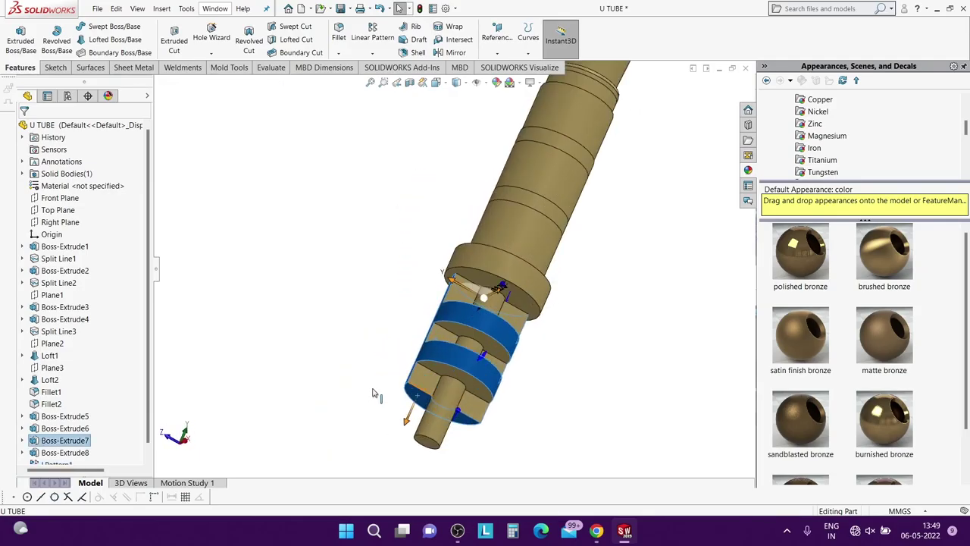
pyautogui.keyDown('ctrl'); pyautogui.click(465, 315); pyautogui.keyUp('ctrl')
# Add the lower, upper and remaining patterned box faces to the selection.
pyautogui.moveTo(483, 316); pyautogui.dragTo(549, 377, button='middle')
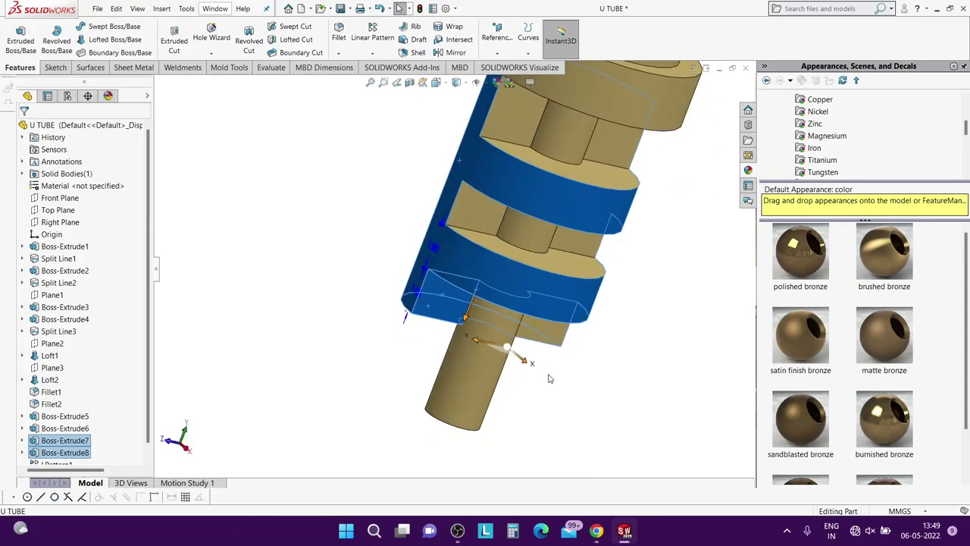
pyautogui.keyDown('ctrl'); pyautogui.click(544, 336); pyautogui.keyUp('ctrl')
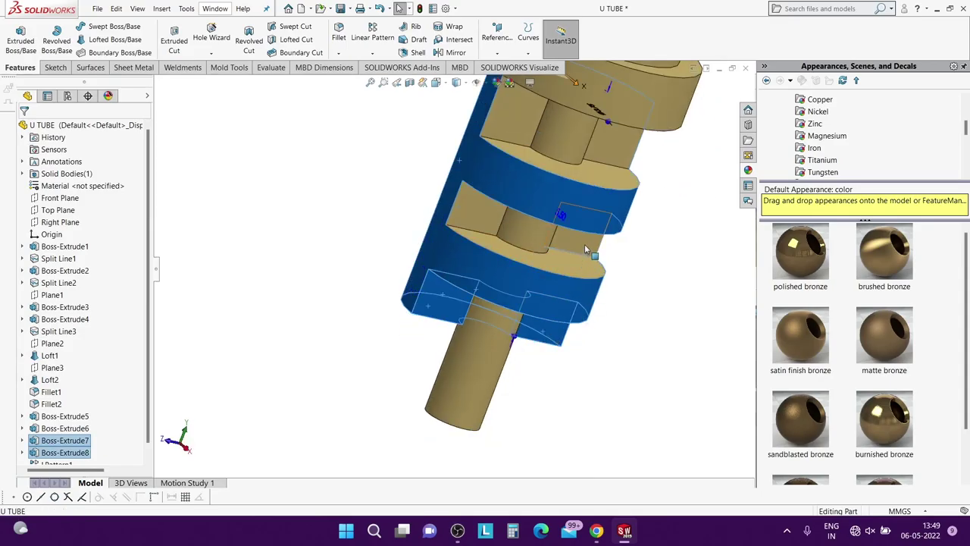
pyautogui.keyDown('ctrl'); pyautogui.click(584, 251); pyautogui.keyUp('ctrl')
pyautogui.keyDown('ctrl'); pyautogui.click(472, 227); pyautogui.keyUp('ctrl')
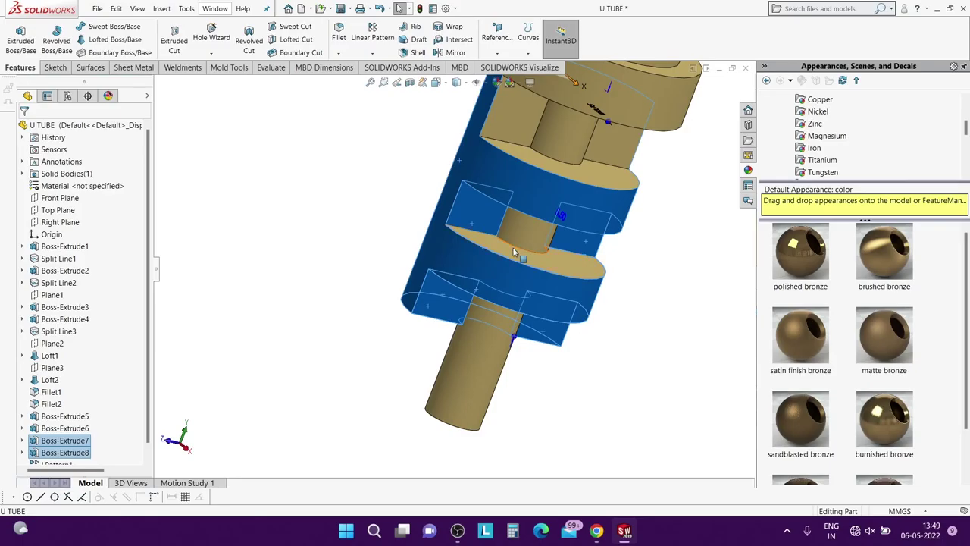
pyautogui.moveTo(514, 252)
pyautogui.mouseDown(button='middle')
pyautogui.moveTo(499, 257)
pyautogui.moveTo(478, 179)
pyautogui.mouseUp(button='middle')
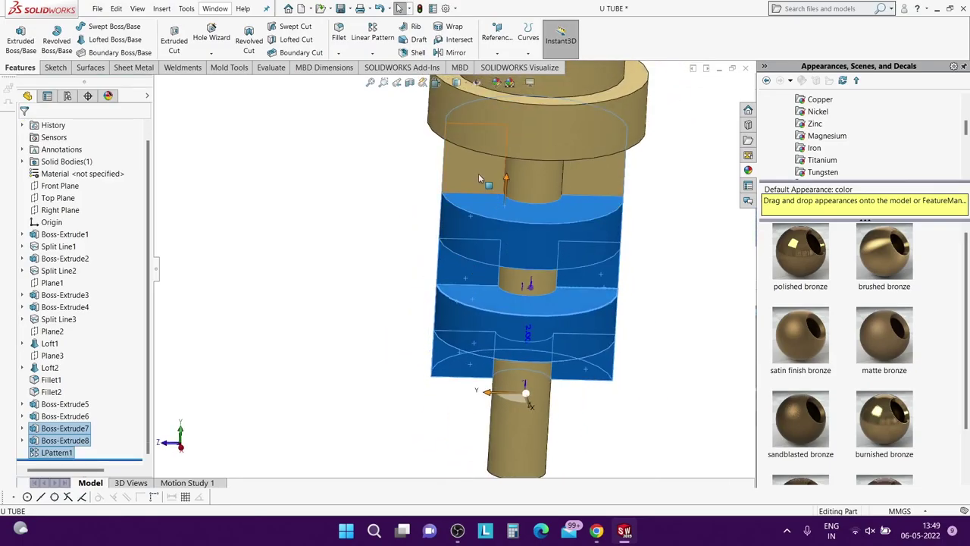
pyautogui.moveTo(582, 176); pyautogui.dragTo(590, 198, button='middle')
pyautogui.scroll(-5, 594, 212)
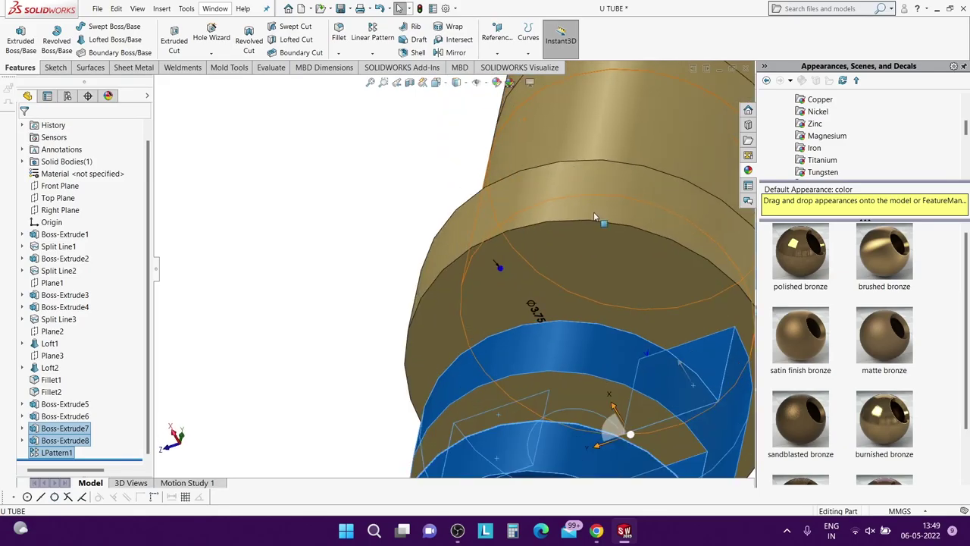
pyautogui.scroll(3, 590, 288)
pyautogui.scroll(3, 591, 288)
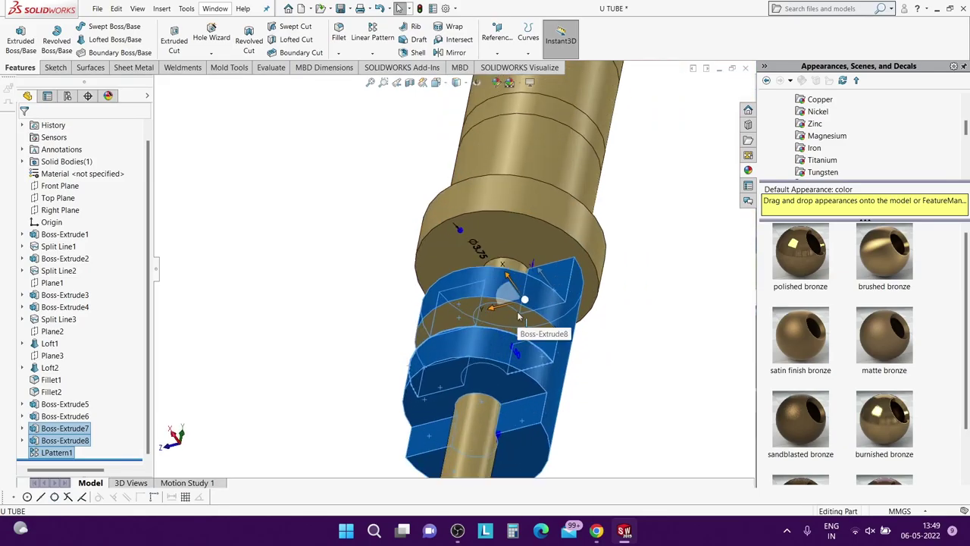
pyautogui.moveTo(519, 317)
pyautogui.mouseDown(button='middle')
pyautogui.moveTo(550, 377)
pyautogui.moveTo(507, 123)
pyautogui.mouseUp(button='middle')
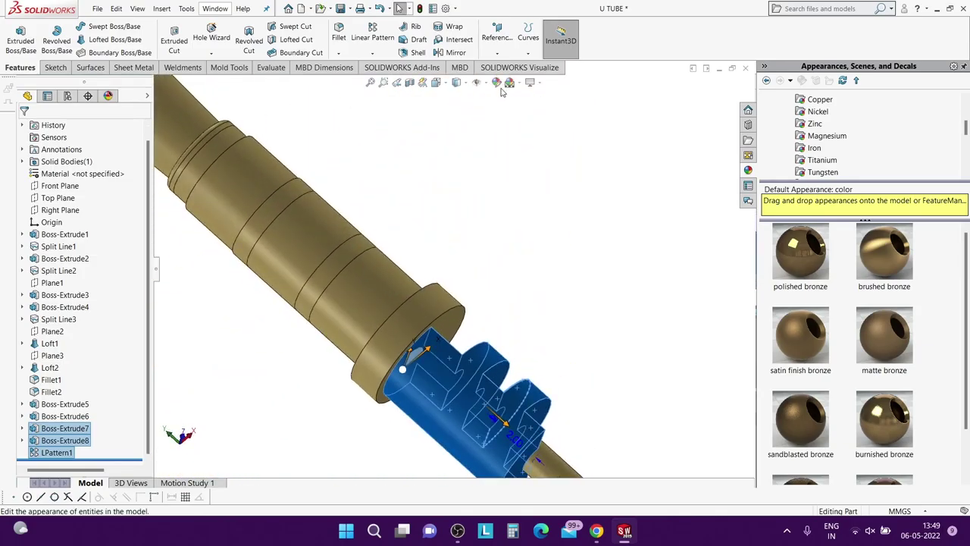
# Give the selected half-ring faces a white-grey appearance and view the whole tube.
pyautogui.click(497, 82)
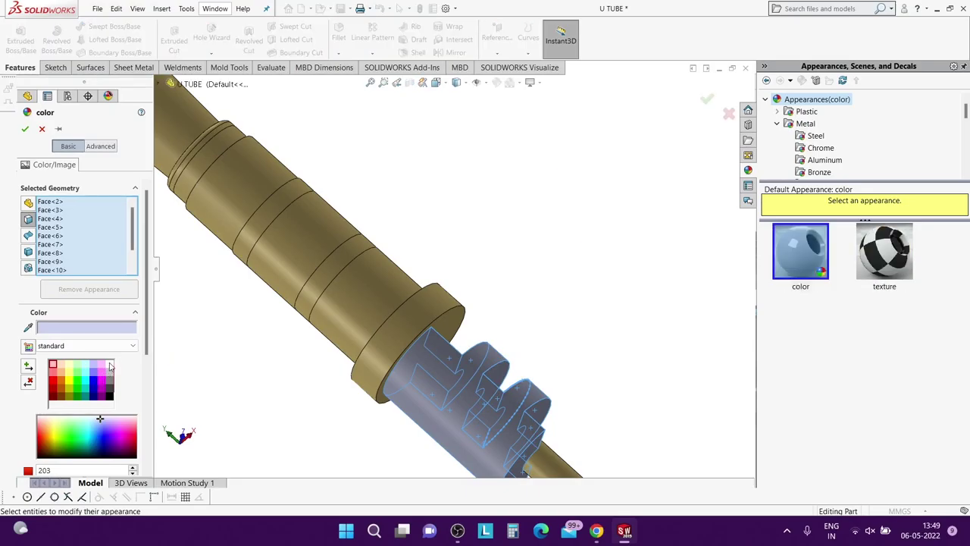
pyautogui.click(109, 364)
pyautogui.click(25, 128)
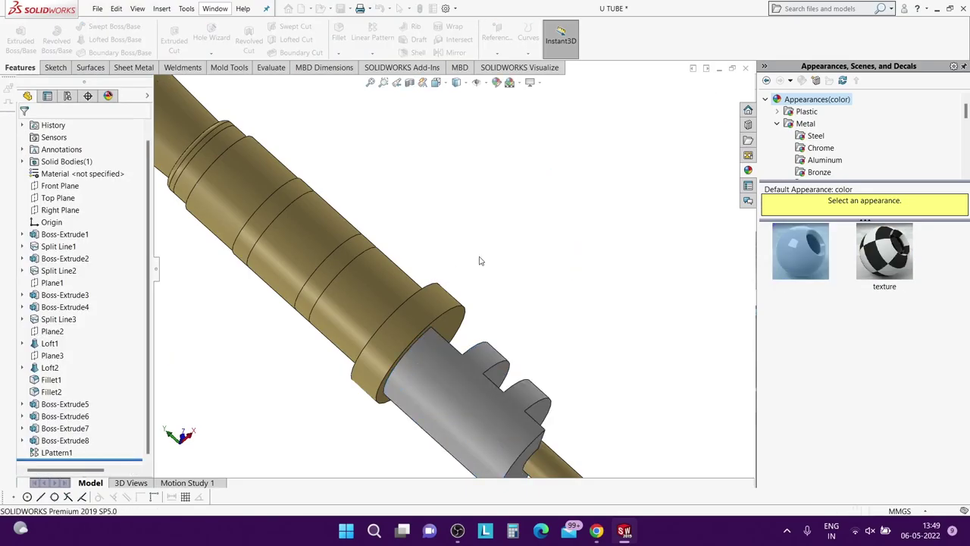
pyautogui.scroll(5, 554, 232)
pyautogui.moveTo(554, 232)
pyautogui.mouseDown(button='middle')
pyautogui.moveTo(167, 373)
pyautogui.moveTo(459, 398)
pyautogui.moveTo(482, 209)
pyautogui.mouseUp(button='middle')
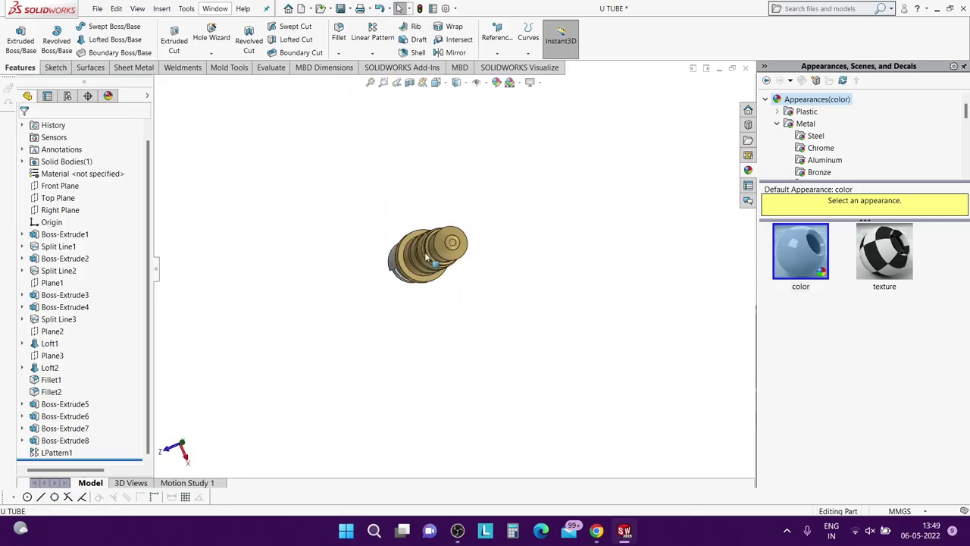
pyautogui.scroll(-3, 482, 208)
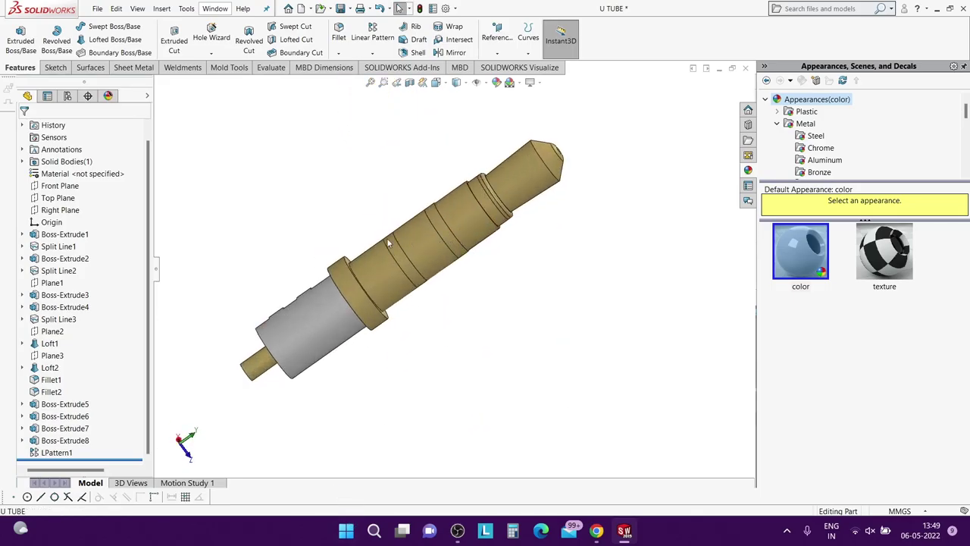